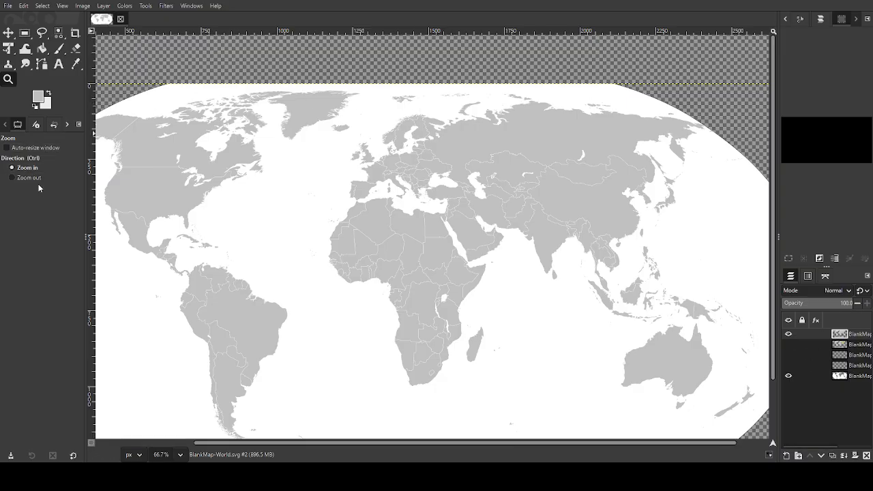
click(410, 173)
click(414, 173)
click(409, 170)
click(390, 161)
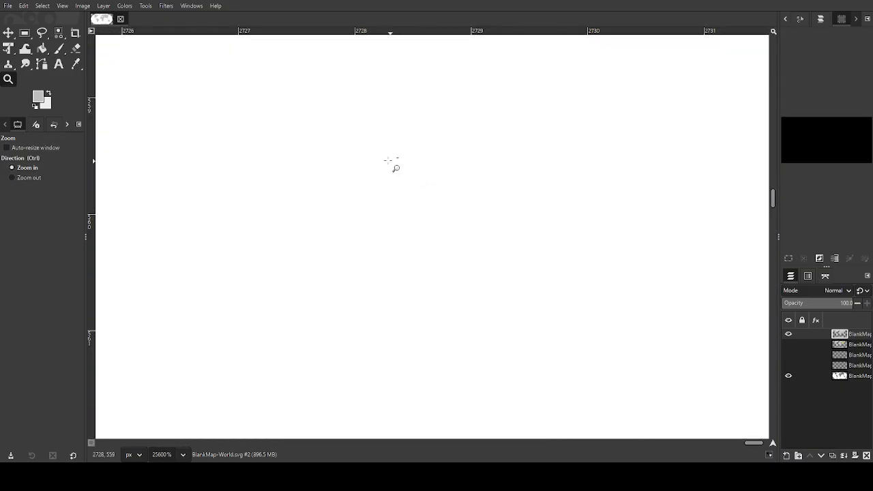
click(23, 177)
click(263, 151)
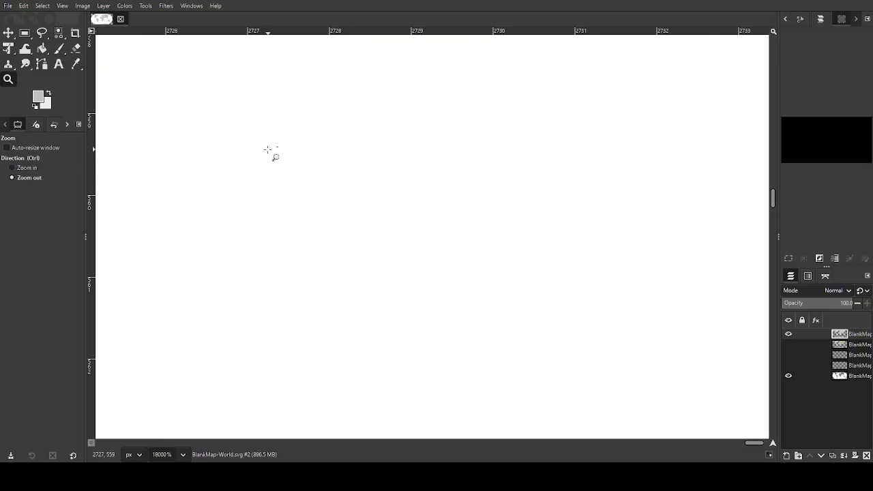
click(262, 151)
click(263, 151)
click(263, 151)
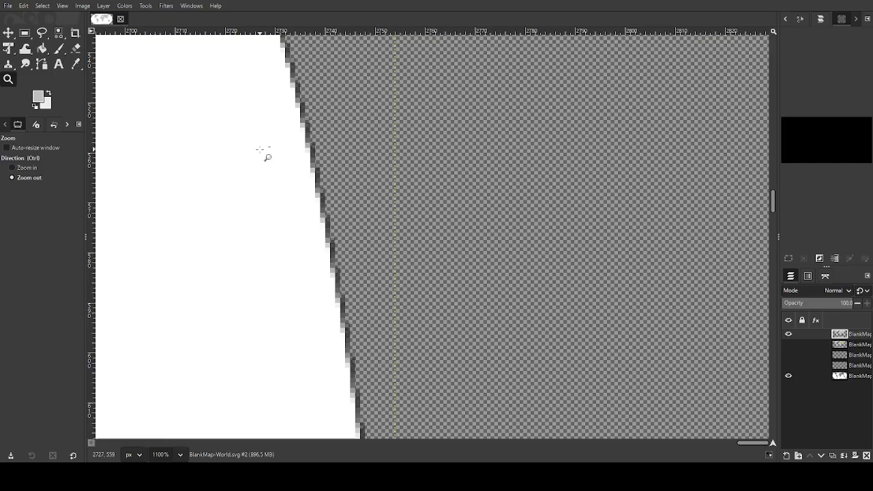
click(264, 151)
click(241, 151)
click(240, 151)
click(241, 150)
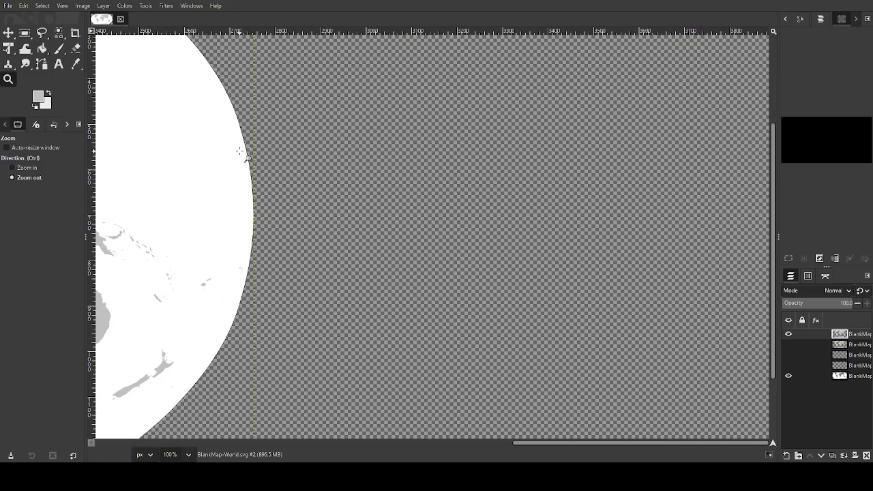
drag(569, 443, 434, 424)
drag(774, 287, 760, 221)
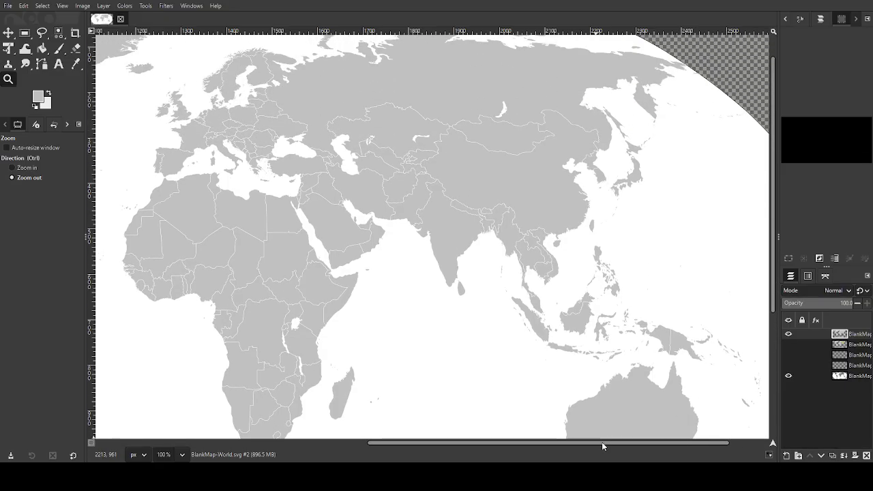
drag(601, 442, 543, 440)
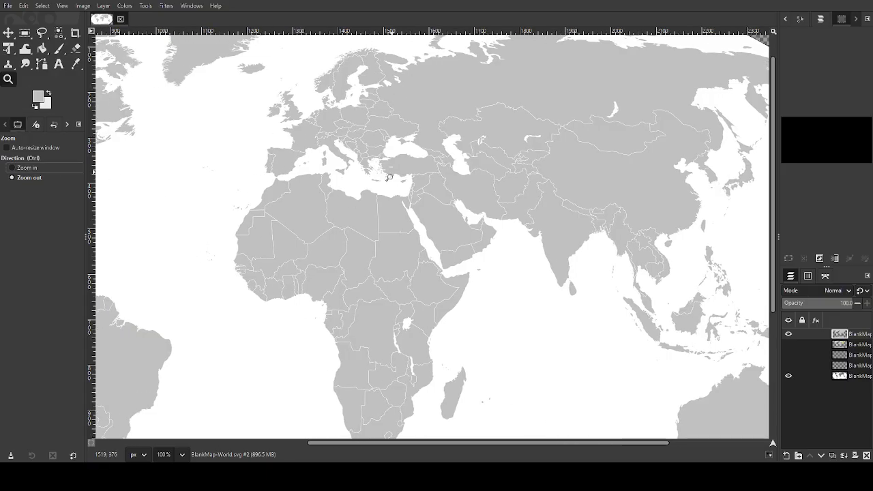
click(352, 152)
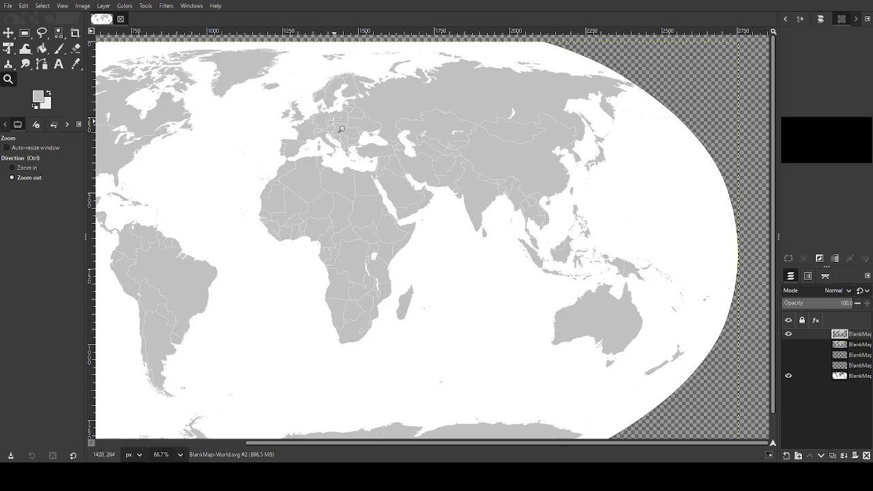
click(28, 168)
click(313, 133)
drag(323, 133, 340, 124)
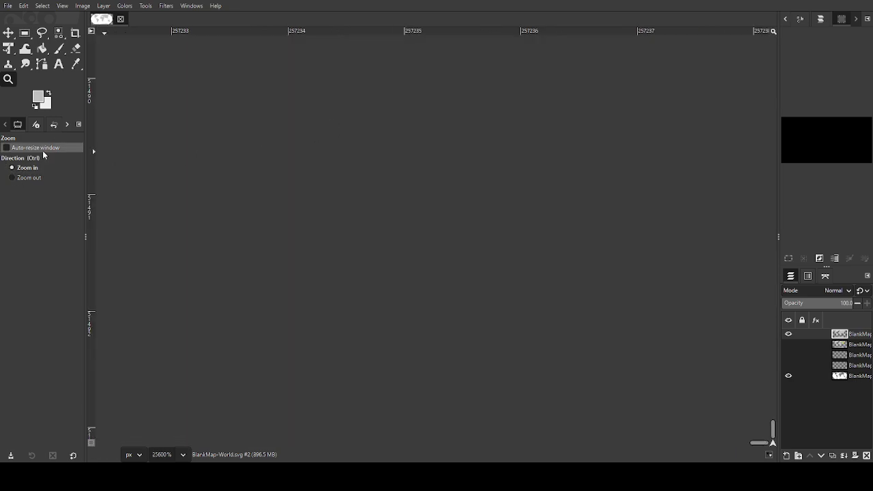
click(27, 177)
click(335, 173)
click(335, 173)
click(339, 172)
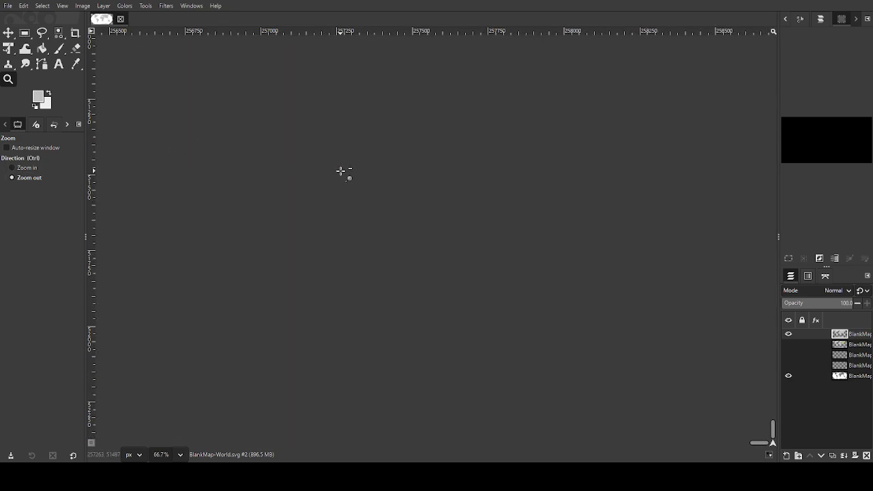
click(343, 170)
click(347, 168)
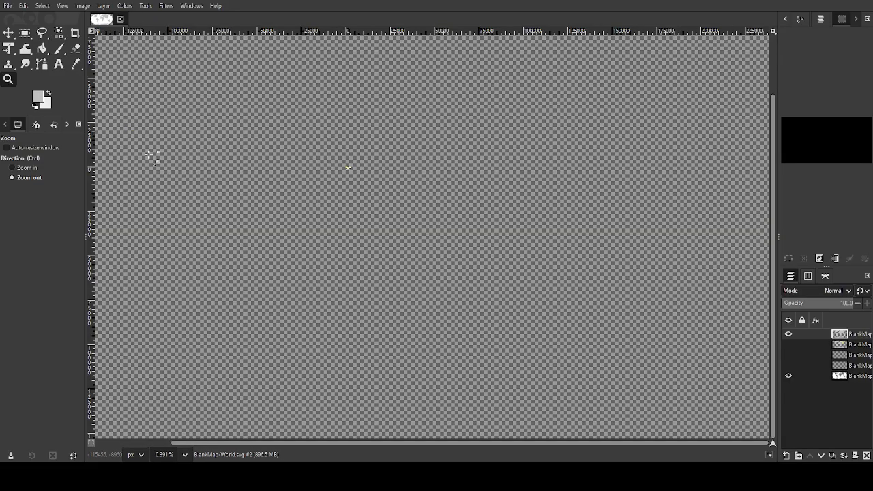
click(27, 168)
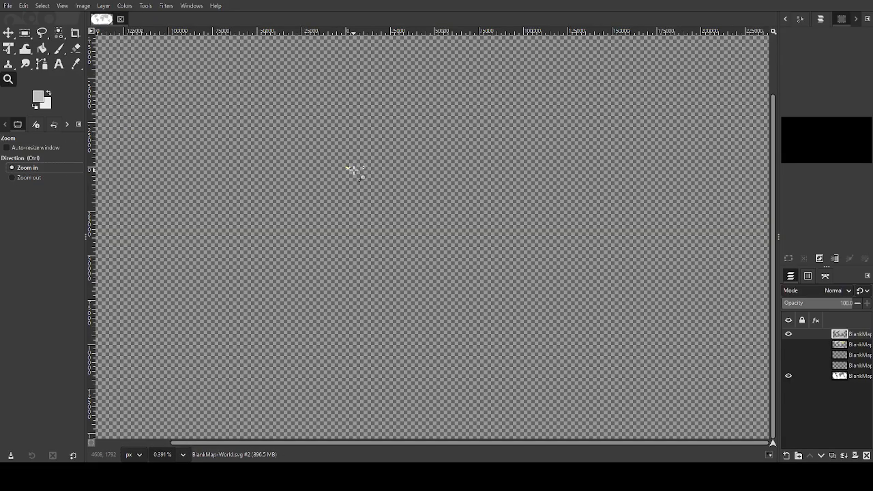
click(347, 169)
click(347, 168)
click(348, 167)
click(347, 167)
click(350, 163)
click(355, 163)
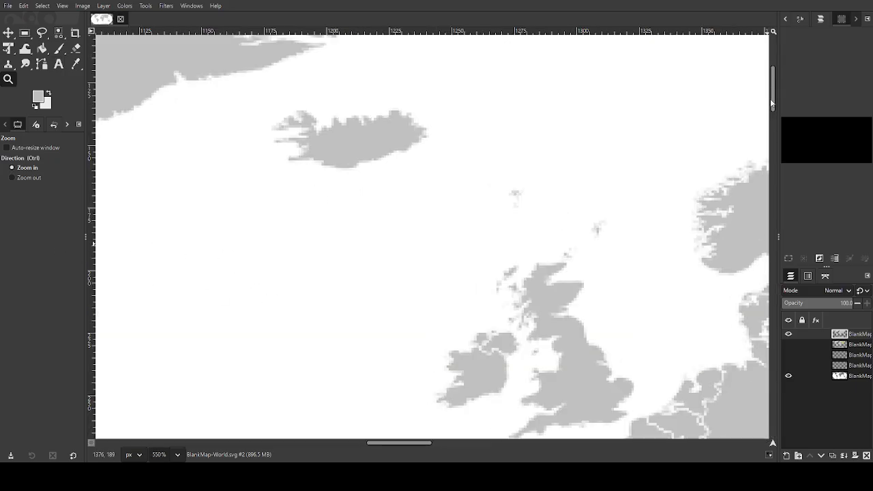
drag(772, 103, 771, 141)
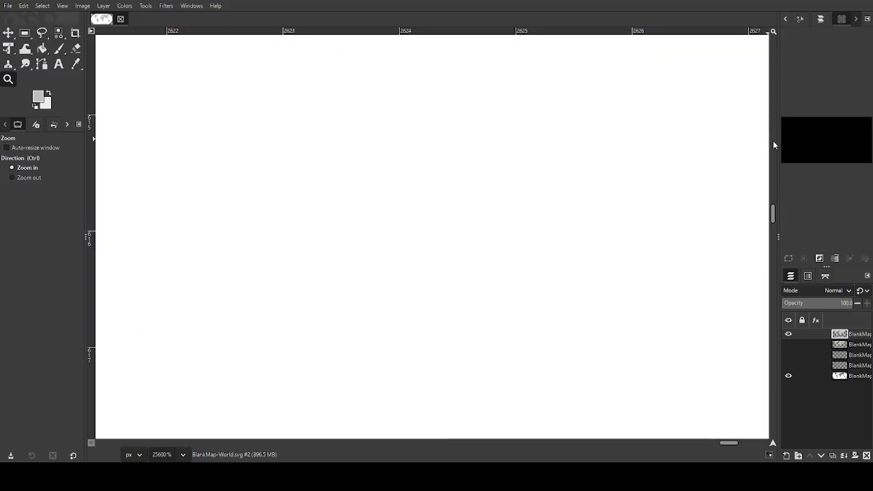
Zoom the world map out to 300% and bring Europe into view
key(ctrl)
click(27, 177)
click(466, 248)
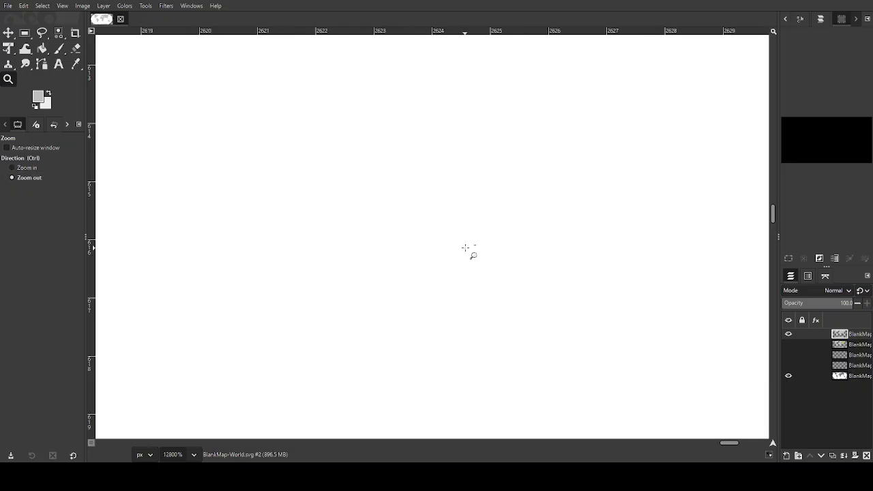
click(465, 248)
click(465, 247)
click(465, 246)
click(464, 245)
click(465, 245)
click(463, 244)
click(464, 242)
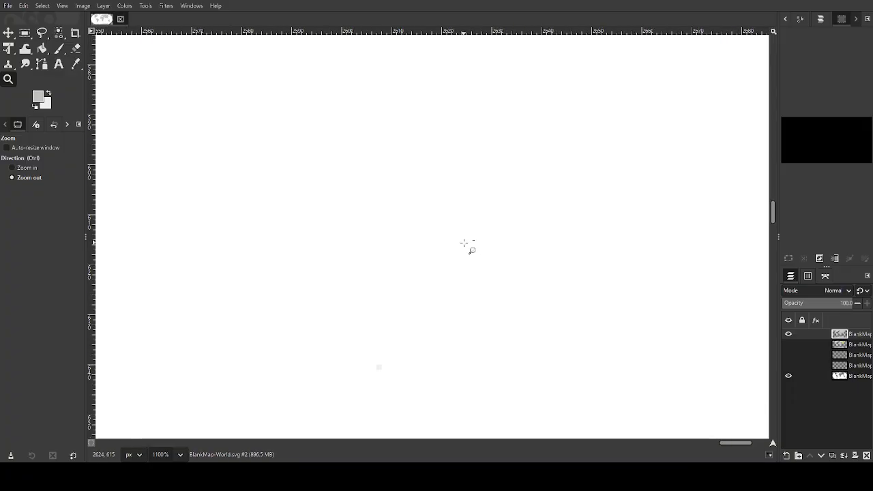
click(464, 243)
click(464, 243)
click(464, 243)
click(464, 243)
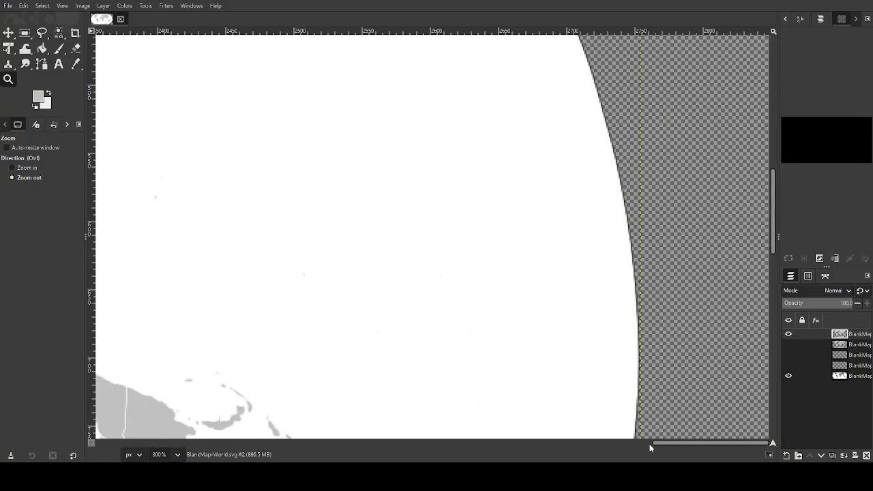
drag(743, 443, 473, 404)
drag(772, 237, 752, 136)
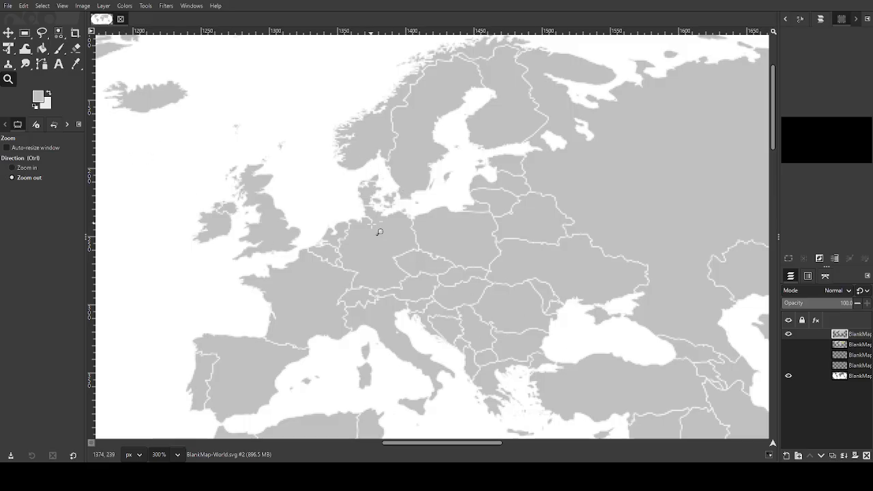
Retouch the country borders in Central Europe with the size 1 Paintbrush, alternating between the grey land colour and the light border colour
click(59, 48)
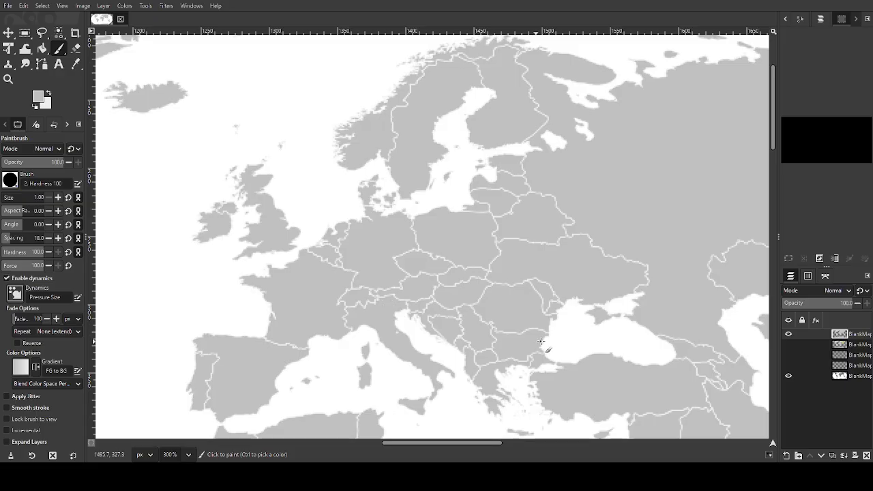
click(373, 298)
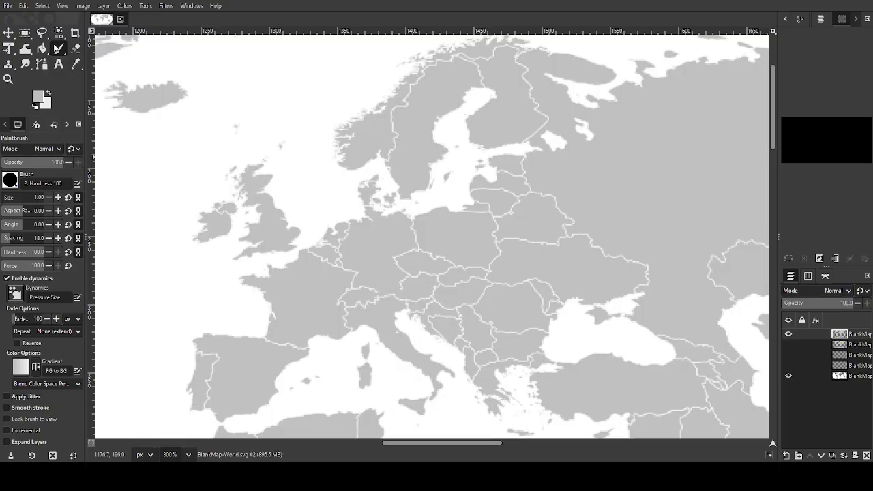
click(49, 95)
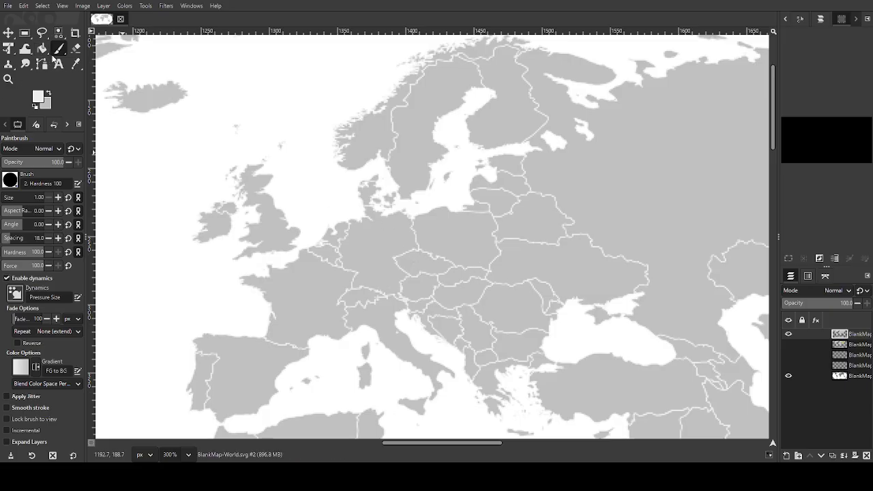
click(48, 93)
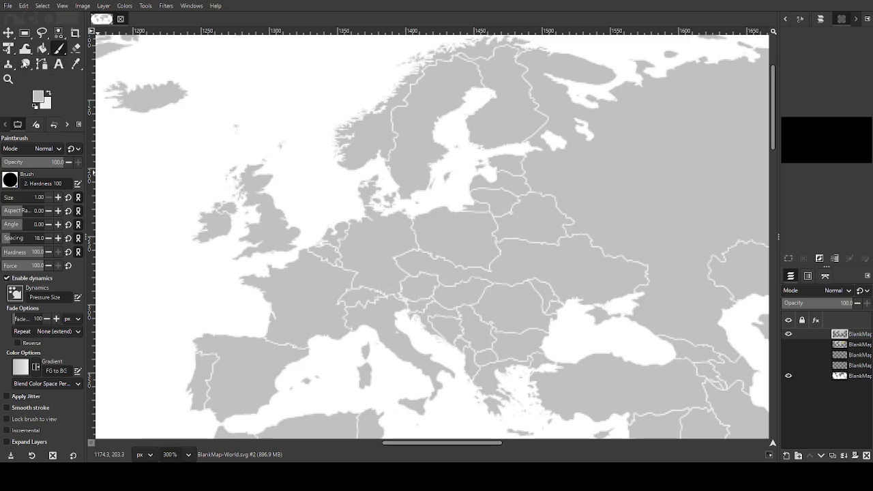
Draw a short diagonal border line at the eastern end of Slovakia in the light border colour
click(49, 93)
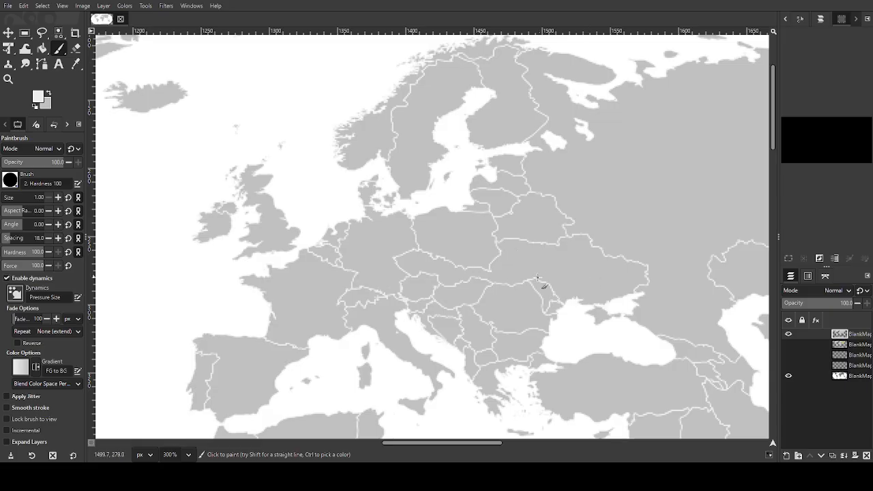
drag(487, 268, 508, 283)
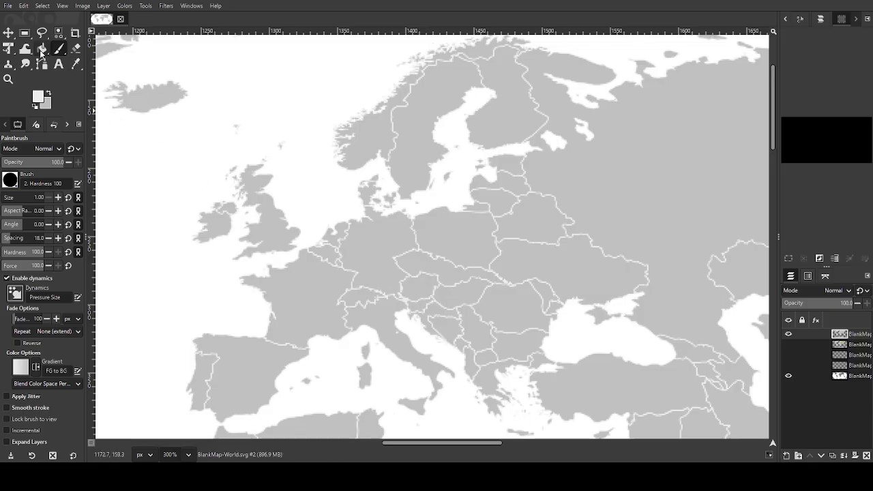
Paint out the Austria–Hungary and neighbouring Balkan borders in land grey, and draw a light border across northern Bosnia
click(48, 94)
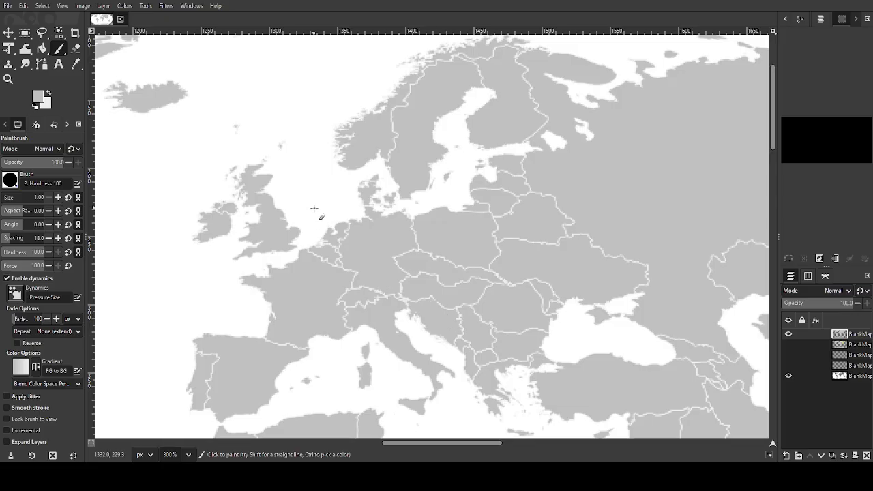
click(48, 93)
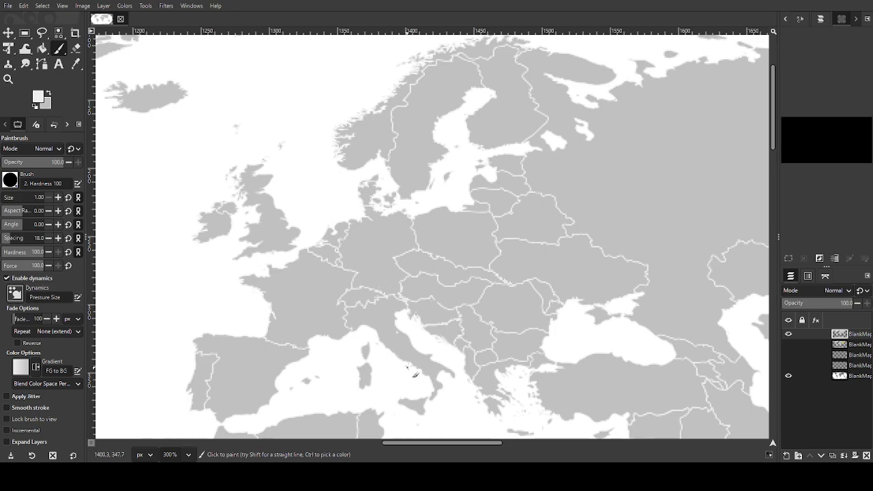
scroll(464, 348, down, 1)
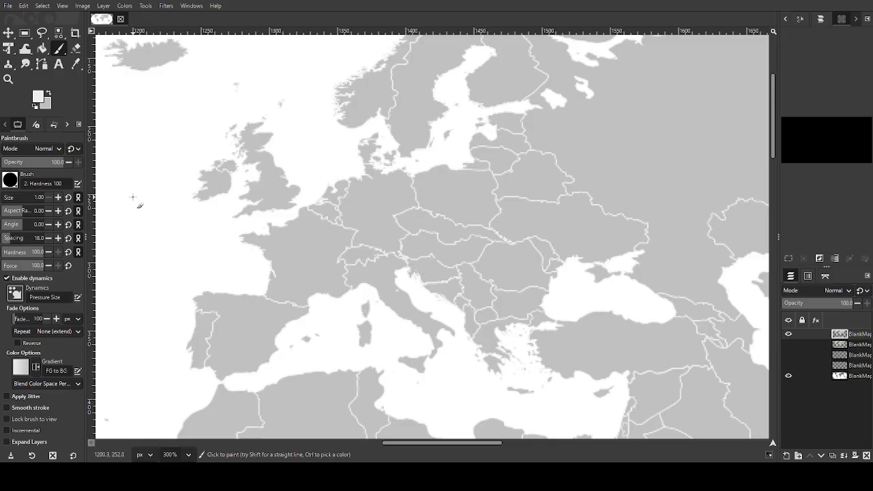
click(47, 94)
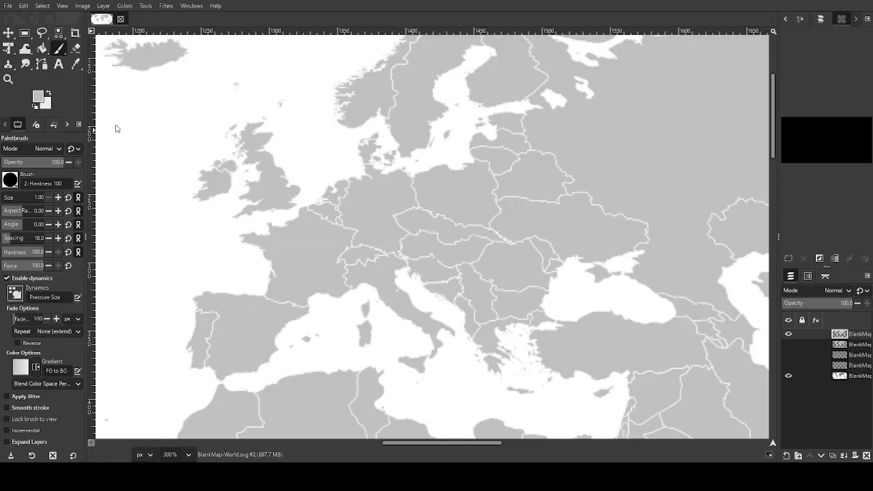
Bucket fill Germany with red and Switzerland with yellow
click(178, 178)
ctrl+click(218, 188)
click(42, 48)
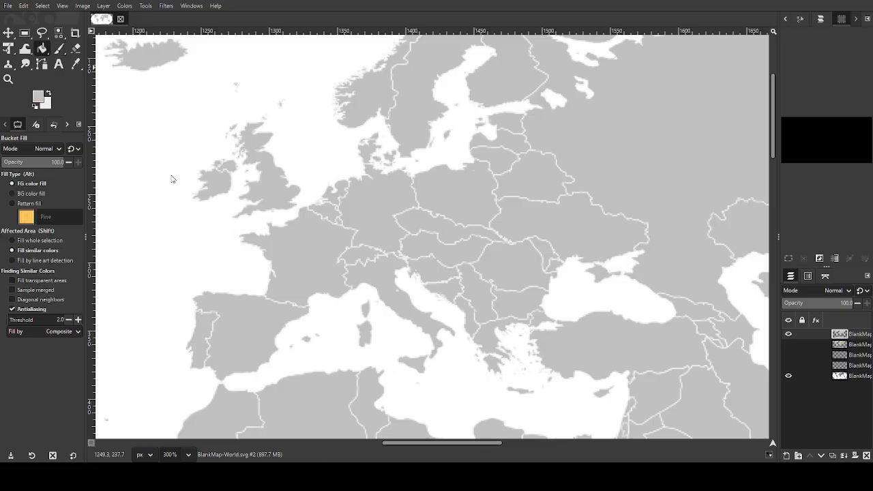
click(357, 213)
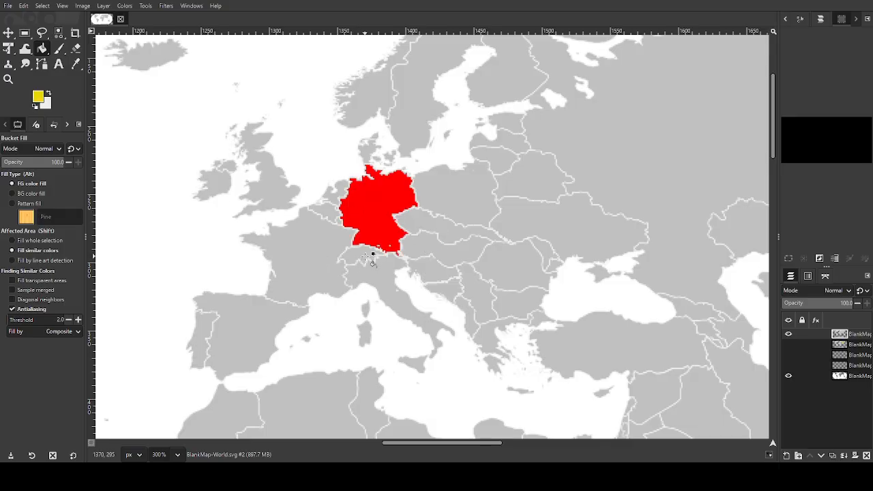
click(367, 258)
Try a magenta fill on the merged Austria–Hungary area and undo it
click(451, 252)
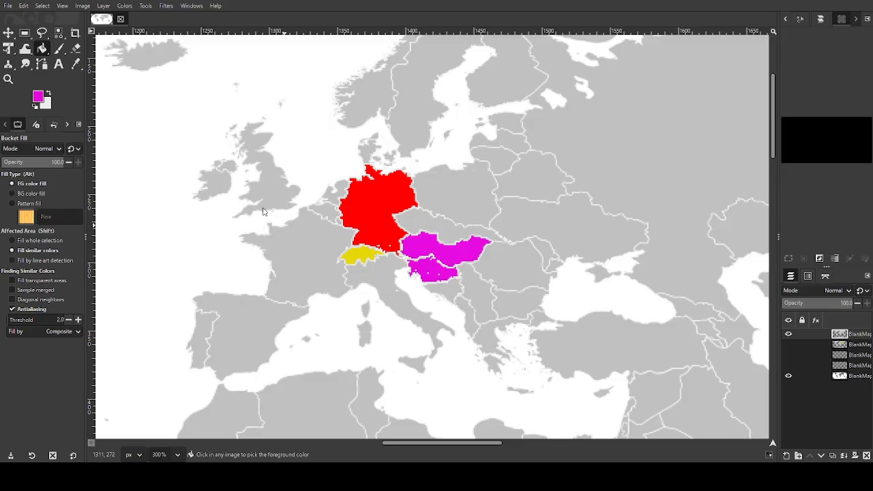
key(ctrl+z)
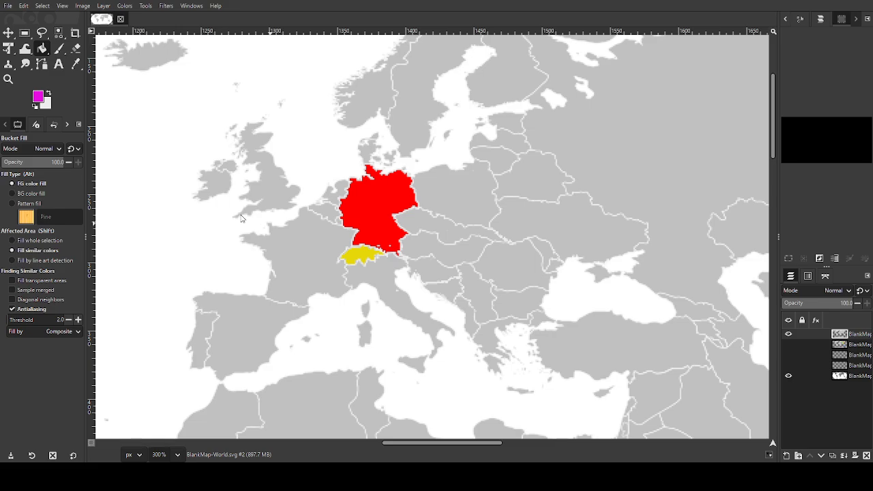
Close the gap in the southern border of the merged Austria–Hungary area with the light border colour, and fill the area bright green
ctrl+click(241, 217)
click(59, 48)
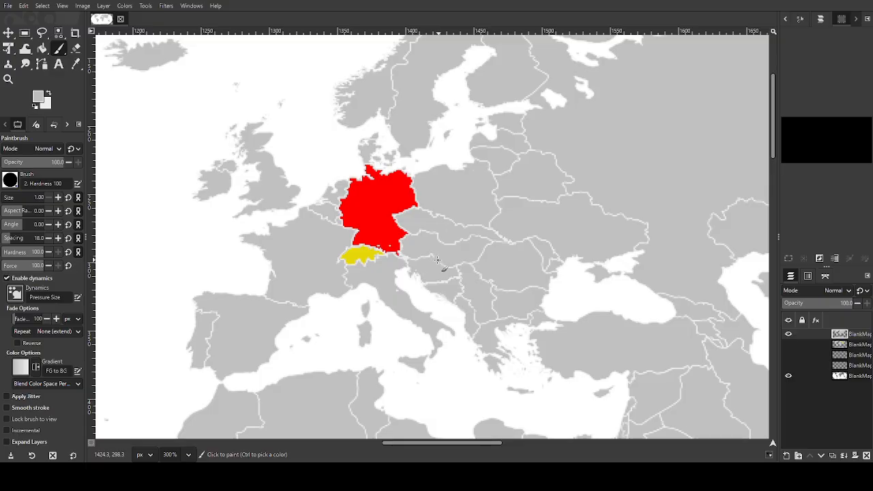
click(49, 94)
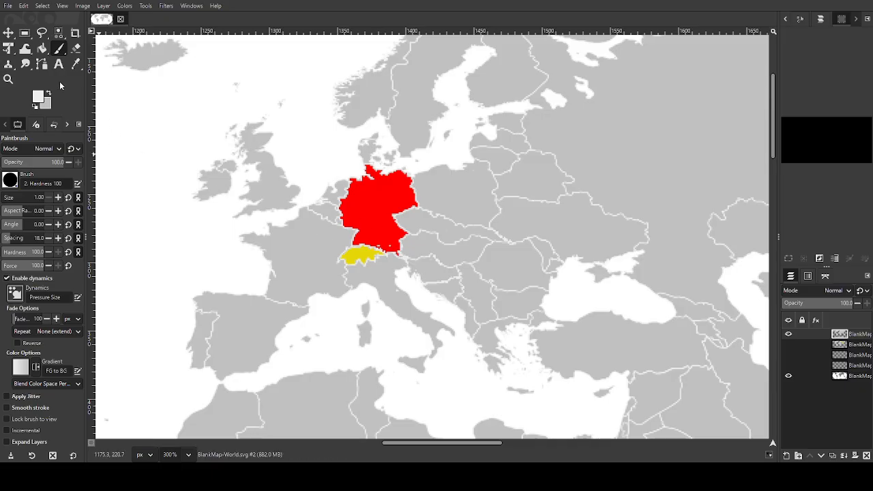
click(42, 49)
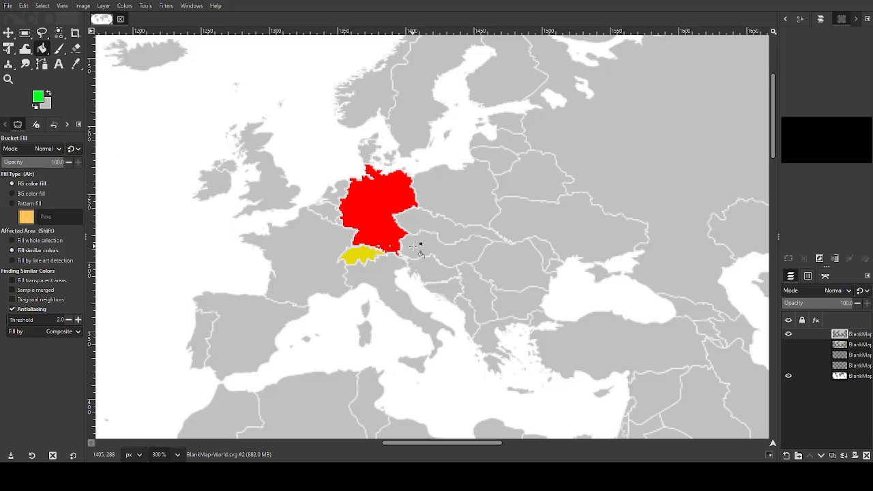
click(419, 242)
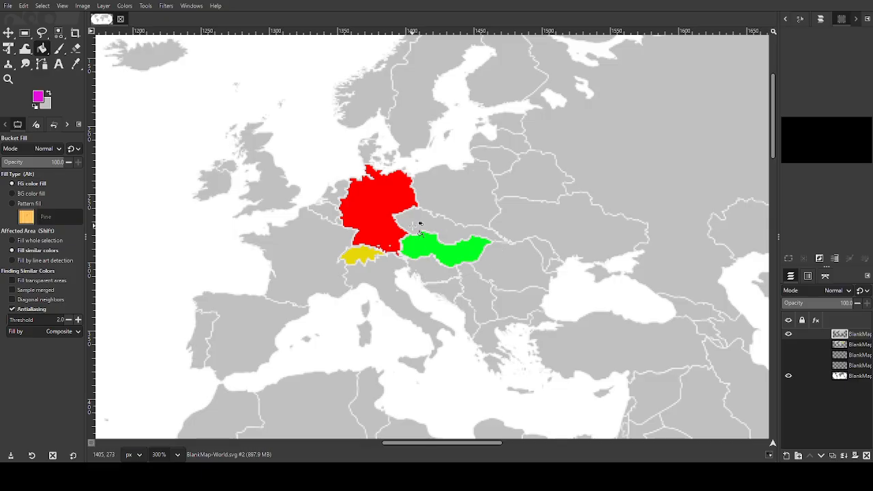
Bucket fill Czechoslovakia with magenta, Poland with blue, the Slovenia–Croatia area with azure blue and Bosnia with cyan
click(413, 222)
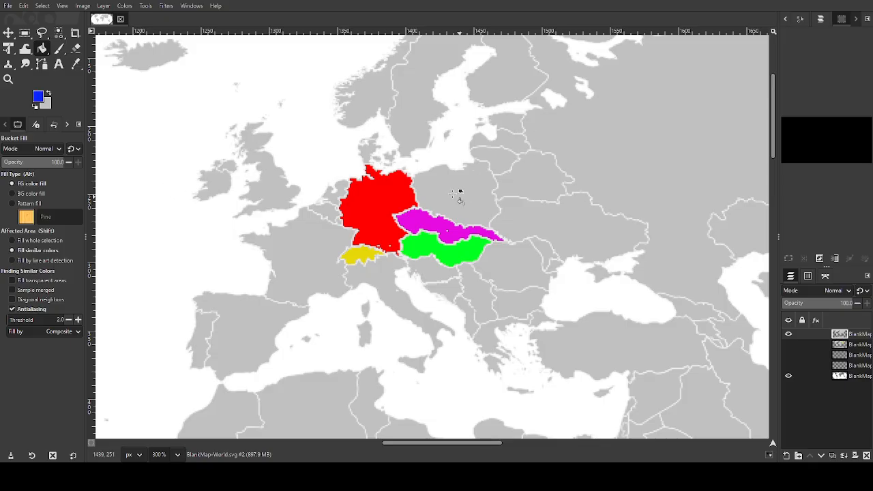
click(460, 191)
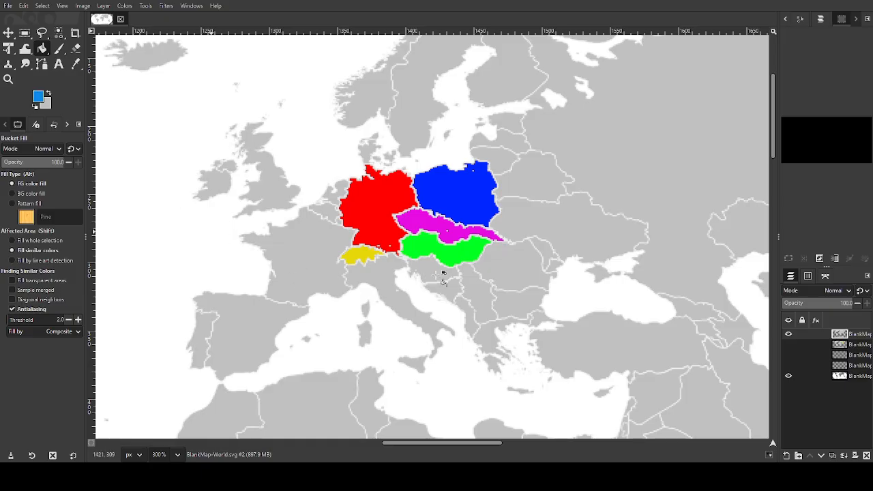
click(442, 274)
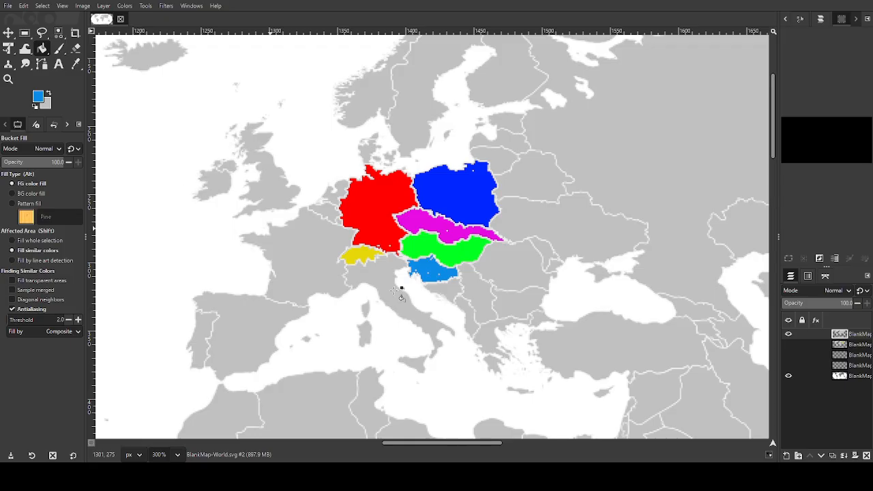
click(435, 287)
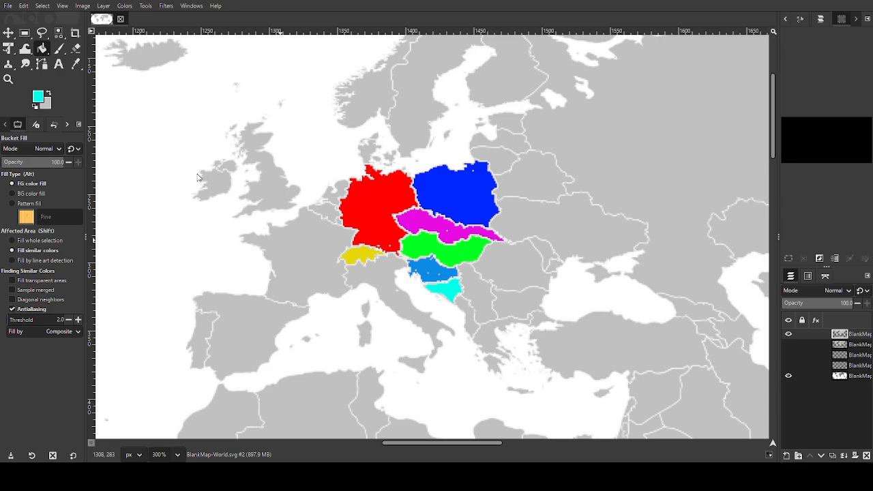
Bucket fill the Serbia–Macedonia area with red and the Montenegro–Albania area with blue
ctrl+click(422, 246)
ctrl+click(372, 225)
click(477, 287)
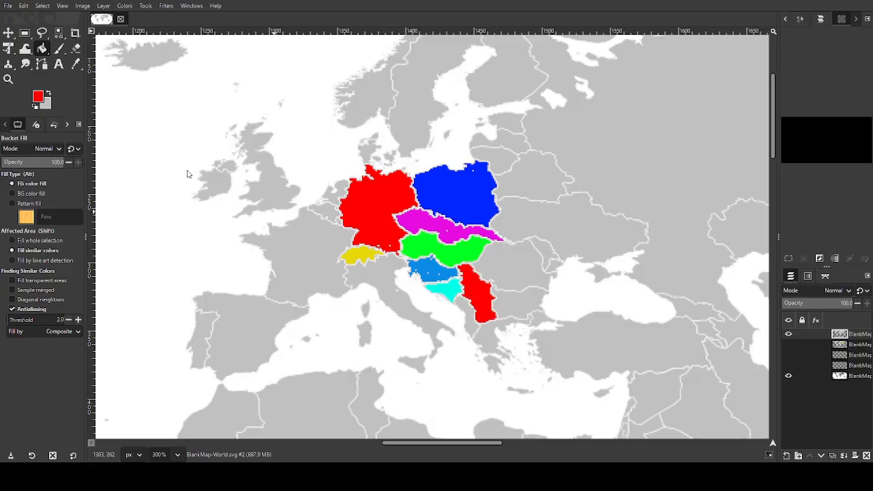
ctrl+click(451, 194)
click(468, 314)
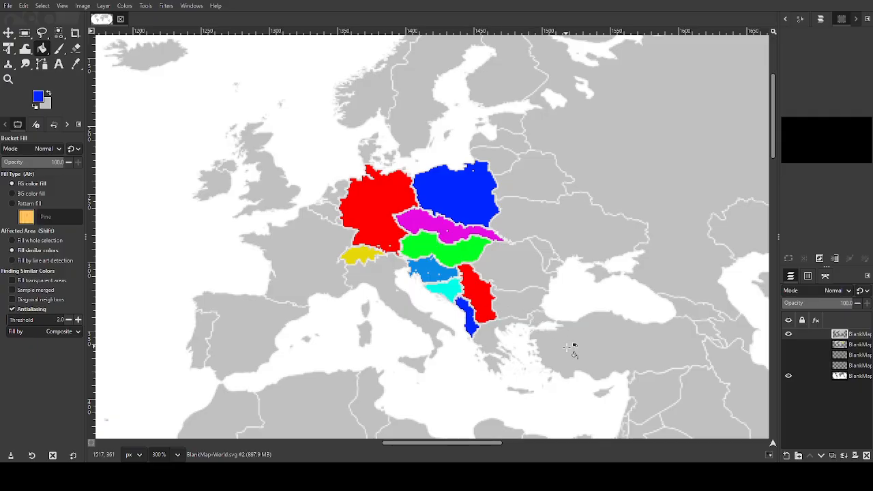
Paint out the Northern Ireland border with a size 1 brush in land grey, and repaint Schleswig and Switzerland's western edge grey
scroll(423, 311, up, 3)
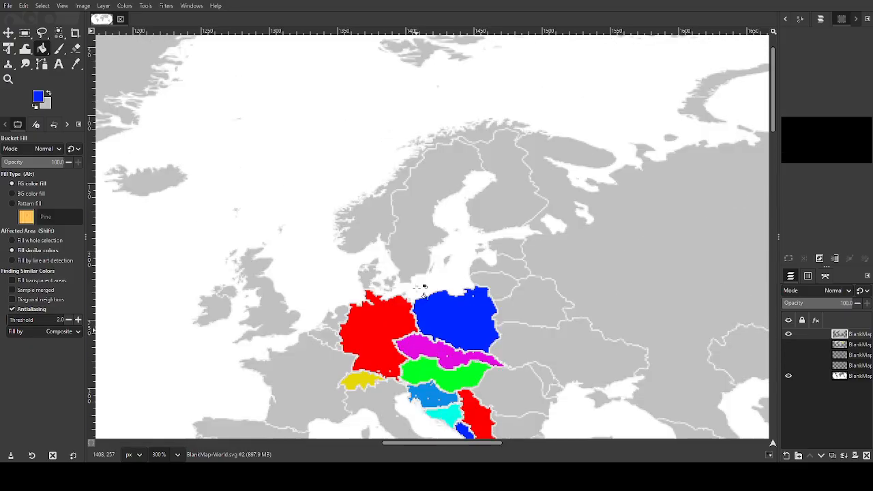
scroll(424, 286, up, 2)
ctrl+click(253, 215)
scroll(280, 219, down, 2)
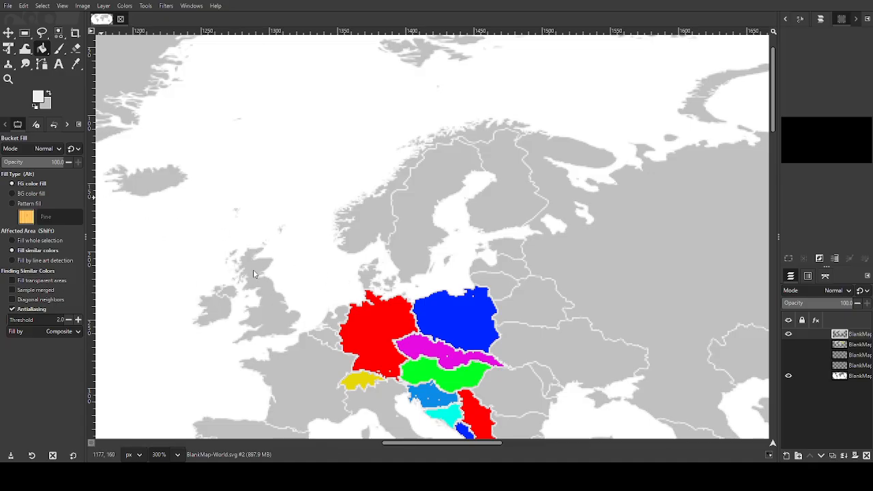
scroll(290, 183, down, 4)
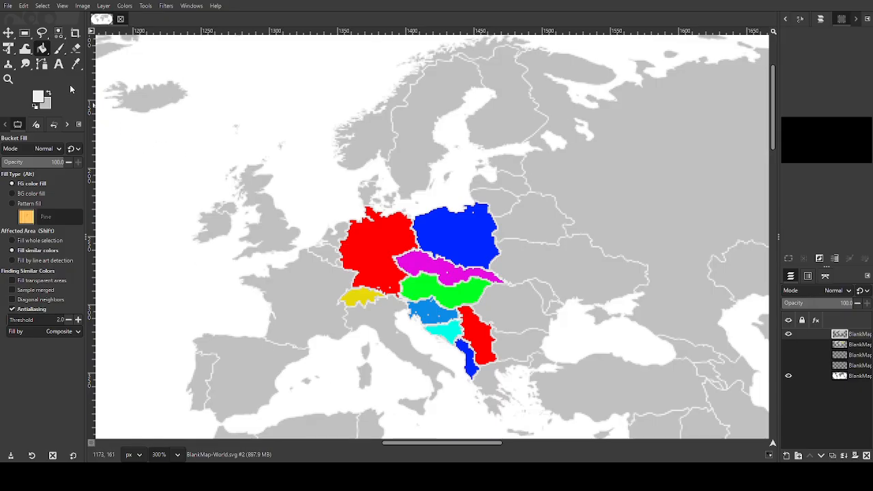
click(59, 47)
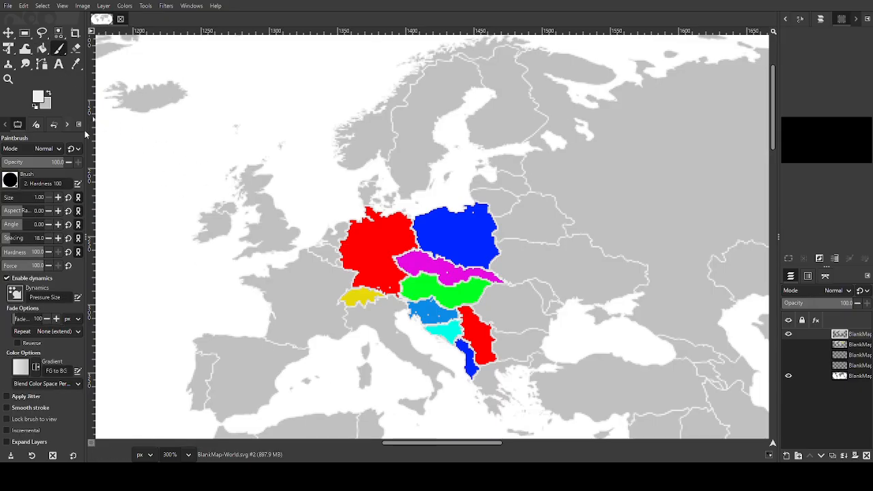
click(48, 96)
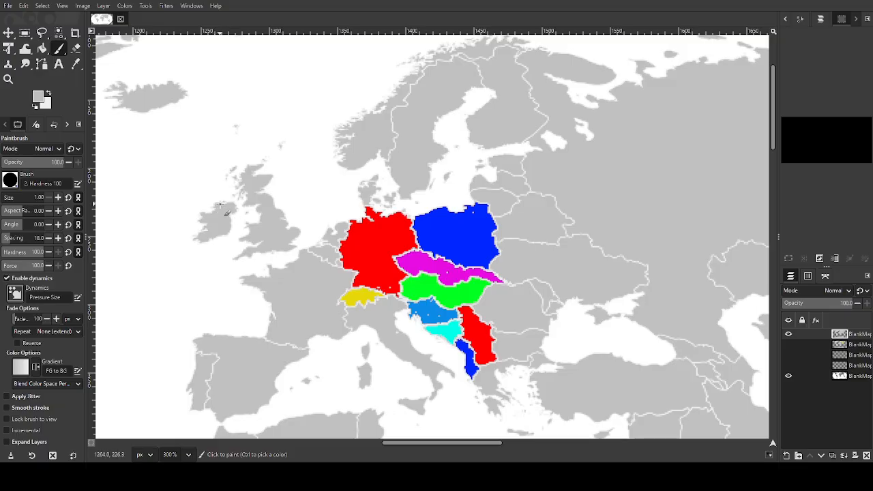
click(219, 205)
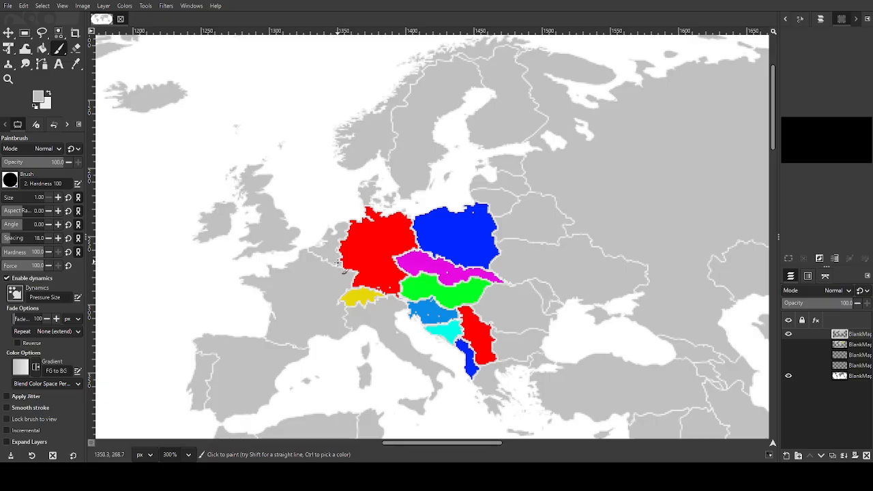
click(367, 206)
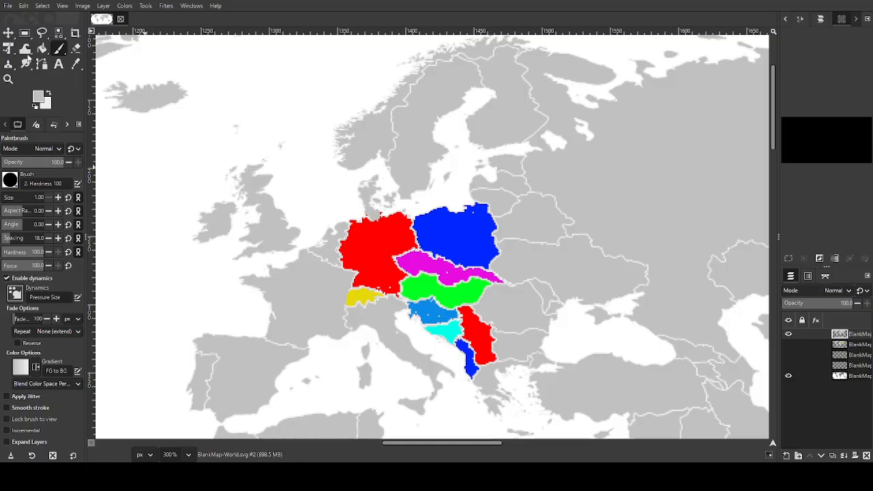
Draw a light border east of Galicia and paint out Portugal's old northern border in land grey
click(49, 93)
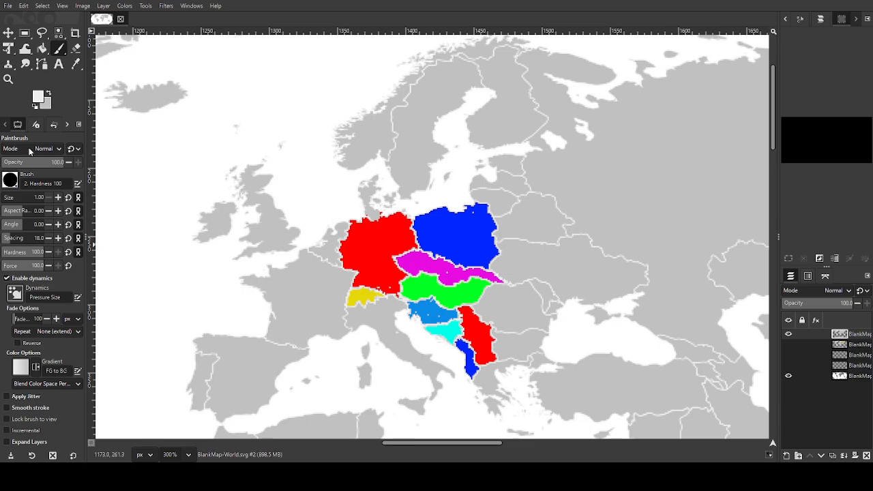
click(48, 94)
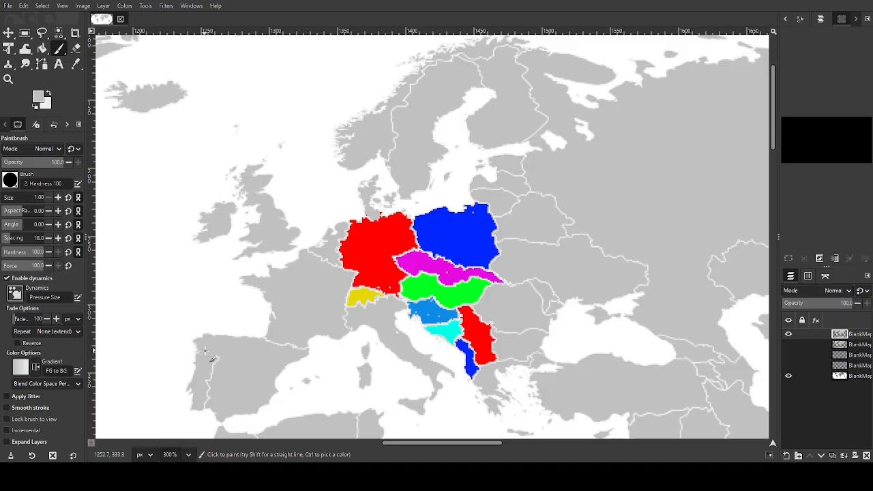
Draw light borders through western Sweden and east of Karelia, and paint out the old Norway–Sweden and Finland–Russia borders in land grey
click(49, 95)
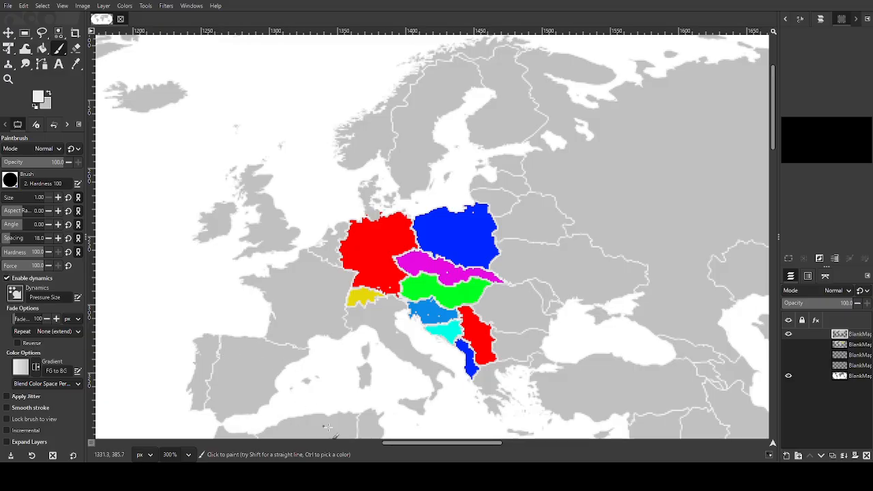
scroll(419, 424, down, 1)
scroll(430, 409, up, 2)
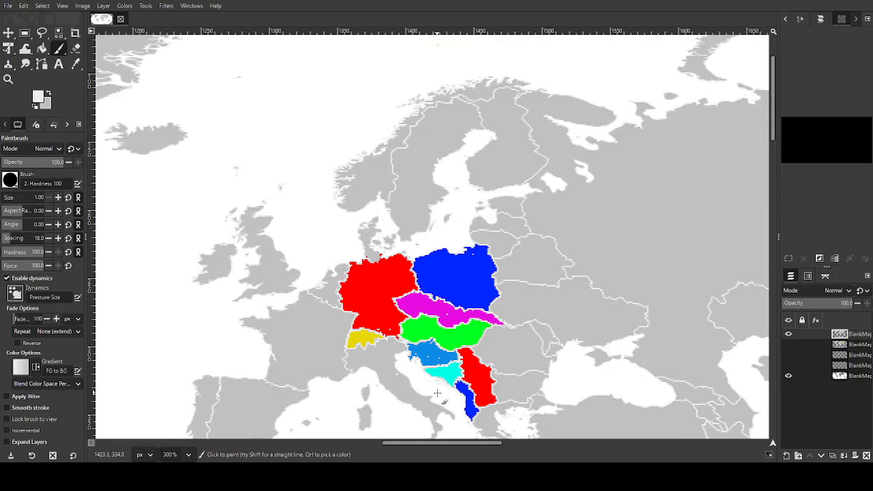
scroll(451, 369, up, 2)
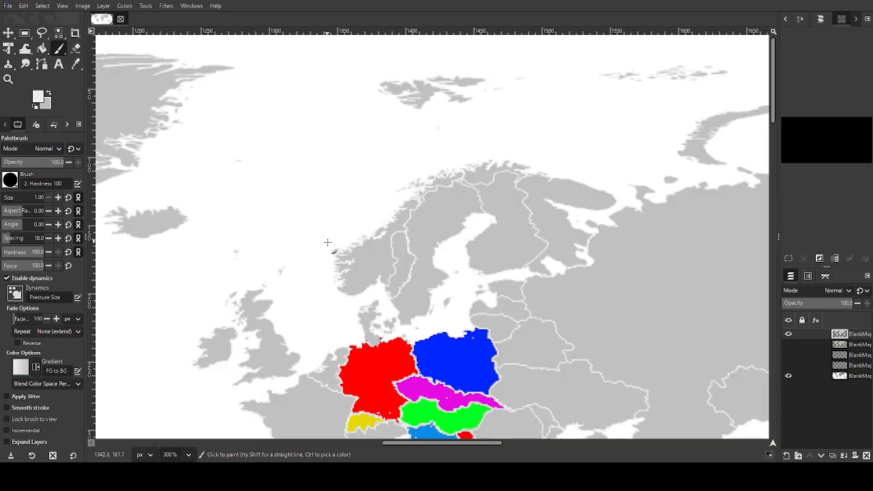
scroll(328, 242, down, 1)
scroll(330, 242, down, 2)
scroll(362, 232, up, 2)
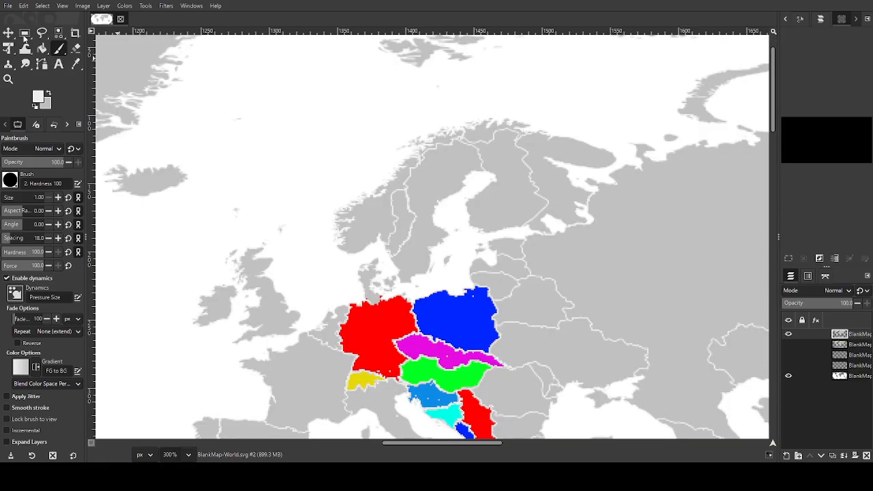
click(49, 94)
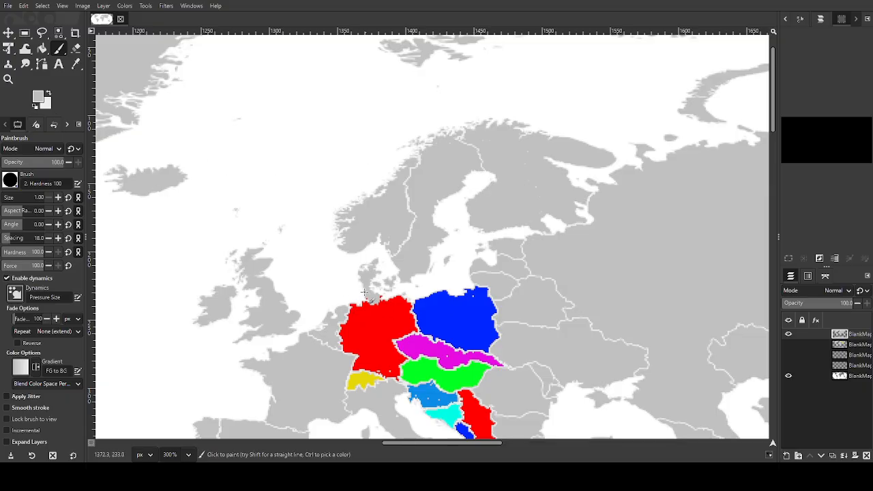
Bucket fill France with the same blue as Poland
scroll(232, 189, down, 3)
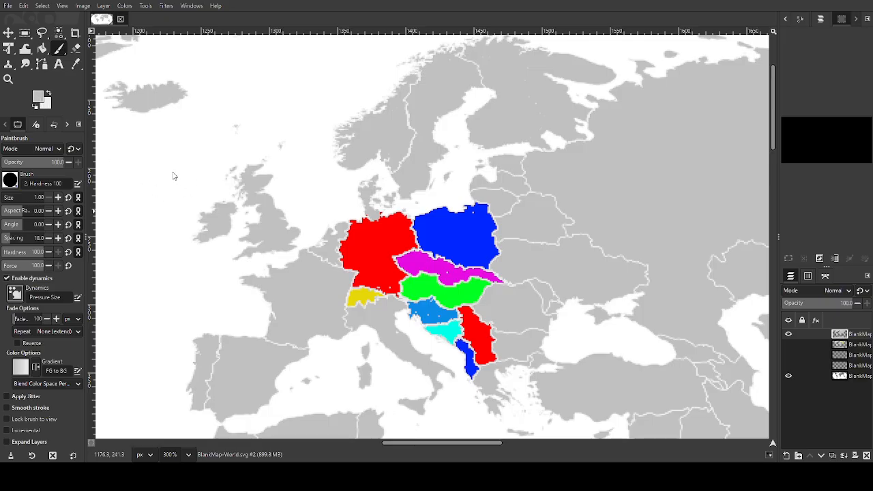
click(305, 320)
scroll(306, 318, up, 2)
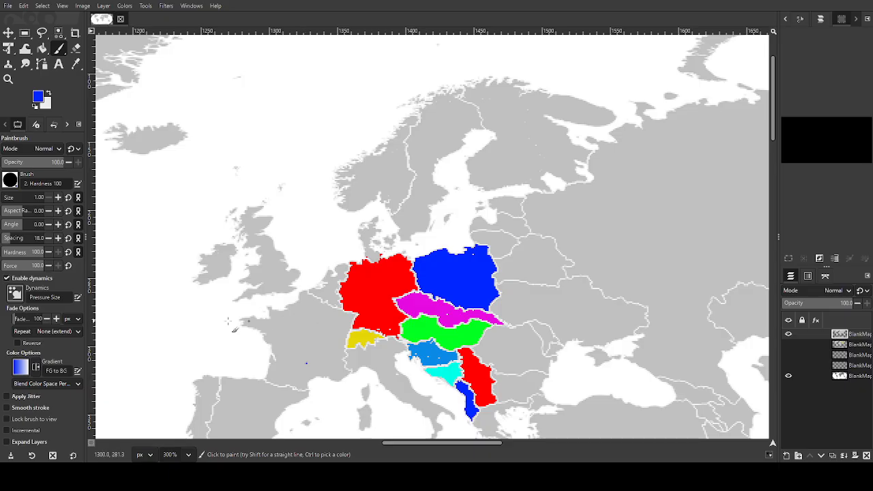
ctrl+click(239, 213)
click(42, 49)
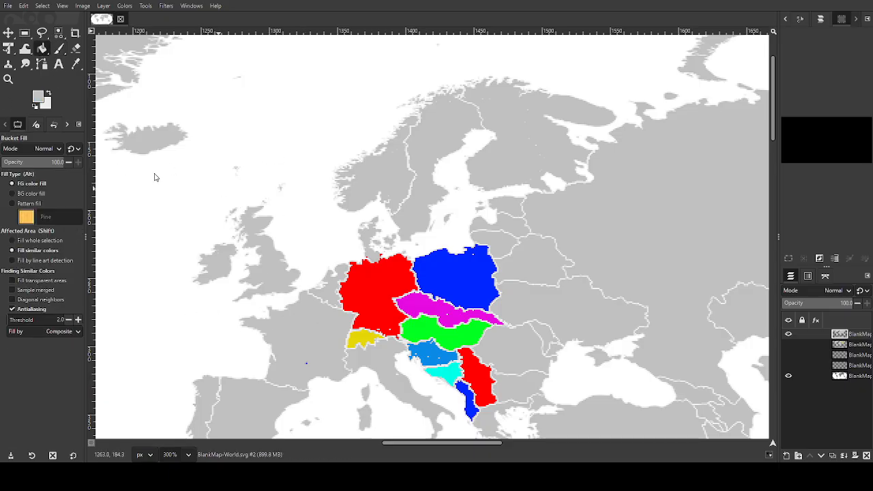
ctrl+click(307, 363)
click(306, 362)
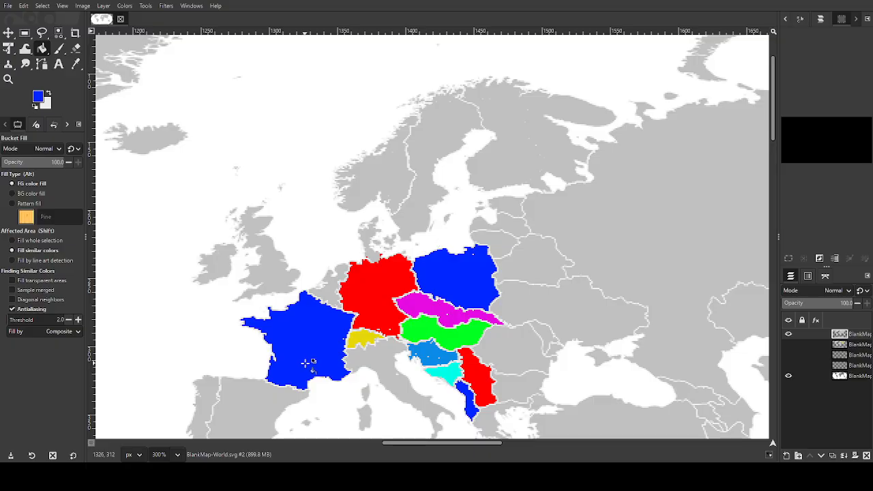
scroll(306, 362, down, 2)
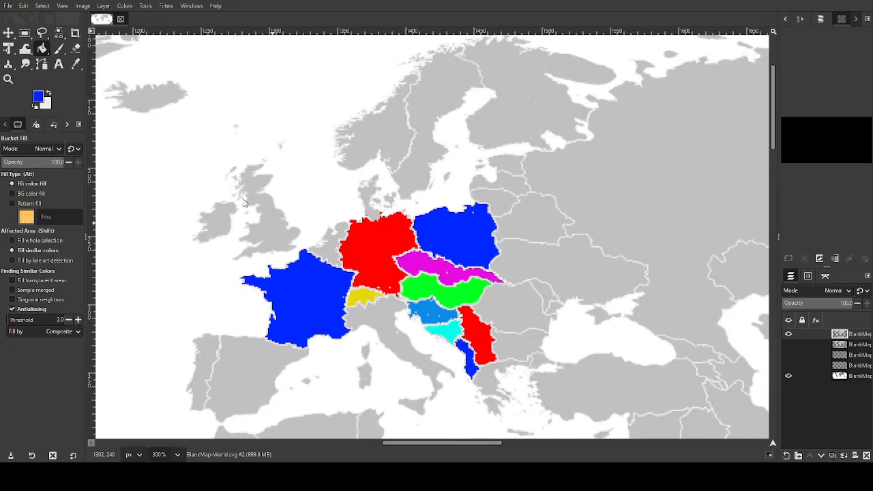
Bucket fill Great Britain and Ireland with red and mainland Denmark with cyan
scroll(245, 202, up, 4)
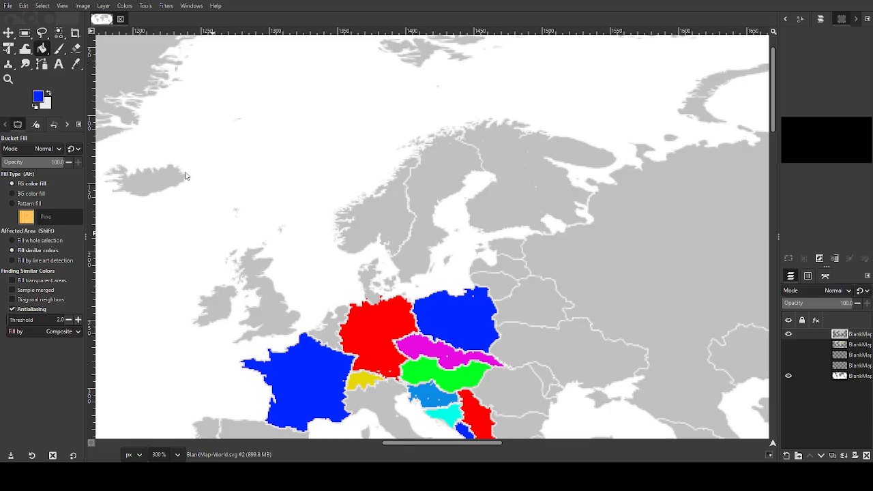
click(270, 304)
click(218, 305)
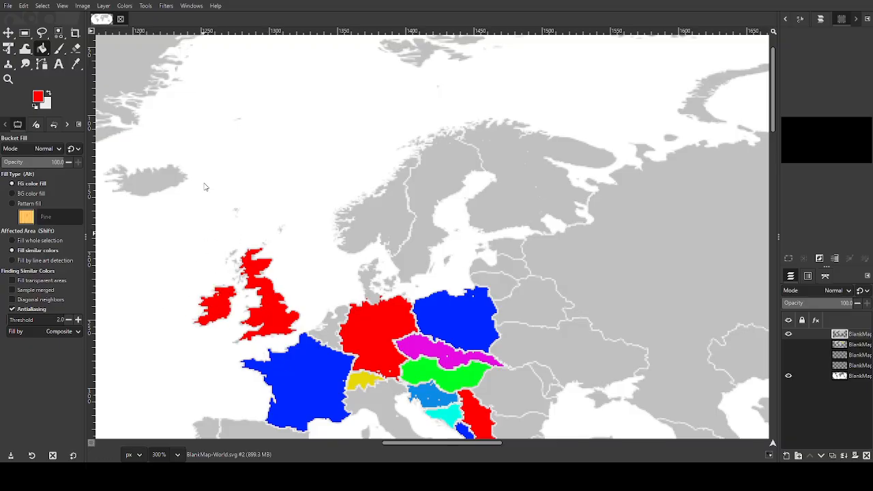
click(372, 290)
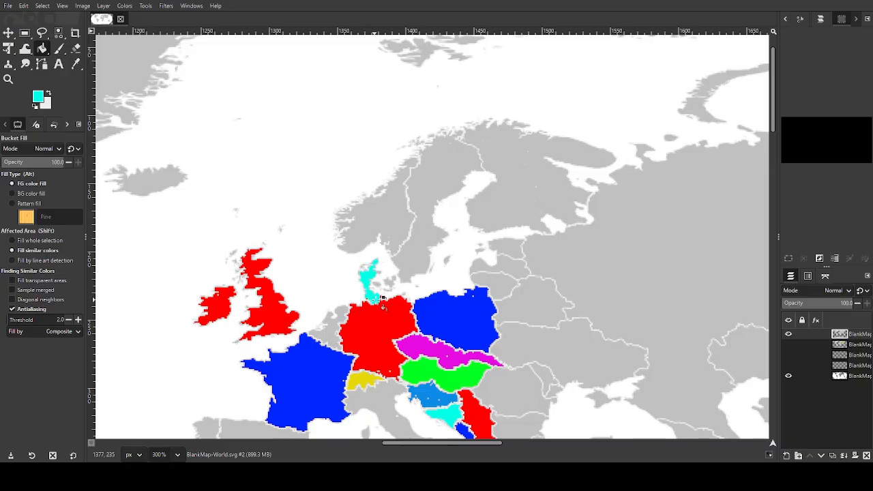
Bucket fill Italy, Corsica, Sardinia and Sicily with magenta
scroll(392, 314, down, 2)
scroll(391, 313, down, 2)
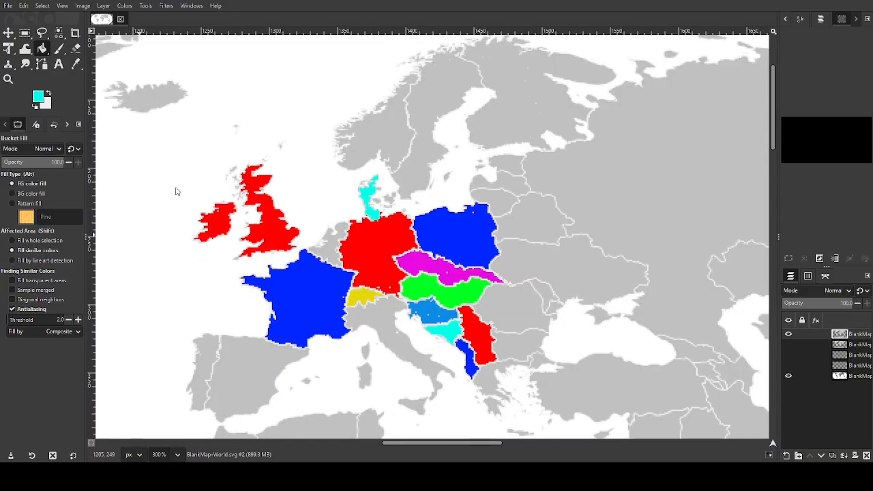
click(211, 177)
click(417, 290)
ctrl+click(437, 268)
click(377, 342)
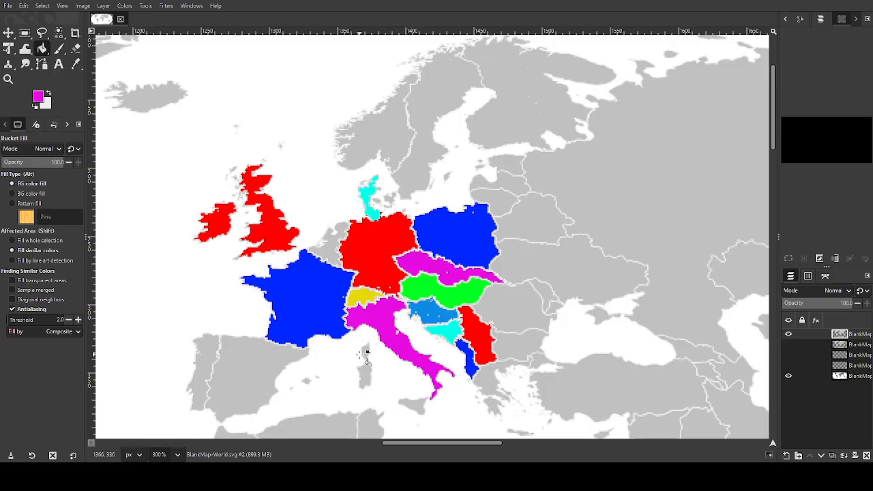
click(362, 353)
click(366, 376)
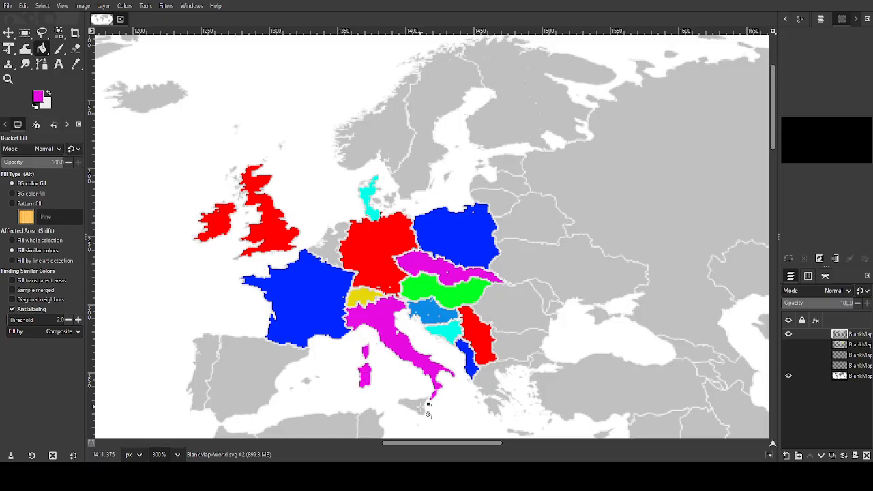
click(428, 406)
Bucket fill Spain and the Balearic Islands with azure blue, and the enlarged Portugal with bright green
scroll(450, 409, down, 1)
scroll(441, 392, up, 1)
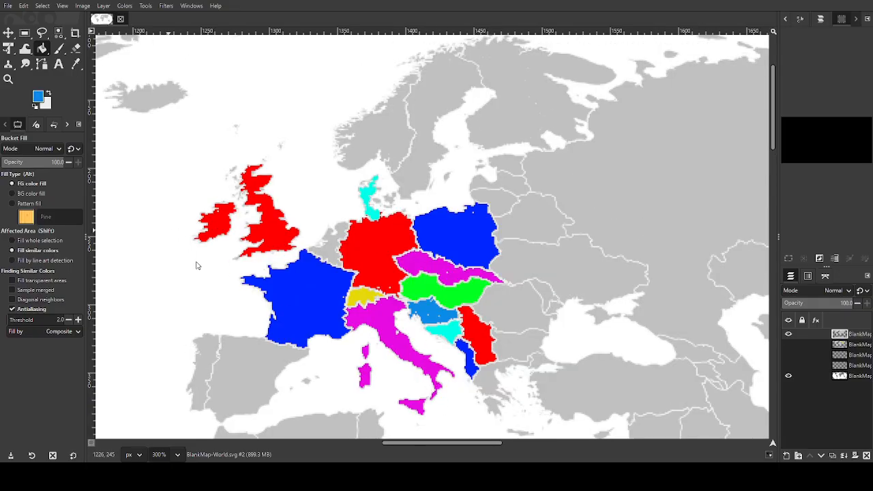
click(258, 355)
click(305, 380)
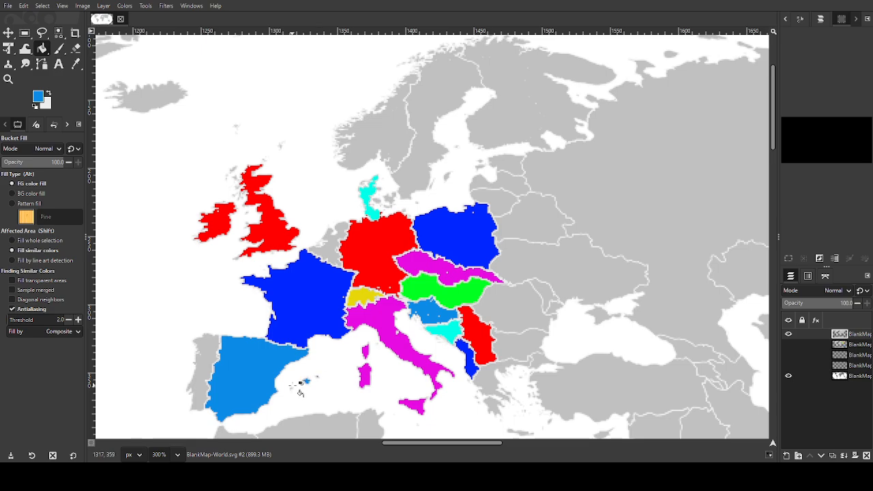
scroll(310, 390, down, 3)
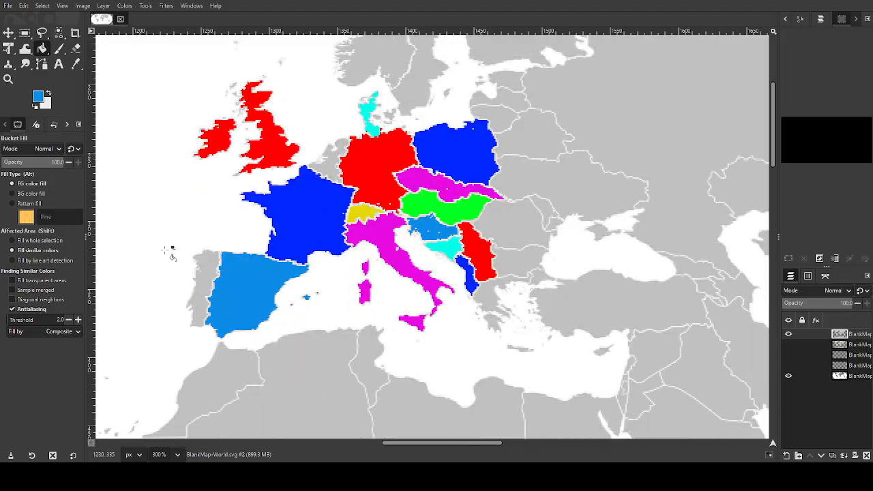
click(171, 200)
click(209, 290)
scroll(249, 314, up, 6)
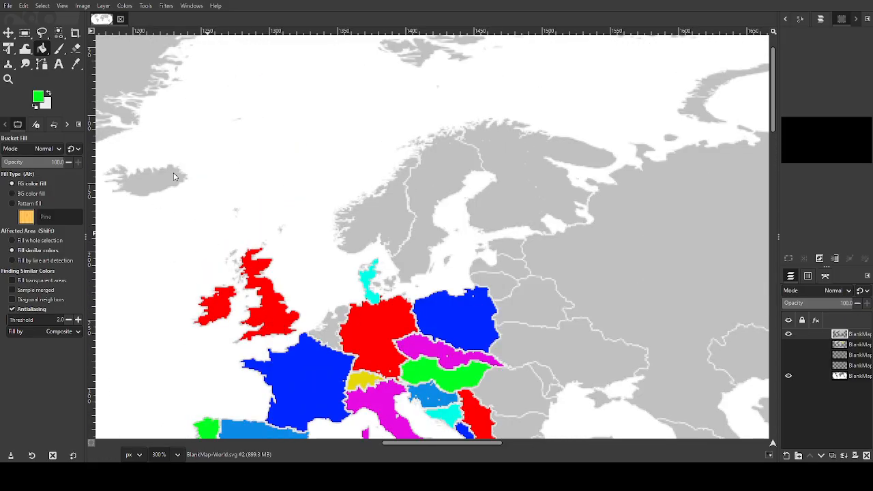
Bucket fill the Benelux area with magenta and southern Norway with bright green
click(174, 176)
click(329, 338)
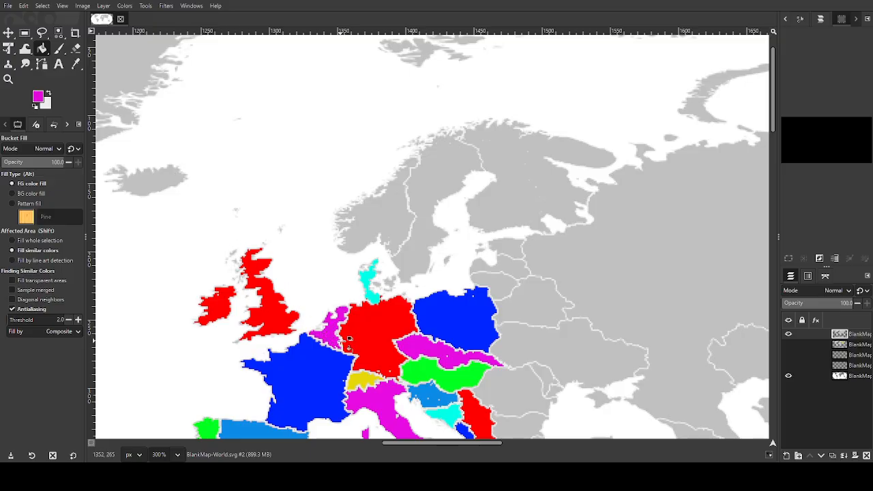
scroll(334, 303, up, 2)
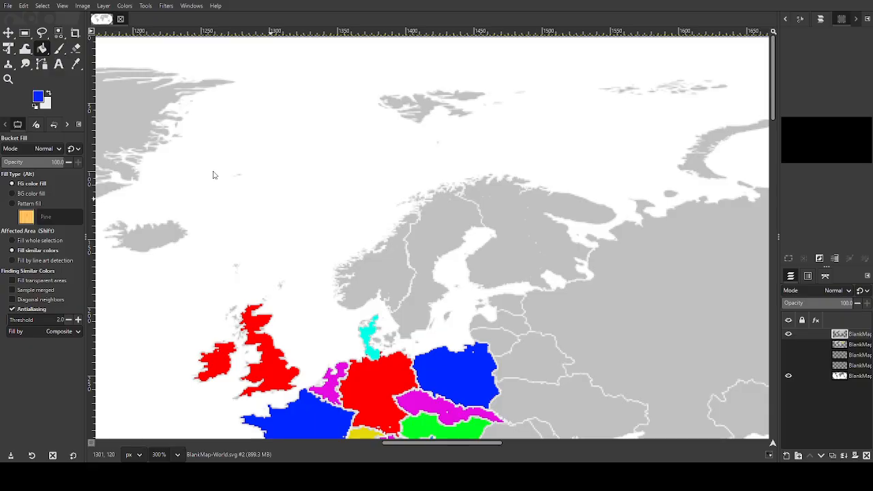
click(169, 177)
click(372, 265)
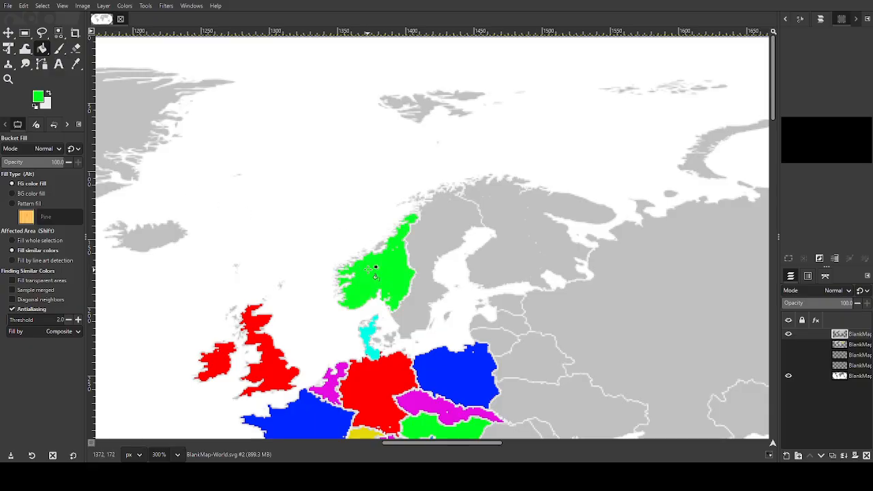
Bucket fill Sweden with yellow, and Finland together with Karelia and the Kola Peninsula with red
click(428, 257)
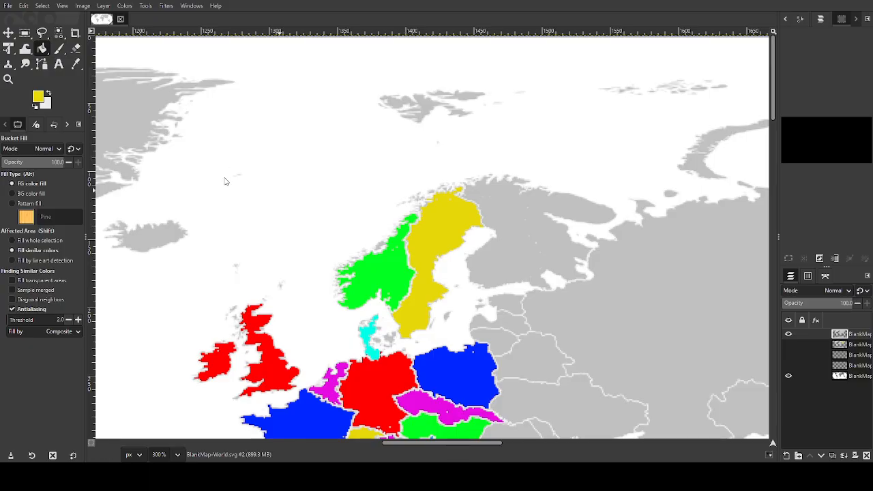
click(557, 225)
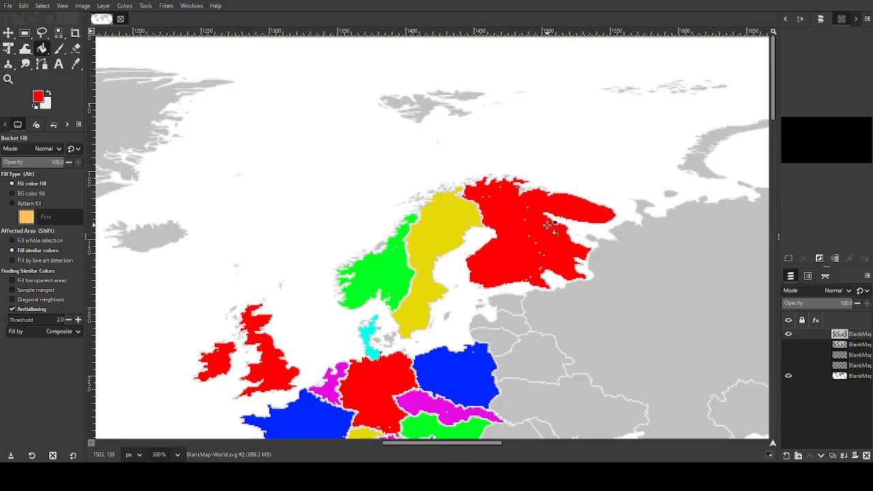
Paint out the old Baltic borders in land grey and outline a small coastal country northeast of Poland in border white with a size 1 Paintbrush
scroll(558, 228, down, 3)
scroll(567, 238, down, 3)
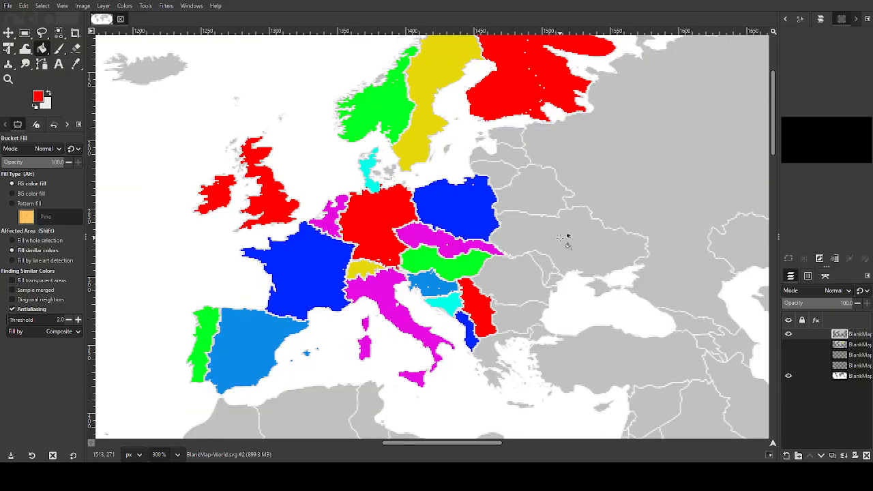
scroll(573, 227, up, 1)
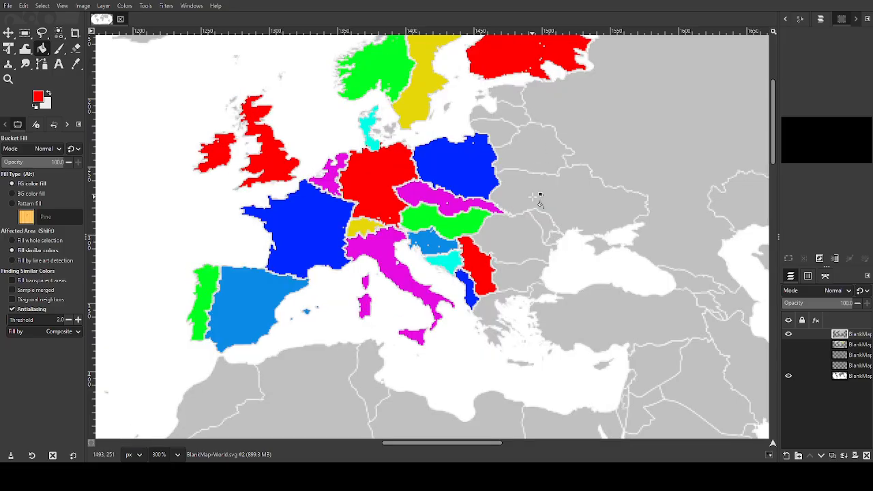
scroll(549, 235, up, 2)
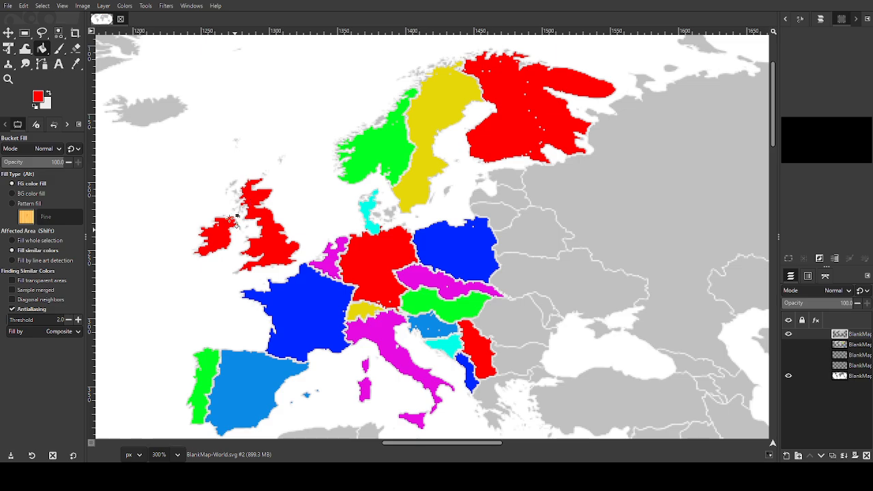
ctrl+click(236, 217)
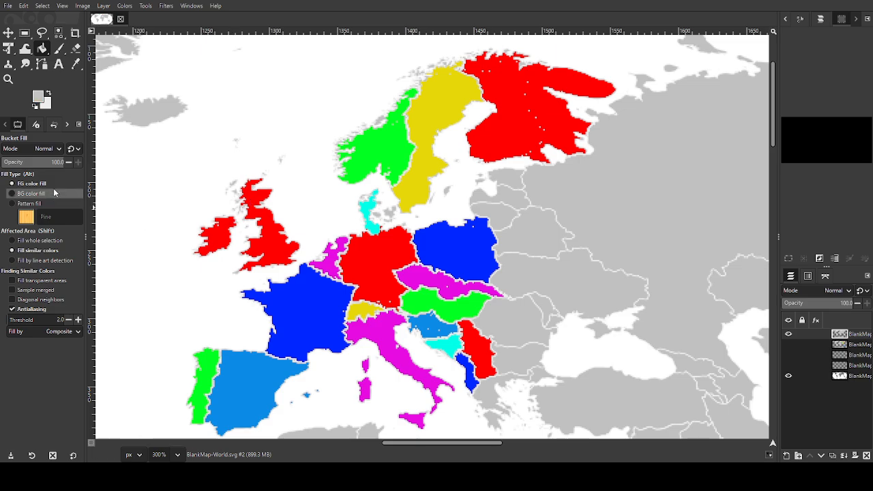
click(60, 49)
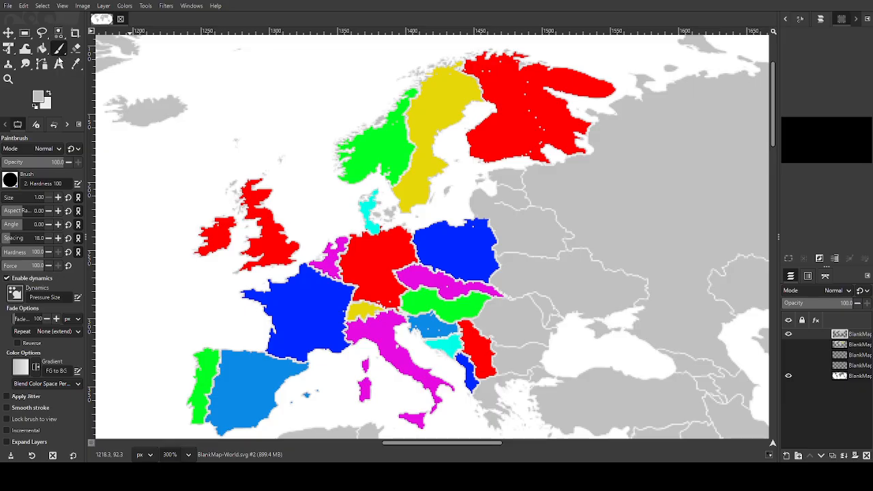
click(48, 94)
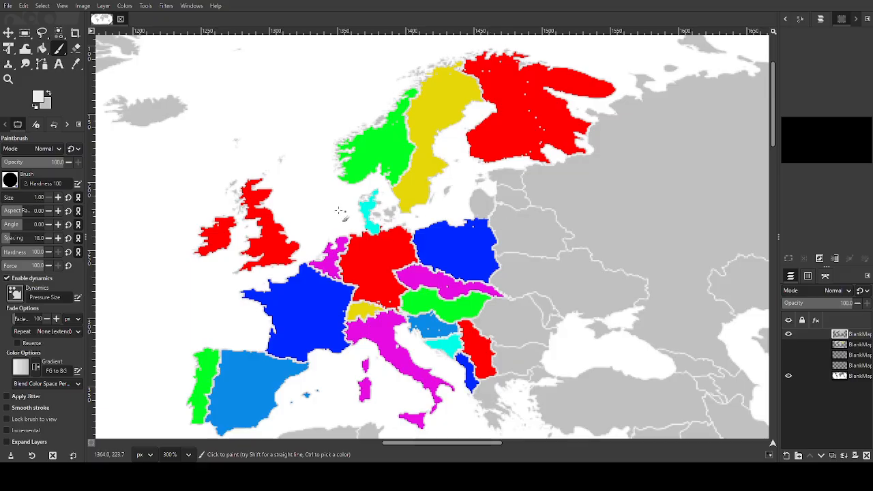
click(48, 94)
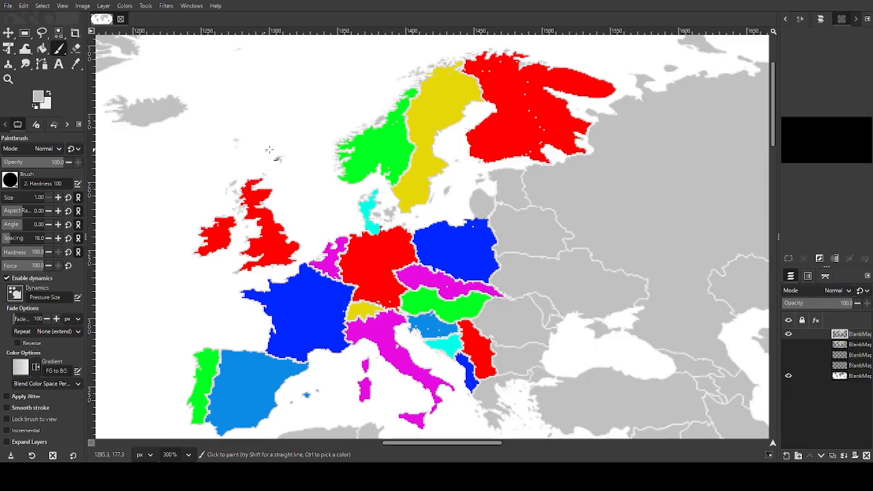
Redraw the eastern border of Belarus in border white, extending it southeast to meet Ukraine's northern border
scroll(519, 274, down, 3)
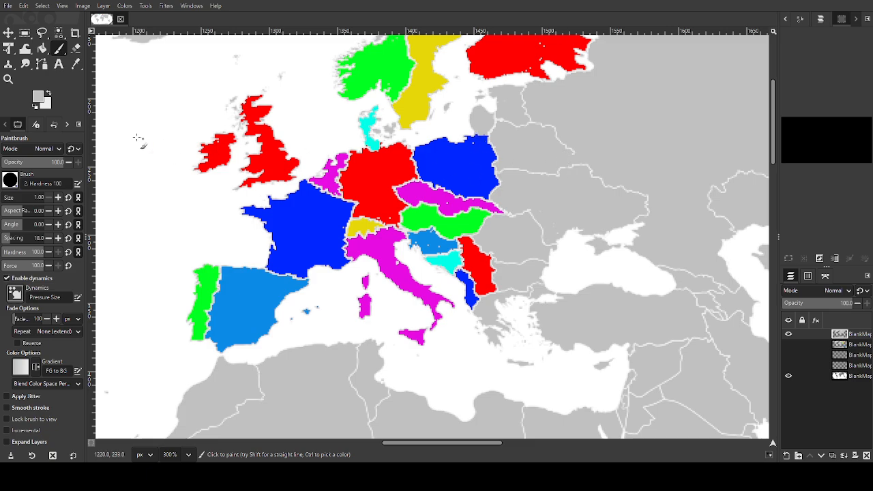
click(50, 91)
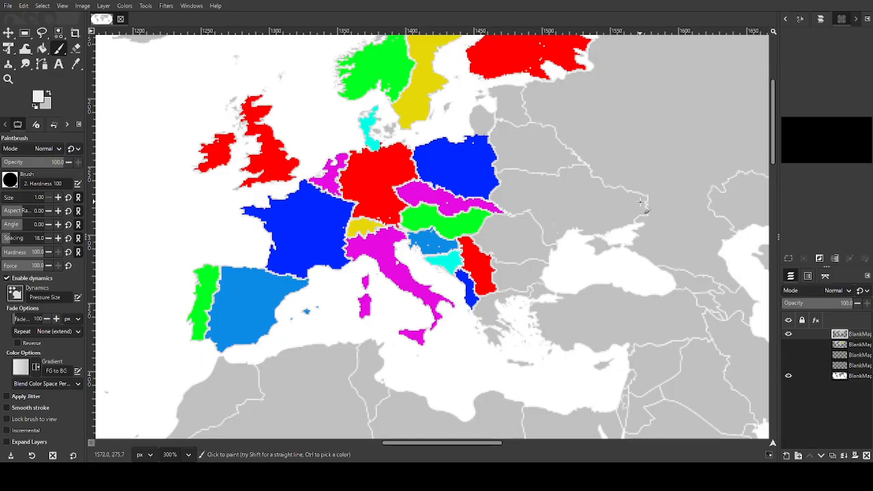
scroll(637, 204, down, 2)
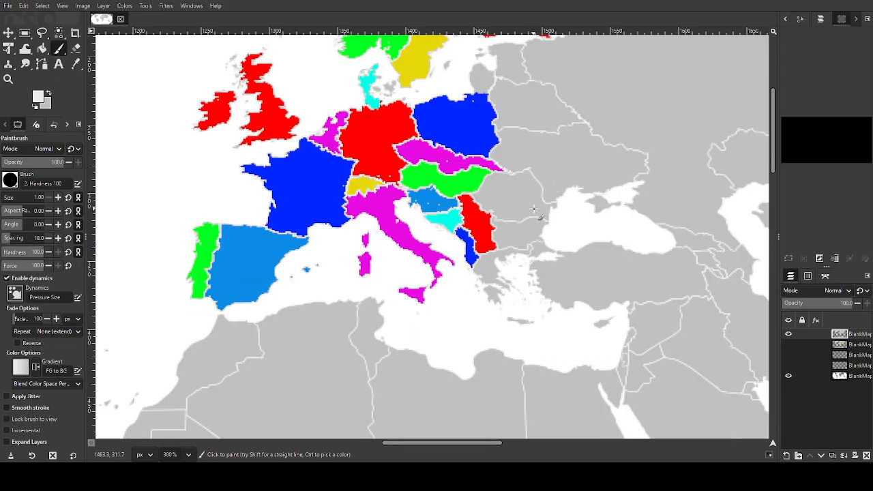
Paint out Bulgaria's southern border in land grey and redraw Romania's northeastern border with Ukraine in border white
click(49, 95)
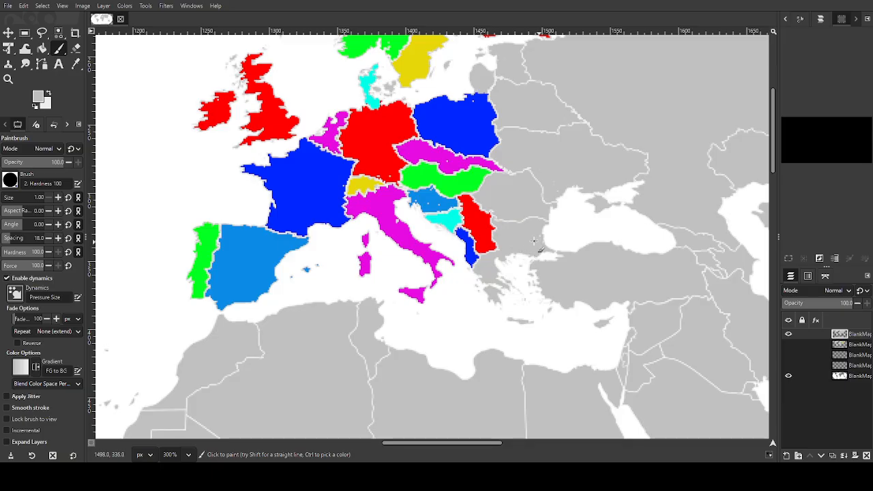
click(49, 94)
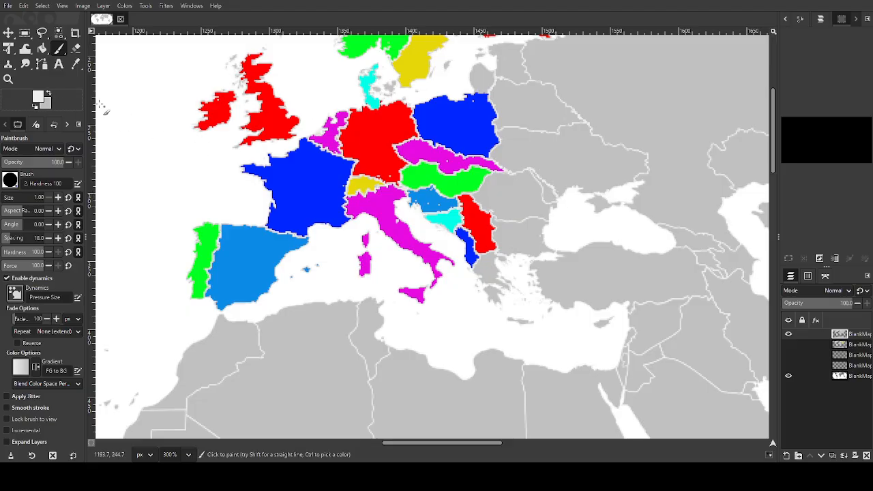
click(48, 93)
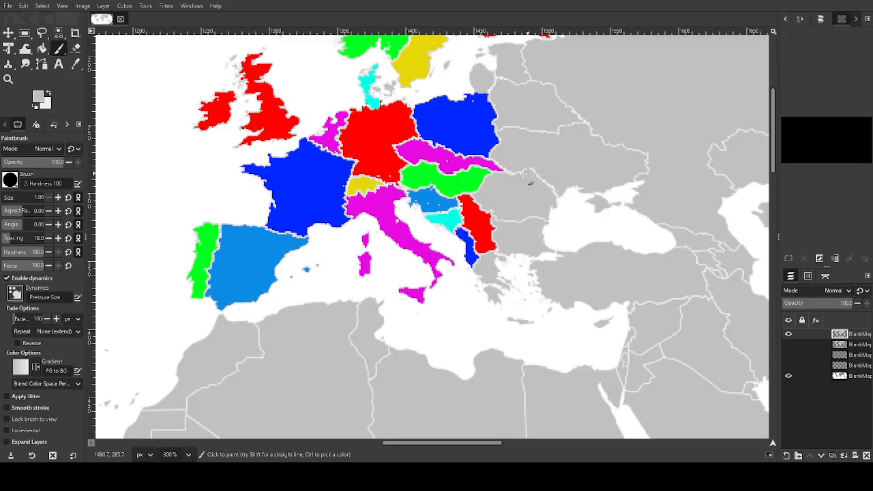
ctrl+click(524, 172)
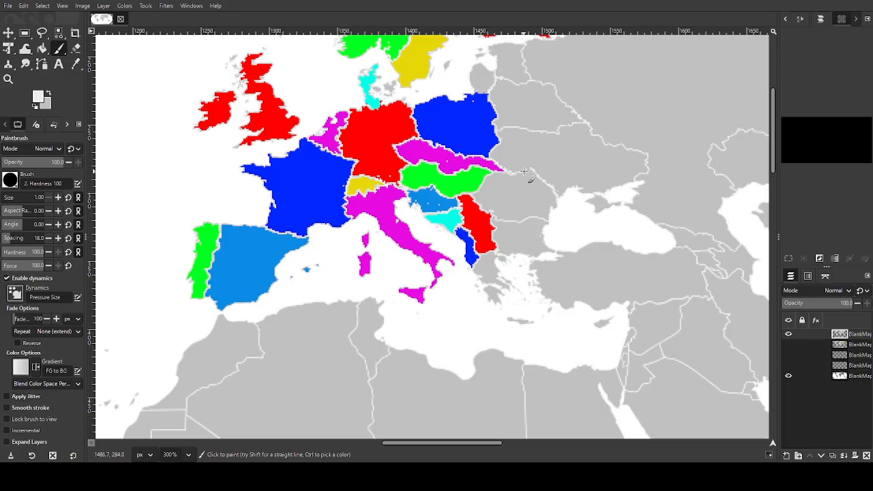
scroll(600, 212, down, 3)
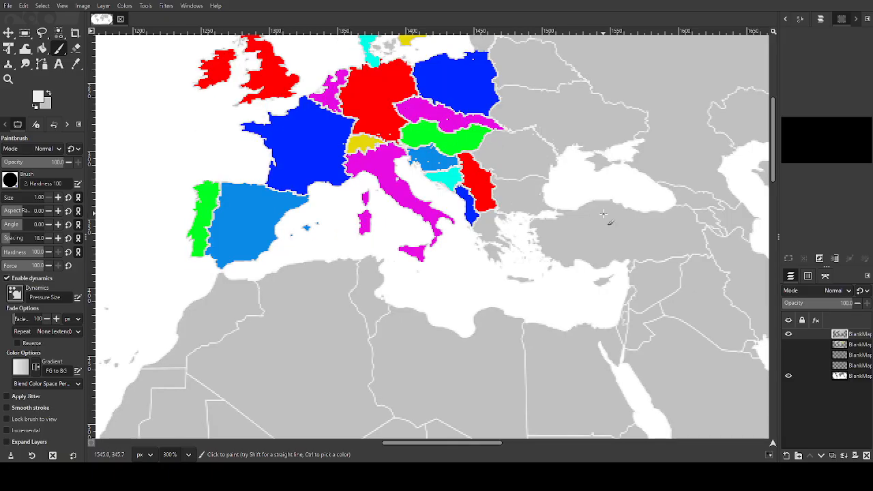
scroll(611, 243, up, 5)
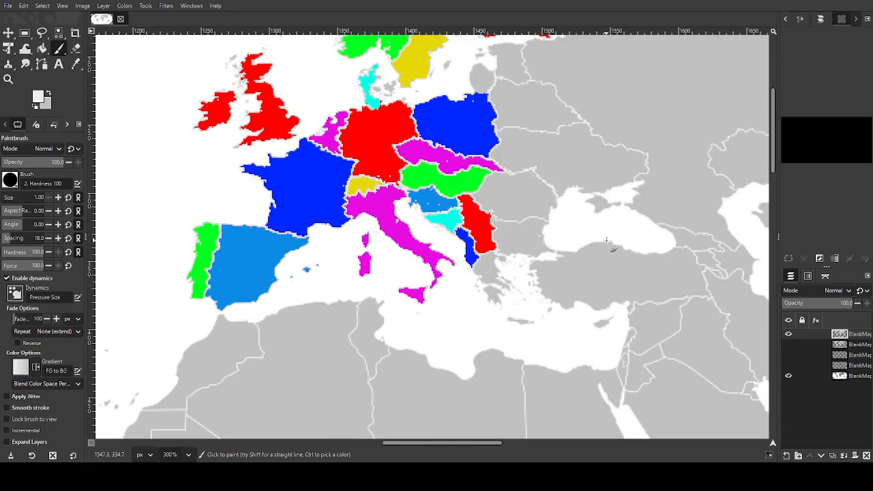
scroll(609, 246, down, 3)
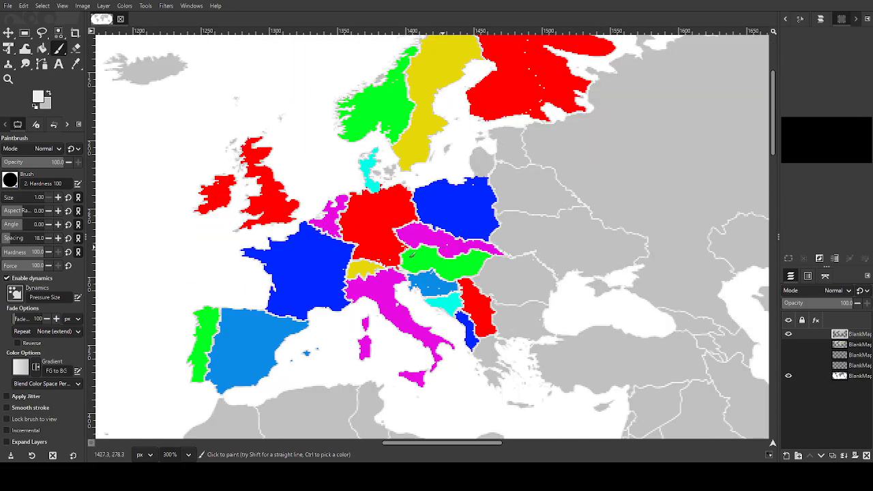
click(47, 95)
click(47, 95)
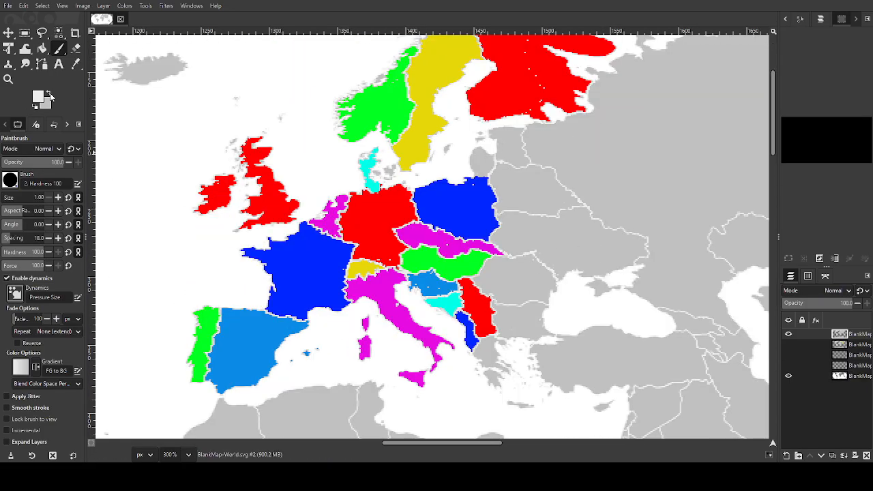
Bucket fill the small coastal country northeast of Poland with Poland's blue and the Baltic country north of Belarus with bright green
click(41, 49)
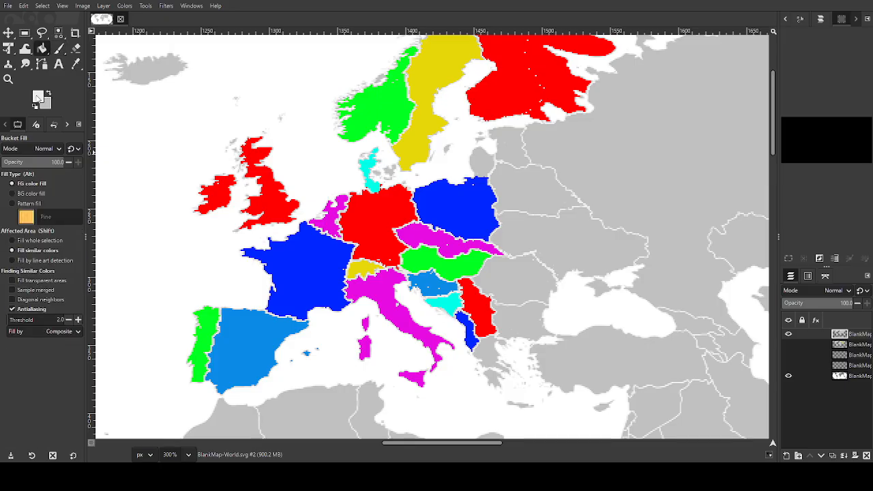
ctrl+click(477, 197)
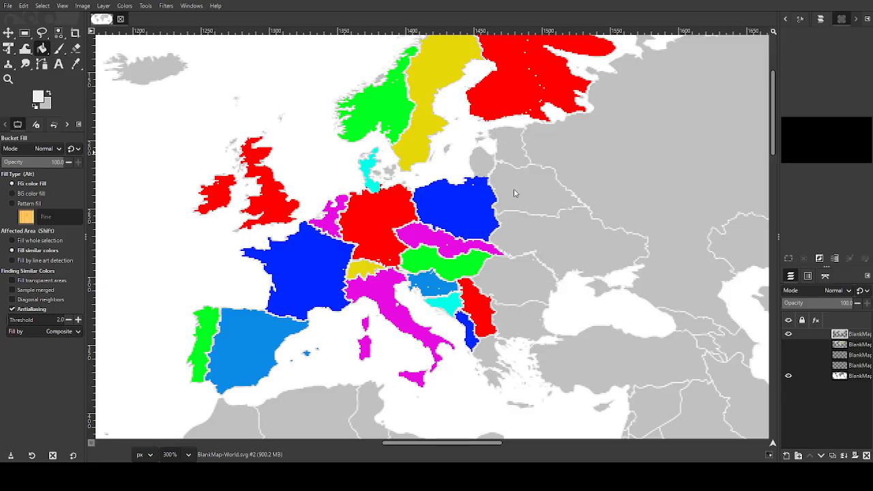
click(512, 148)
key(ctrl+z)
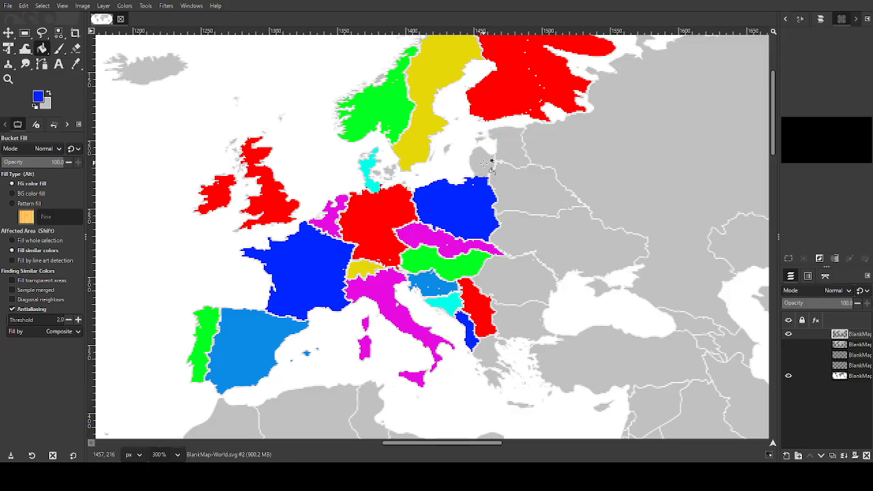
click(481, 165)
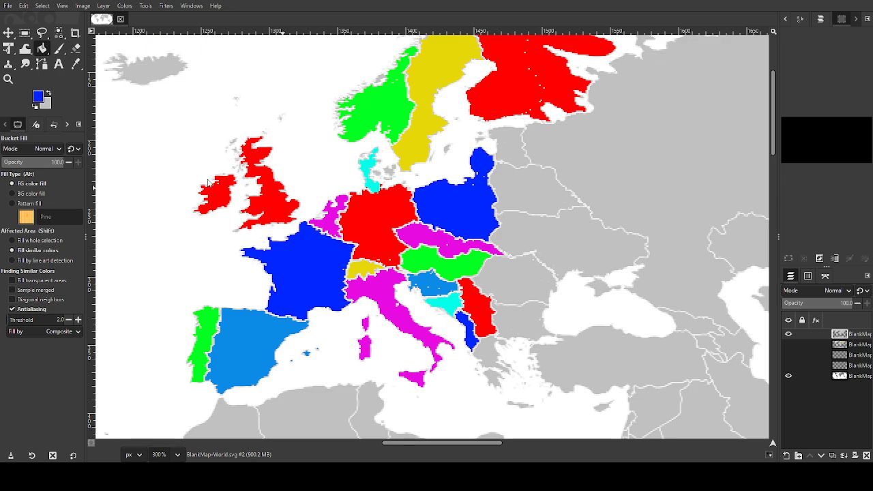
click(511, 145)
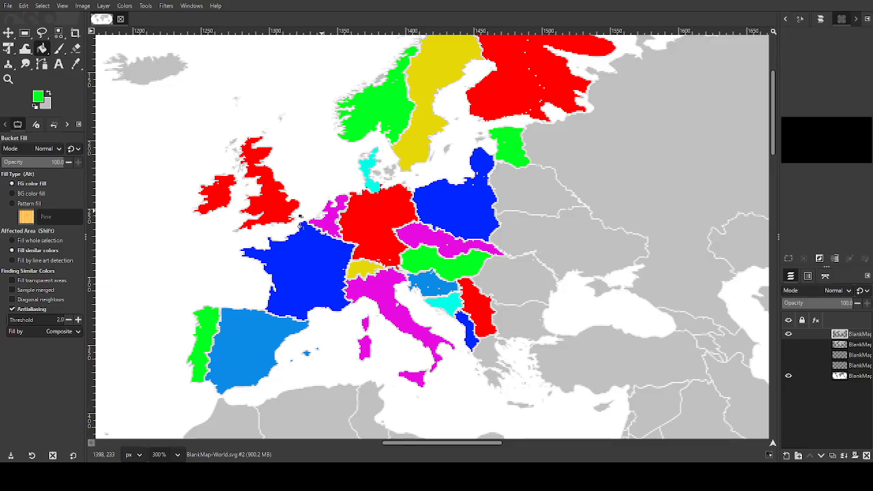
Bucket fill Belarus with yellow, and Ukraine together with Crimea with cyan
click(519, 179)
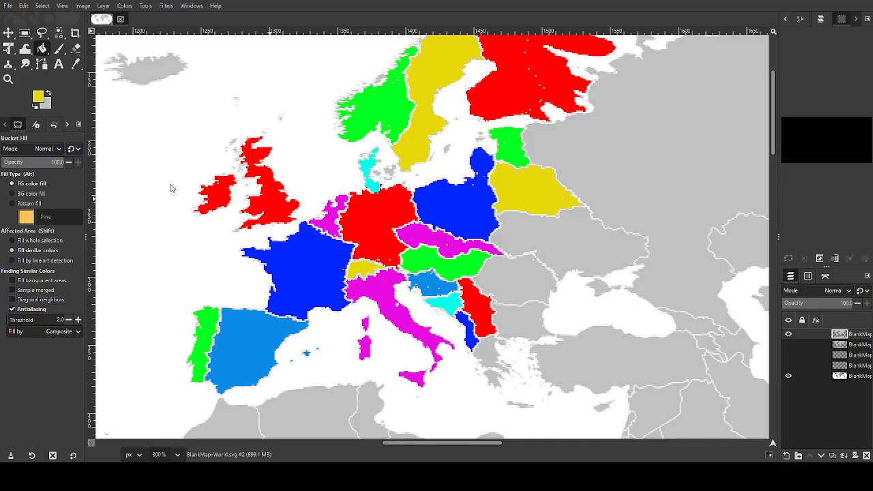
click(603, 247)
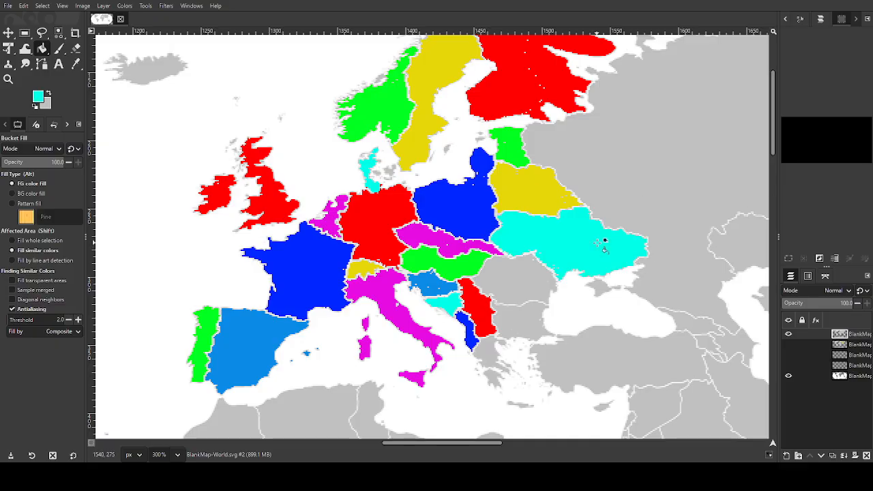
click(596, 286)
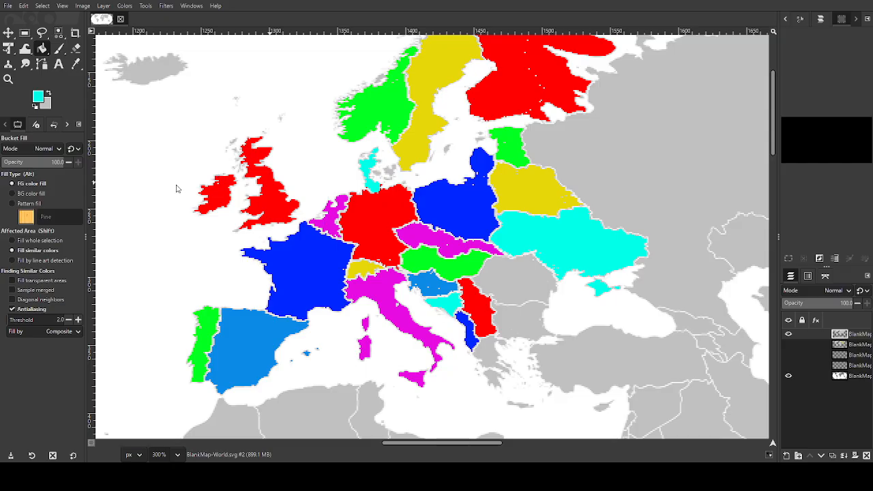
Bucket fill the enlarged Romania with azure blue and the enlarged Bulgaria with Italy's magenta
ctrl+click(457, 279)
click(510, 290)
scroll(512, 289, down, 3)
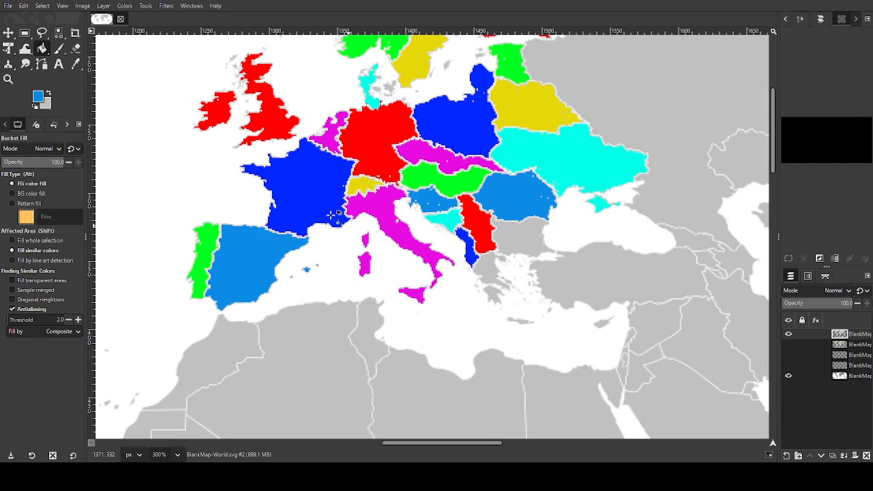
ctrl+click(382, 203)
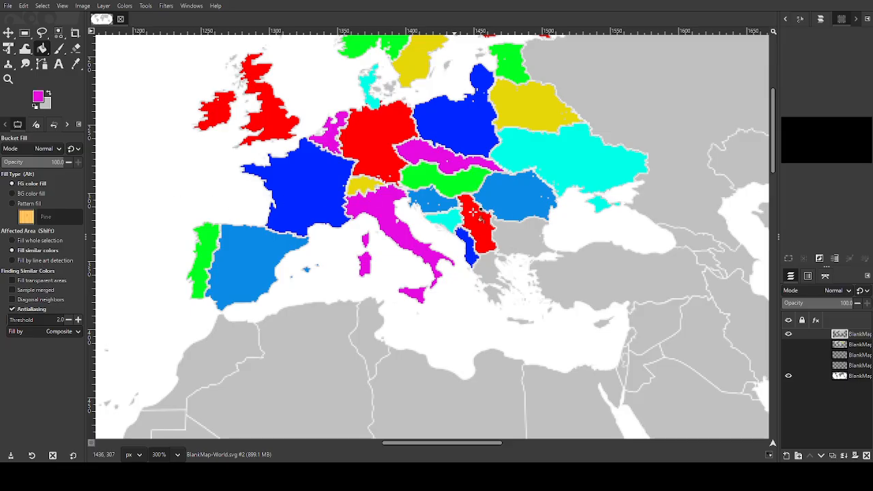
click(520, 240)
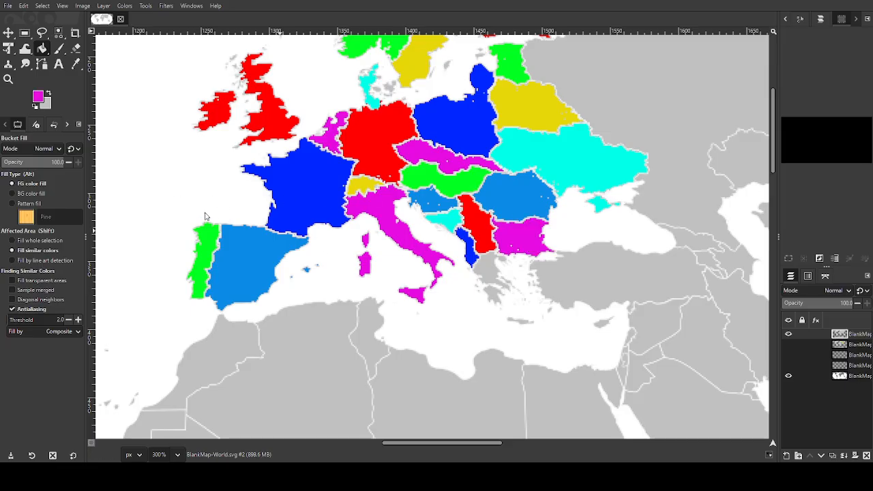
Bucket fill Greece with cyan, covering the mainland, the Peloponnese, Crete and the island off Turkey's southwest coast
click(176, 176)
click(485, 268)
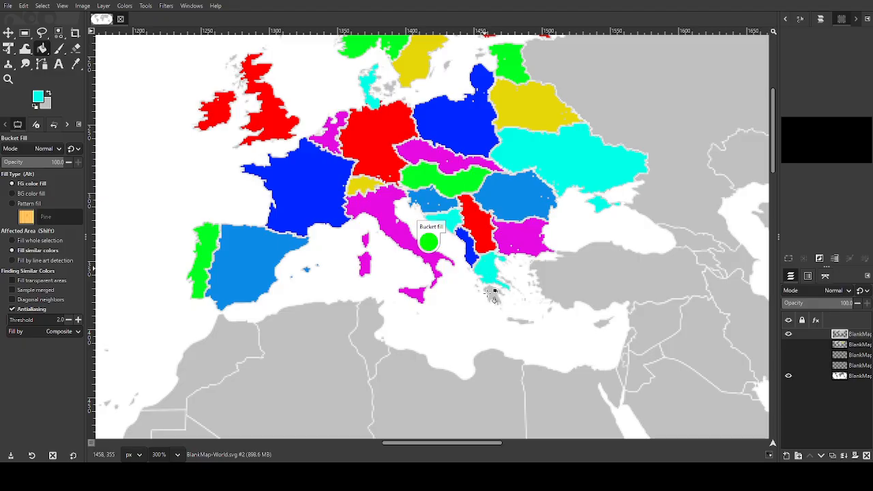
click(495, 296)
click(522, 321)
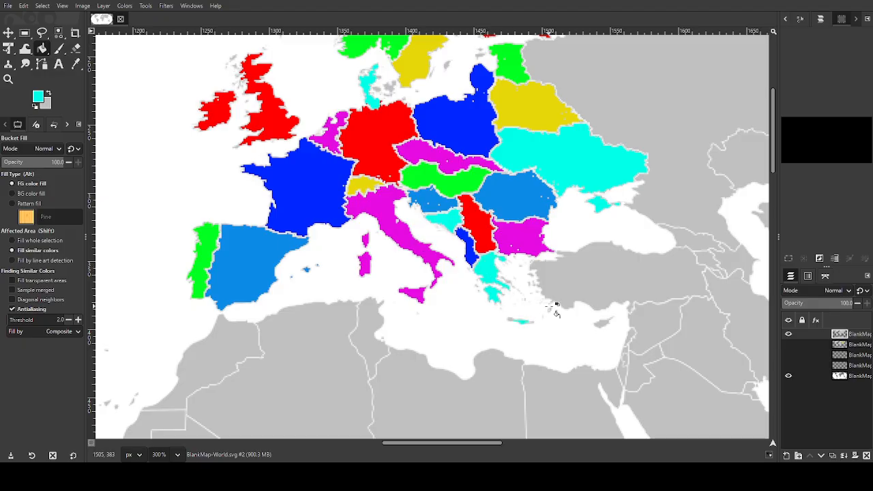
click(550, 309)
Bucket fill Turkey with yellow
click(554, 274)
click(611, 286)
scroll(614, 286, up, 5)
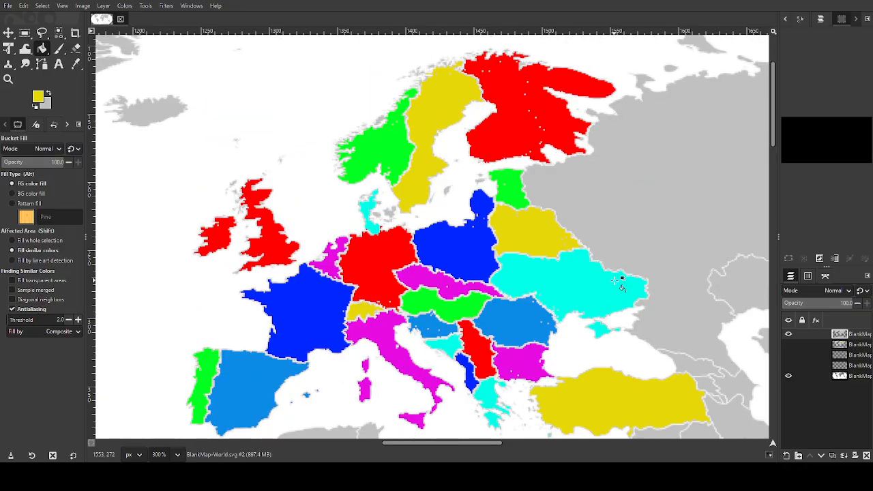
scroll(644, 272, up, 1)
scroll(655, 256, down, 6)
scroll(662, 258, up, 2)
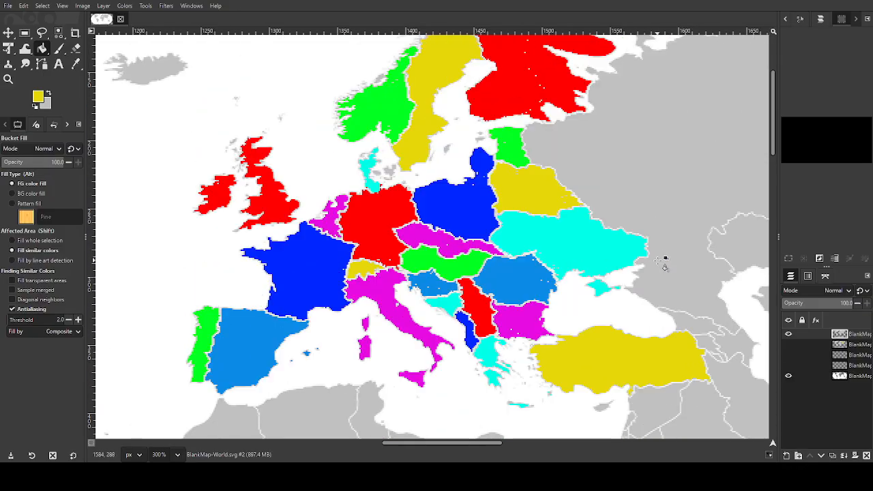
scroll(667, 253, up, 1)
scroll(658, 273, down, 1)
Paint out the borders of Lebanon, Israel and the small Persian Gulf states in land grey with the Paintbrush
click(256, 214)
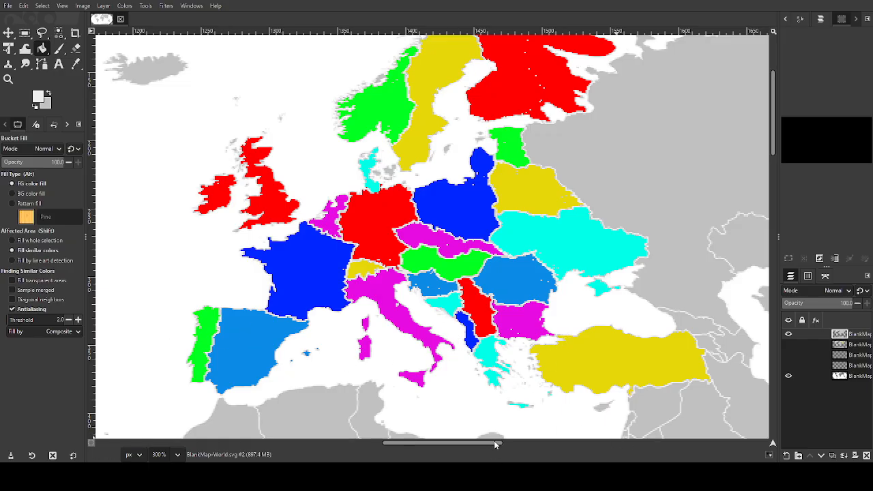
drag(494, 441, 543, 440)
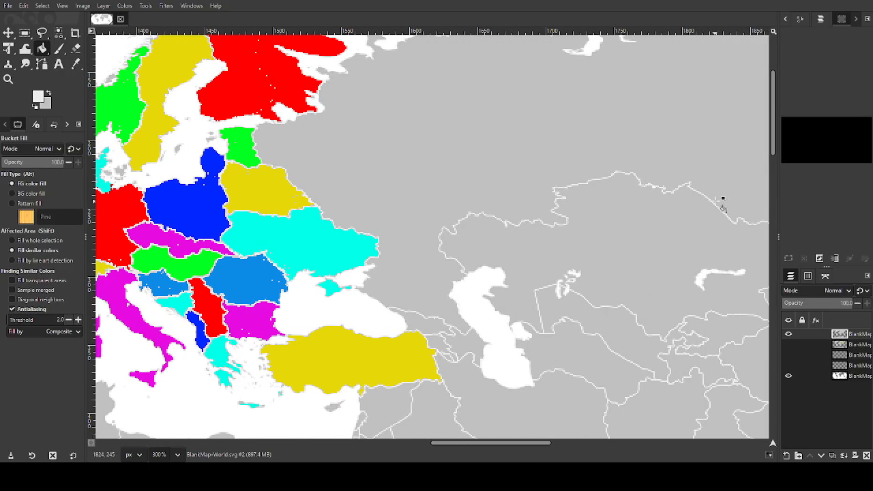
click(766, 122)
key(ctrl+z)
drag(771, 138, 784, 180)
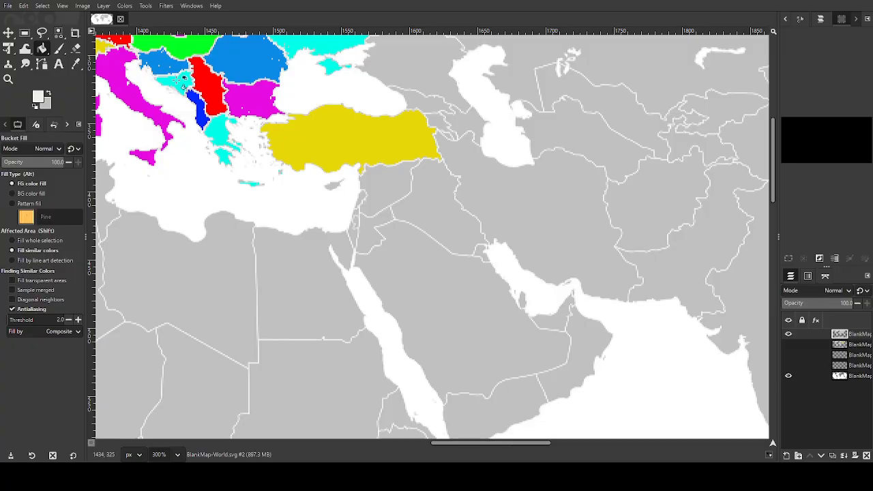
click(59, 50)
scroll(341, 218, up, 3)
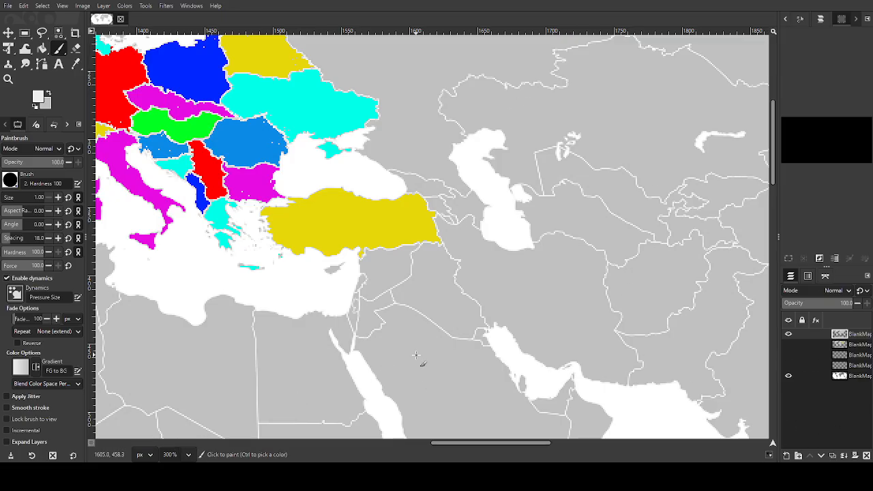
scroll(411, 353, down, 2)
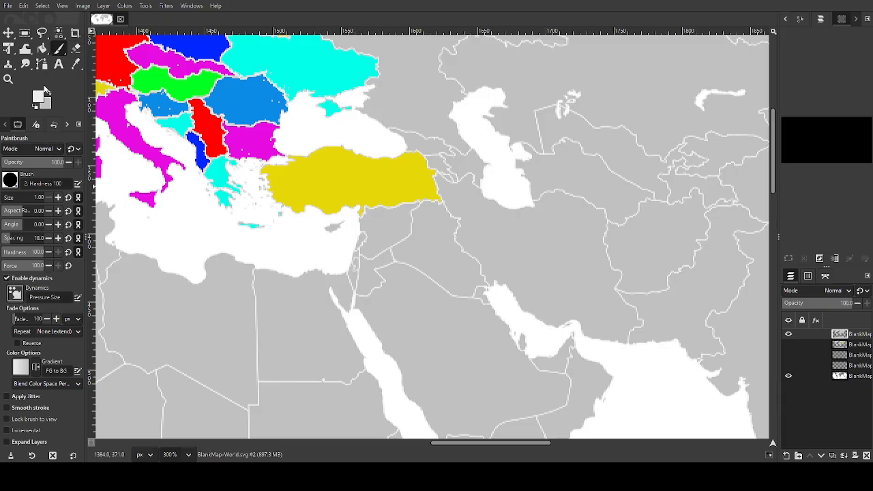
click(355, 264)
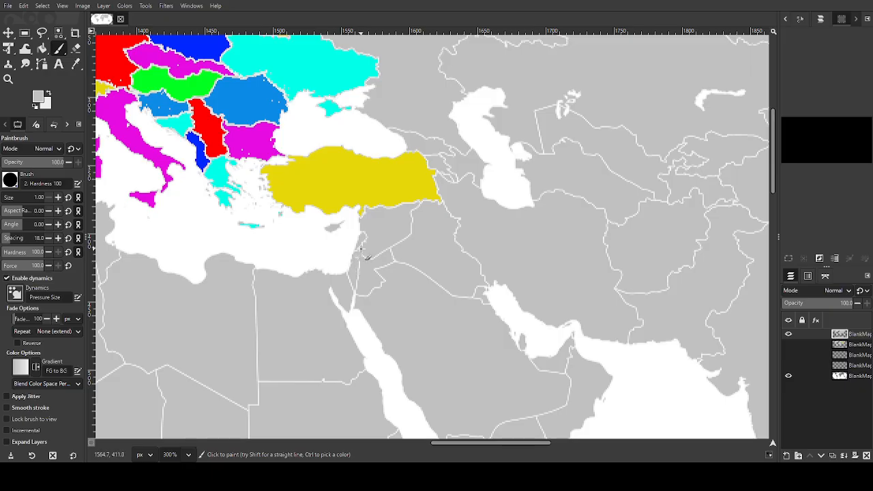
key(z)
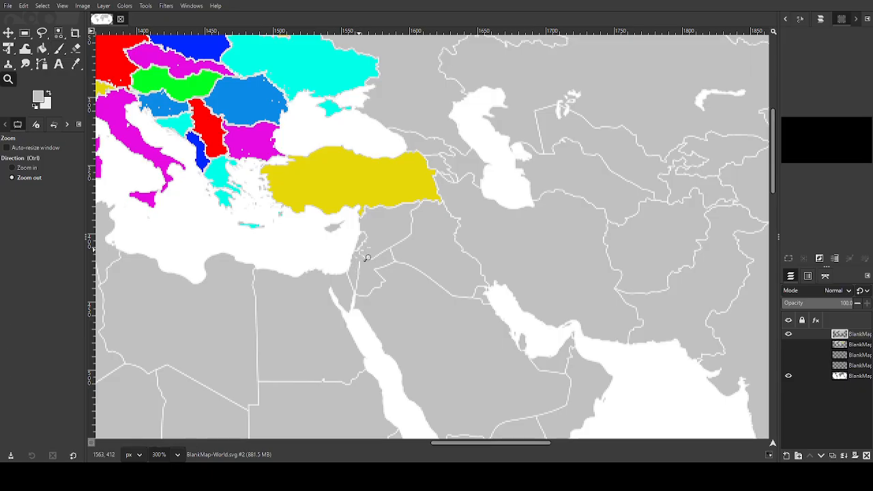
key(p)
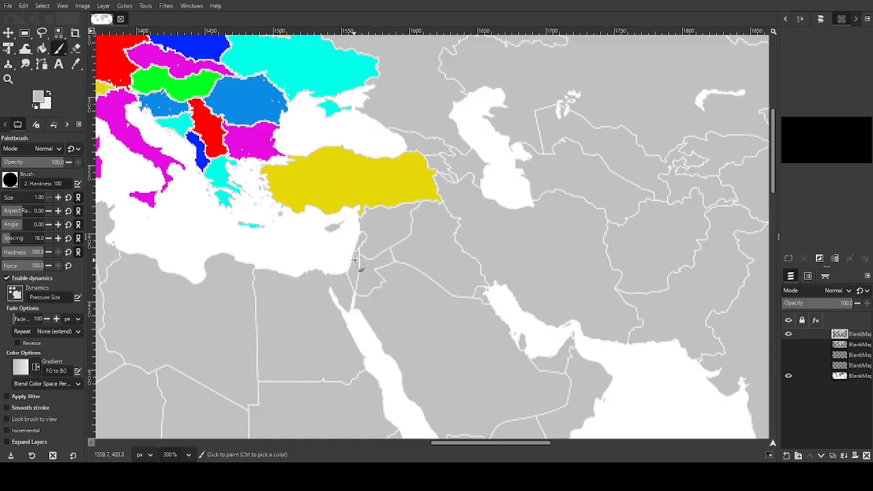
click(354, 266)
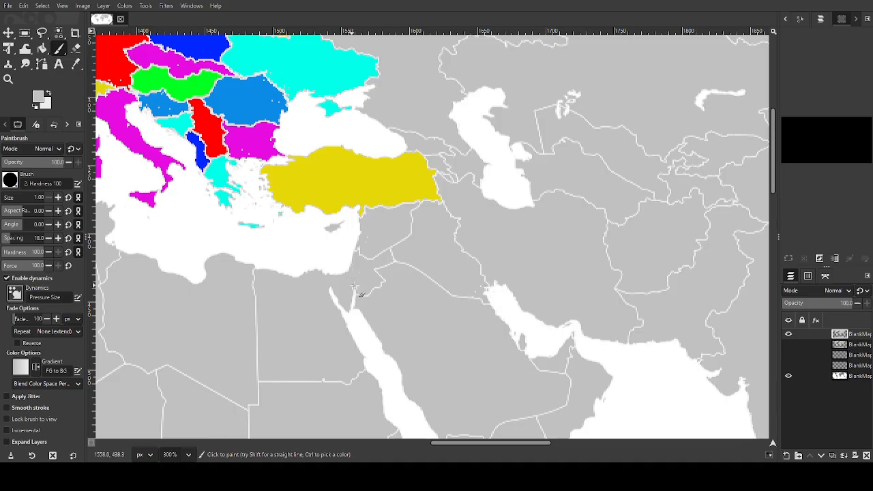
scroll(538, 369, down, 1)
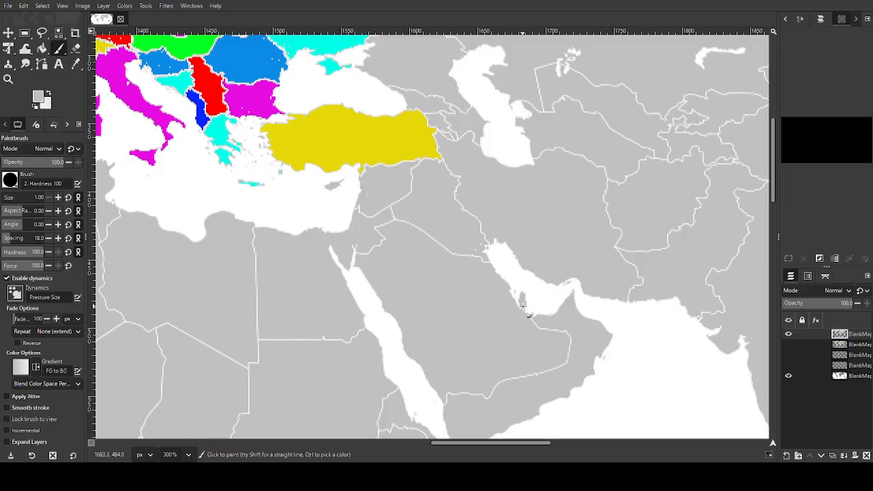
scroll(428, 326, down, 3)
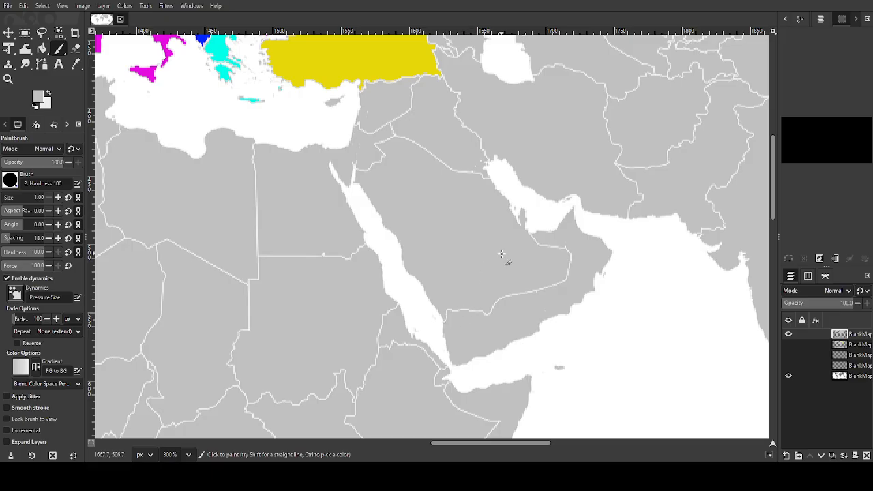
Draw a border-white line across the Suez isthmus from the Mediterranean coast to the Red Sea's northwestern arm
click(49, 93)
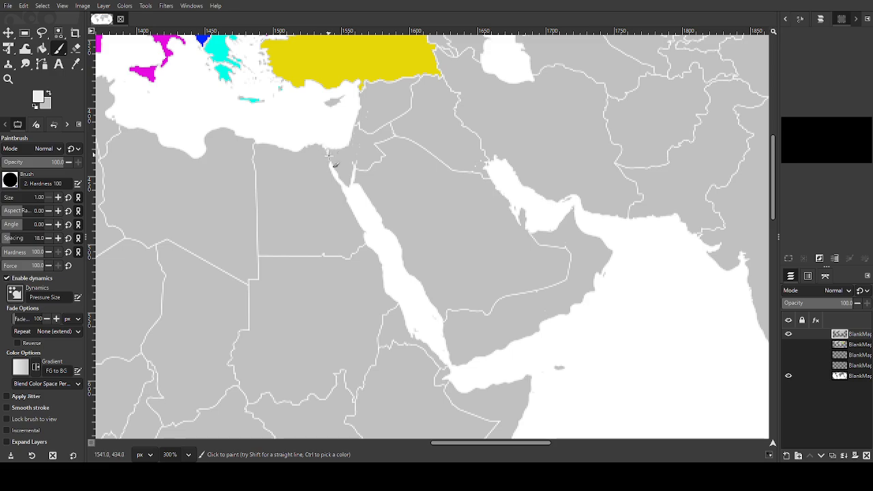
scroll(362, 271, up, 1)
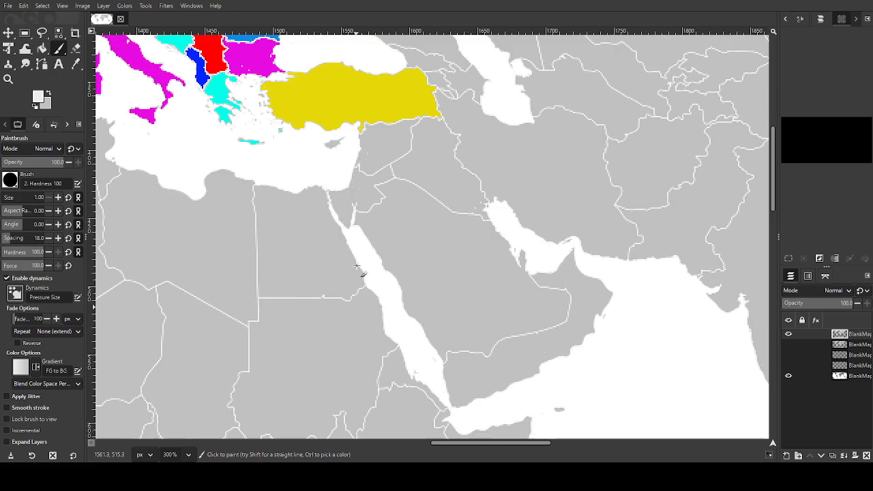
scroll(344, 270, up, 2)
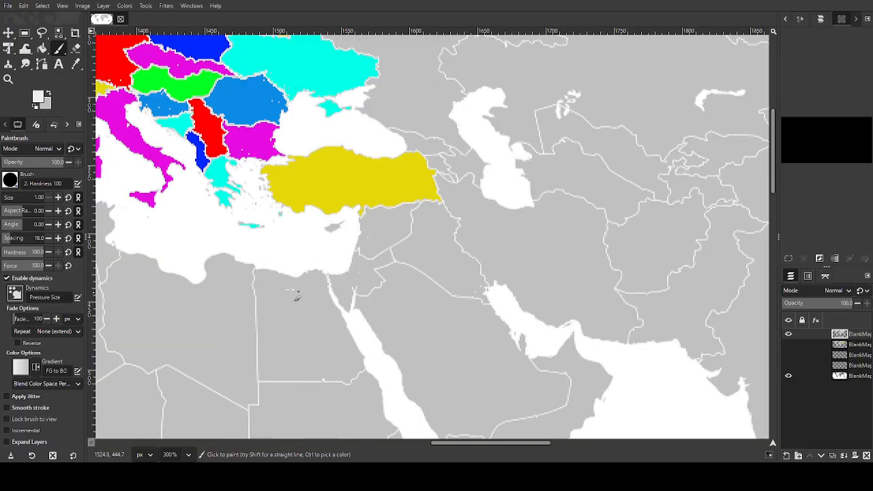
Bucket fill the ocean and the Mediterranean on the bottom map layer with a muted greyish blue
scroll(463, 305, up, 2)
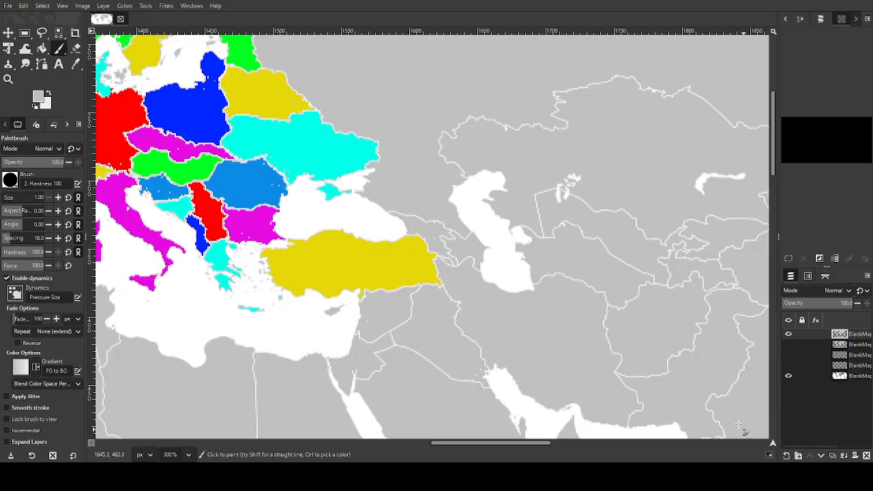
click(840, 377)
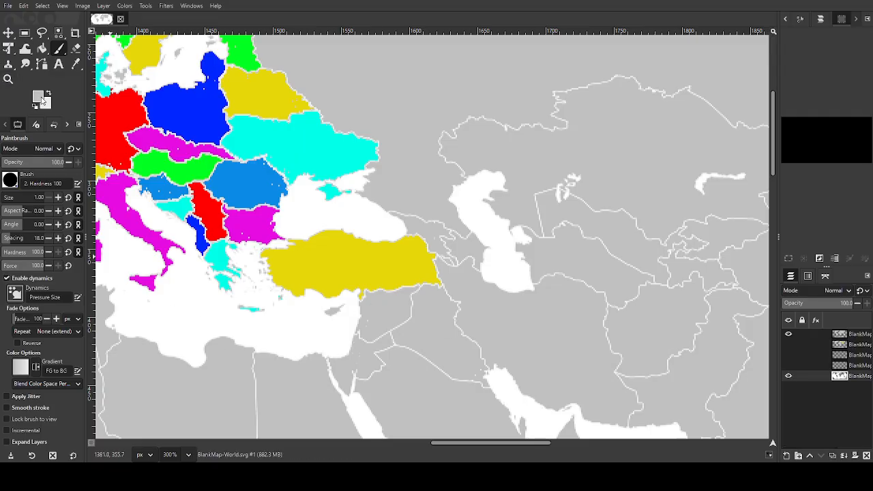
ctrl+click(206, 179)
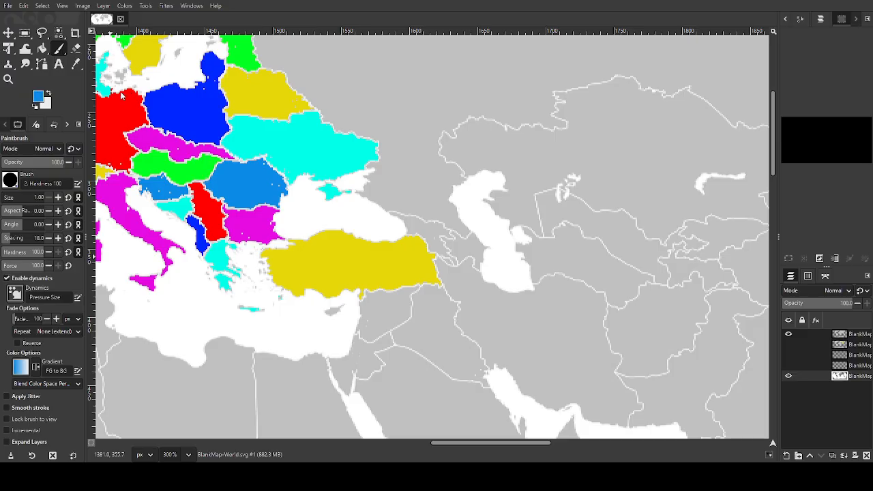
ctrl+click(100, 91)
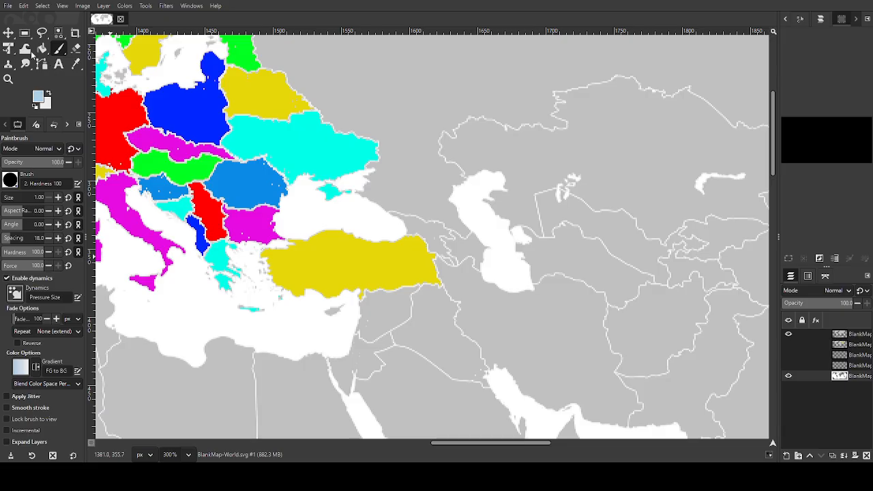
drag(12, 52, 32, 62)
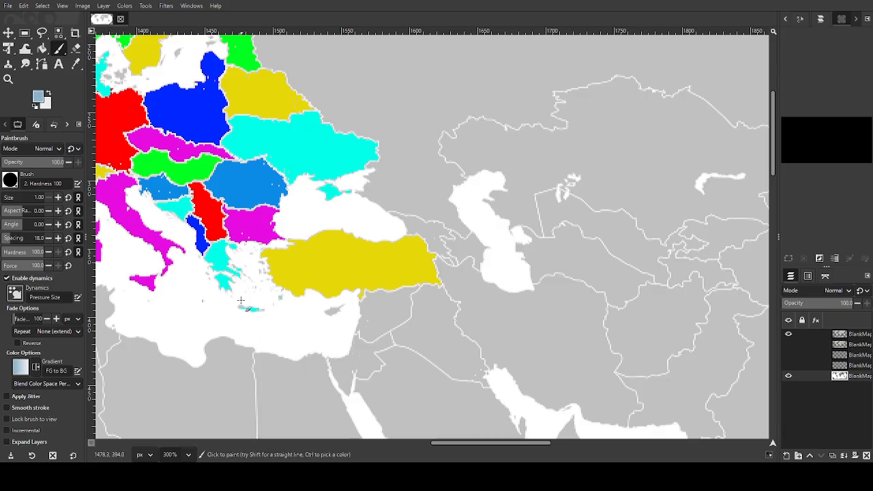
ctrl+click(223, 206)
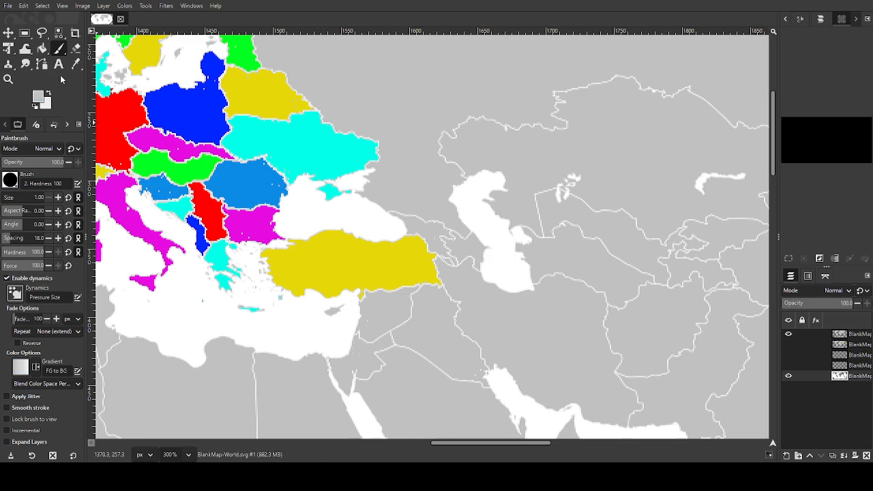
click(41, 49)
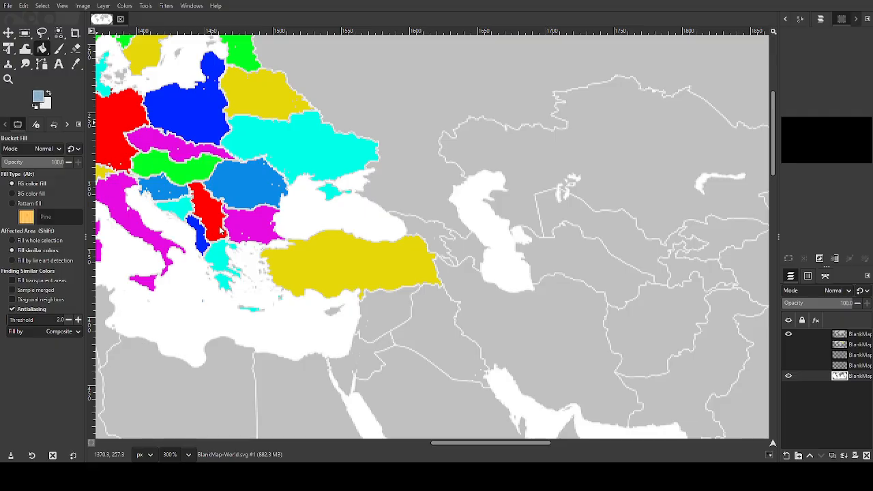
click(204, 301)
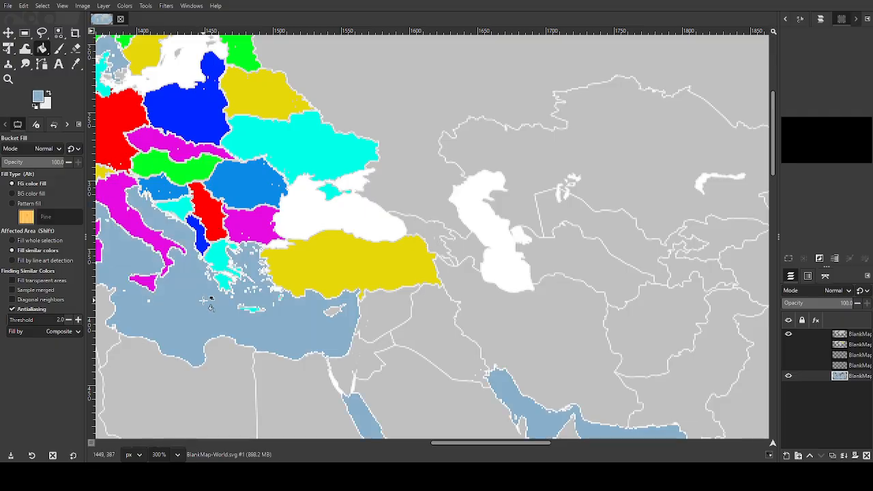
Bucket fill the Caspian Sea with its eastern lagoon, the Black Sea, the Sea of Azov and part of the Aral Sea with the ocean blue
click(494, 265)
click(369, 230)
click(347, 184)
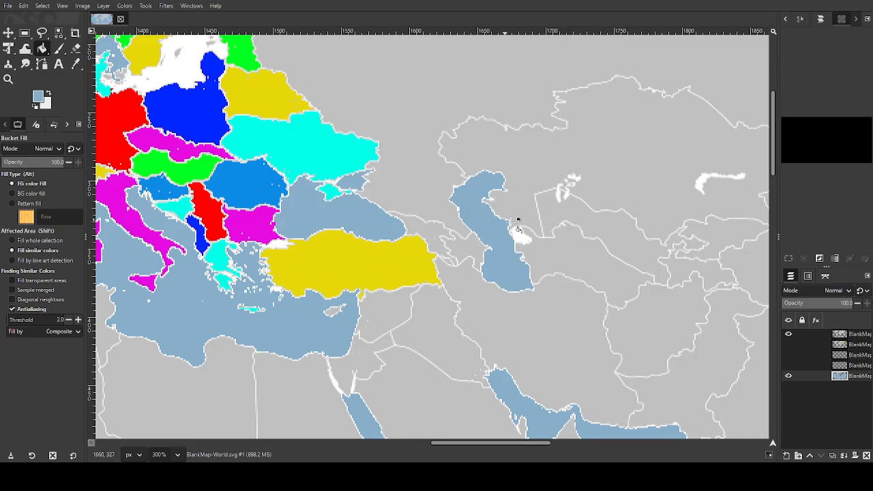
click(519, 236)
click(562, 193)
Restore the ocean blue as the foreground colour and bucket fill the Baltic Sea and the large lakes southeast of Finland
ctrl+click(225, 382)
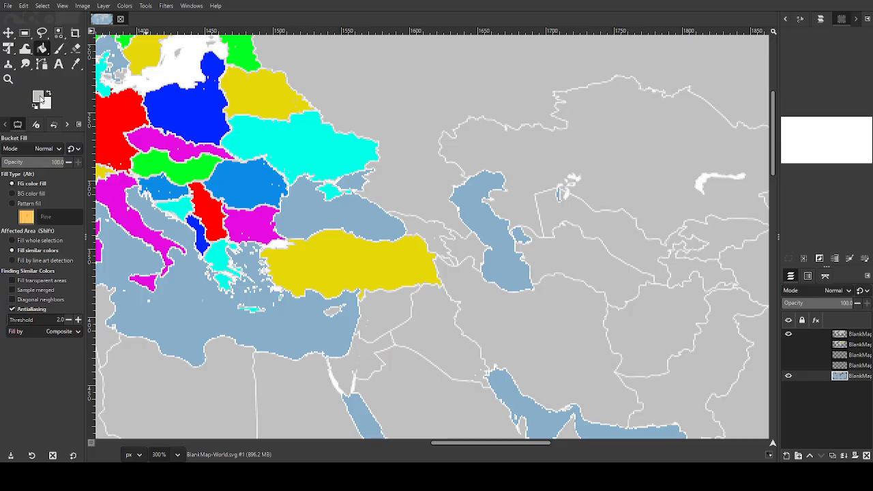
ctrl+click(151, 176)
scroll(502, 230, up, 1)
scroll(518, 231, down, 3)
scroll(534, 227, down, 12)
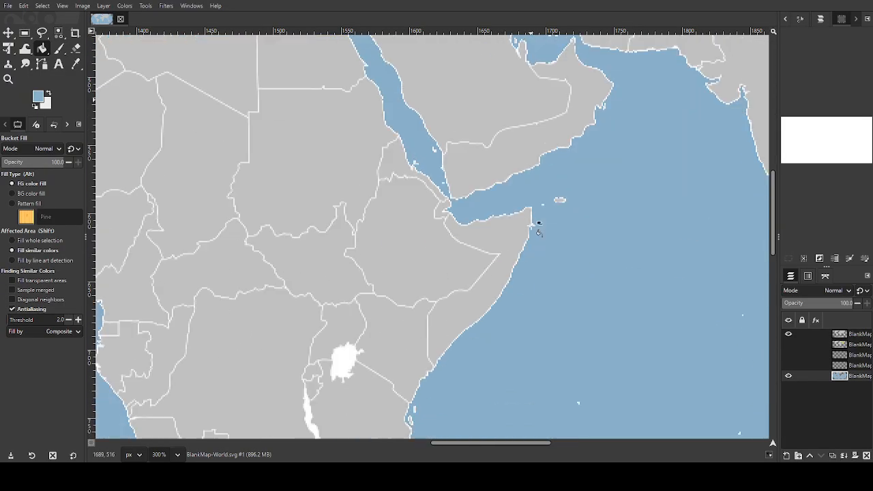
scroll(542, 228, up, 14)
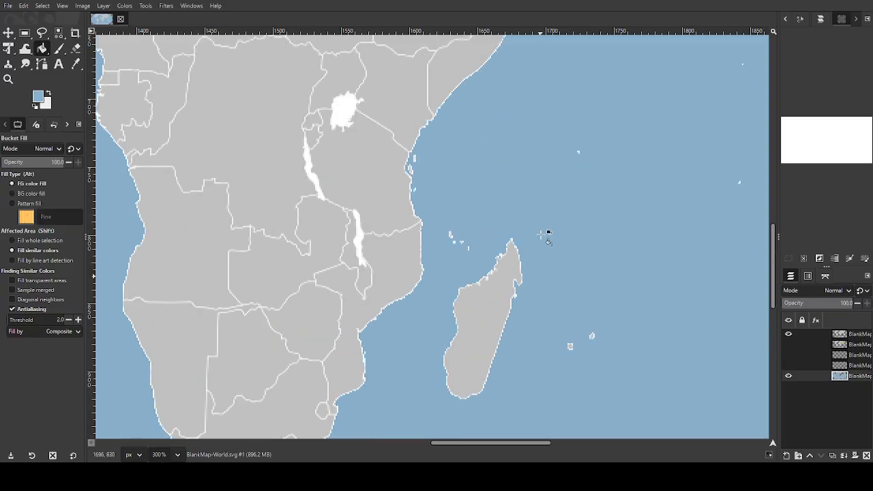
scroll(549, 239, up, 6)
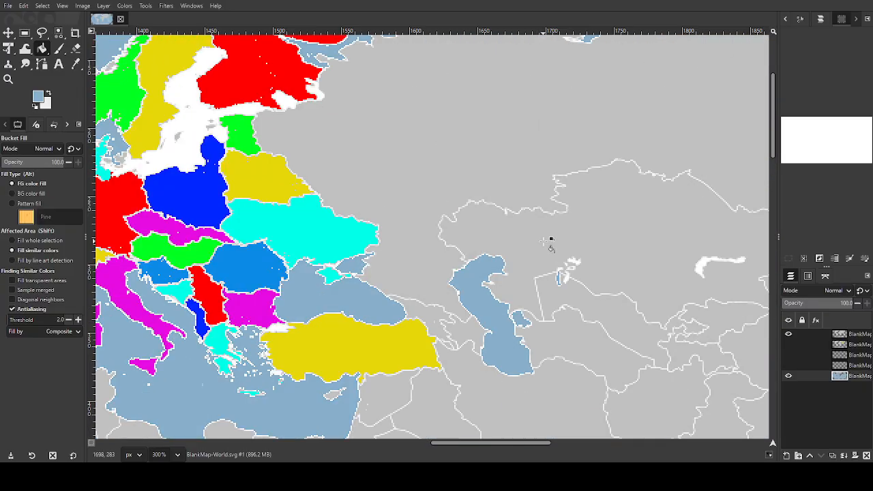
click(195, 294)
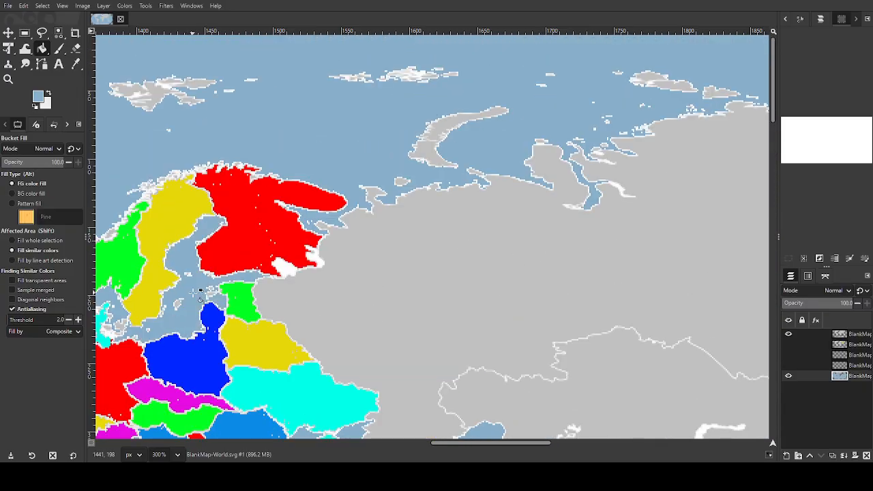
scroll(196, 294, down, 2)
click(292, 182)
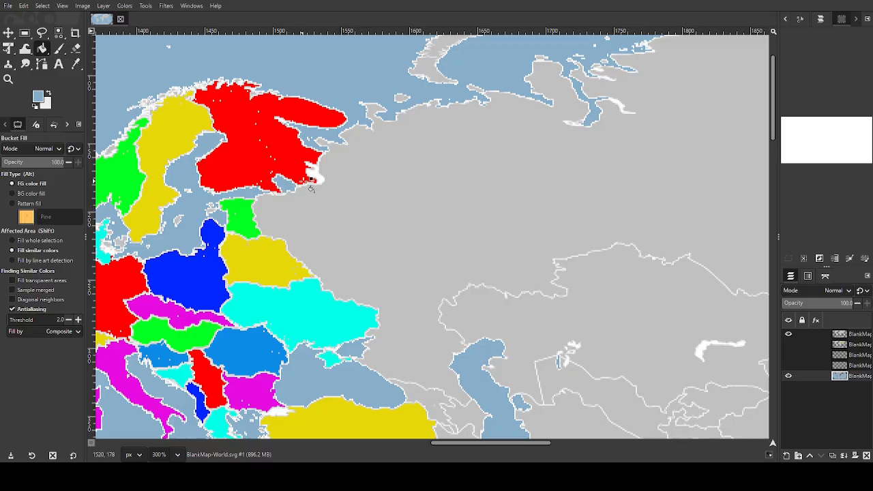
Bucket fill the remaining parts of the Aral Sea and Lake Balkhash with the ocean blue, and reselect the topmost country layer
scroll(478, 343, down, 2)
scroll(477, 343, down, 1)
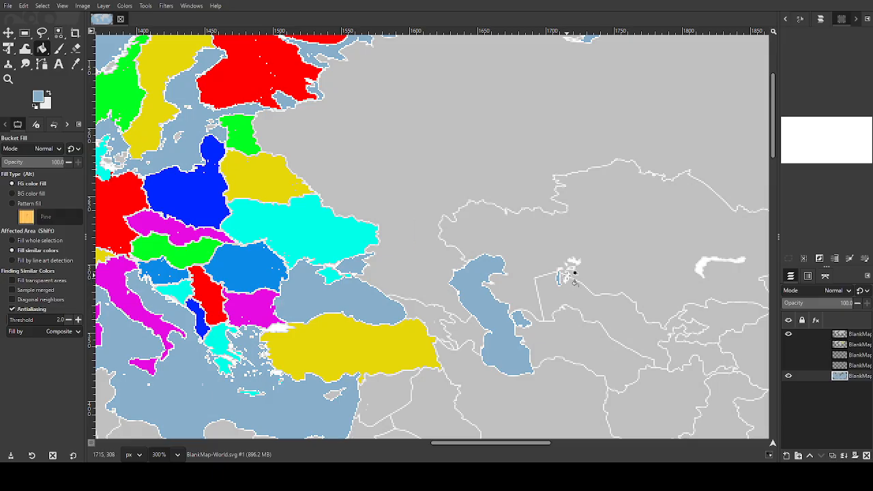
click(566, 278)
click(575, 260)
click(703, 266)
click(737, 259)
click(846, 334)
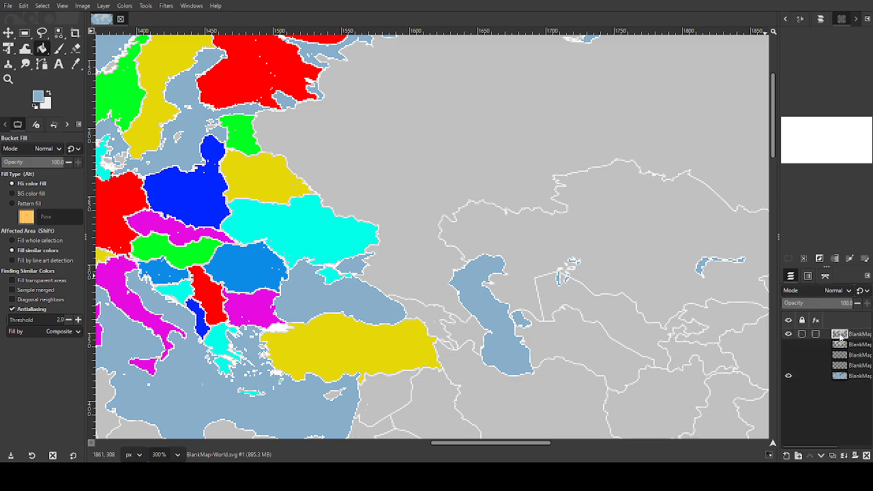
Sample the land grey and paint over parts of the border lines around Armenia and Azerbaijan with the Paintbrush
scroll(390, 327, down, 2)
scroll(390, 327, down, 2)
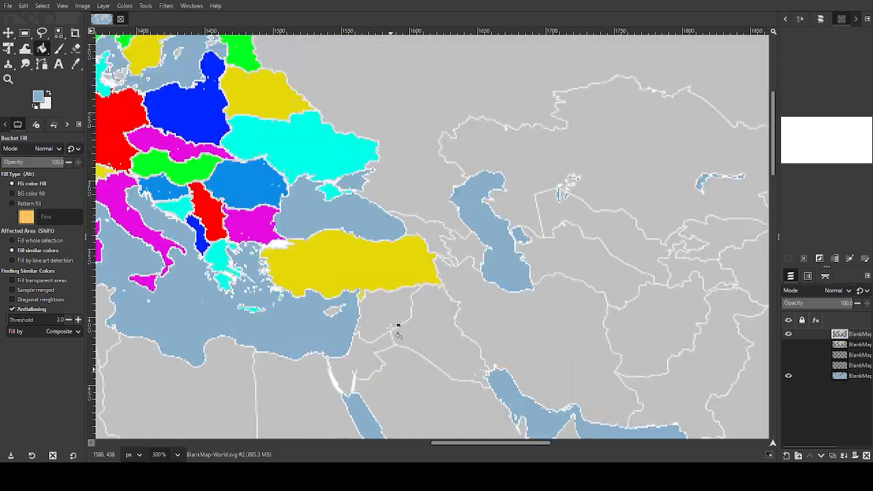
scroll(395, 324, up, 10)
scroll(399, 321, down, 10)
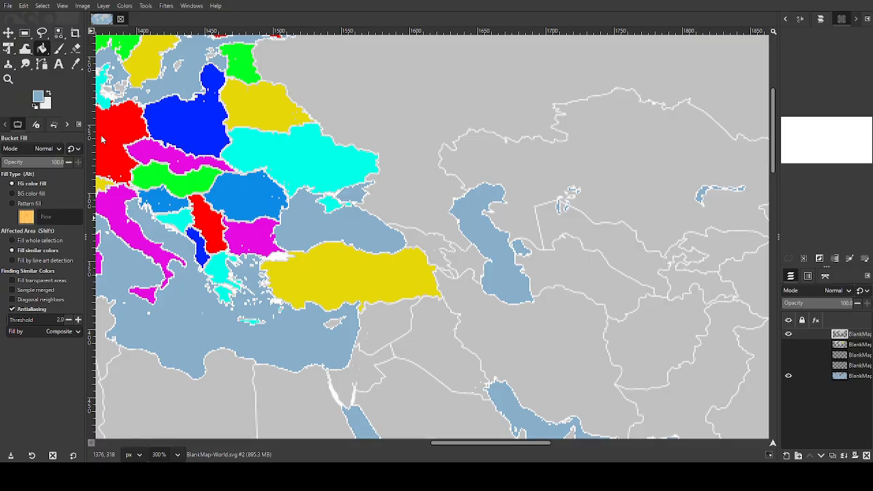
click(179, 191)
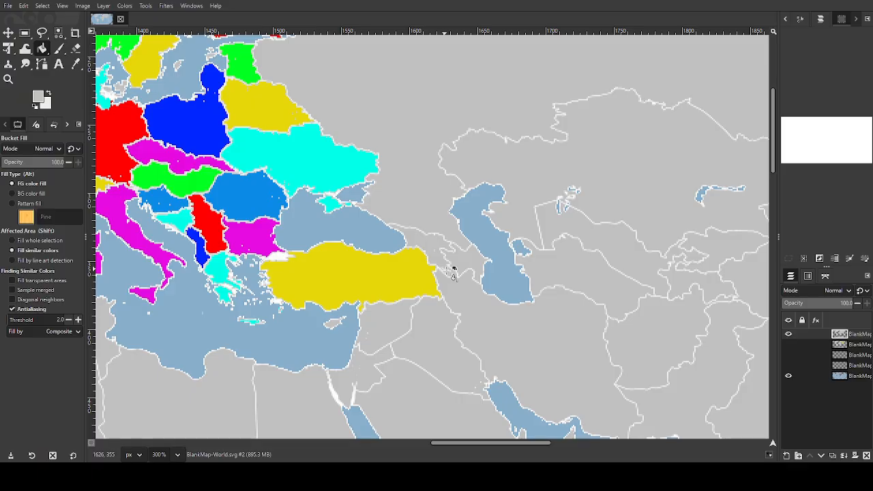
click(59, 48)
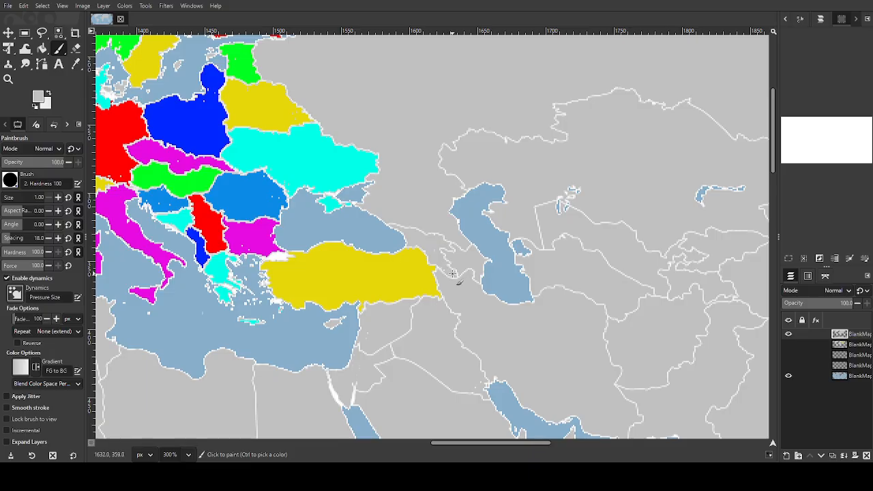
click(452, 273)
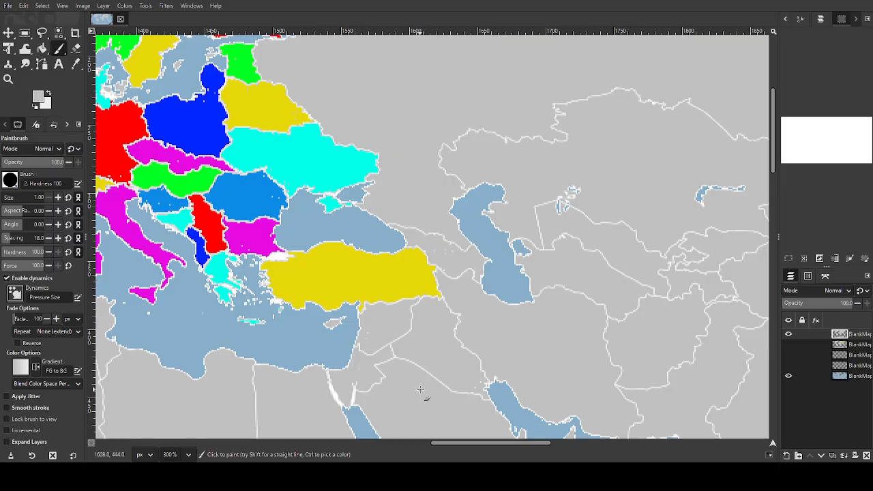
scroll(421, 389, down, 5)
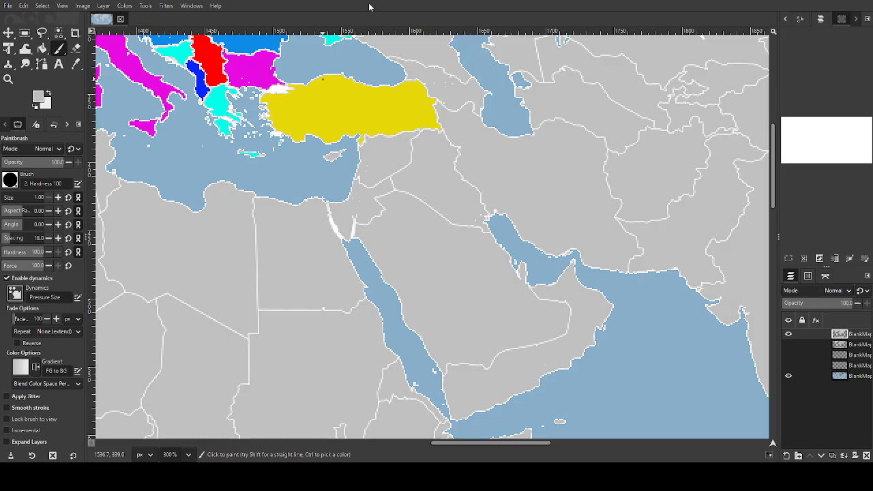
scroll(290, 136, up, 3)
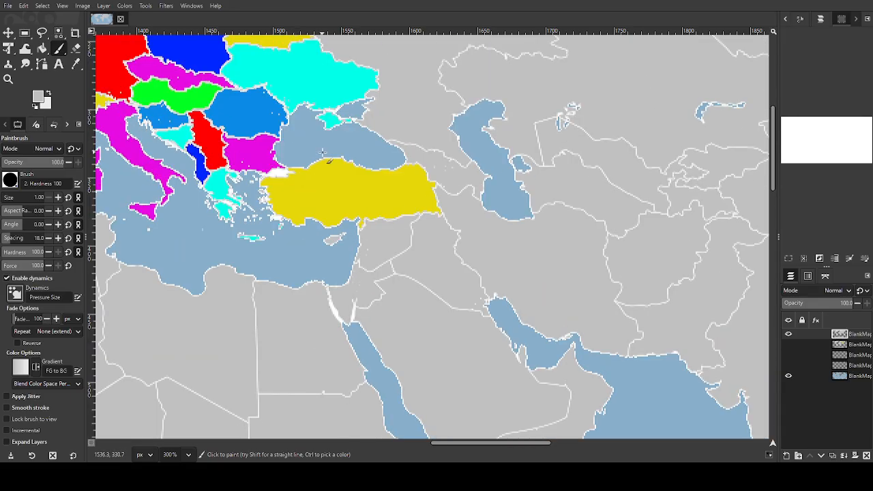
scroll(334, 172, up, 2)
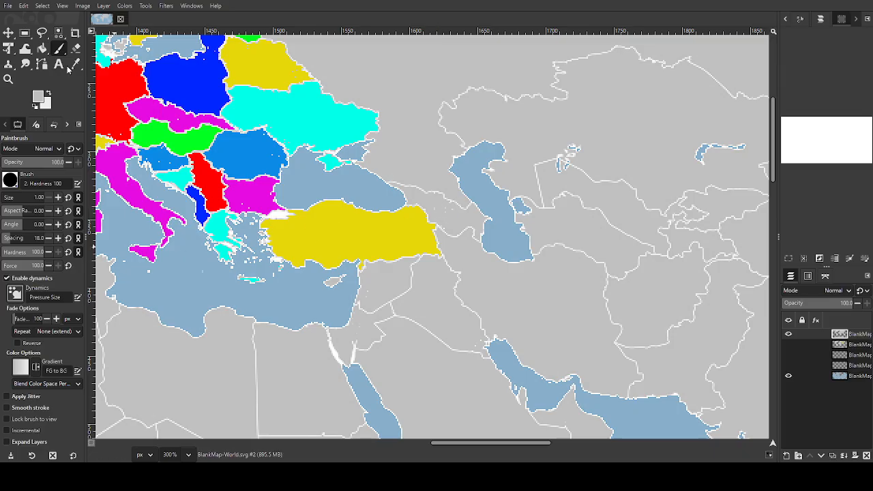
Draw border-white lines from Ukraine's eastern tip to Kazakhstan's northwestern border and from the southeastern Caspian Sea through Iran to the Persian Gulf
click(49, 94)
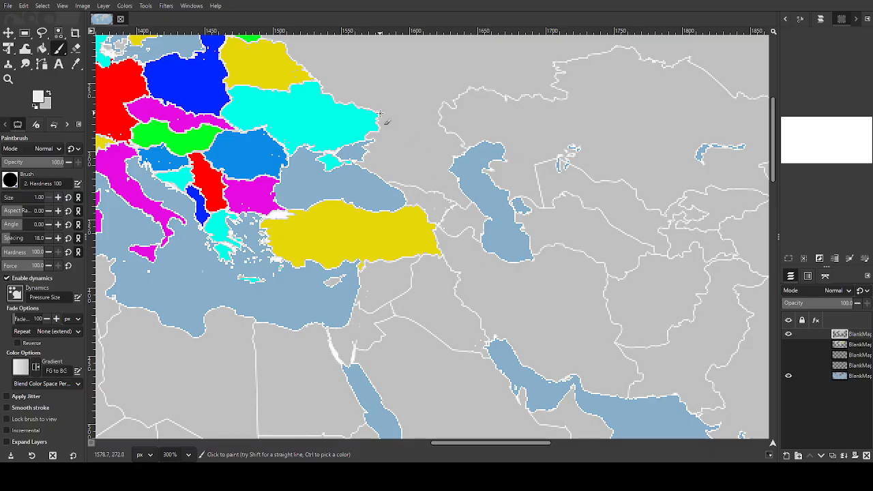
mouse_move(379, 112)
mouse_down()
mouse_move(400, 114)
mouse_move(460, 83)
mouse_move(477, 91)
mouse_up()
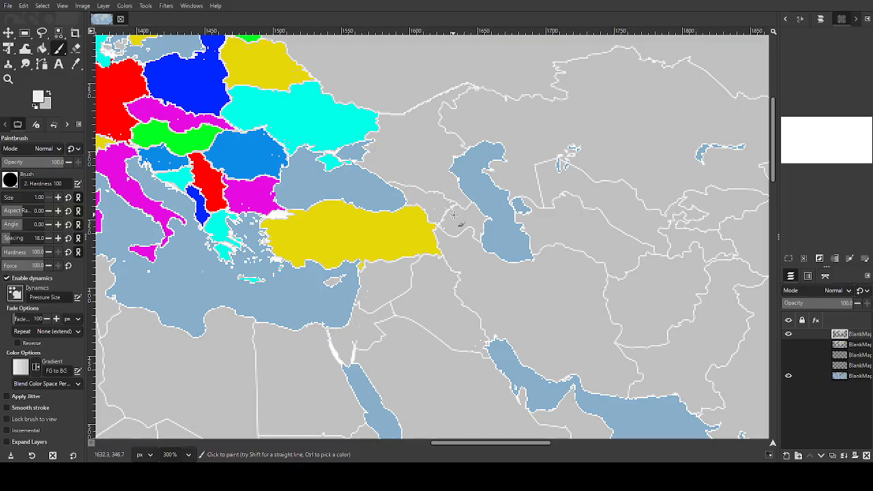
scroll(483, 328, down, 1)
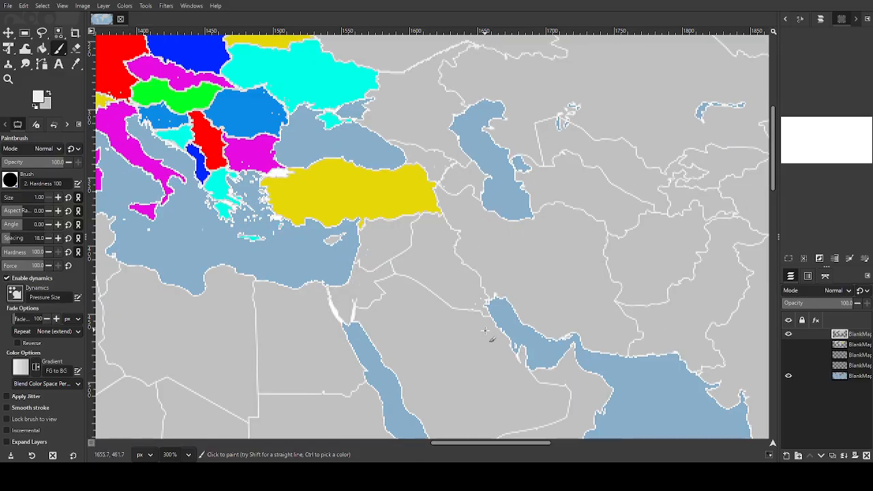
scroll(491, 324, up, 2)
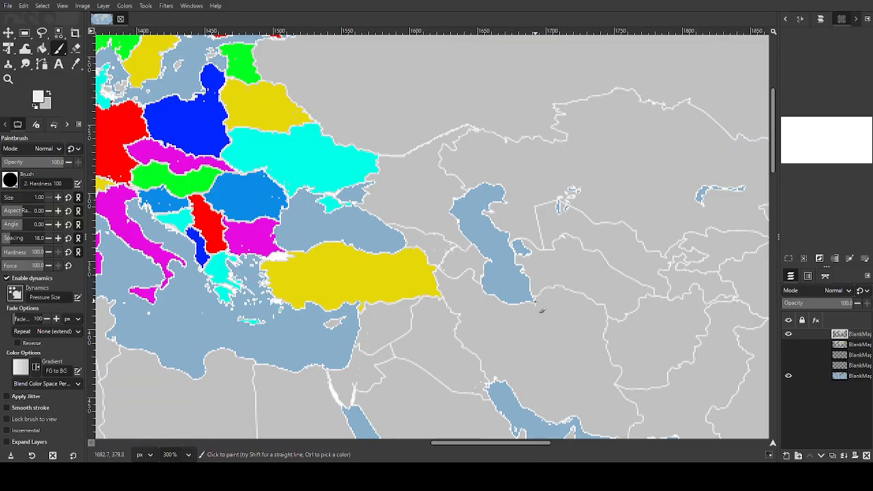
mouse_move(534, 302)
mouse_down()
mouse_move(512, 353)
mouse_move(536, 411)
mouse_up()
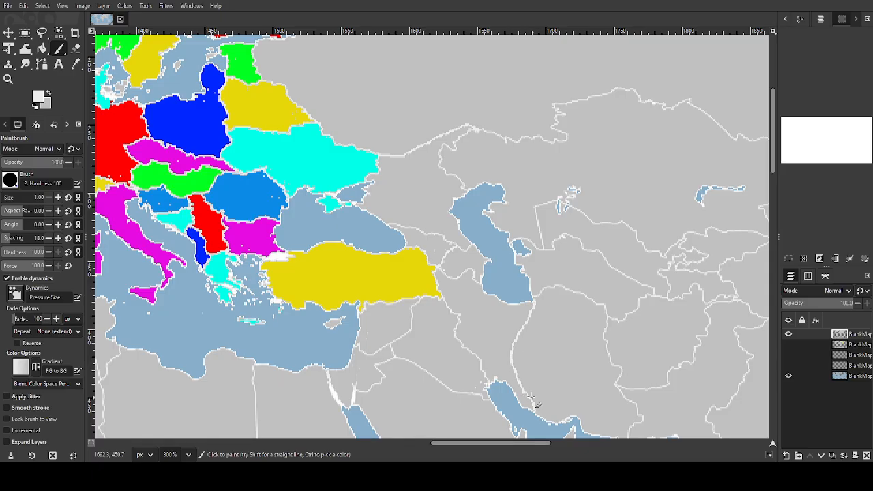
scroll(534, 403, down, 2)
scroll(552, 330, up, 1)
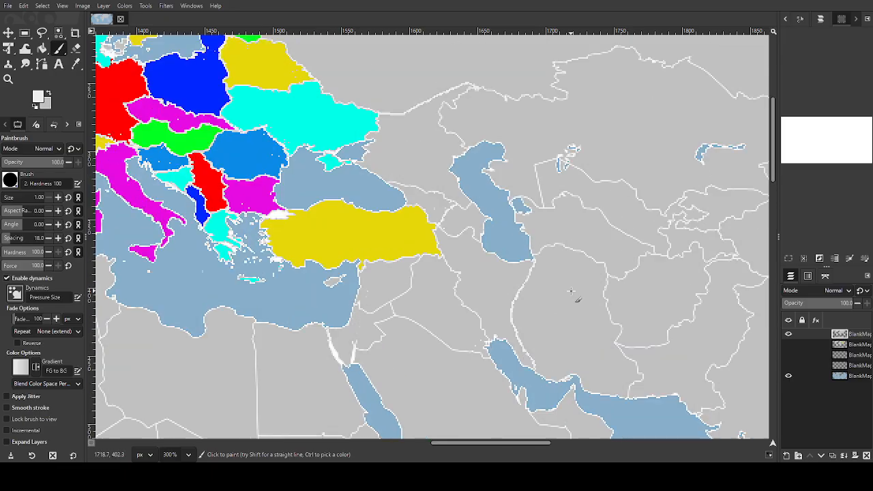
scroll(572, 292, down, 1)
scroll(573, 328, up, 1)
scroll(576, 334, down, 1)
scroll(576, 338, down, 2)
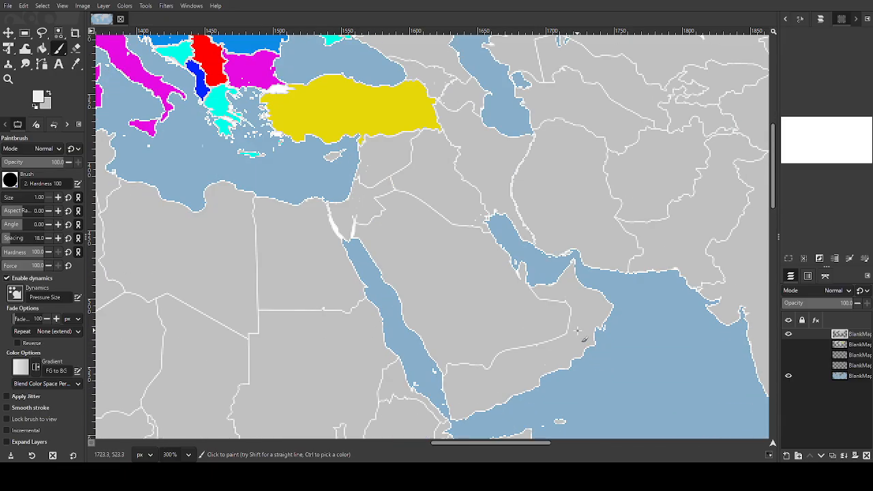
scroll(577, 331, up, 3)
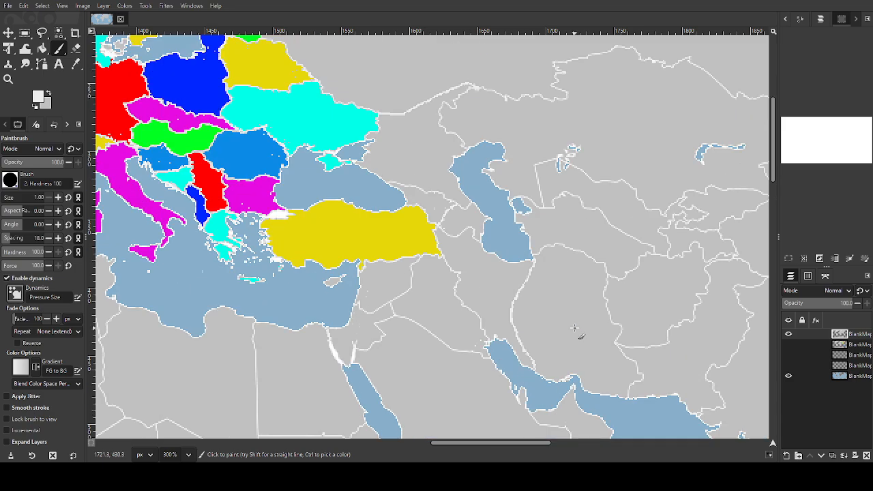
scroll(489, 239, down, 2)
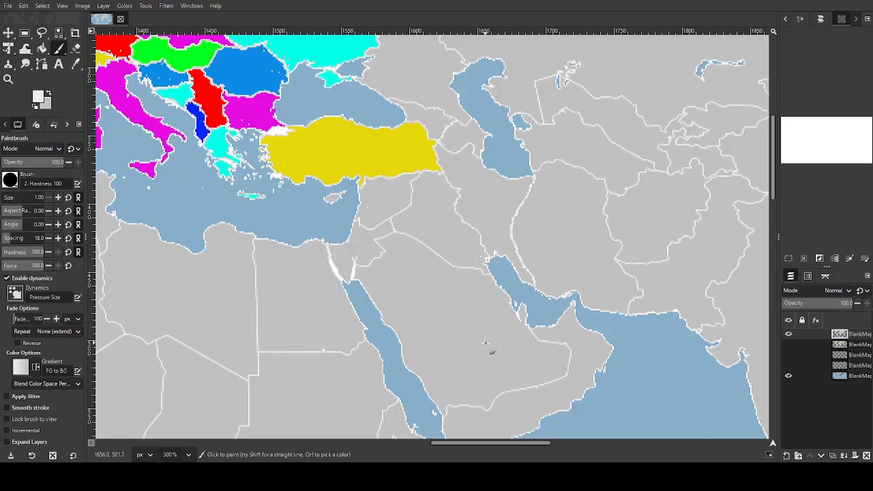
scroll(491, 364, up, 1)
scroll(559, 394, down, 1)
scroll(564, 391, up, 1)
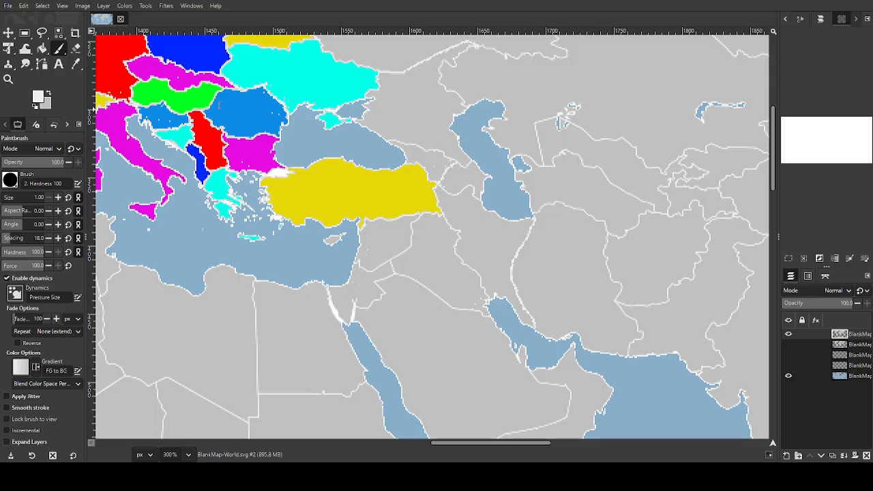
Bucket fill the southern Russian region between the Black Sea and the Caspian Sea with red
click(41, 50)
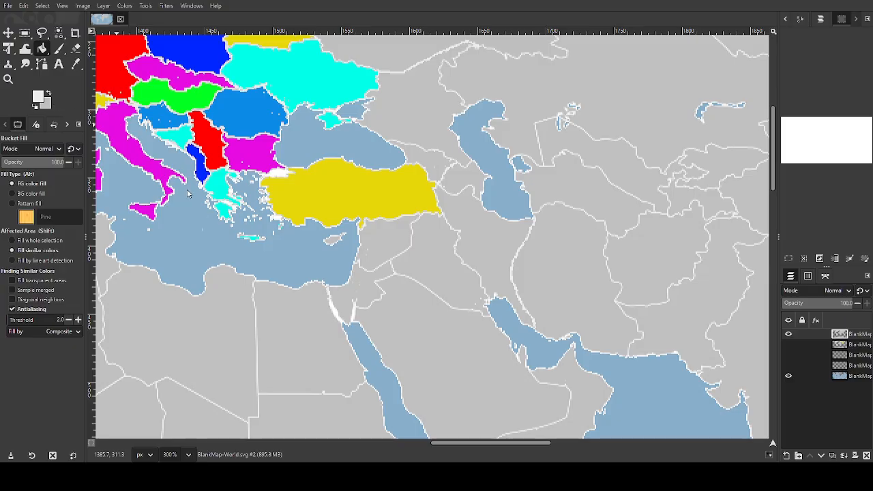
key(x)
click(413, 105)
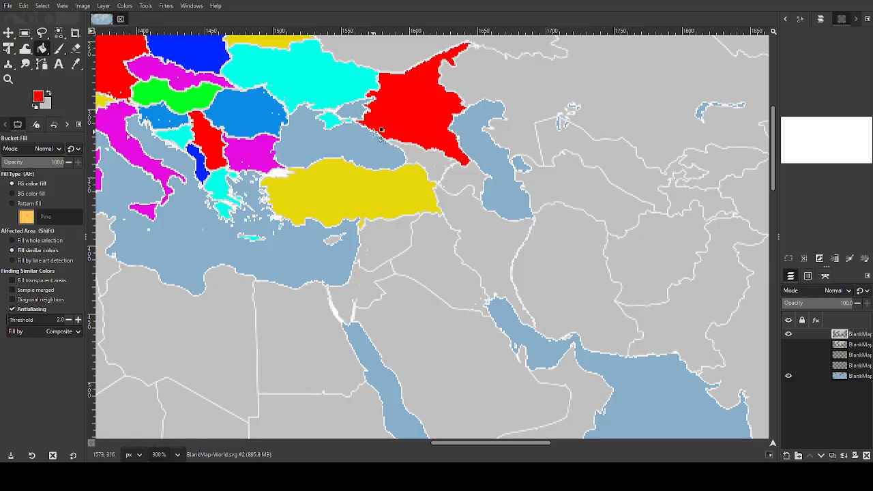
ctrl+click(213, 174)
click(440, 167)
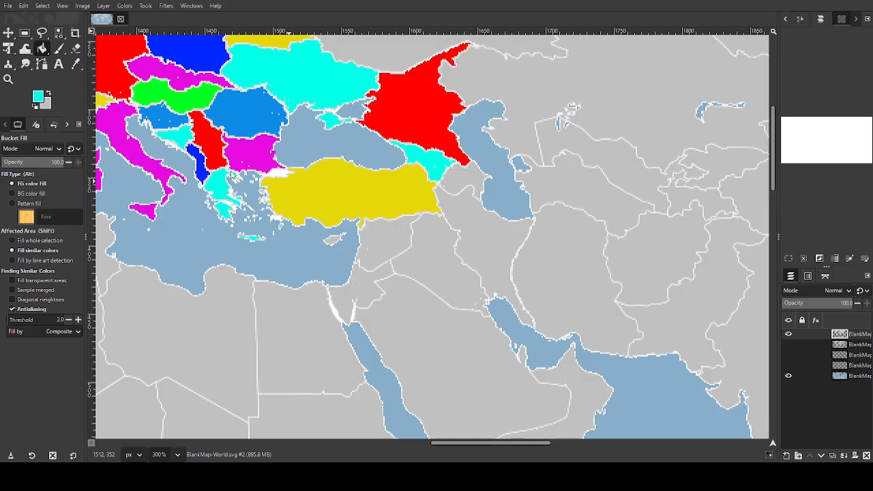
ctrl+click(199, 181)
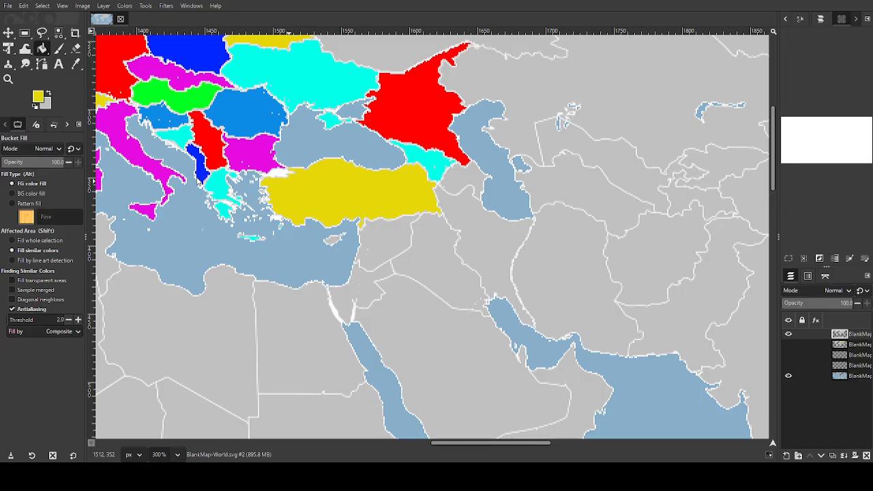
Bucket fill Georgia with the dark blue of Albania and Azerbaijan with the cyan of Greece
ctrl+click(195, 172)
click(429, 163)
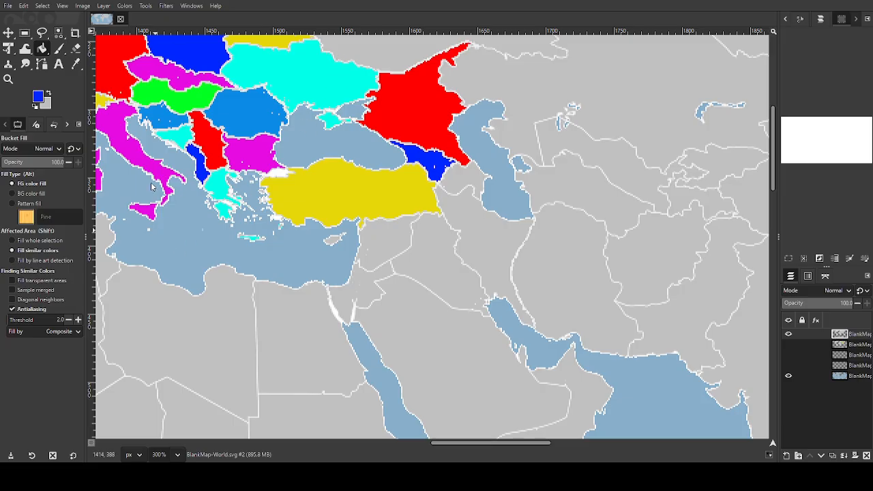
ctrl+click(216, 183)
click(463, 179)
Bucket fill western Iran with bright green and Iraq with the medium blue used for Romania
ctrl+click(195, 195)
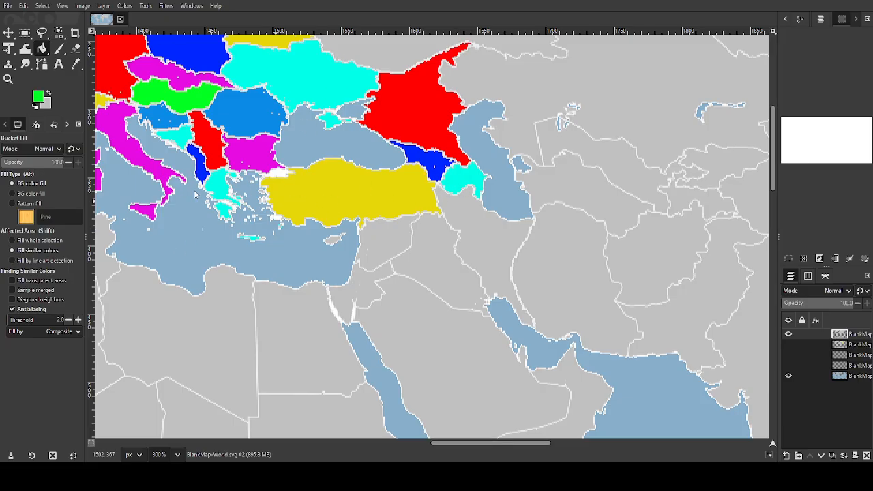
click(463, 210)
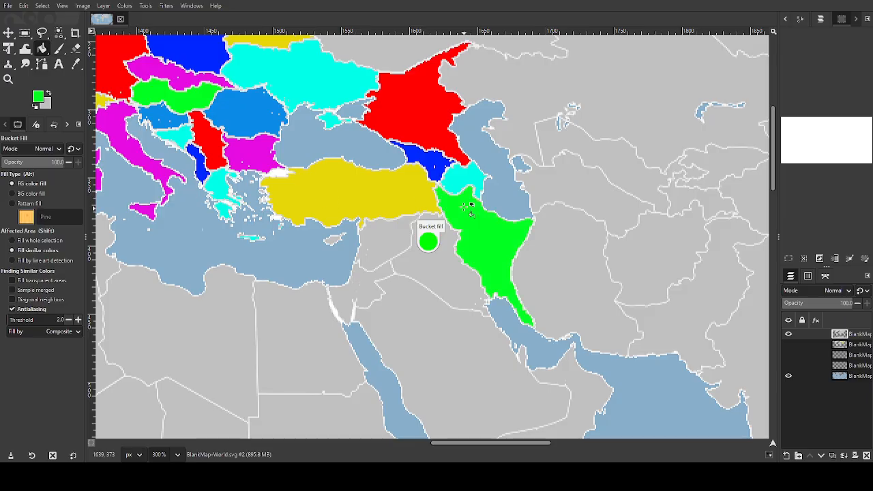
ctrl+click(190, 190)
click(450, 264)
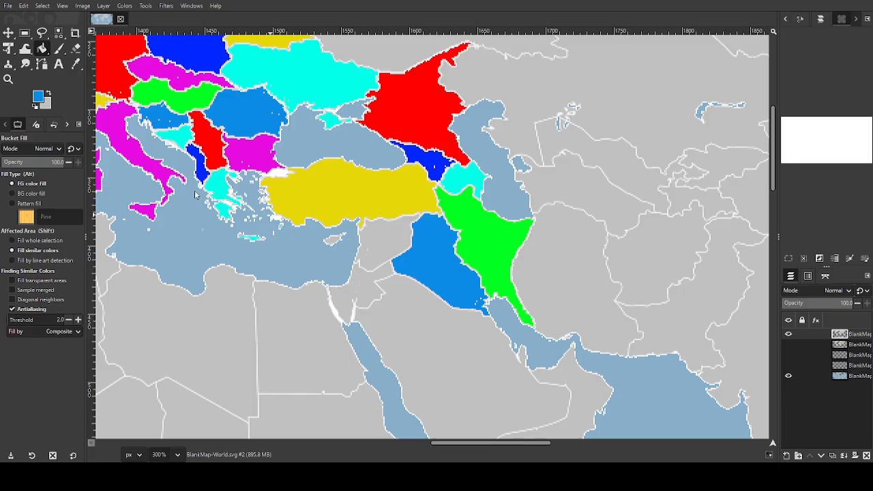
Bucket fill Syria with magenta, and the area of Israel, Jordan and Sinai with red
ctrl+click(249, 151)
click(389, 245)
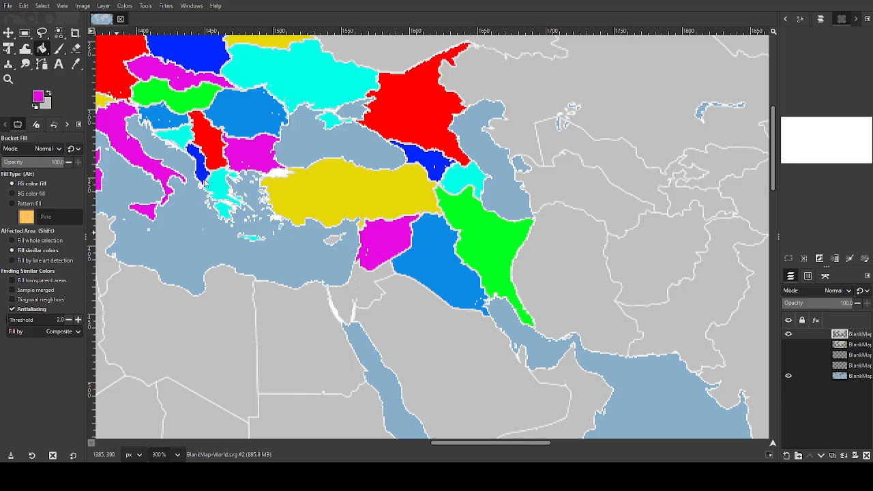
ctrl+click(209, 176)
click(358, 292)
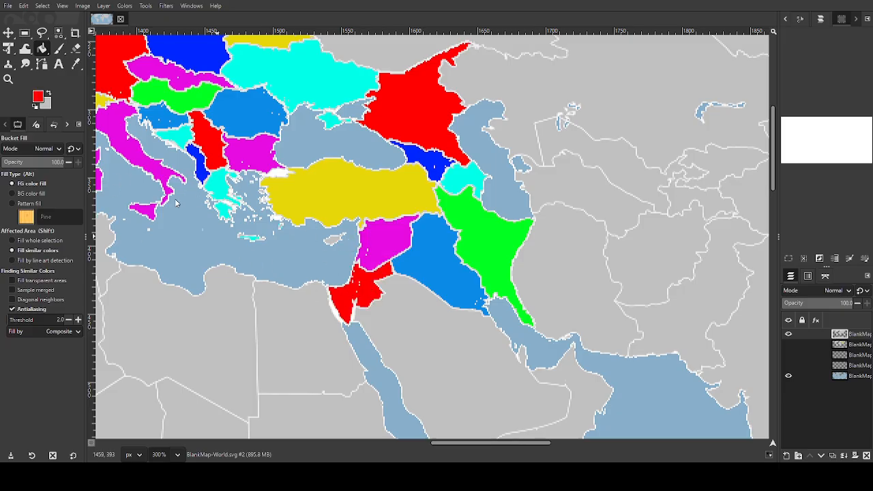
Bucket fill Saudi Arabia with the yellow used for Turkey
ctrl+click(162, 176)
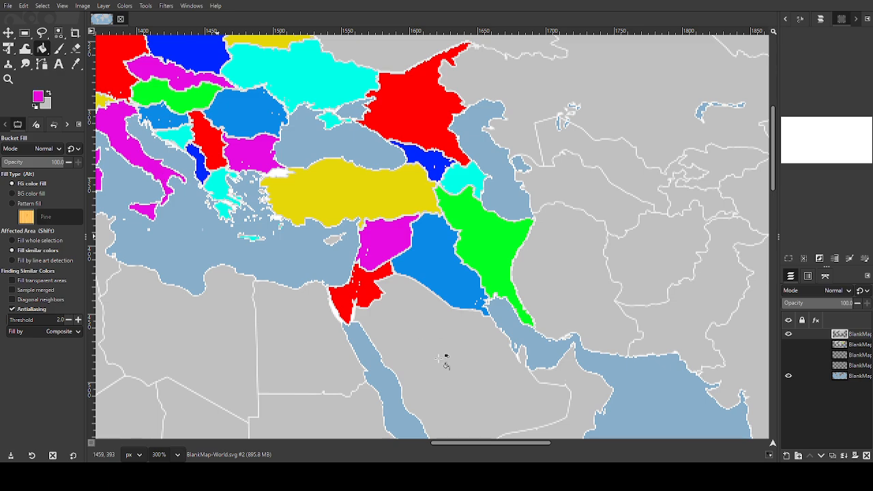
ctrl+click(190, 194)
click(406, 351)
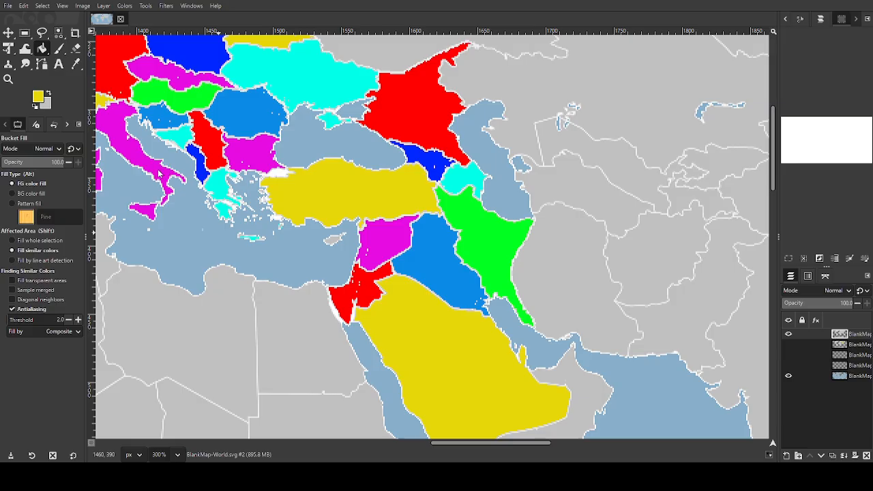
Bucket fill the southern Arabian coast from Yemen to Oman with red, and eastern Iran with magenta
ctrl+click(576, 336)
click(584, 380)
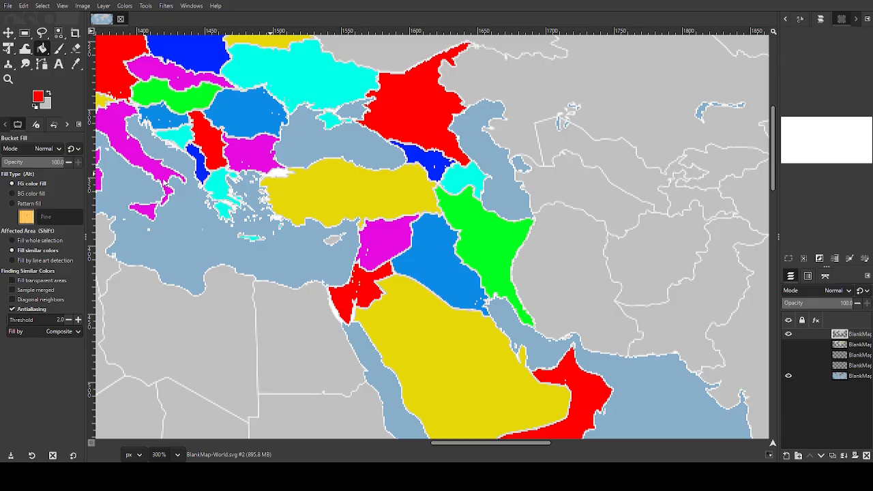
ctrl+click(173, 179)
click(549, 273)
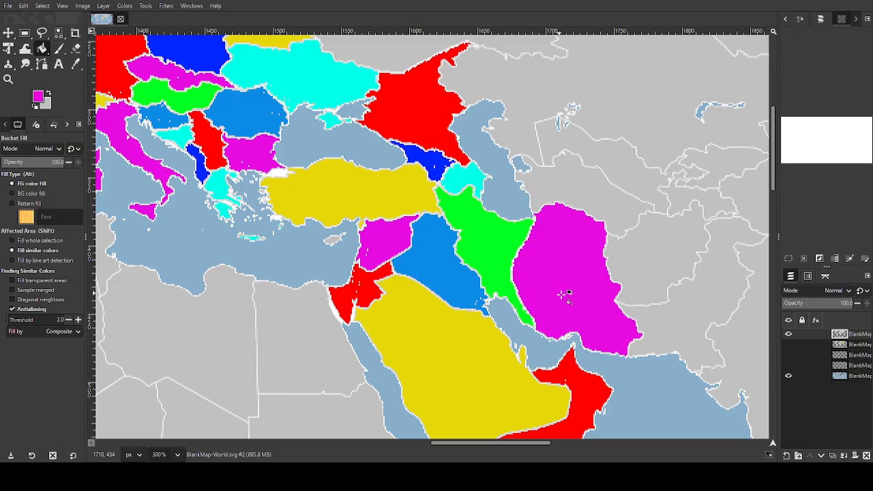
scroll(573, 287, up, 3)
scroll(576, 283, down, 7)
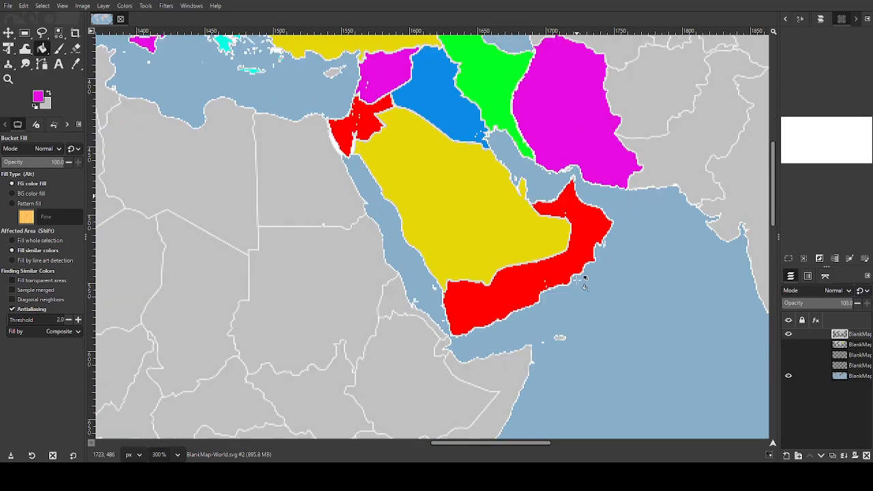
scroll(580, 281, up, 2)
scroll(585, 278, up, 4)
scroll(582, 285, up, 1)
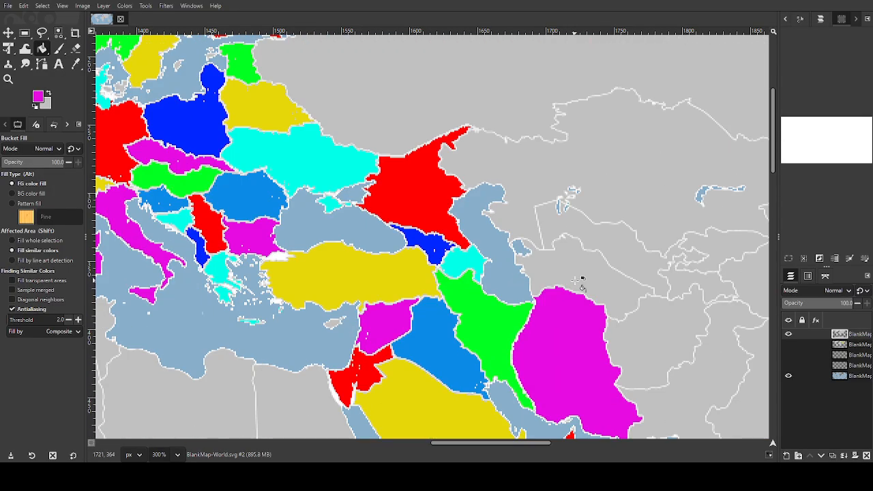
scroll(575, 297, down, 1)
Sample the white of the borders and set up the Paintbrush with the land gray as foreground and that white as background
drag(548, 444, 574, 444)
ctrl+click(270, 233)
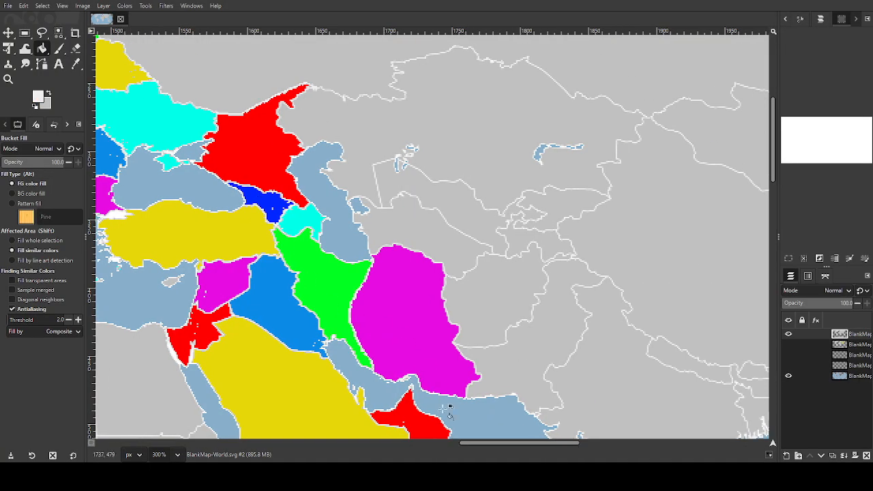
drag(549, 443, 562, 443)
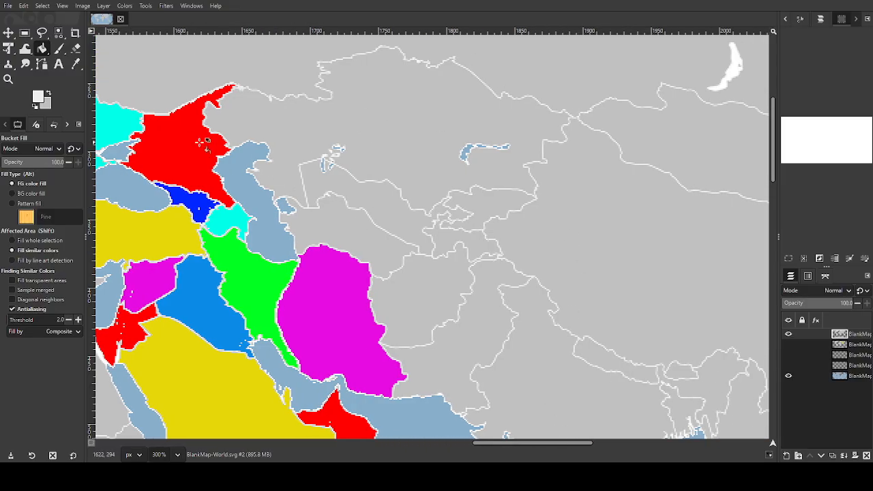
click(50, 93)
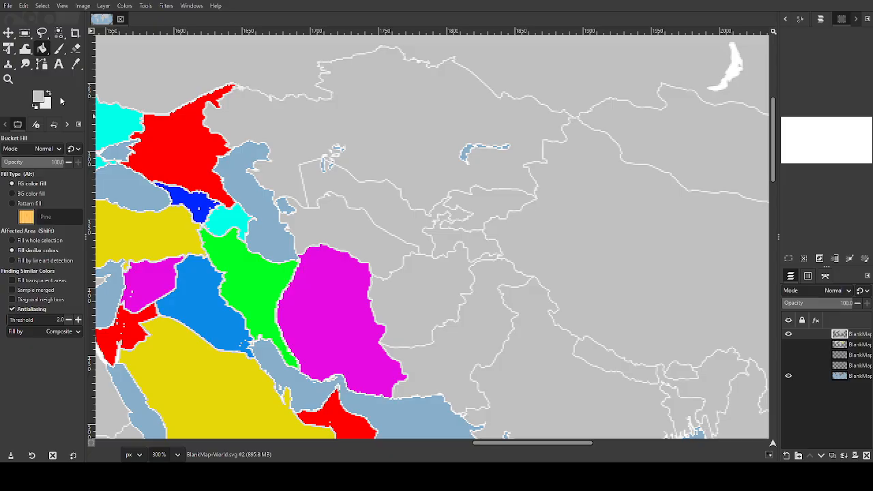
click(59, 48)
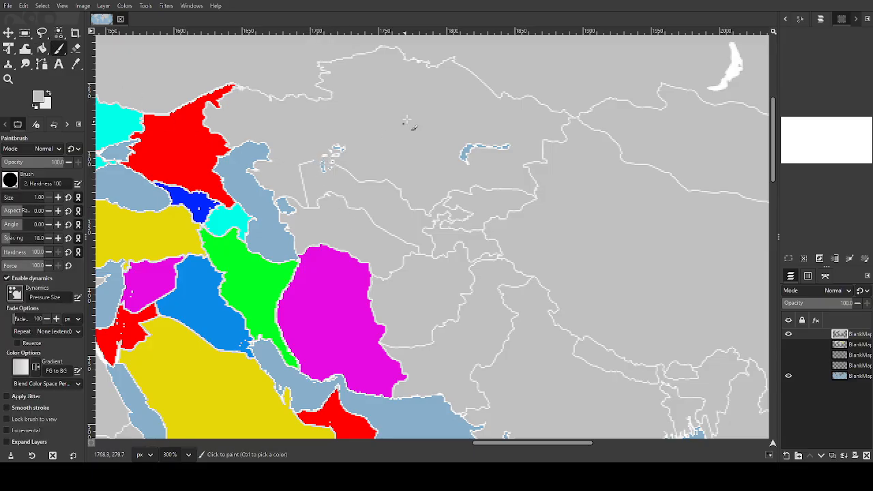
click(402, 138)
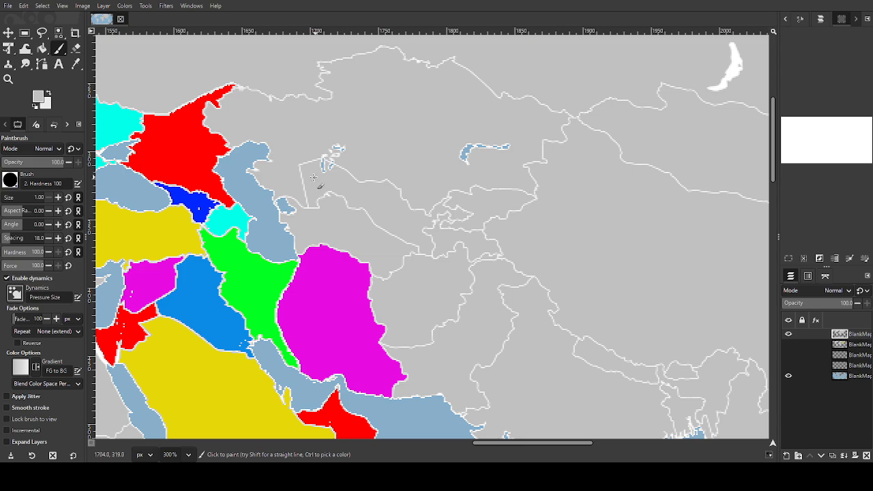
key(ctrl)
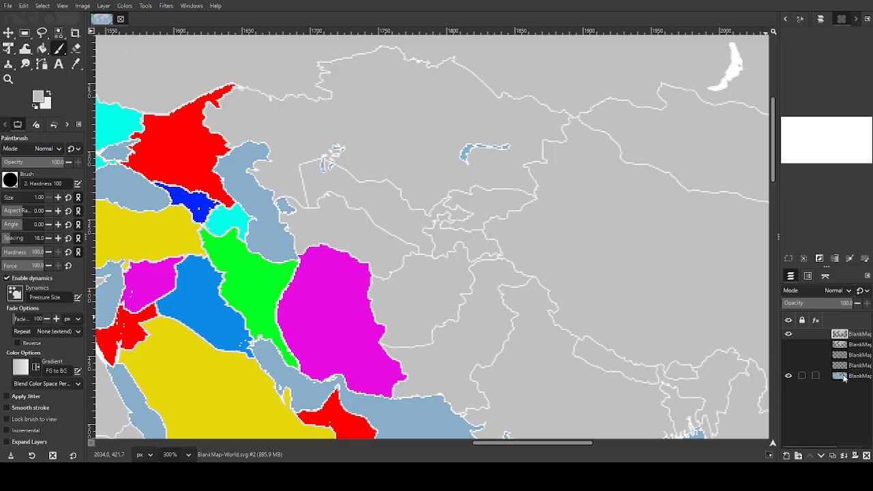
Move the blue-and-gray base map layer to the top of the layer stack and try a test stroke across the Caspian Sea
drag(844, 378, 846, 337)
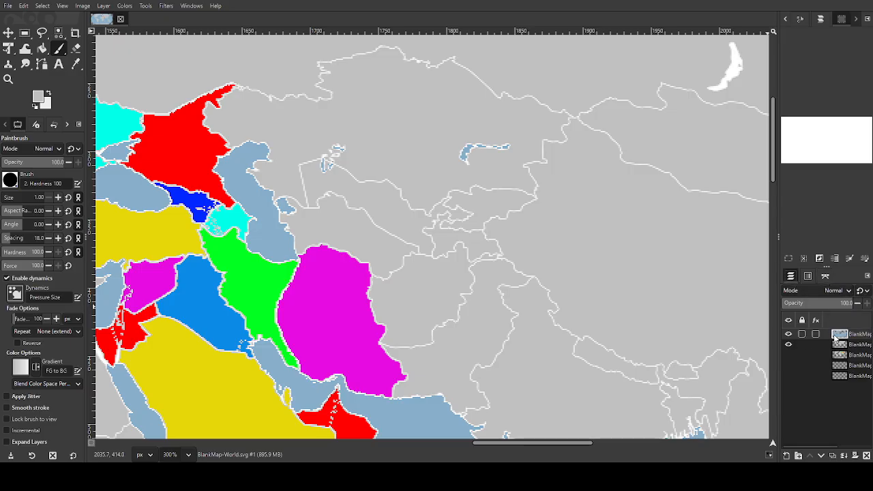
click(846, 291)
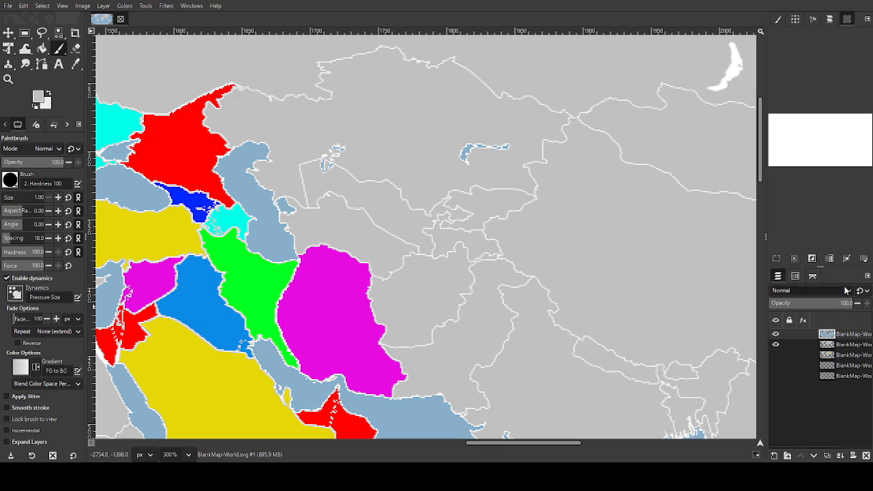
click(866, 317)
mouse_move(244, 175)
mouse_down()
mouse_move(273, 203)
mouse_move(301, 240)
mouse_up()
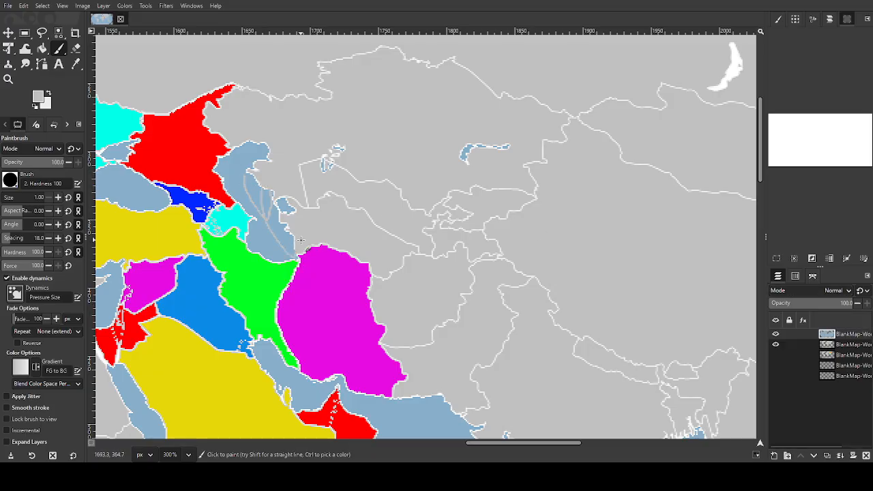
key(ctrl+z)
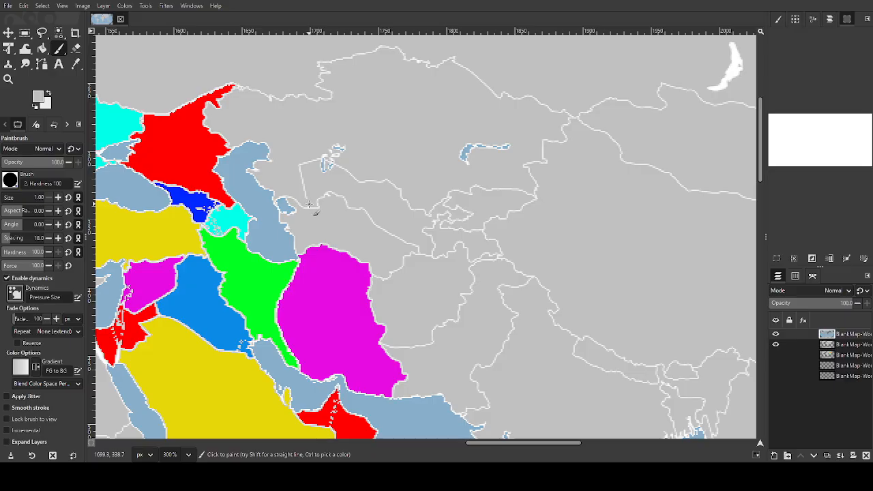
Paint over the border southwest of the Aral Sea in land gray and draw a white border joining the Turkmen and Uzbek borders
mouse_move(308, 204)
mouse_down()
mouse_move(295, 167)
mouse_move(317, 158)
mouse_move(301, 164)
mouse_move(333, 161)
mouse_up()
click(49, 94)
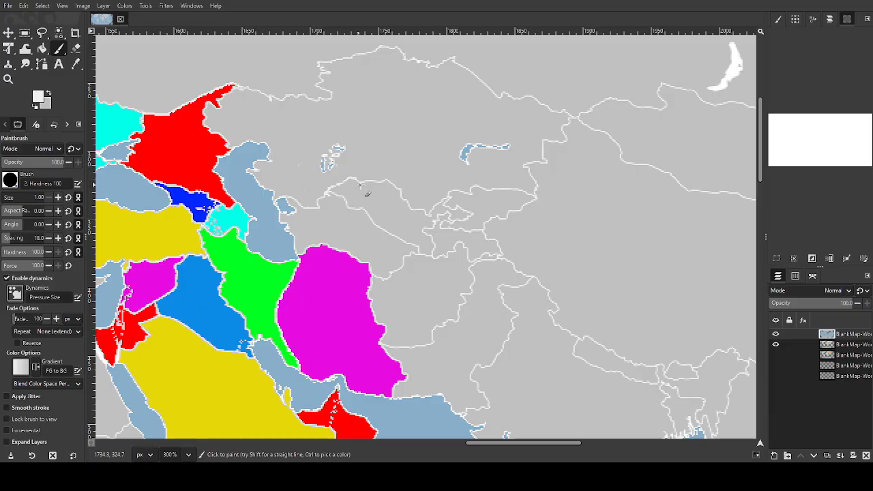
Paint a white outline around the Fergana Valley area at the eastern end of Uzbekistan
scroll(454, 219, down, 1)
scroll(457, 220, up, 1)
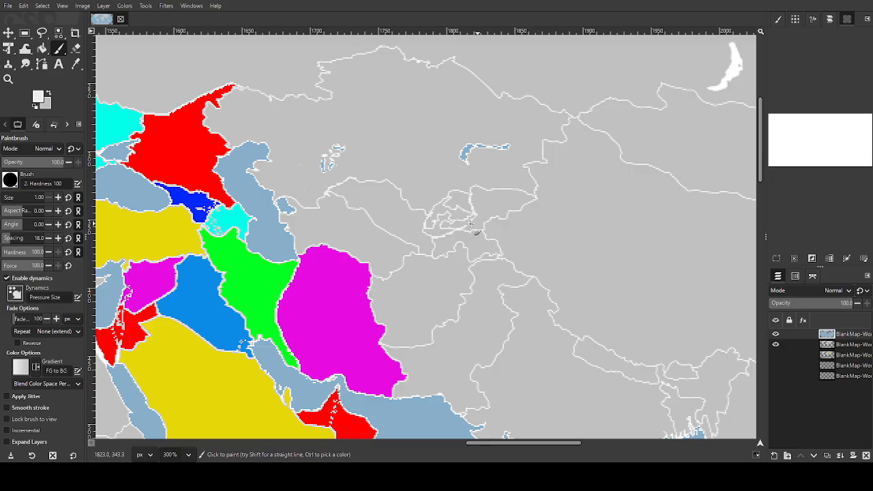
click(50, 93)
click(47, 94)
drag(436, 220, 437, 221)
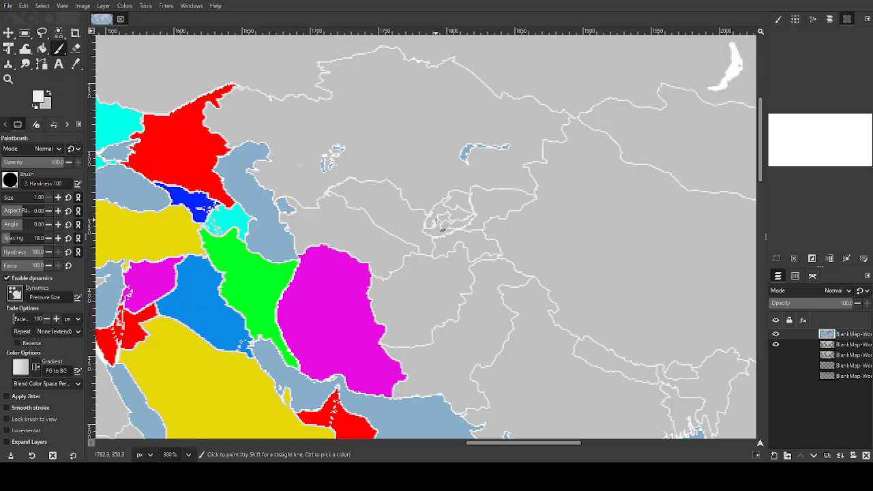
click(50, 95)
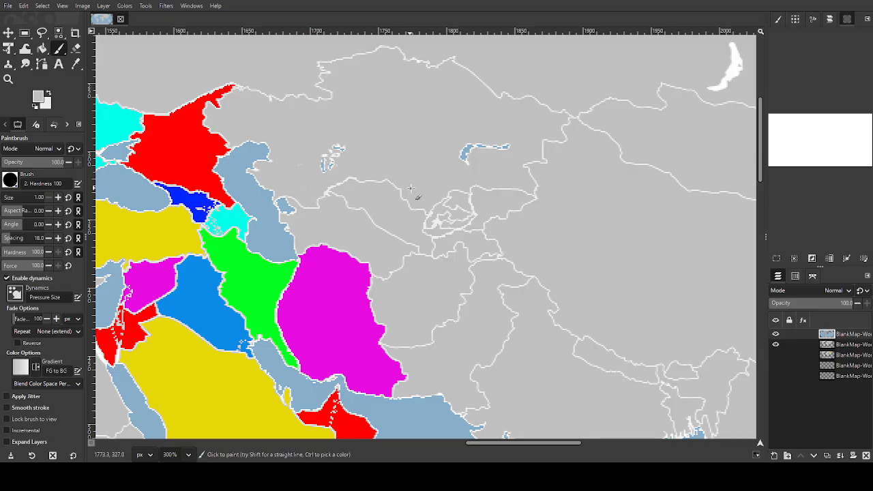
Paint over the old border lines inside the Fergana Valley outline in land gray and touch up its edge in white
drag(438, 219, 435, 227)
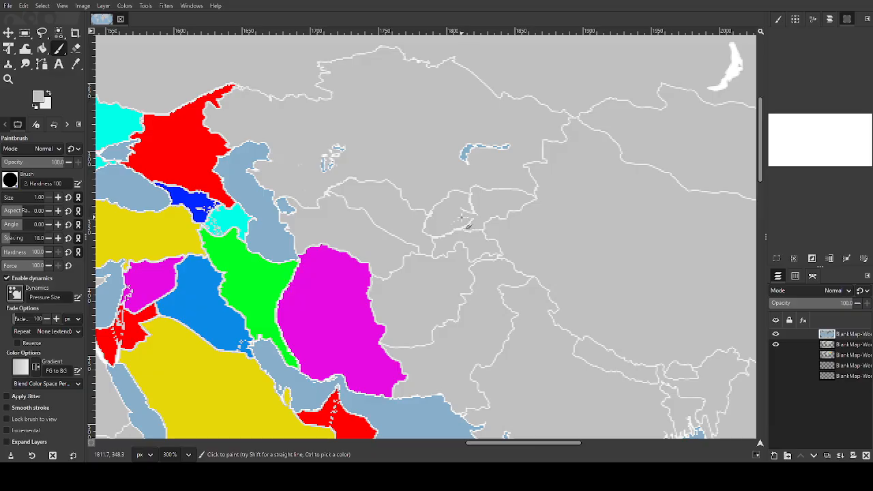
click(49, 94)
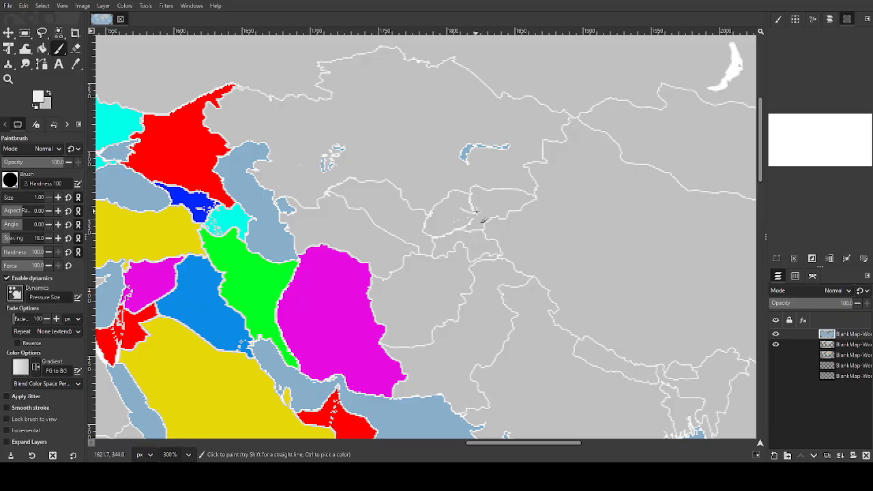
click(49, 94)
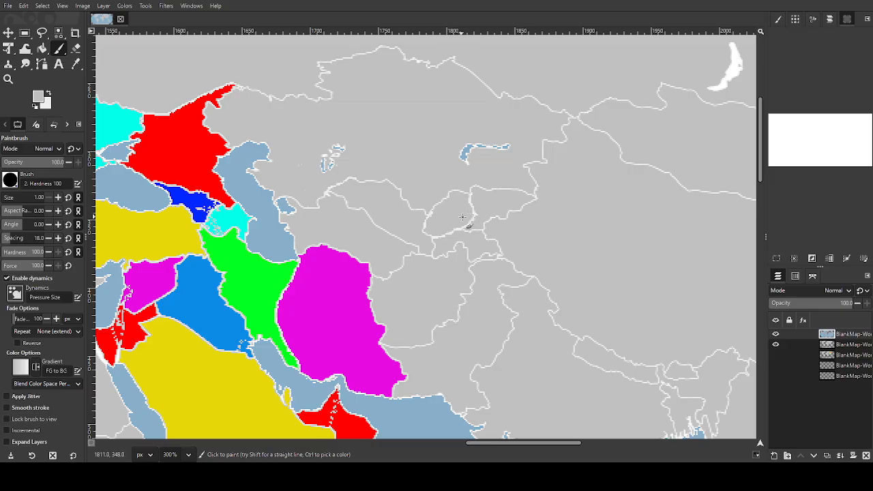
scroll(495, 277, down, 3)
scroll(501, 283, up, 3)
click(48, 94)
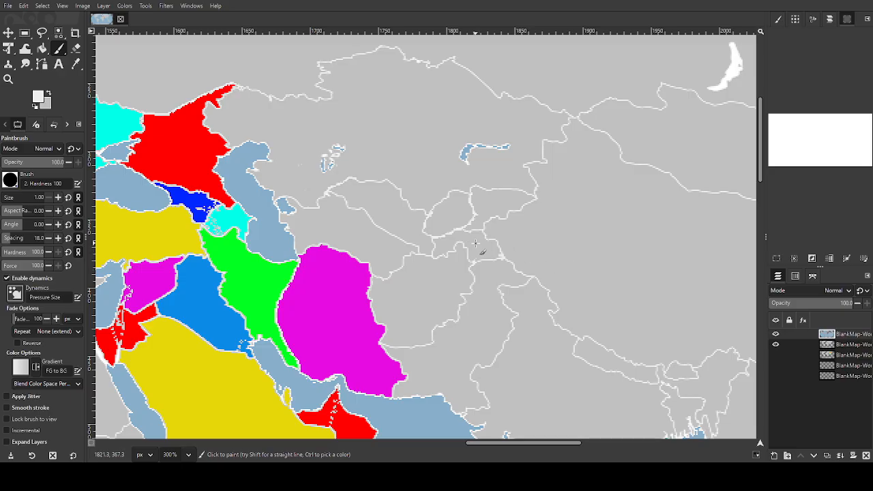
Draw a white border around the northeast of Kashmir down to the Indian border and paint over the old inner border in land gray
scroll(486, 254, down, 3)
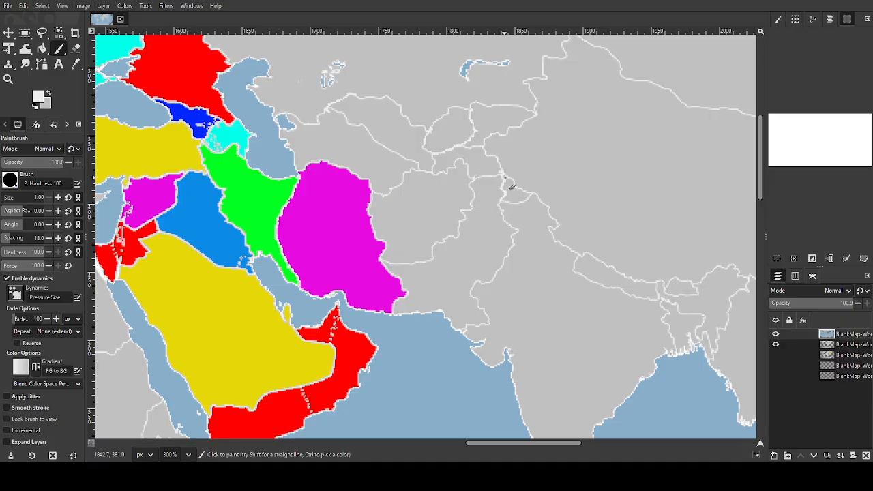
mouse_move(517, 173)
mouse_down()
mouse_move(551, 179)
mouse_move(564, 203)
mouse_move(554, 234)
mouse_up()
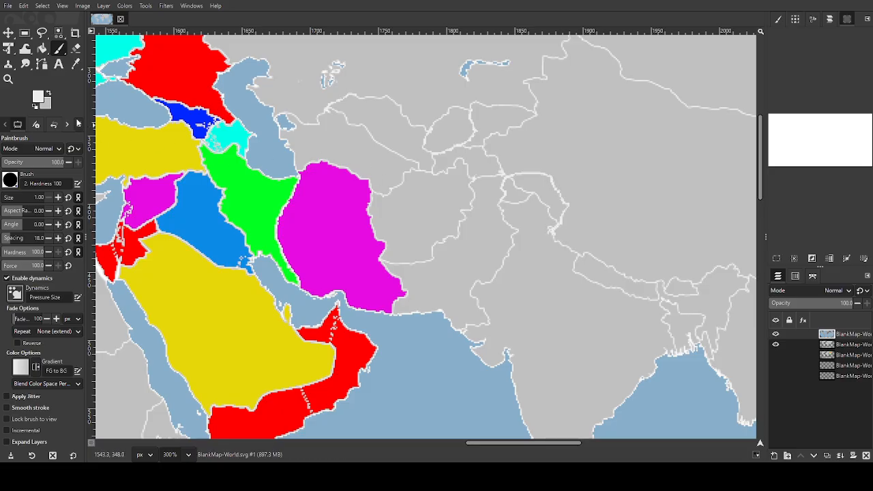
click(49, 94)
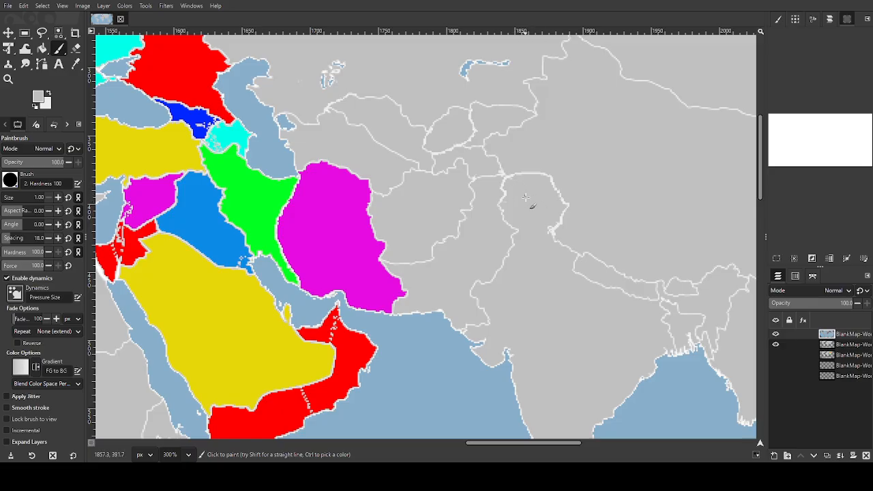
scroll(521, 212, down, 3)
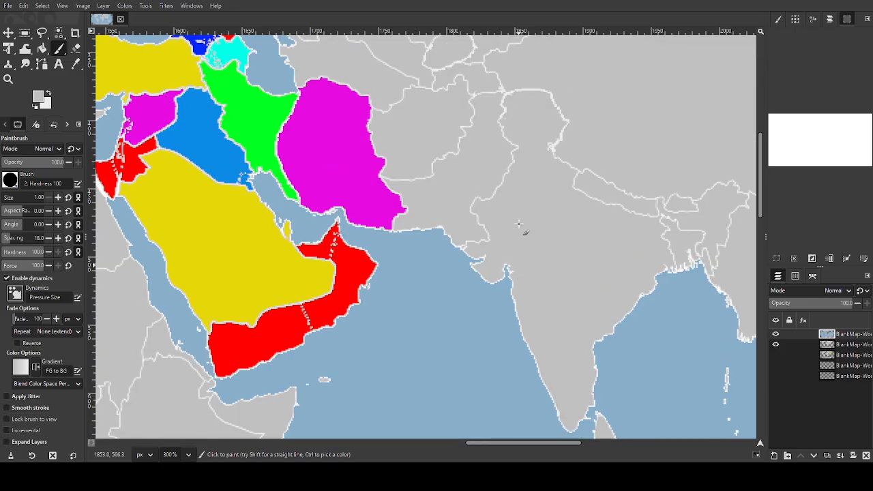
scroll(520, 224, up, 6)
scroll(529, 212, down, 3)
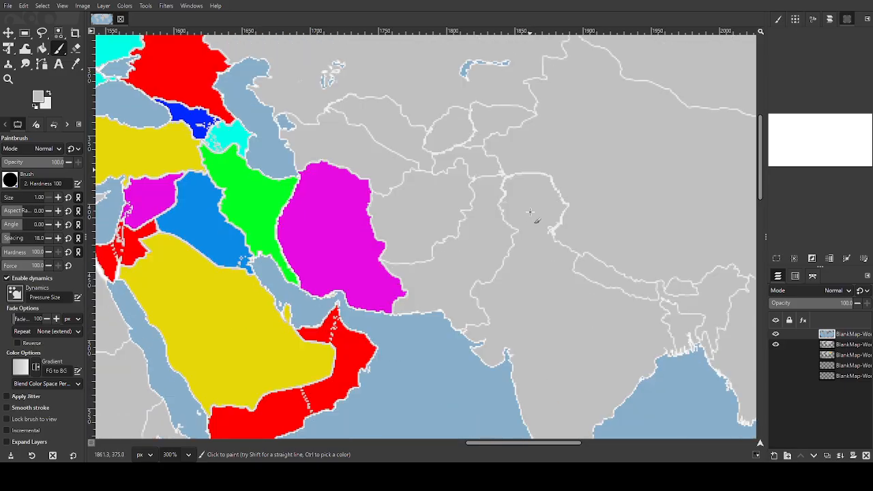
scroll(529, 211, up, 3)
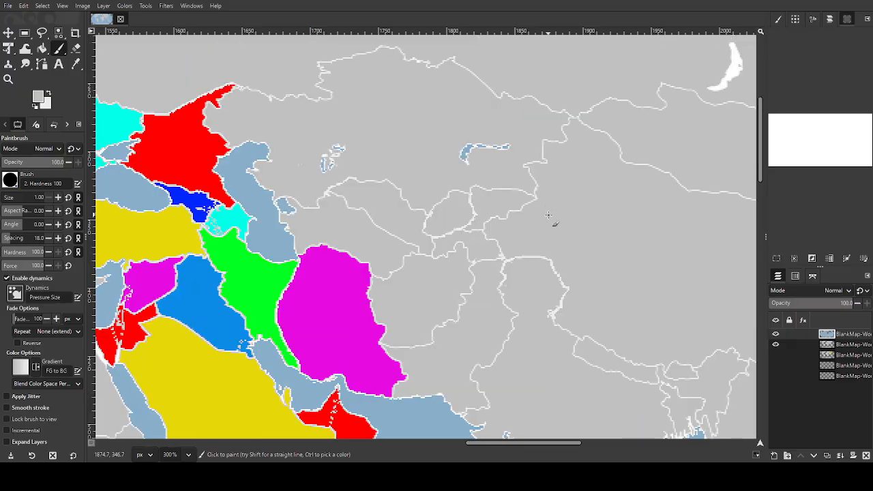
Paint over the borders separating Nepal, Bhutan and Bangladesh from India in land gray, with white as the colour for touch-ups
scroll(544, 215, down, 2)
scroll(588, 302, down, 3)
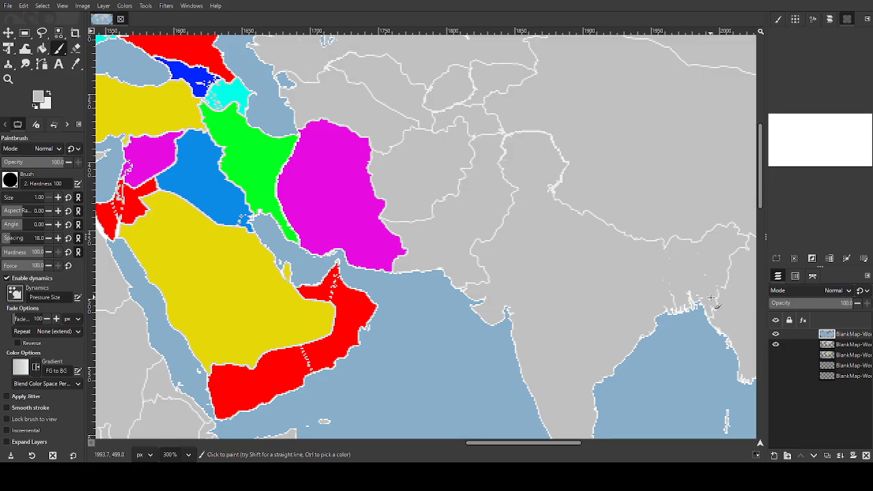
click(47, 93)
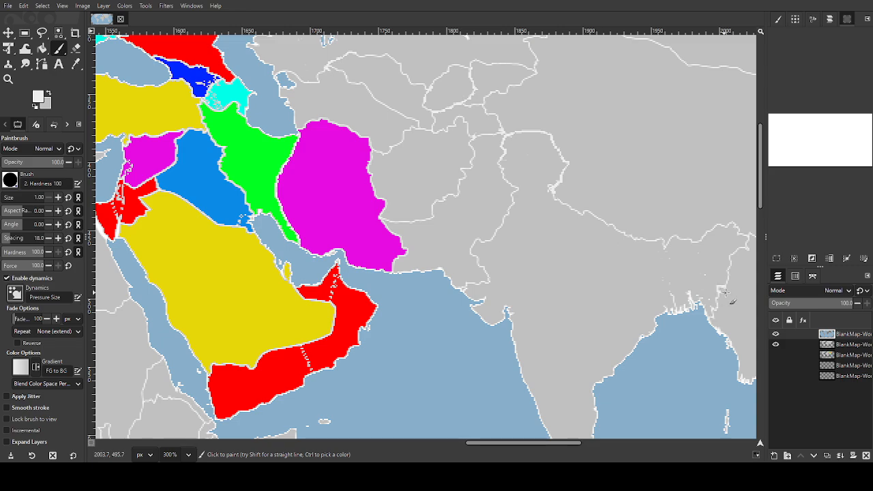
scroll(366, 210, up, 2)
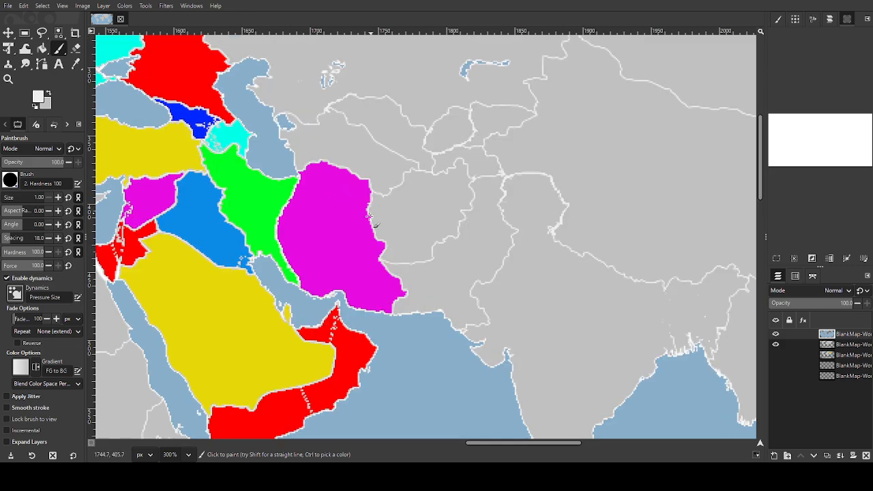
scroll(488, 294, down, 2)
scroll(489, 293, up, 2)
scroll(489, 295, down, 1)
scroll(490, 297, down, 2)
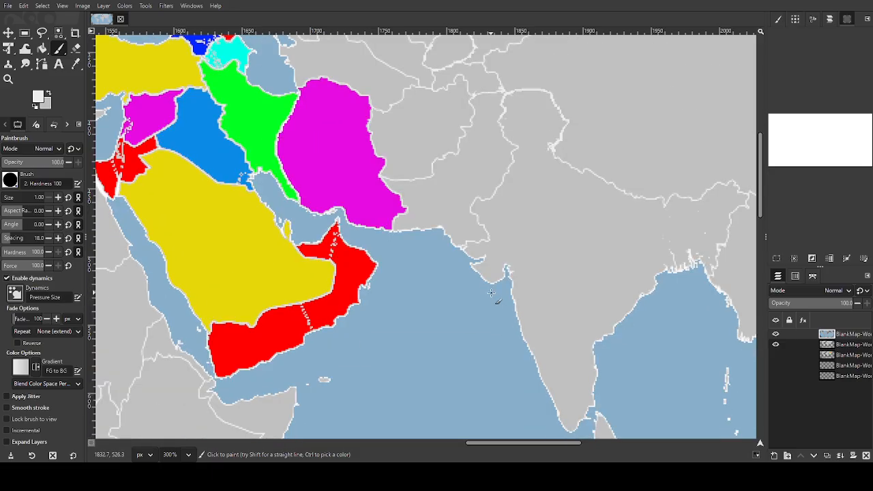
scroll(490, 293, up, 2)
scroll(489, 289, down, 2)
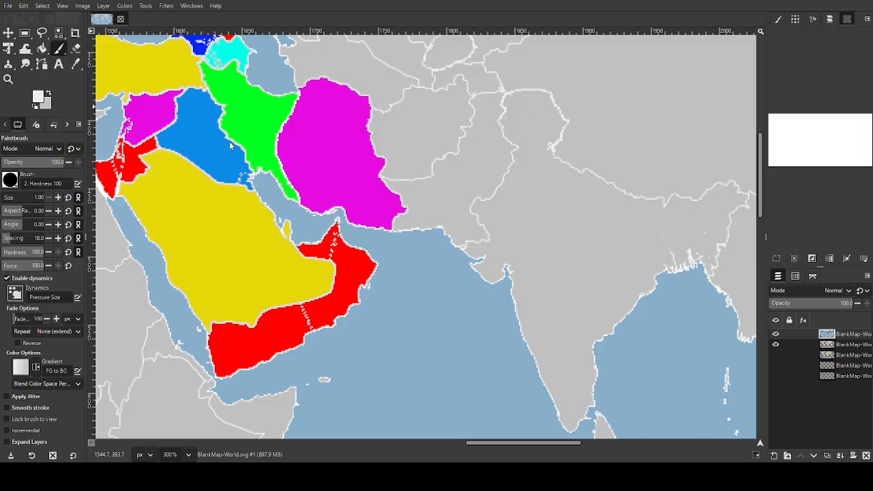
Try to bucket-fill Kazakhstan with the dark blue sampled from the country in the Caucasus
click(183, 191)
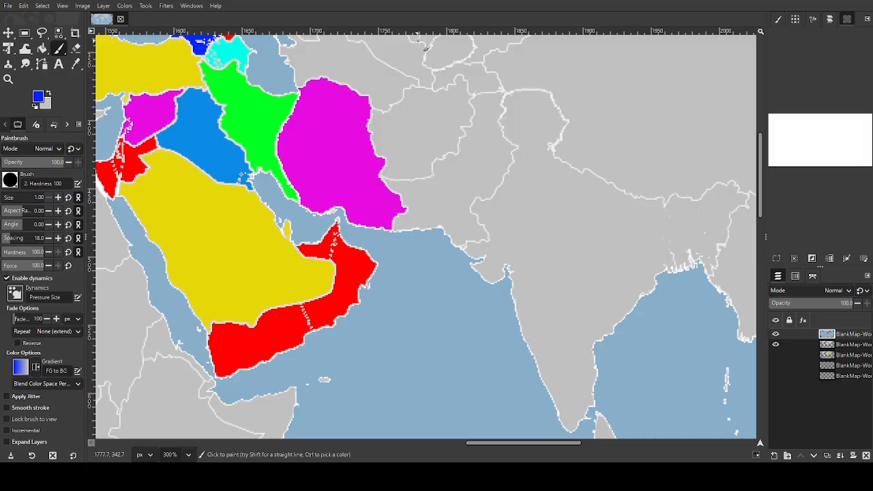
click(257, 212)
click(41, 48)
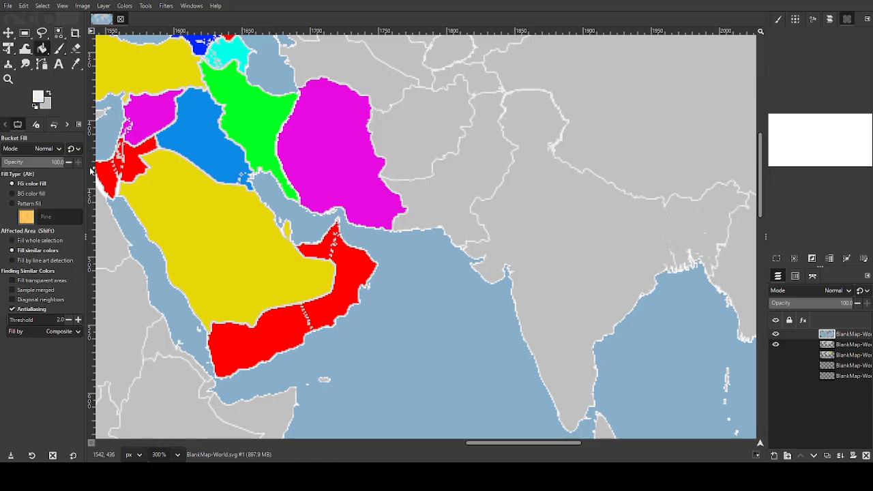
scroll(302, 184, up, 5)
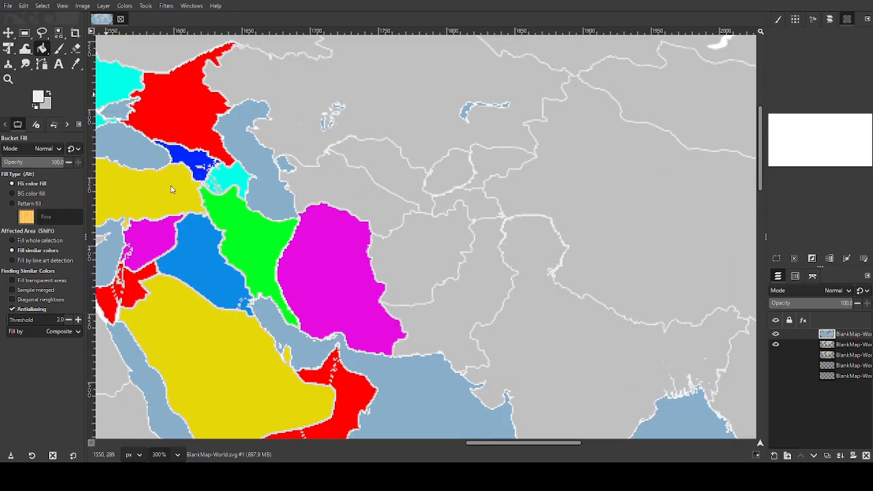
ctrl+click(194, 161)
ctrl+click(101, 141)
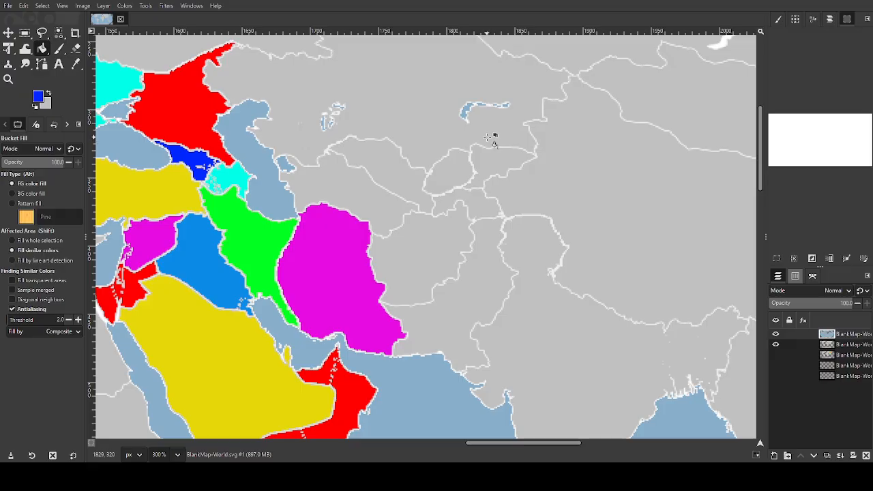
click(370, 91)
click(413, 96)
click(396, 93)
Recheck foreground as the bucket's fill type, reset the colours to black and white, and try again to fill Kazakhstan
click(26, 195)
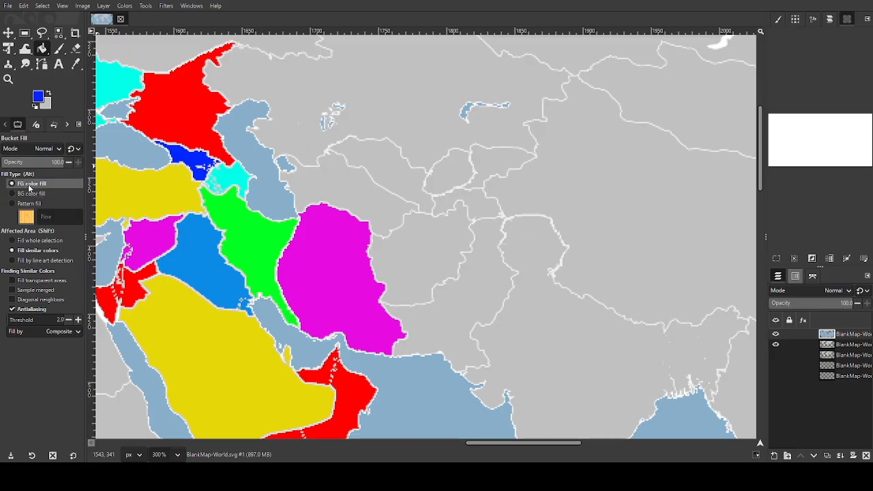
click(37, 184)
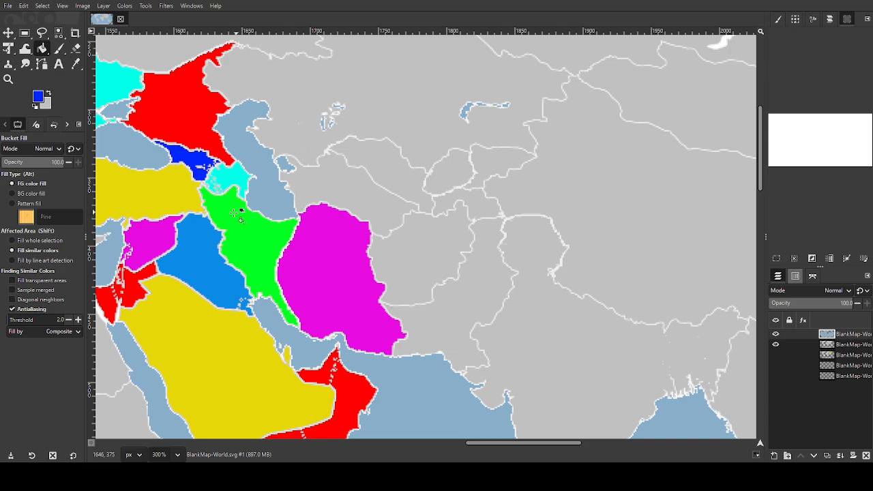
click(35, 107)
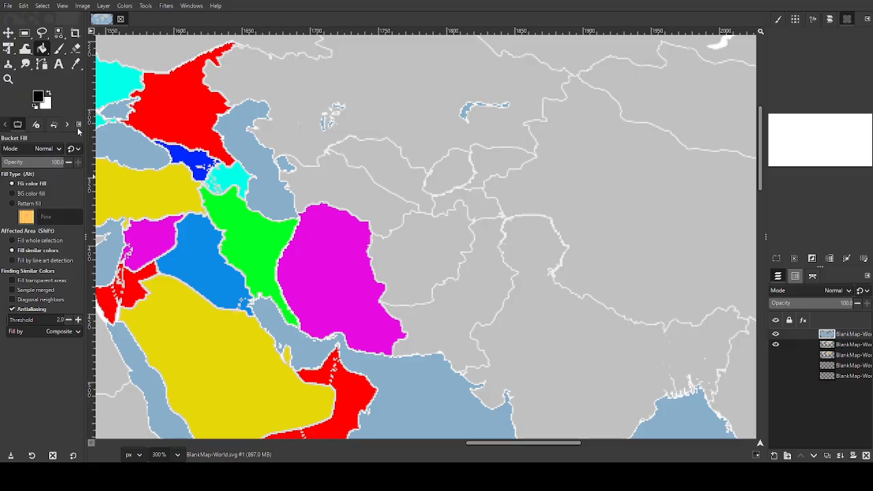
ctrl+click(188, 158)
click(424, 112)
click(36, 105)
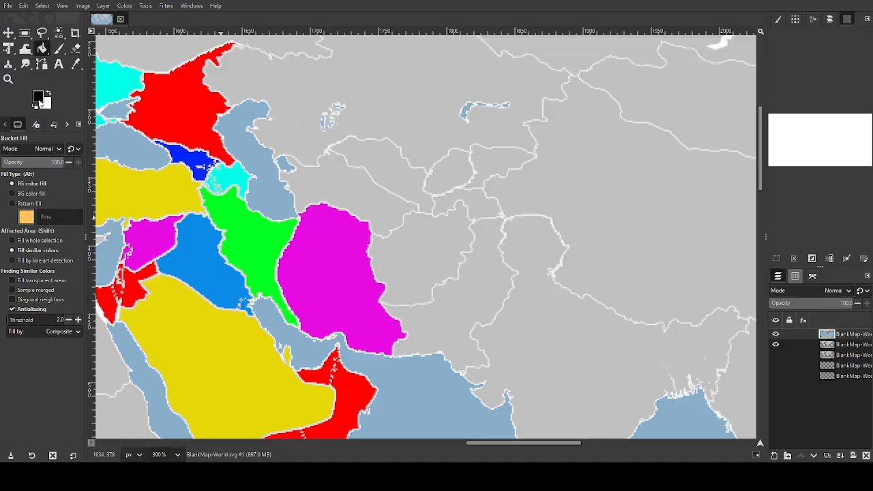
Try a short Paintbrush stroke across Kazakhstan and undo it
click(60, 48)
mouse_move(400, 121)
mouse_down()
mouse_move(387, 95)
mouse_move(413, 105)
mouse_move(405, 125)
mouse_move(417, 103)
mouse_up()
key(ctrl+z)
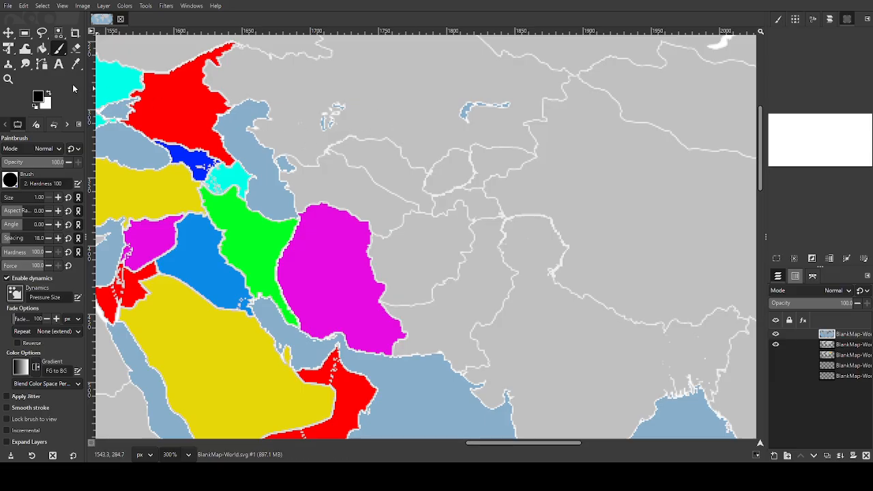
Return to Bucket Fill and sample the dark blue of the Caucasus country as the foreground colour
click(42, 48)
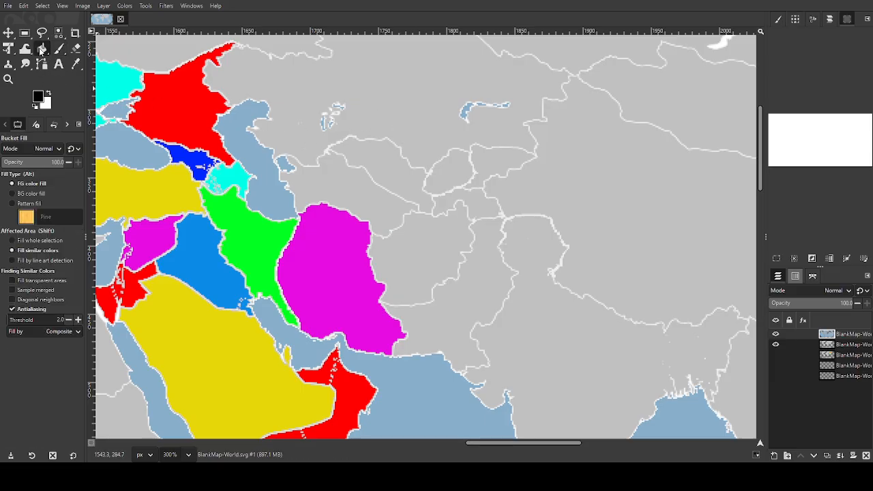
click(78, 163)
ctrl+click(191, 160)
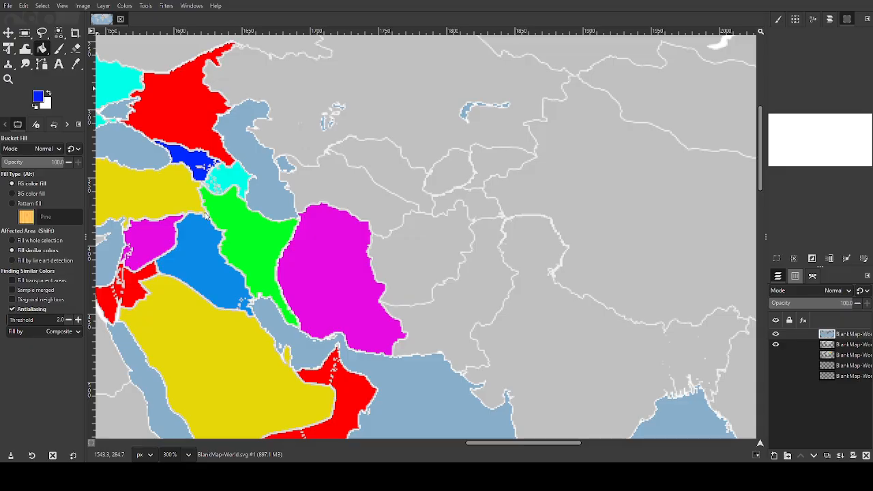
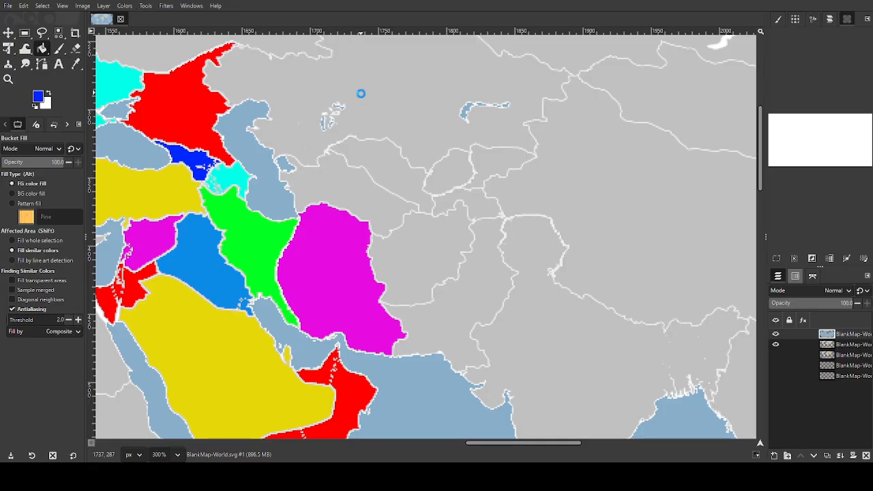
Try painting on the map with the Pepper brush at size 220 and undo the stamps
click(59, 49)
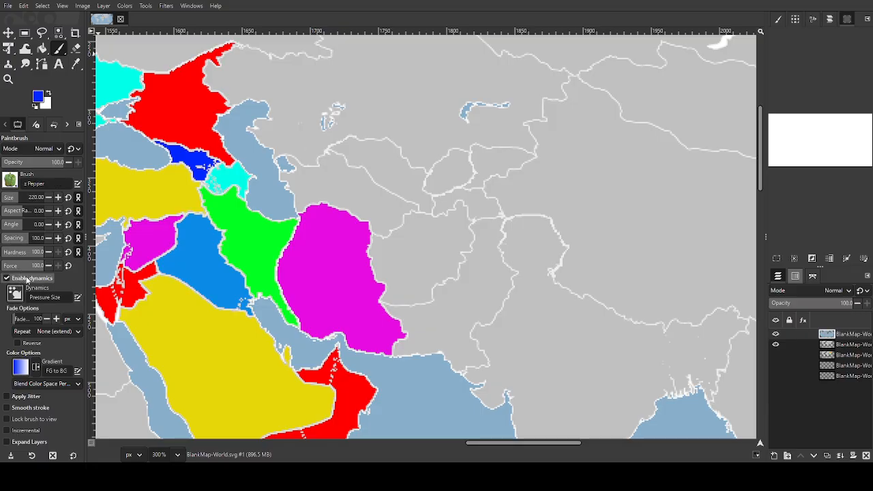
click(280, 172)
click(482, 243)
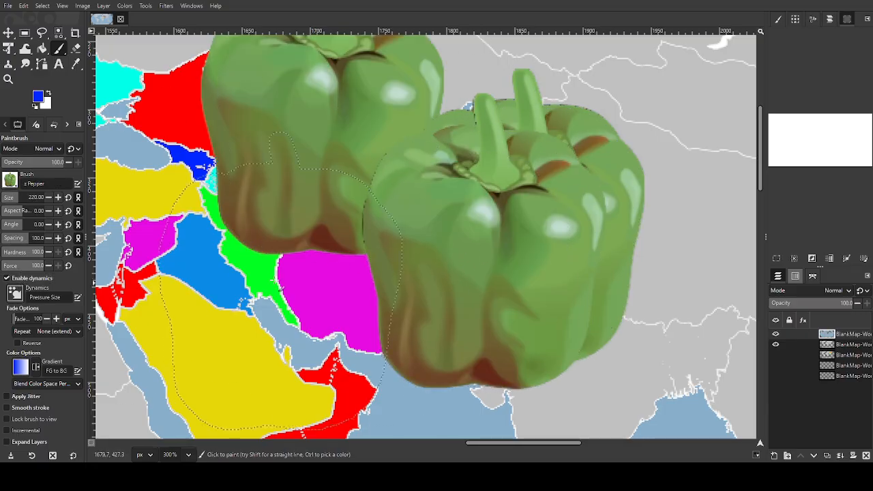
click(275, 240)
key(ctrl+z)
key(ctrl+z)
key(ctrl+z)
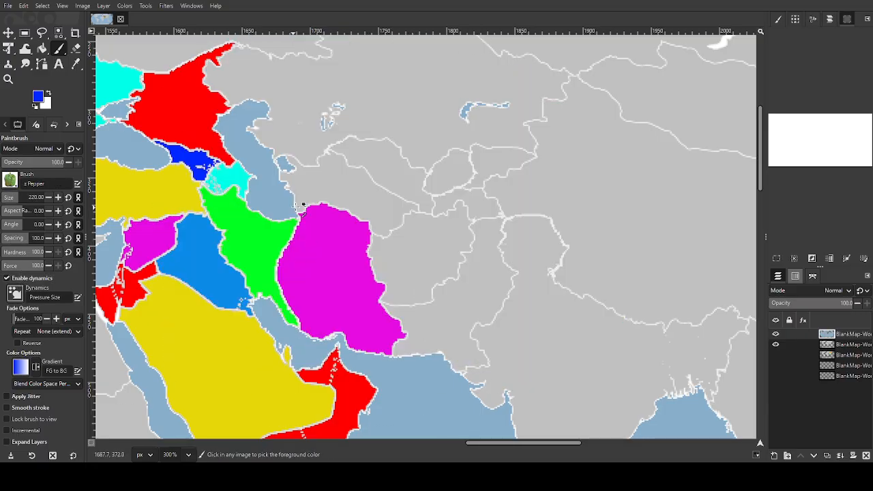
Replace the Pepper brush with the 2. Hardness 100 brush for the Paintbrush
click(11, 180)
click(18, 205)
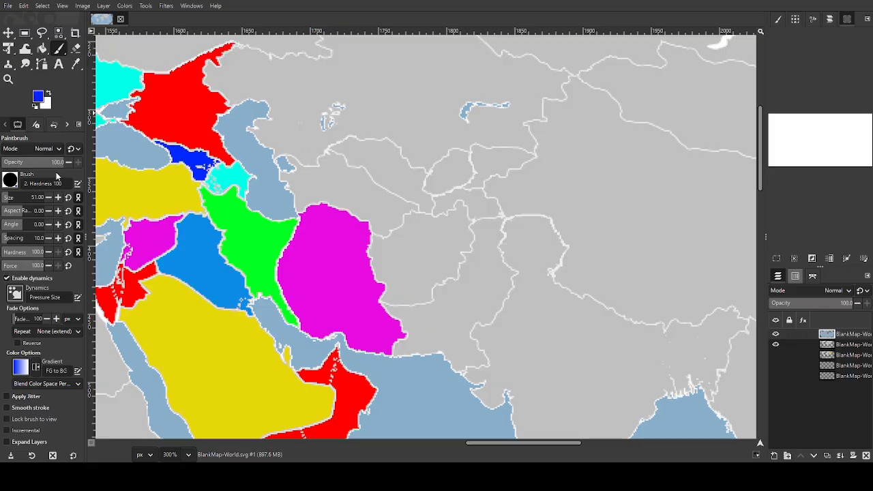
Set the Bucket Fill opacity to 0 and raise it back to 100
click(41, 49)
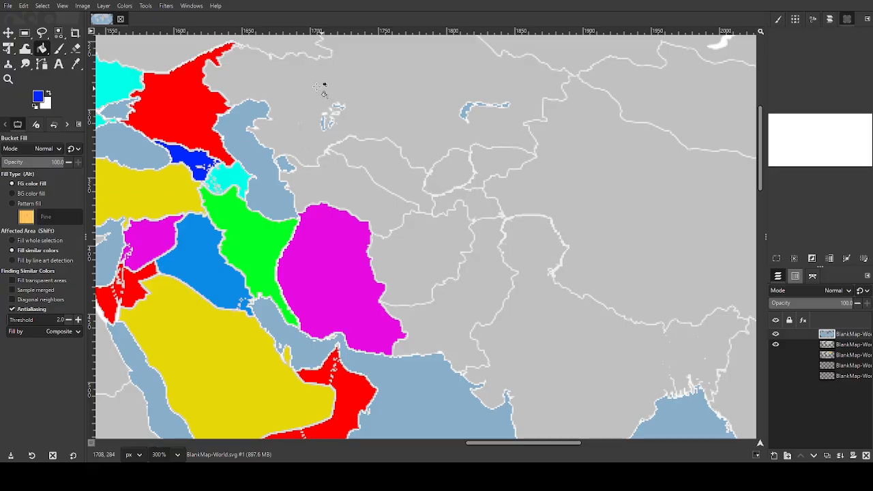
click(58, 162)
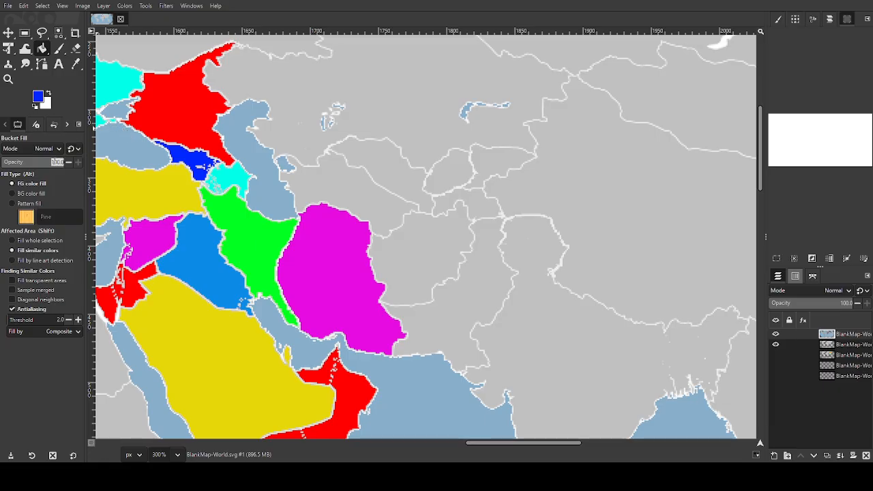
text(0)
key(Return)
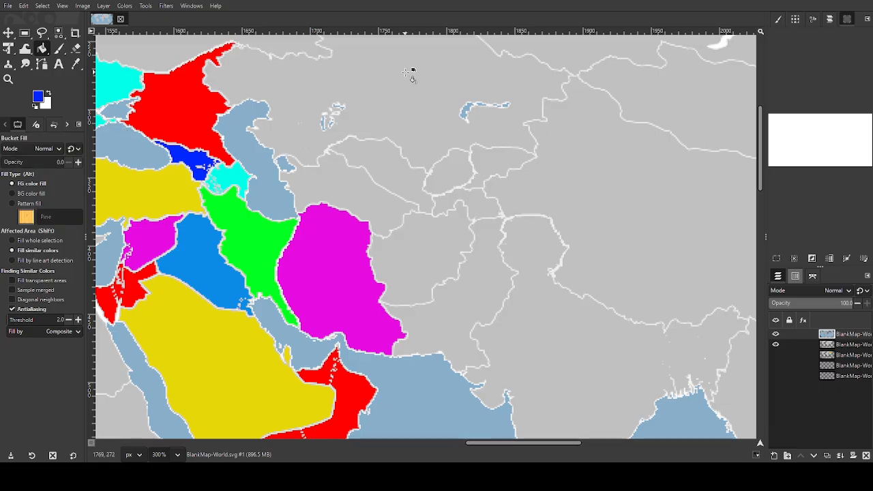
drag(45, 164, 135, 161)
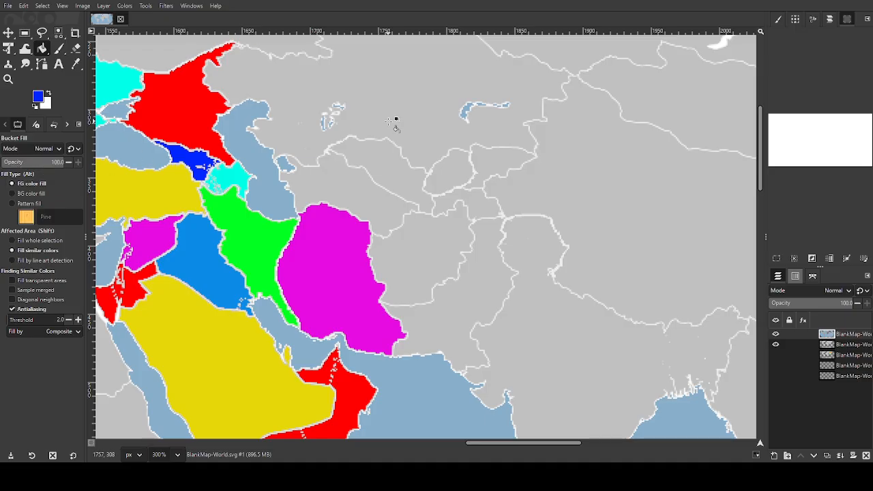
click(66, 126)
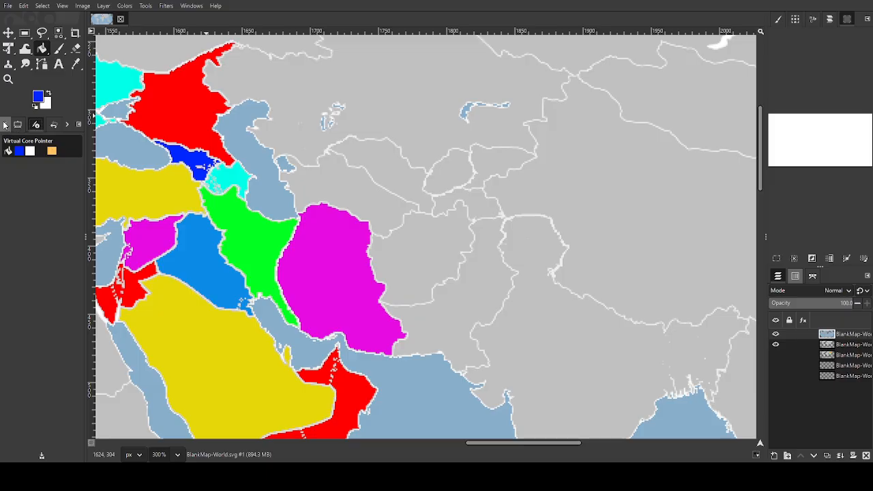
click(69, 126)
click(67, 127)
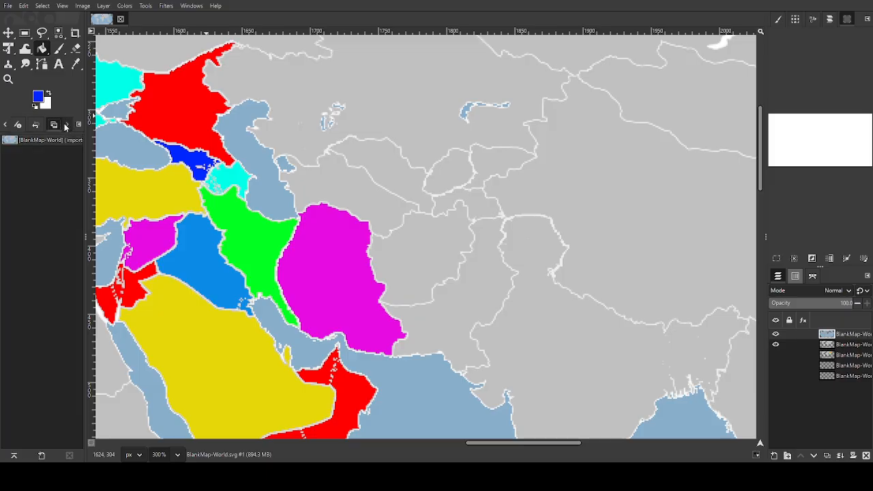
click(6, 125)
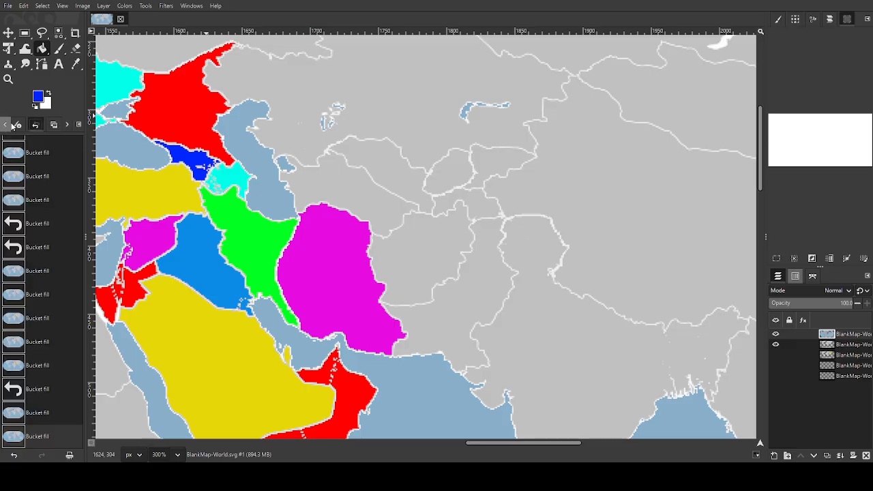
click(12, 125)
click(36, 125)
click(53, 127)
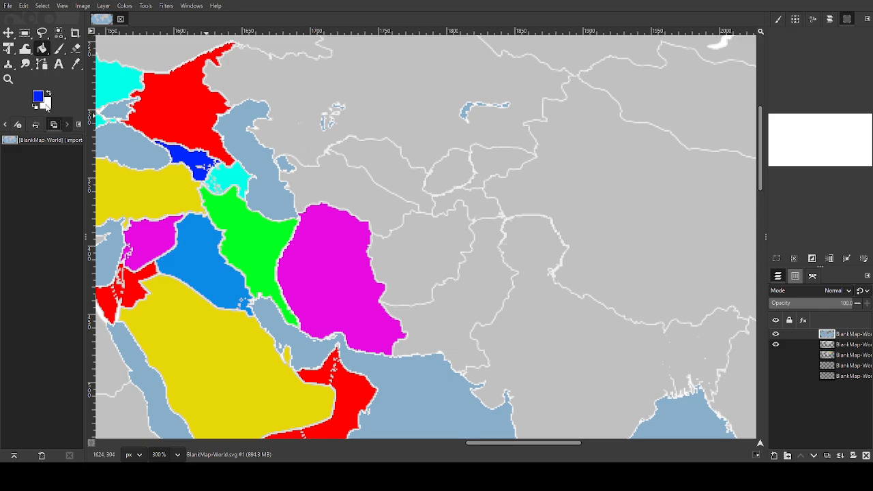
Display the tool options and look over the Paintbrush and Bucket Fill settings
click(42, 48)
click(35, 124)
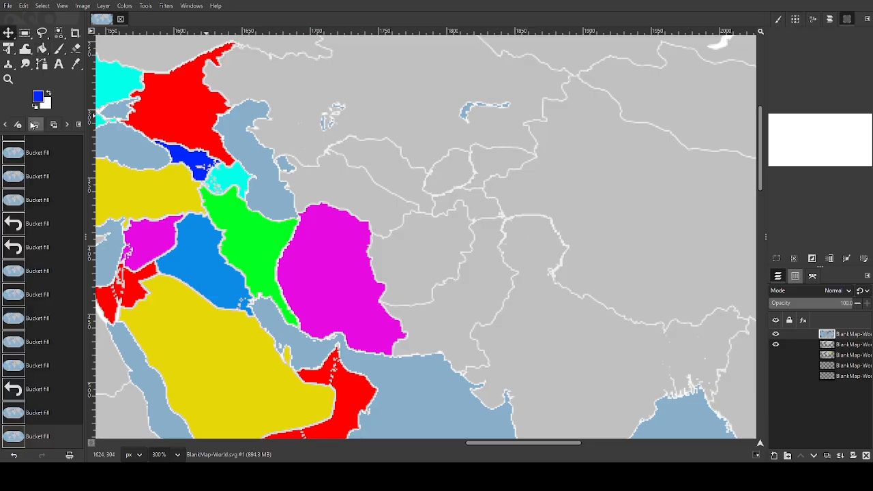
click(17, 124)
key(m)
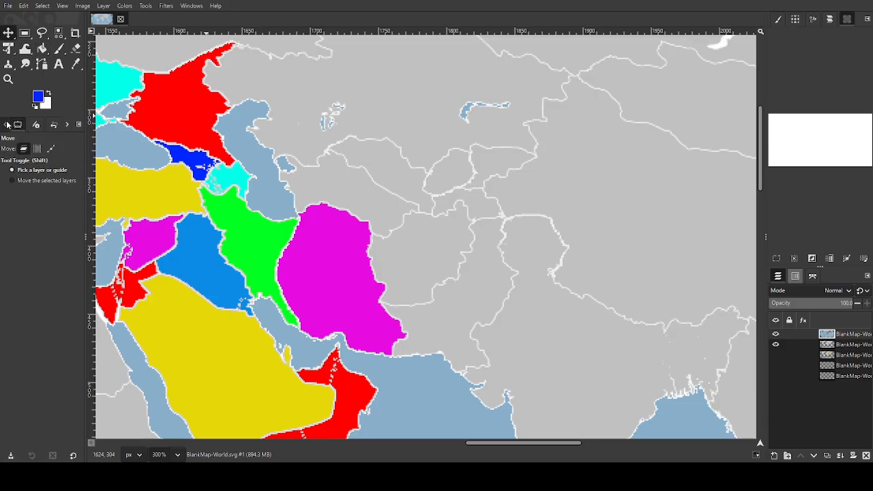
click(58, 48)
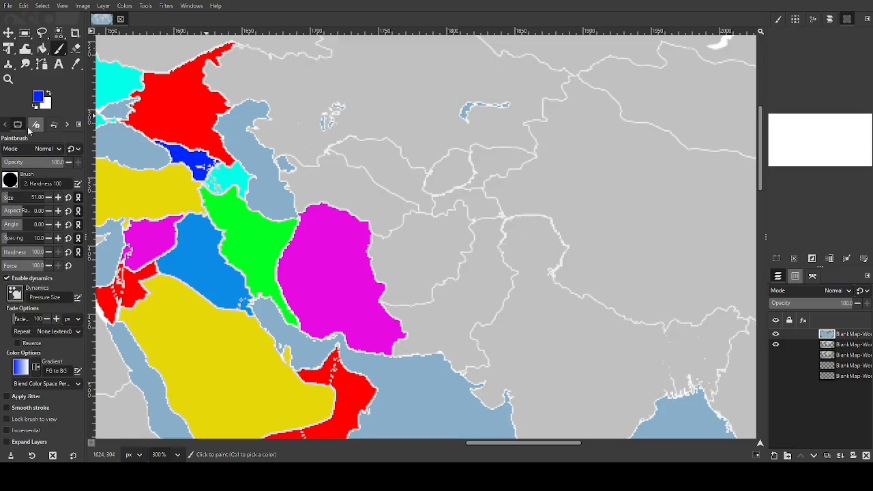
click(43, 49)
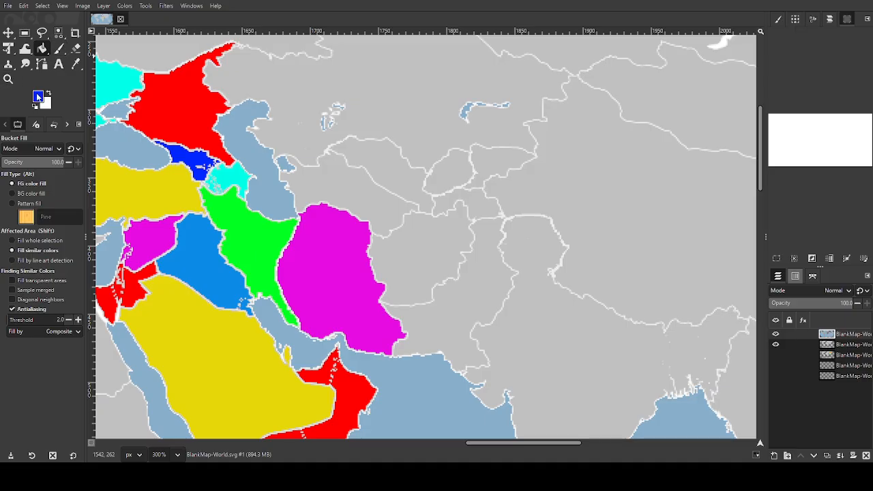
Paint a large blue patch over central Kazakhstan with the size 51 Paintbrush
click(60, 54)
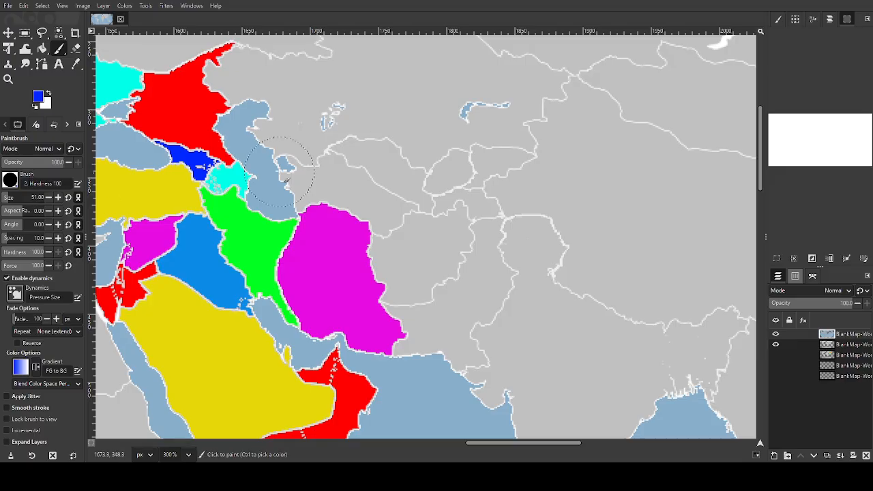
click(407, 86)
mouse_move(407, 87)
mouse_down()
mouse_move(393, 74)
mouse_move(395, 98)
mouse_move(416, 78)
mouse_move(396, 83)
mouse_move(417, 56)
mouse_move(438, 111)
mouse_up()
scroll(438, 114, up, 3)
drag(368, 140, 368, 130)
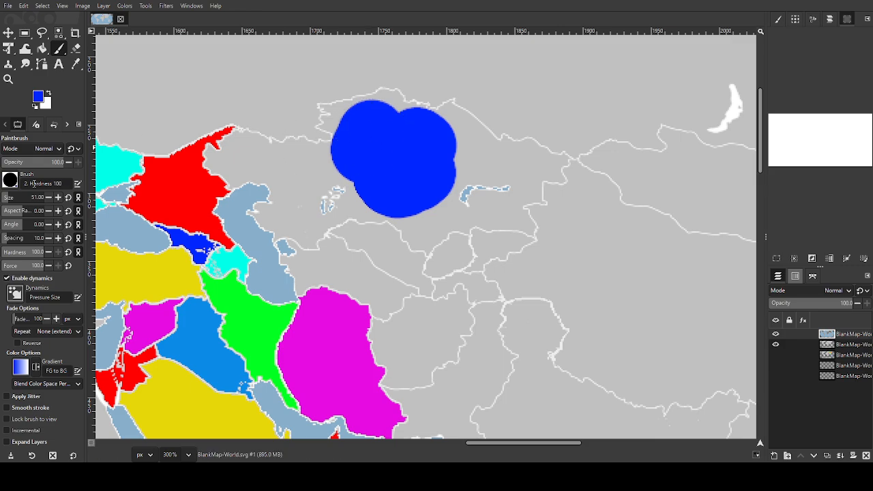
Reduce the brush size to 14 and paint blue over western Kazakhstan
scroll(49, 202, down, 2)
drag(48, 203, 10, 196)
mouse_move(258, 156)
mouse_down()
mouse_move(224, 161)
mouse_move(298, 176)
mouse_move(300, 212)
mouse_move(288, 212)
mouse_move(300, 170)
mouse_up()
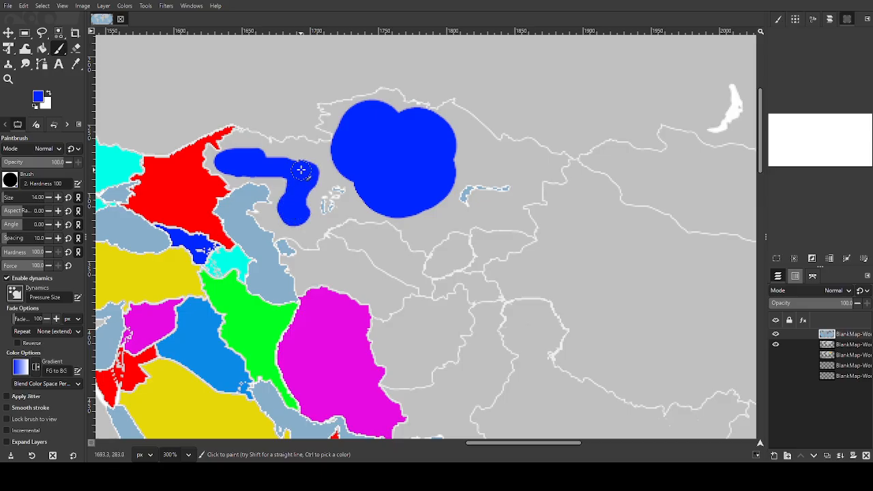
Try to fill the rest of Kazakhstan blue with Bucket Fill, including a whole-selection fill, and undo the fills
click(43, 48)
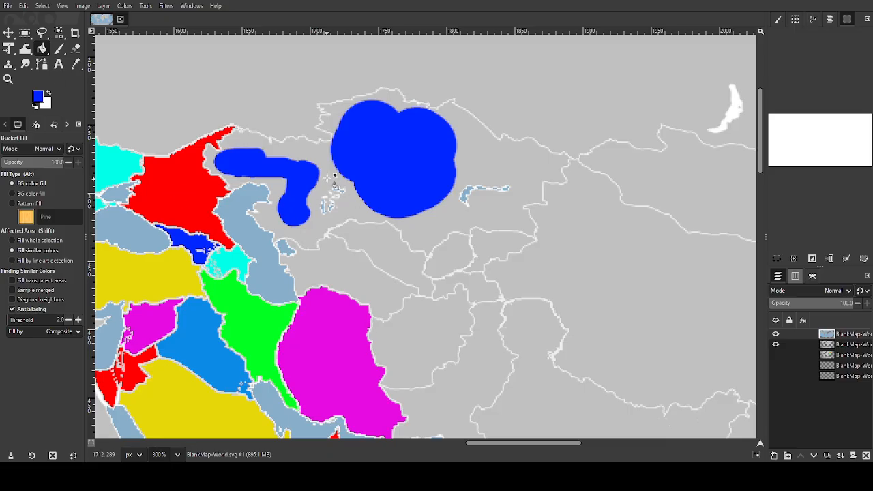
click(328, 175)
key(shift)
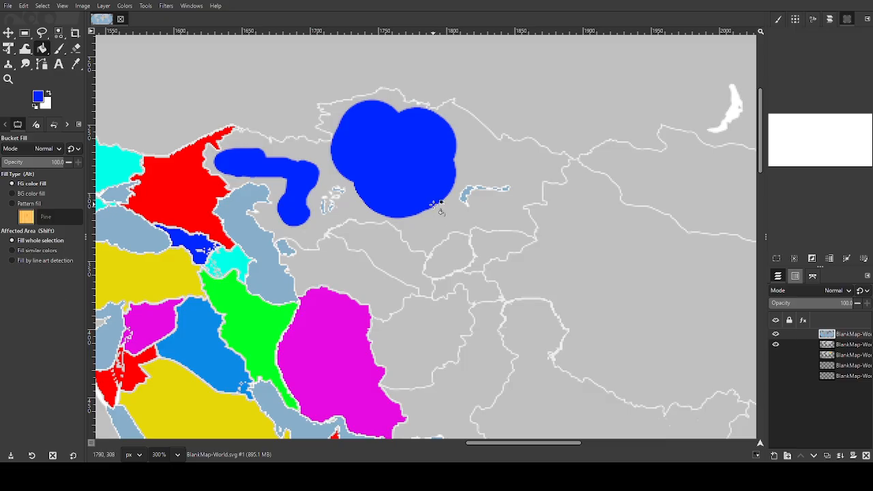
key(shift)
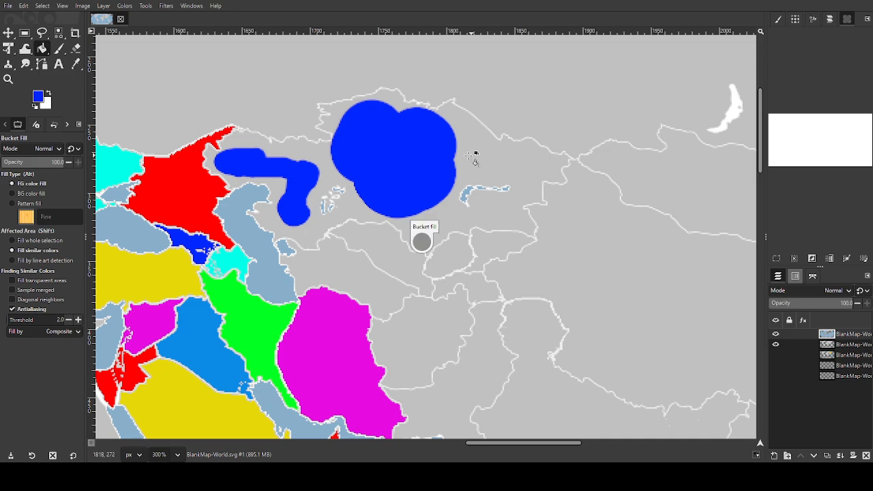
click(12, 240)
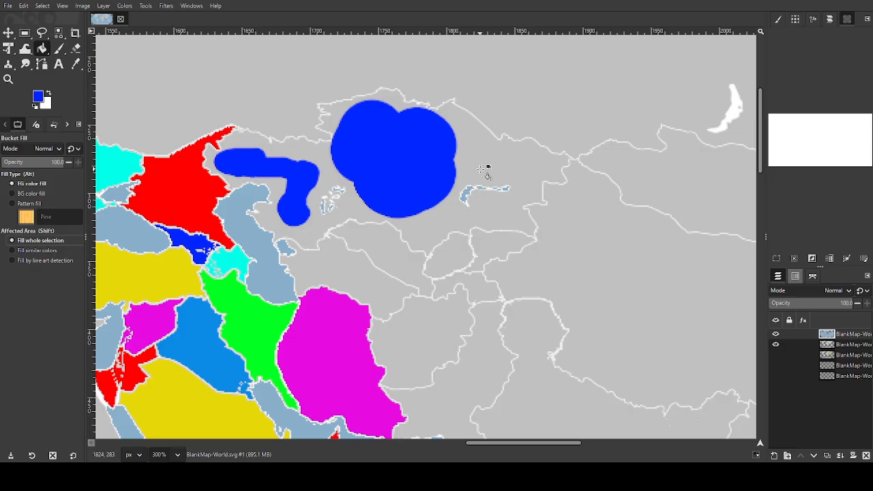
click(479, 169)
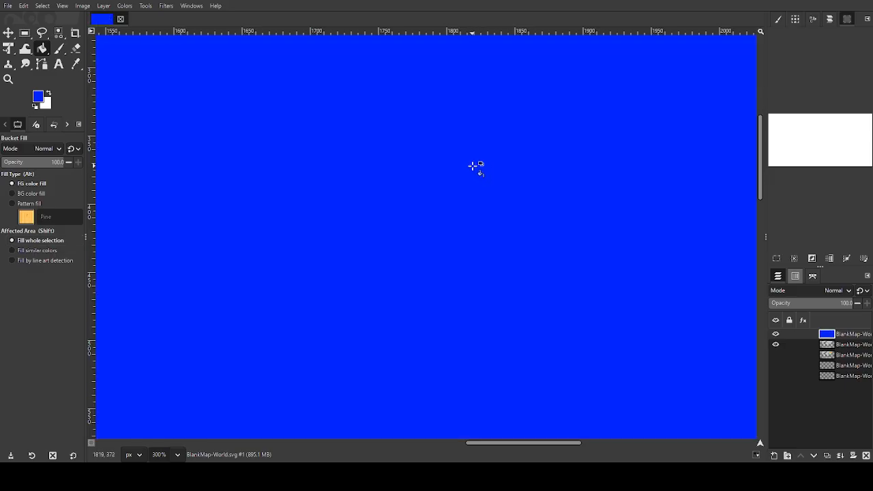
key(ctrl)
key(ctrl+z)
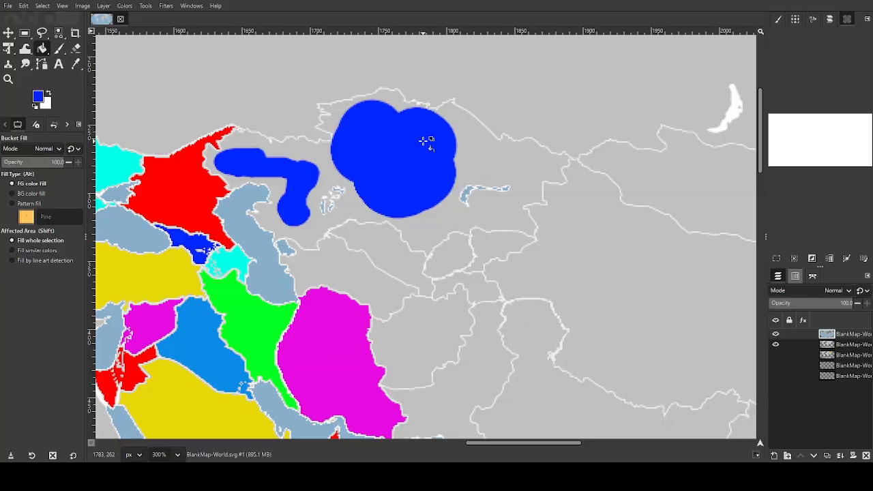
click(327, 176)
key(ctrl+z)
Sample the off-white border colour, set the Paintbrush size to 1 and trace over Kazakhstan's northern border
click(59, 49)
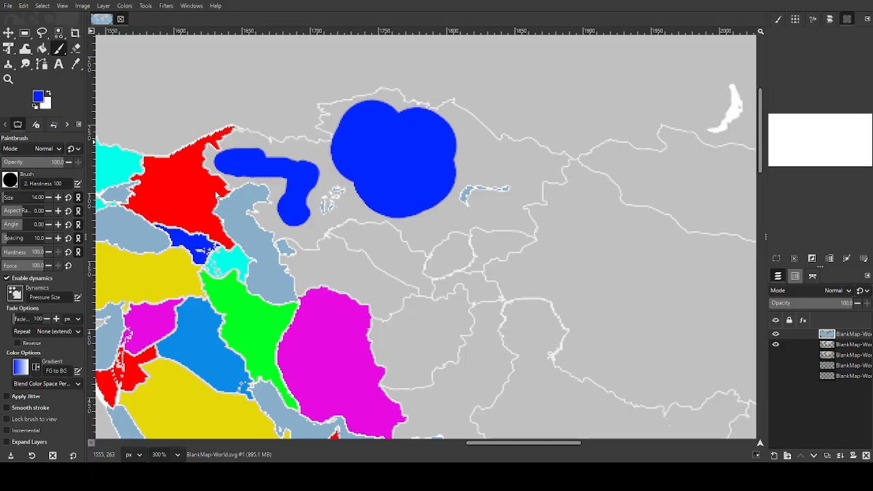
click(175, 172)
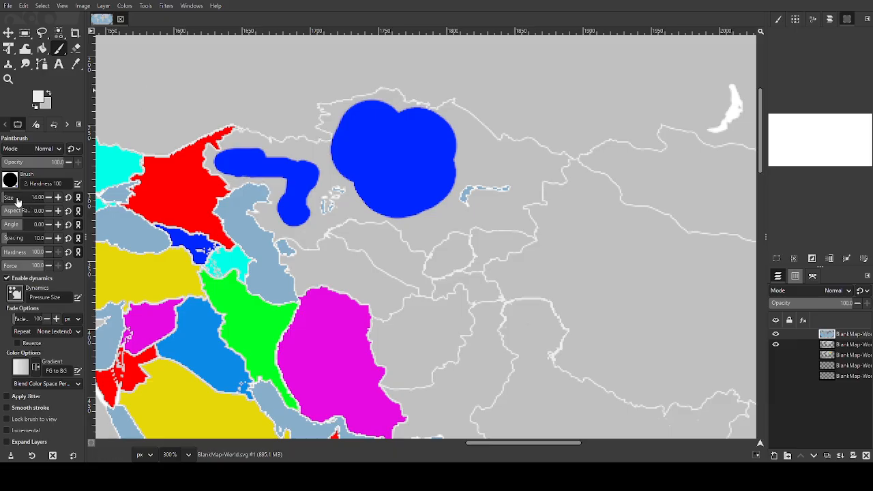
drag(7, 197, 1, 197)
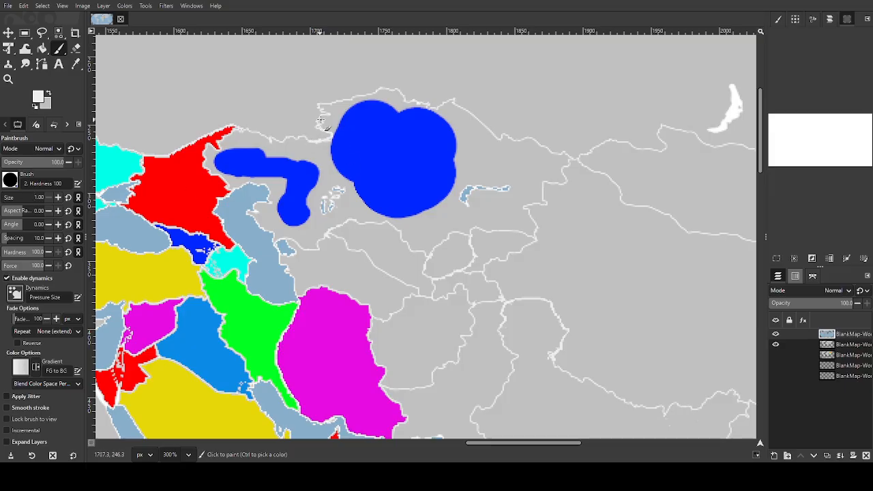
mouse_move(341, 100)
mouse_down()
mouse_move(459, 106)
mouse_move(578, 166)
mouse_up()
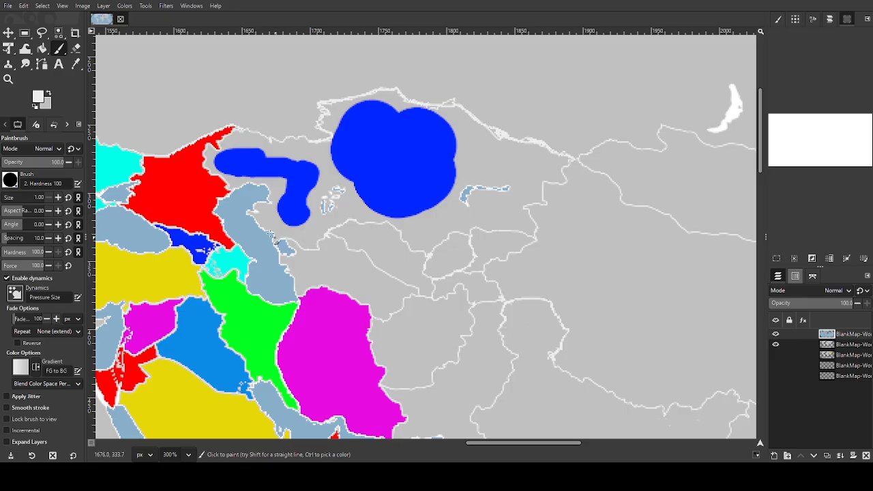
Set Bucket Fill to fill similar colors, with antialiasing off and a threshold of 24.5
click(42, 49)
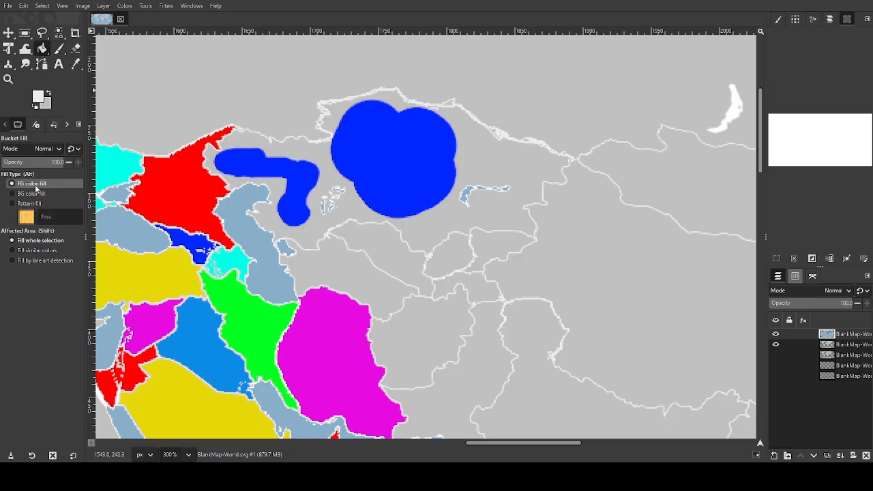
click(22, 251)
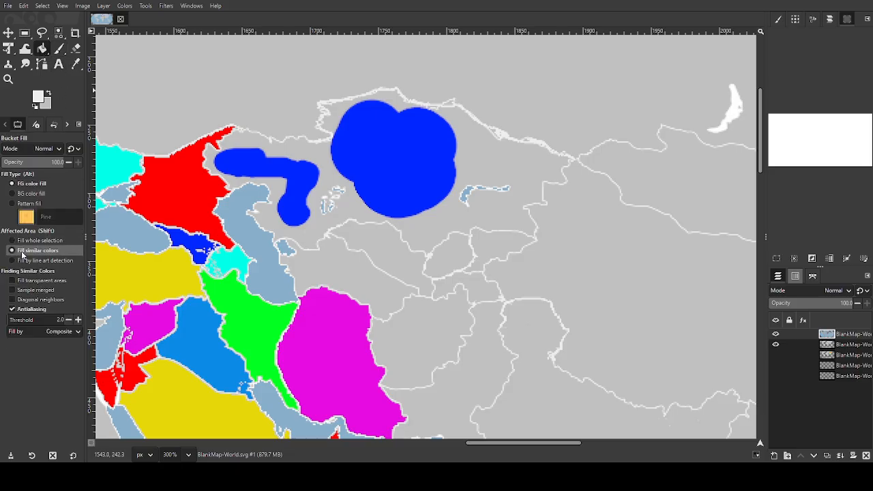
click(70, 319)
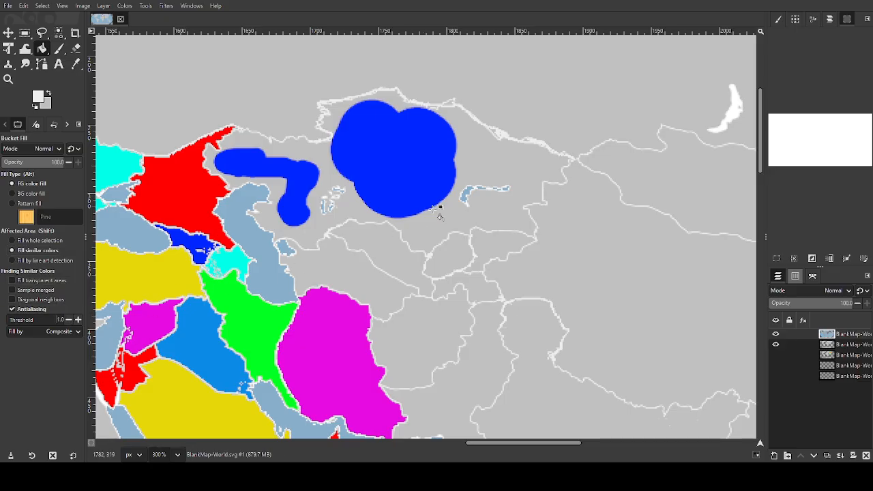
click(79, 319)
click(79, 320)
click(79, 319)
drag(76, 320, 80, 320)
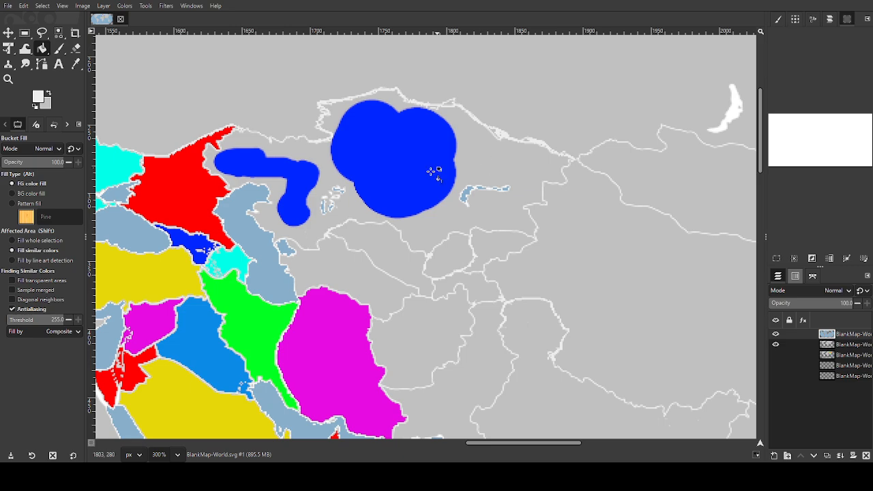
click(41, 309)
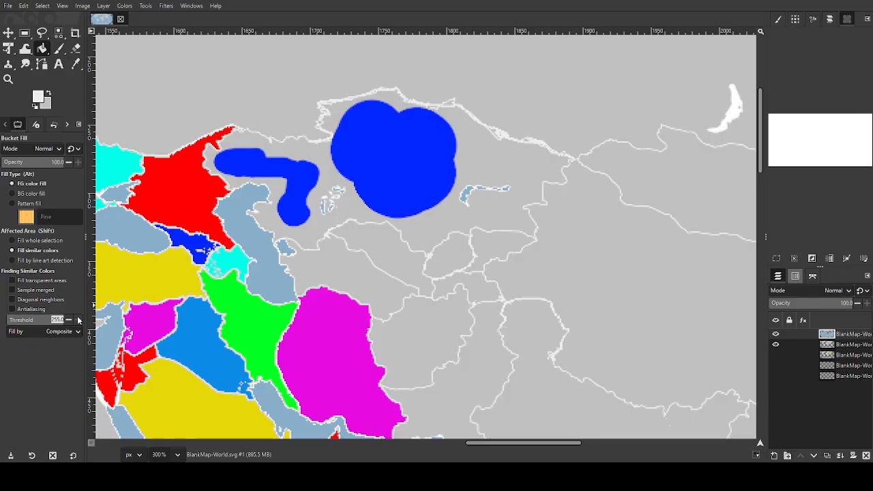
drag(80, 320, 16, 319)
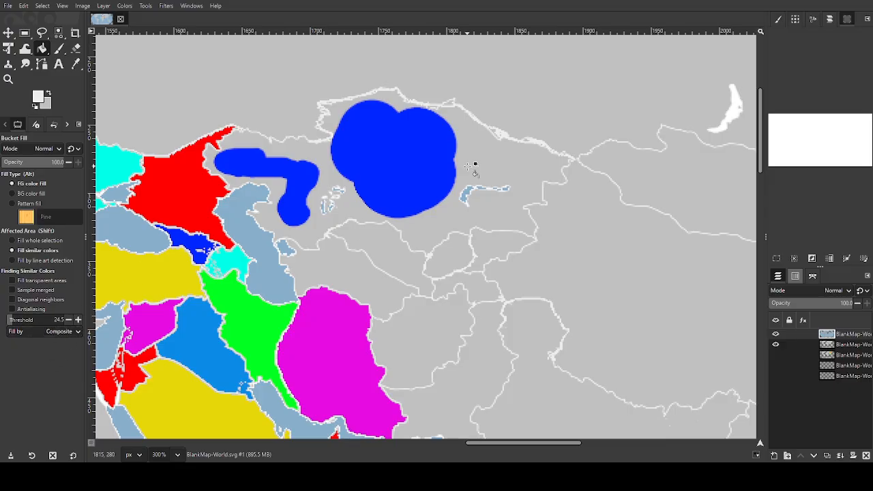
Refill the large central patch with sampled blue and the smaller western patch with sampled off-white
click(440, 172)
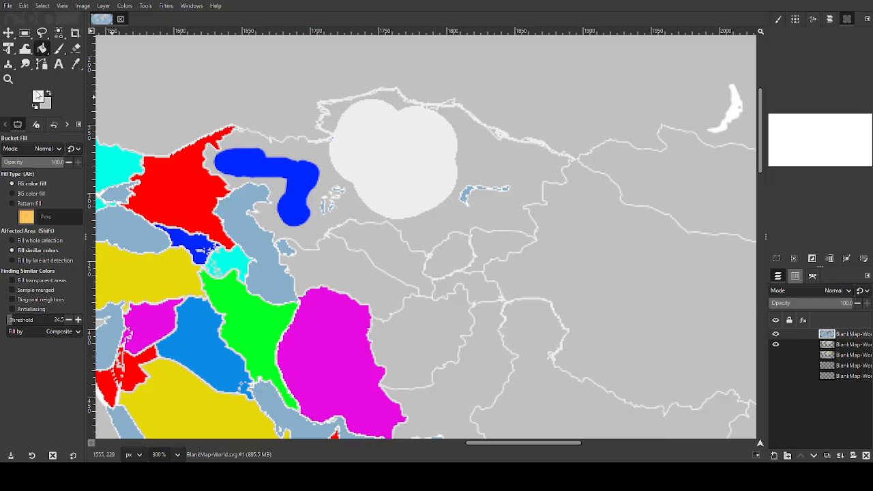
ctrl+click(243, 170)
click(432, 143)
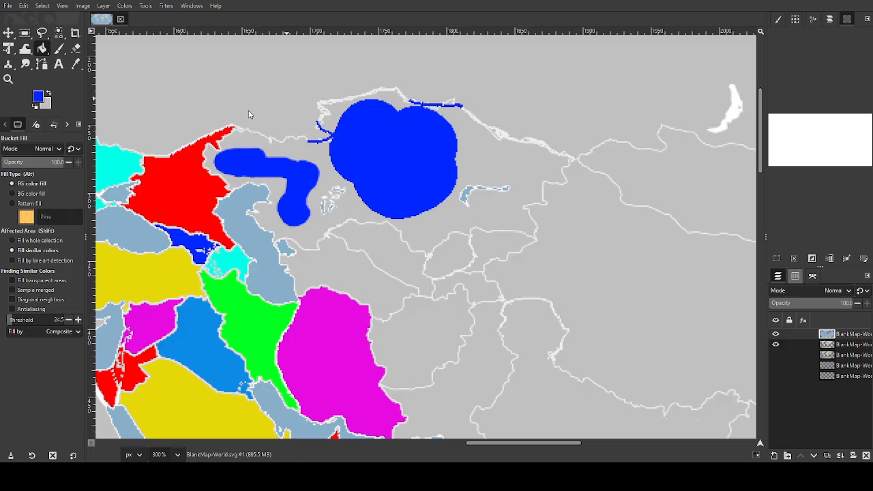
ctrl+click(235, 215)
click(314, 177)
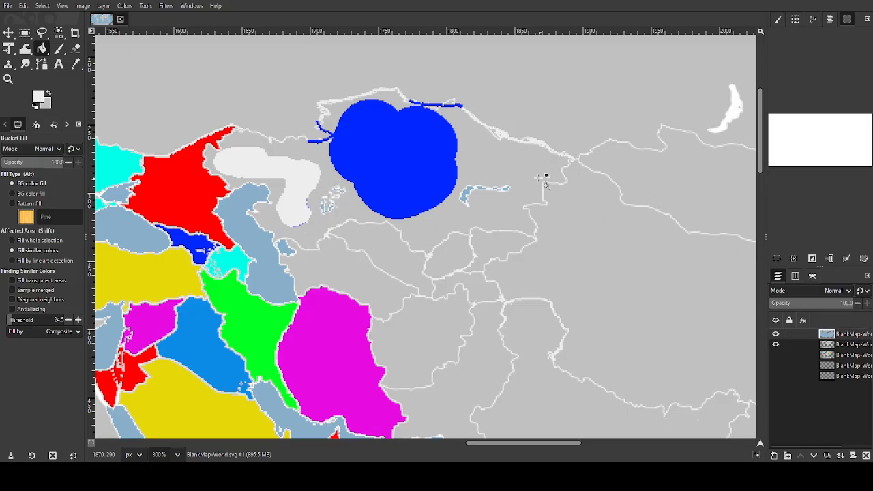
Switch to the second map layer and try filling Kazakhstan's unpainted area with off-white
click(828, 376)
click(827, 344)
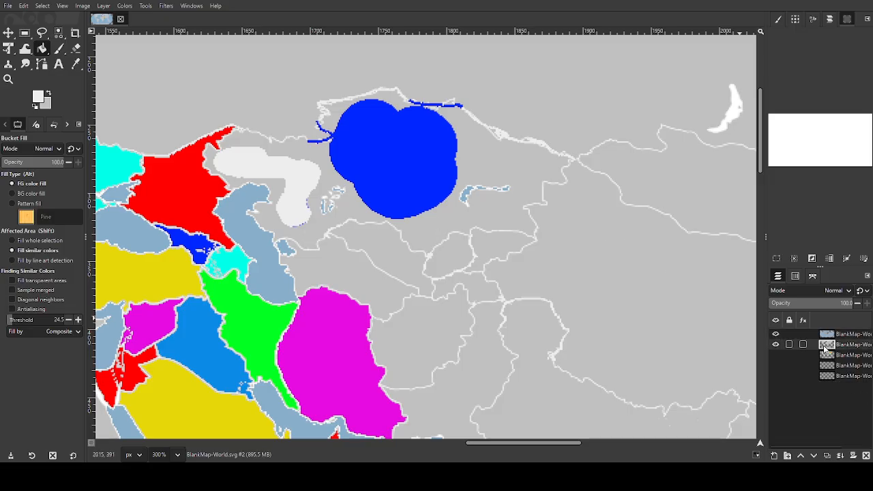
click(513, 167)
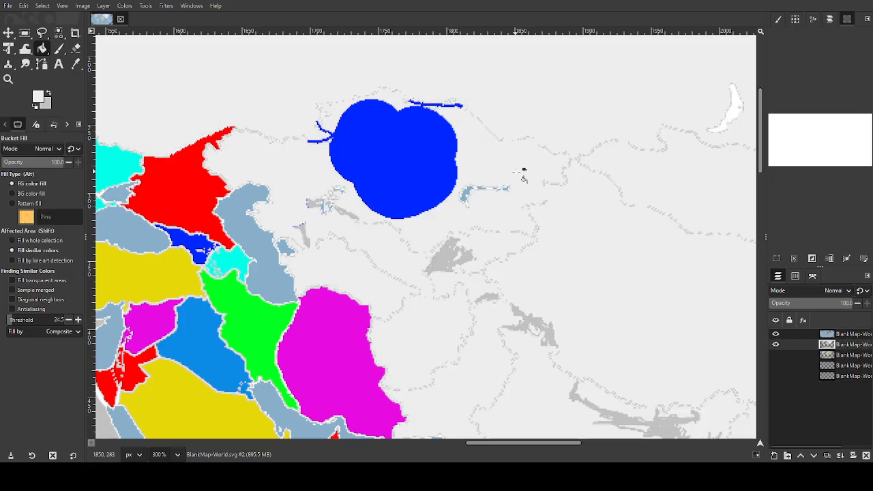
key(ctrl+z)
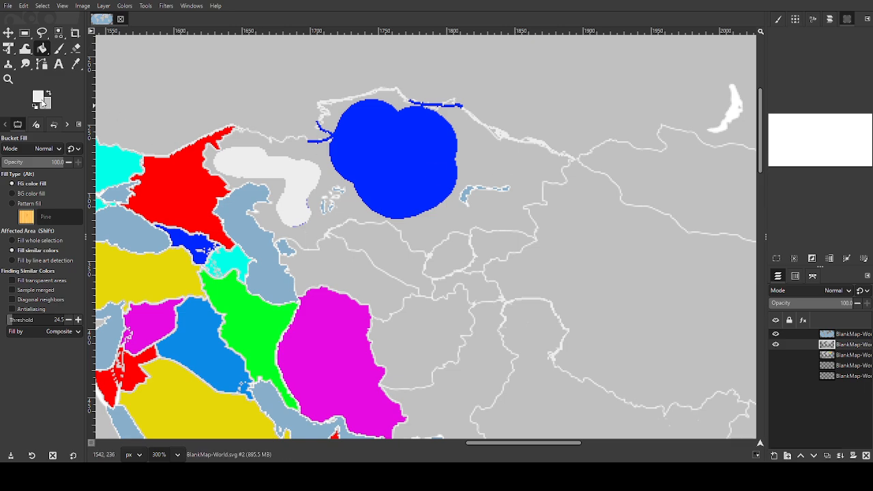
Try to fill Kazakhstan's unpainted area on the second layer with the sampled blue, and undo the fill
ctrl+click(396, 174)
click(545, 161)
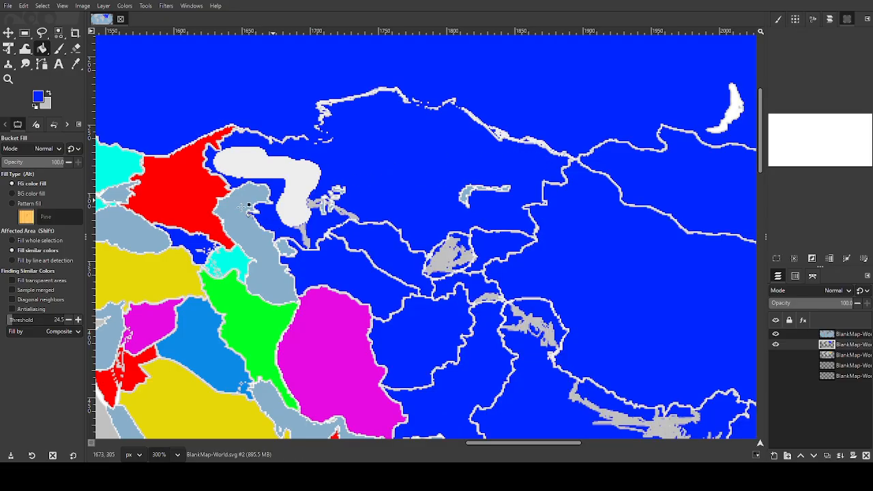
ctrl+click(249, 207)
key(ctrl+z)
Lower the Bucket Fill threshold to 2.0 and fill Kazakhstan on the second layer with the sampled blue
drag(22, 321, 7, 319)
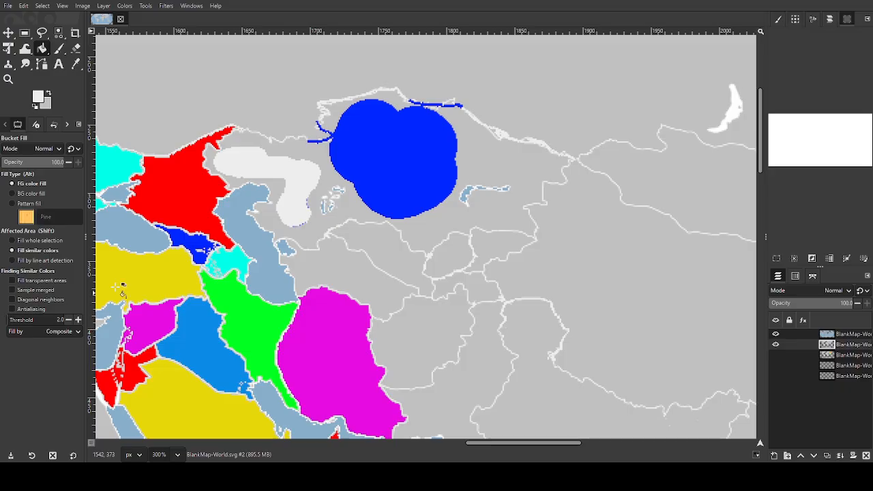
click(485, 158)
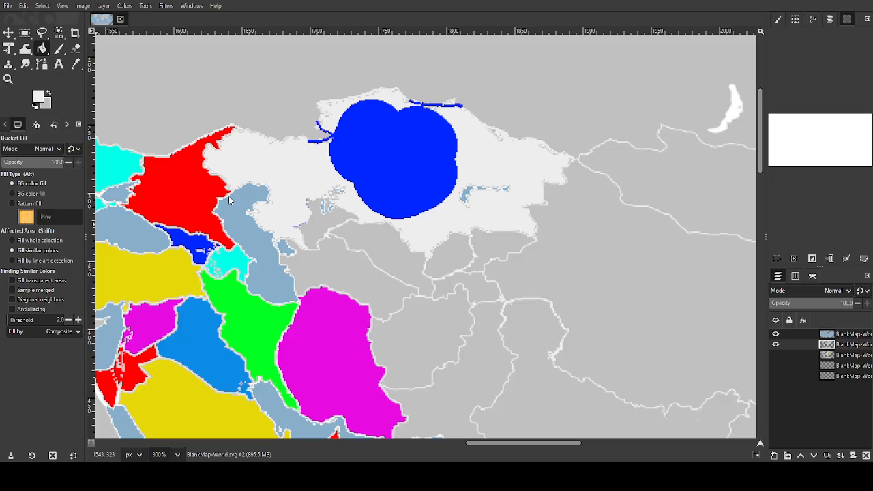
key(ctrl+z)
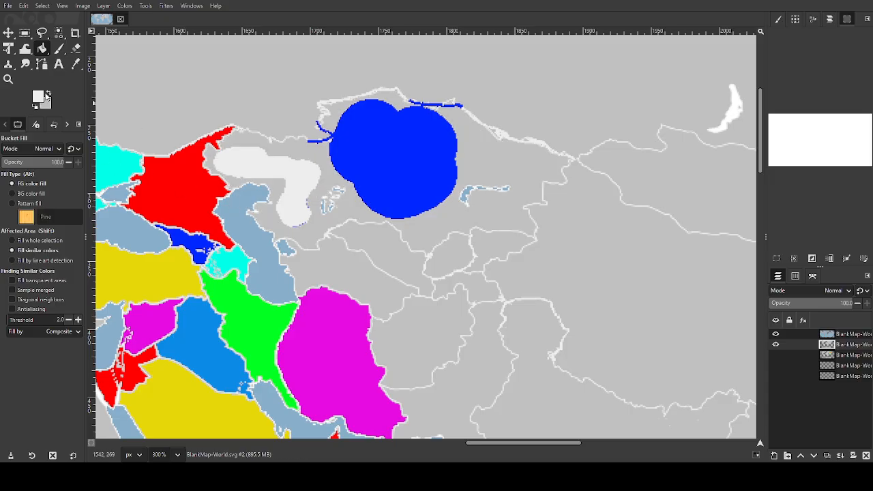
ctrl+click(409, 159)
click(497, 159)
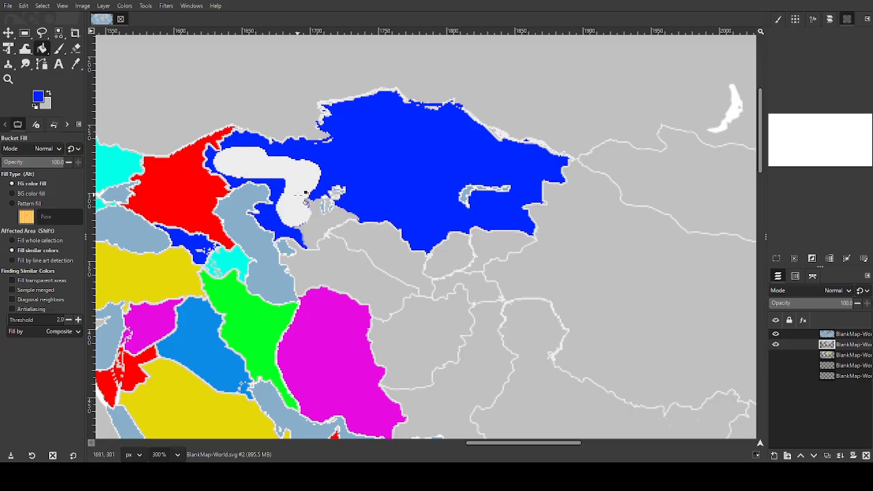
Try filling Kazakhstan on the second layer with sampled off-white, and refill it with the sampled blue
ctrl+click(283, 186)
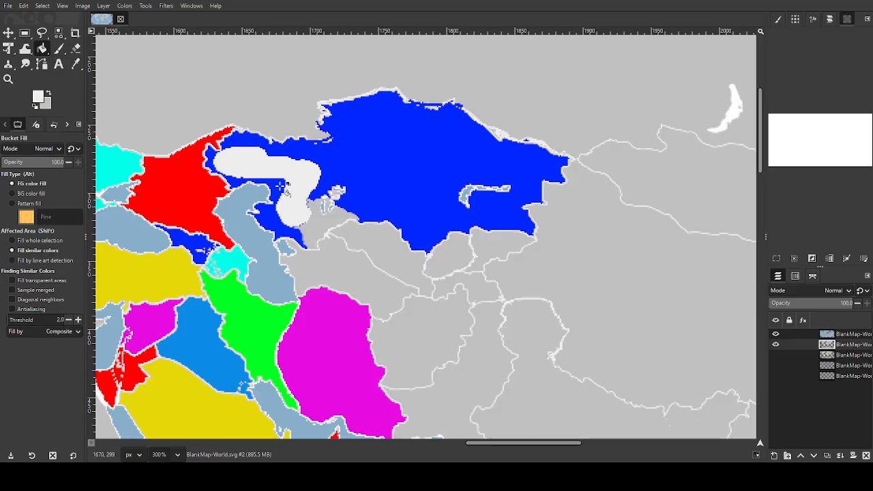
click(293, 191)
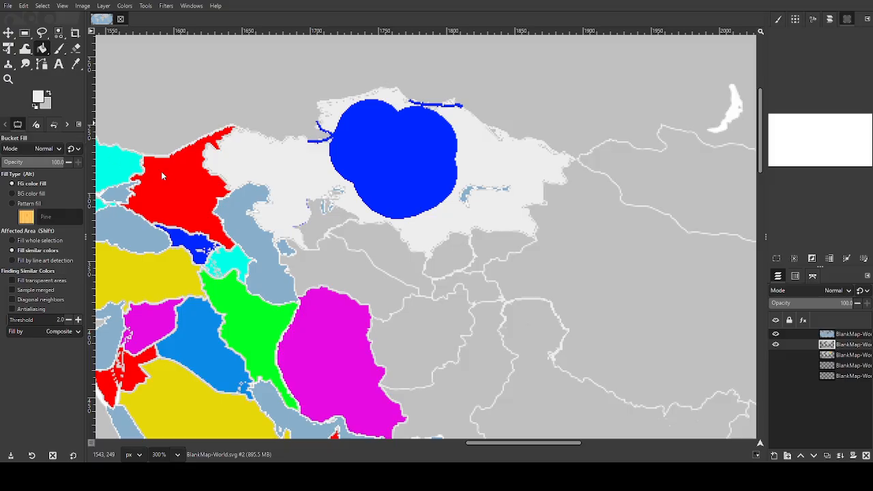
ctrl+click(203, 228)
click(292, 171)
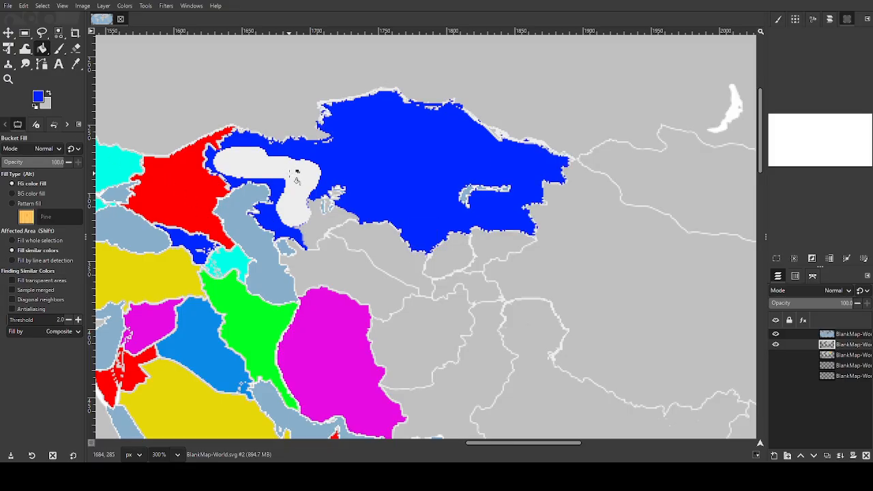
Fill the off-white western patch of Kazakhstan on the top layer with blue, and reselect the second layer
click(827, 335)
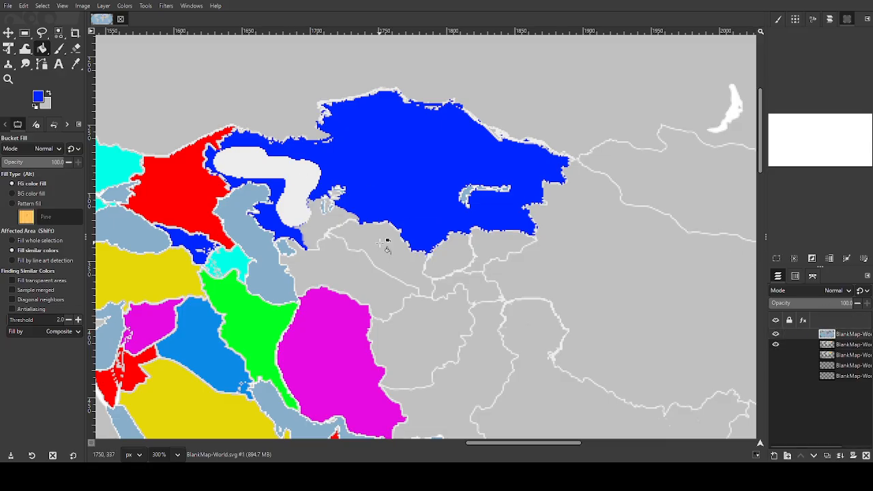
click(311, 175)
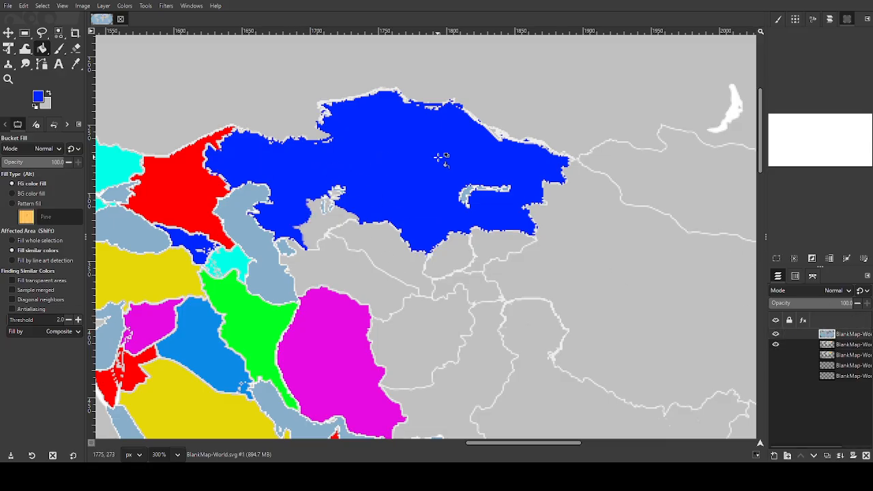
click(830, 344)
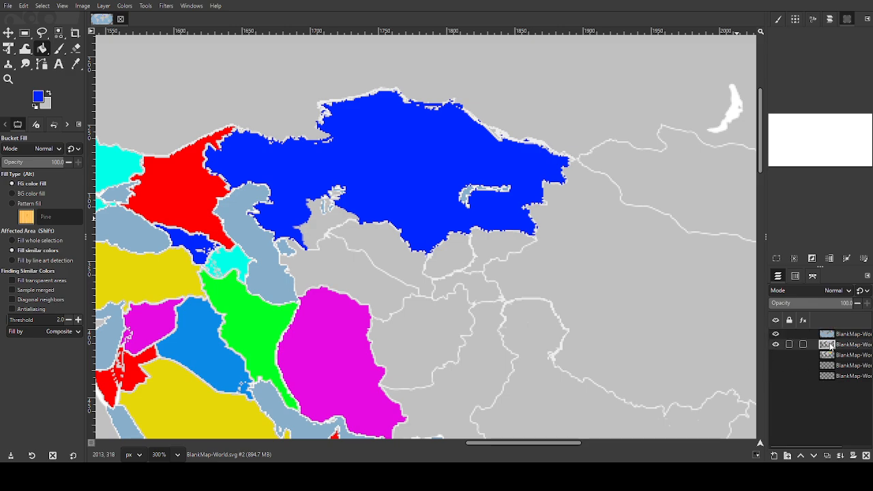
Compare the top two map layers by hiding and showing each in turn, leaving both visible
click(776, 335)
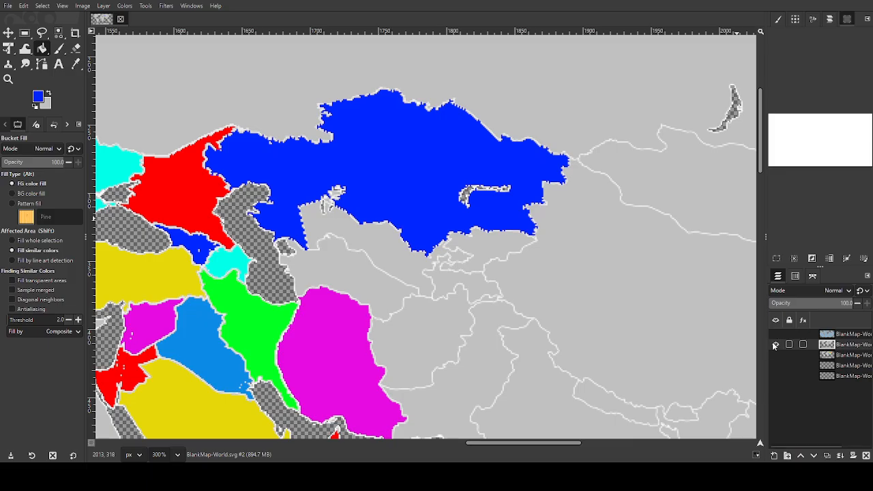
click(776, 334)
click(775, 346)
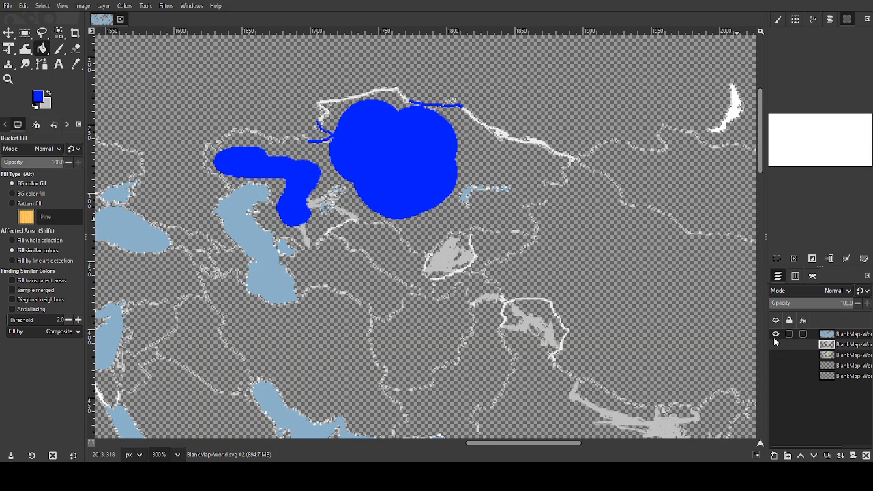
click(776, 334)
click(776, 345)
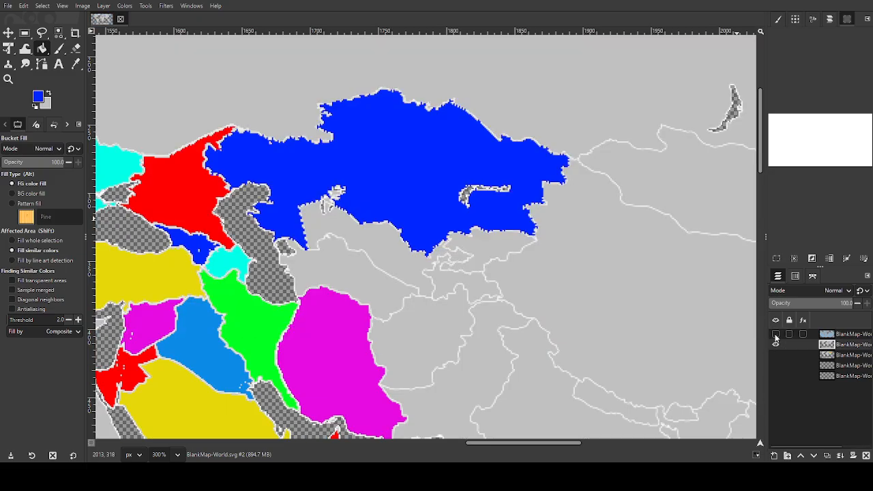
click(775, 334)
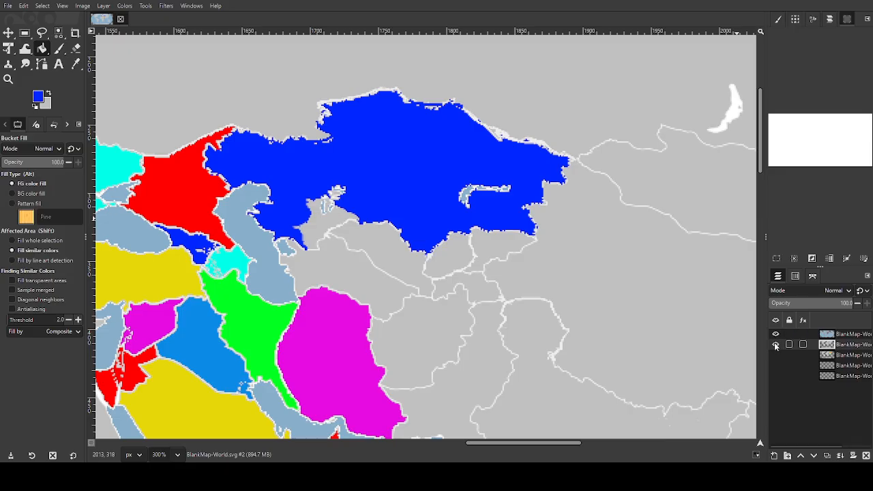
click(776, 345)
click(776, 345)
click(775, 335)
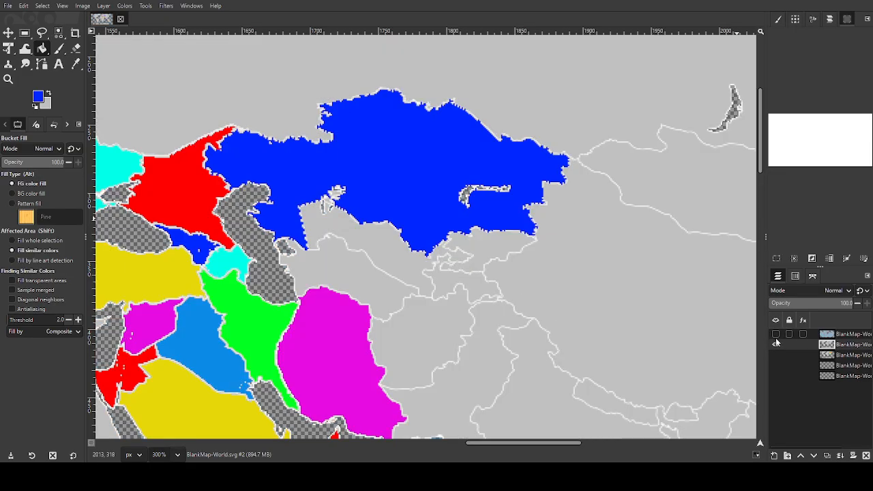
click(775, 337)
click(775, 336)
click(776, 336)
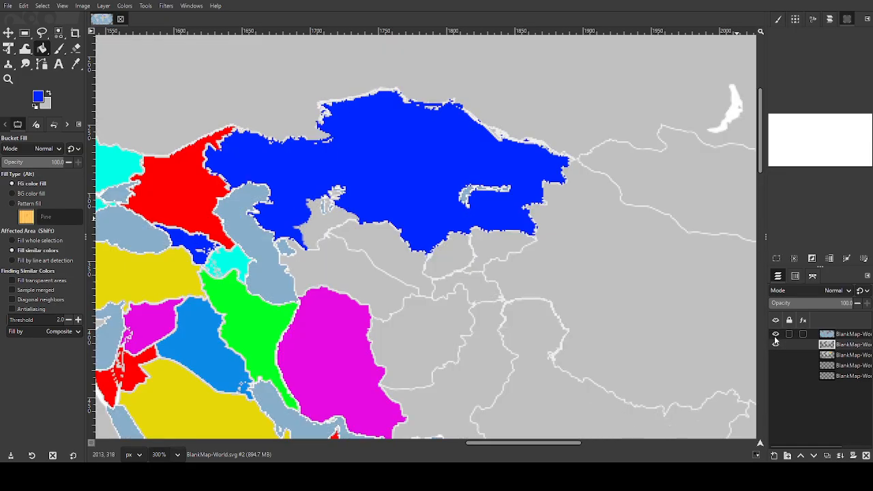
click(776, 336)
click(775, 337)
click(775, 337)
click(776, 338)
Lower the Bucket Fill threshold to 1.0 and try filling the grey gap south of the Aral Sea, undoing each fill
click(315, 225)
key(ctrl+z)
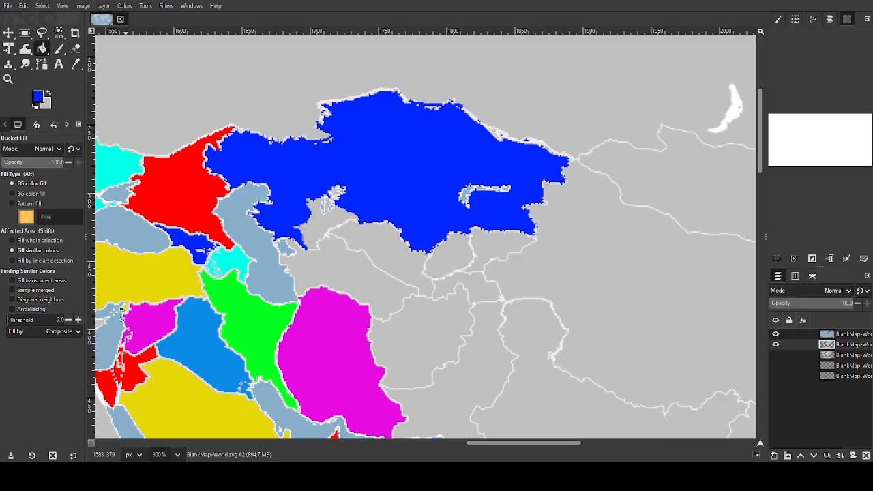
click(69, 319)
click(325, 230)
key(ctrl+z)
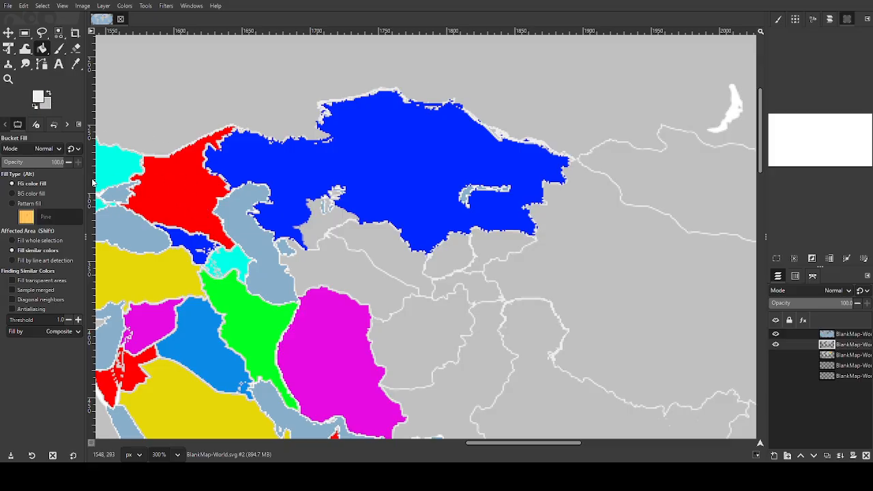
Trace Kazakhstan's southern border in off-white with the Paintbrush and dab sampled blue into the gap below the Aral Sea
click(58, 47)
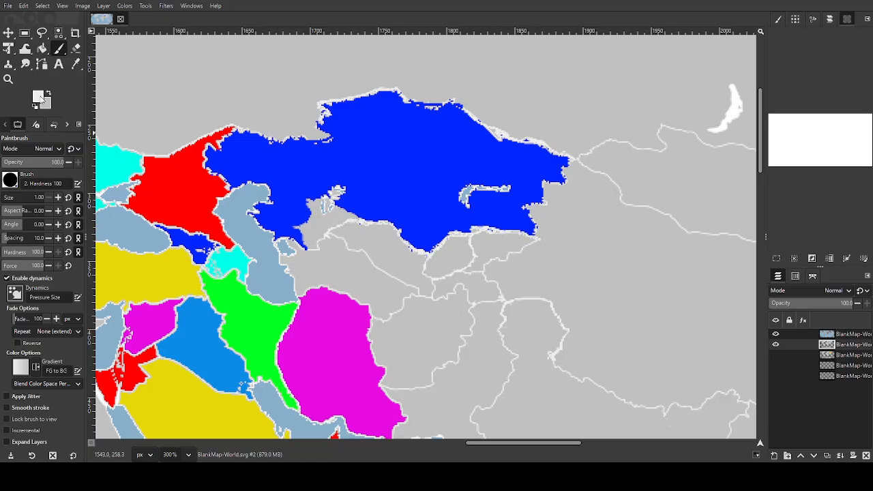
ctrl+click(307, 228)
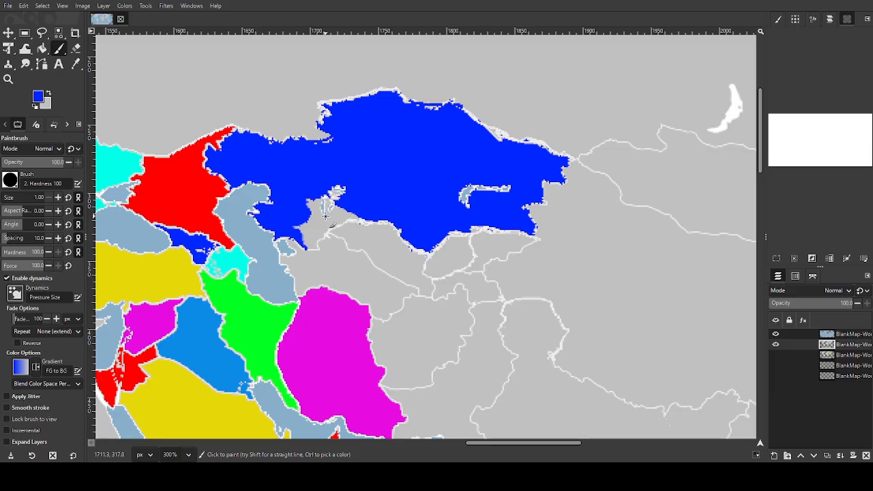
key(x)
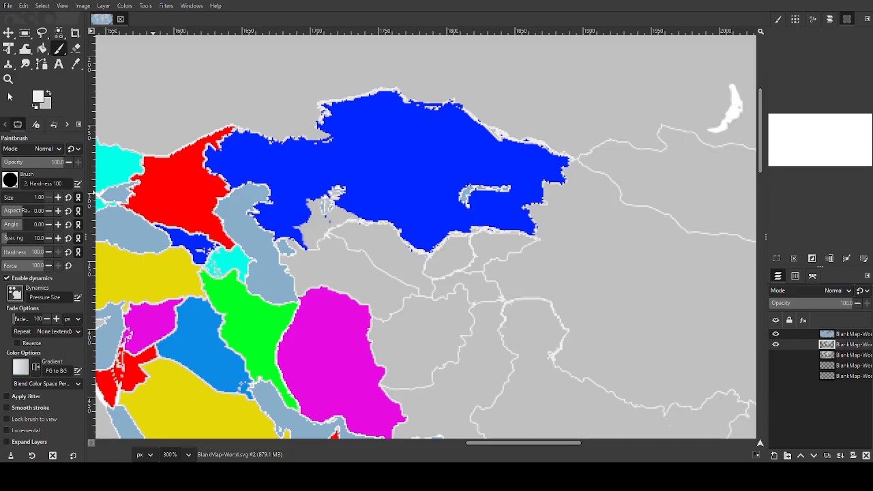
Try to bucket-fill the grey area south of the Aral Sea with blue, and undo the fill
click(43, 51)
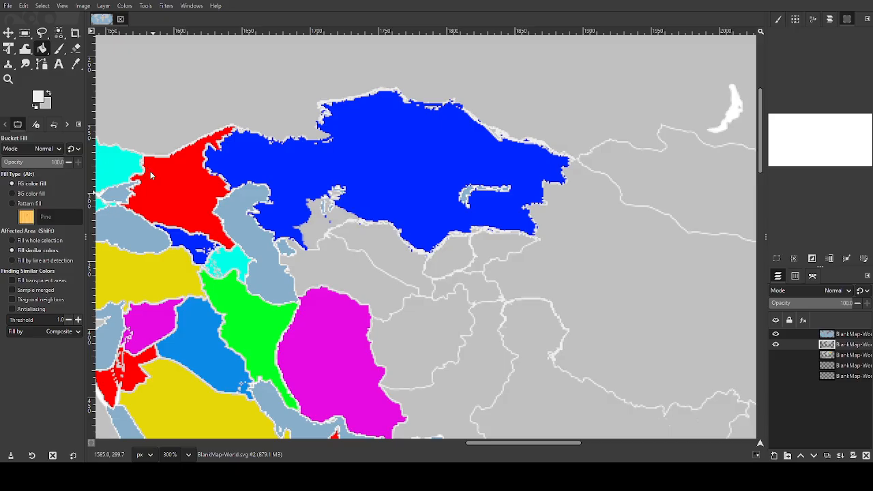
key(x)
click(326, 226)
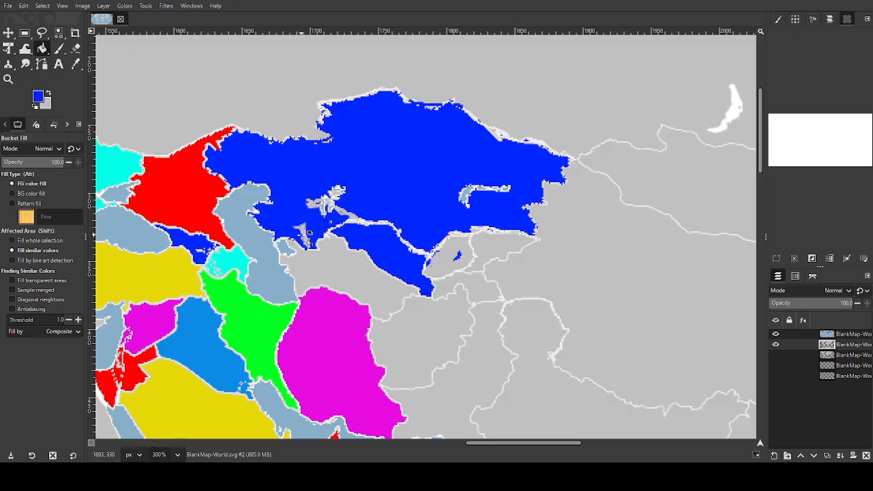
click(305, 238)
ctrl+click(273, 217)
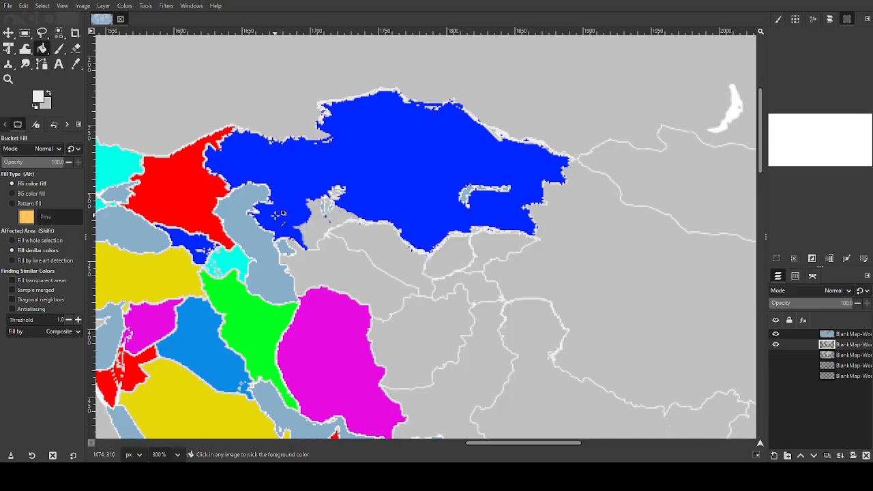
click(283, 222)
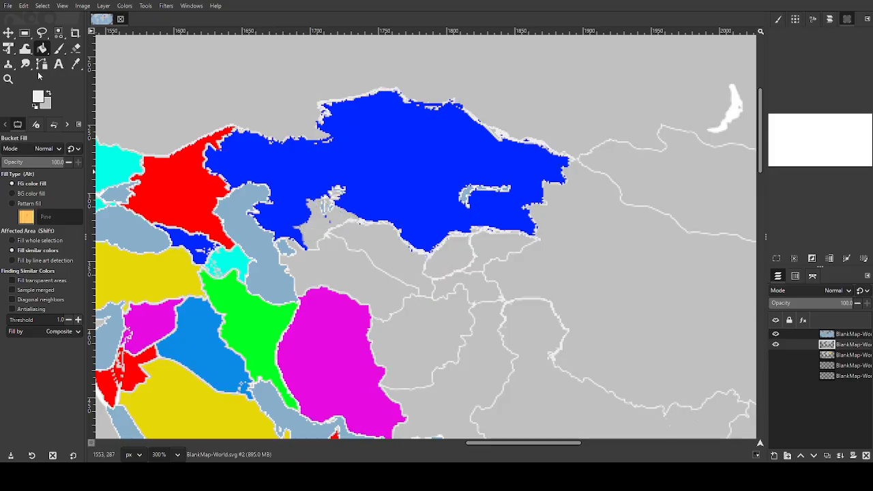
Close the gaps in the southern border with off-white brush strokes and fill the enclosed area below the Aral Sea with sampled blue
click(59, 48)
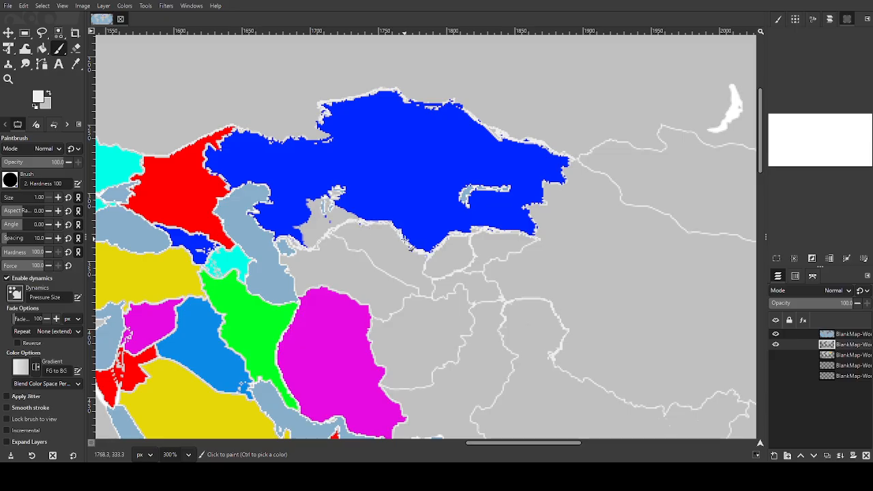
click(407, 244)
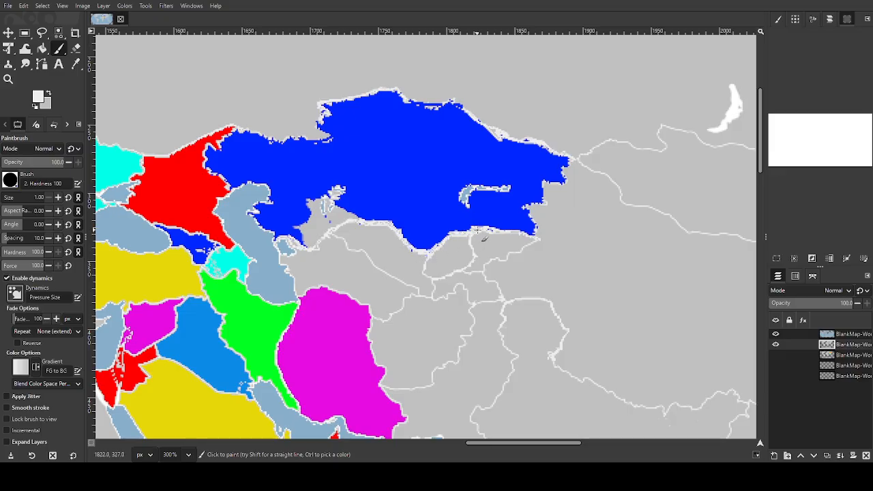
click(42, 48)
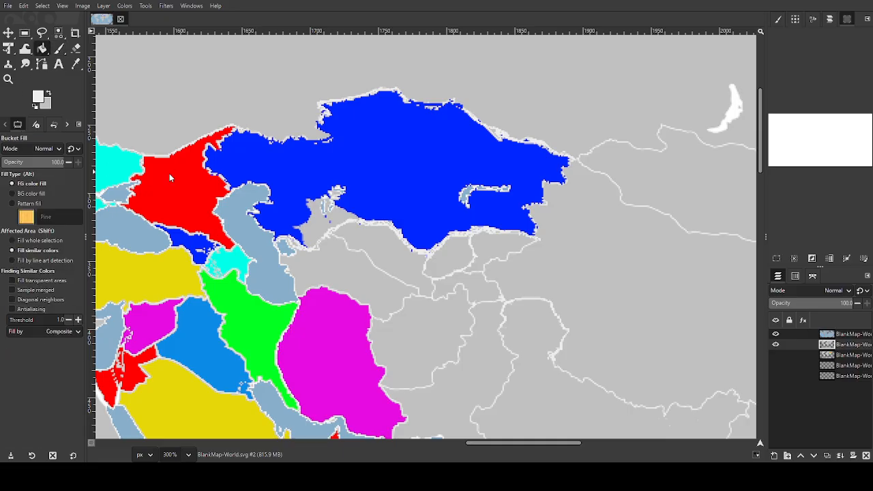
ctrl+click(300, 209)
click(316, 218)
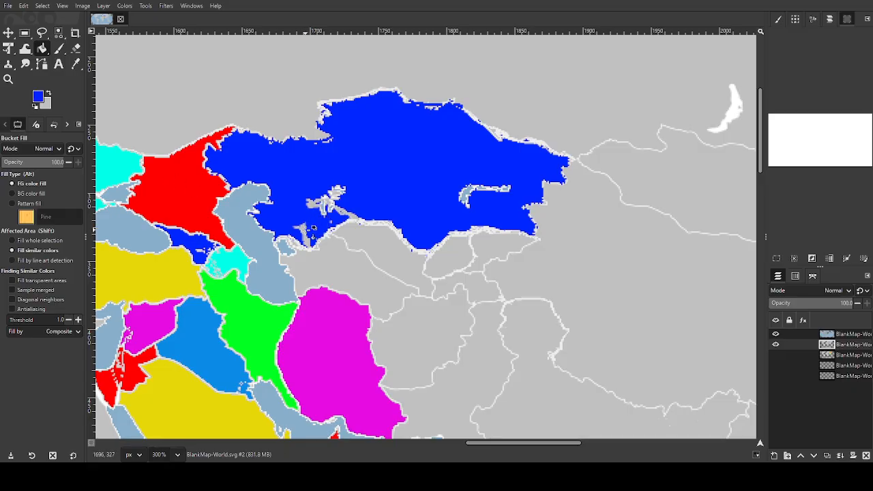
click(312, 238)
click(314, 237)
click(360, 218)
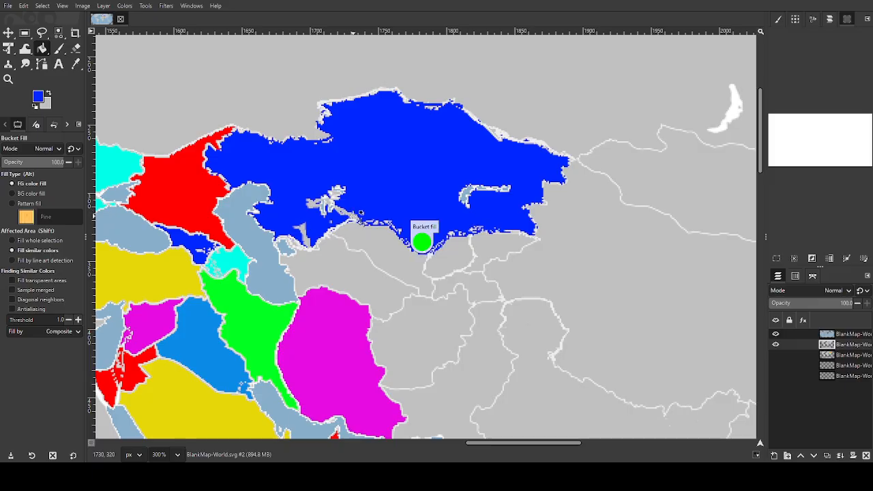
key(ctrl+z)
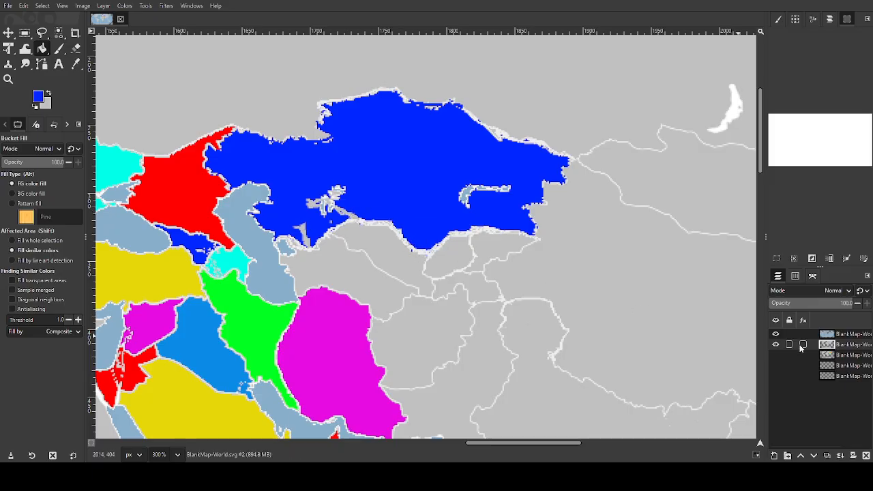
Fill the remaining grey patches around and below the Aral Sea on the top layer with blue
click(830, 334)
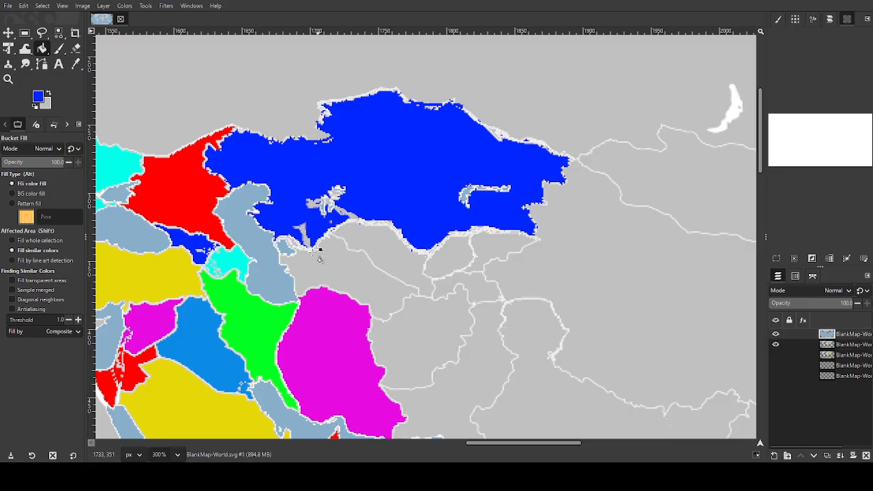
click(305, 232)
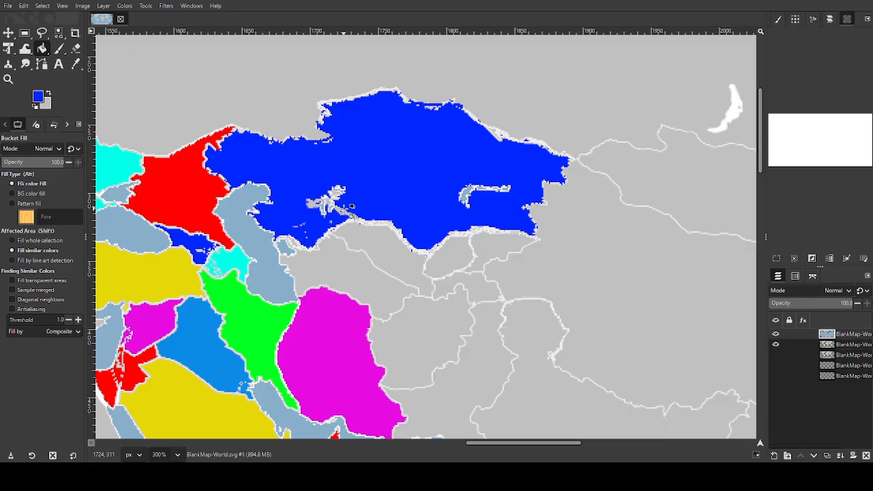
click(335, 204)
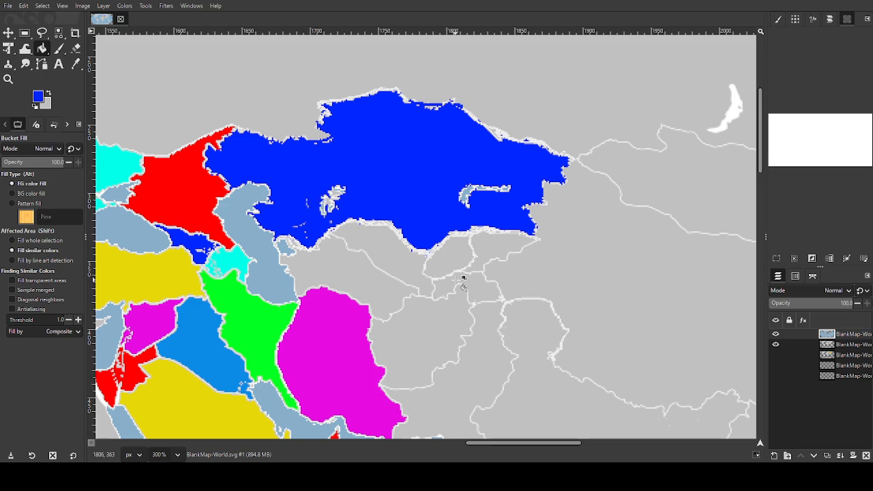
Try filling the grey area south of eastern Kazakhstan with magenta on the second and top layers, undoing both fills
click(827, 345)
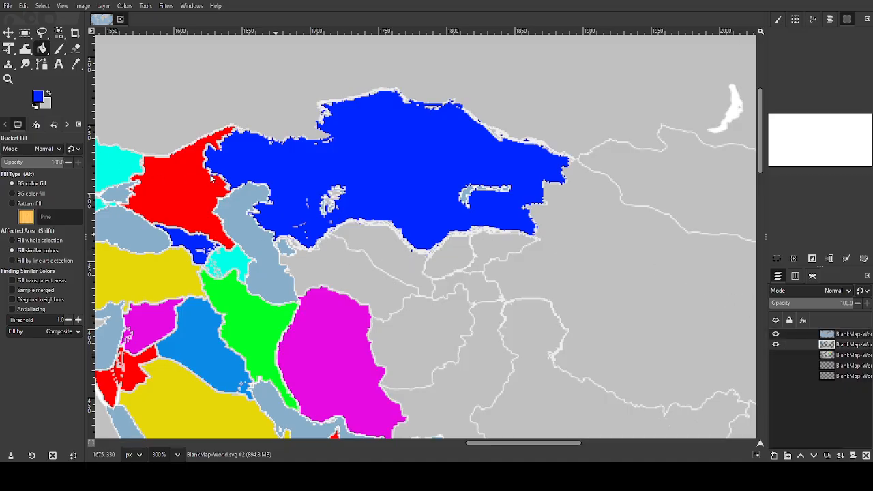
click(454, 267)
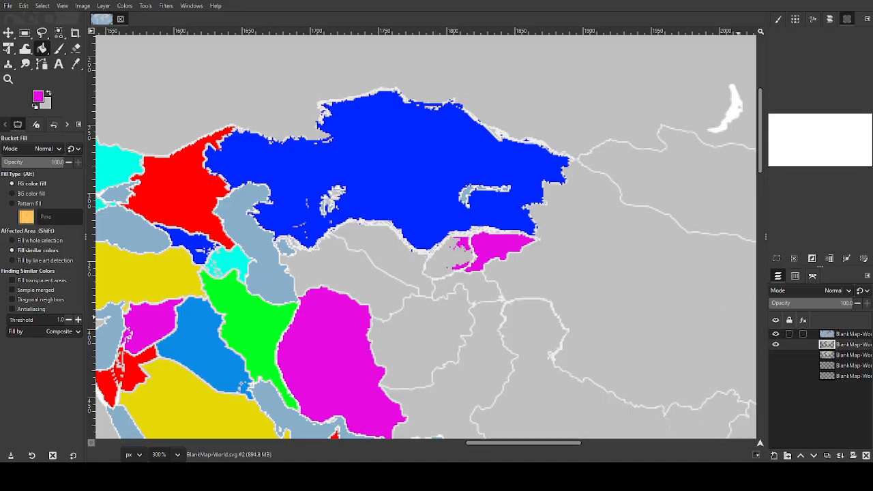
key(ctrl+z)
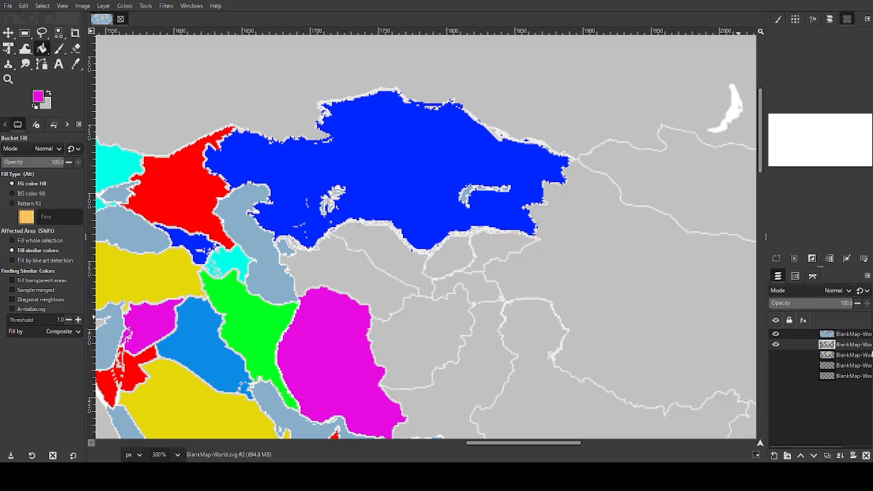
click(828, 335)
click(460, 261)
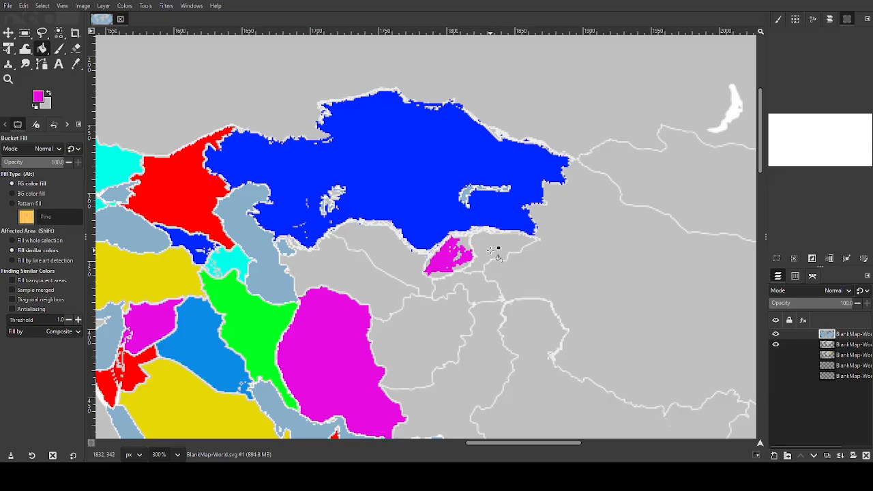
key(ctrl+z)
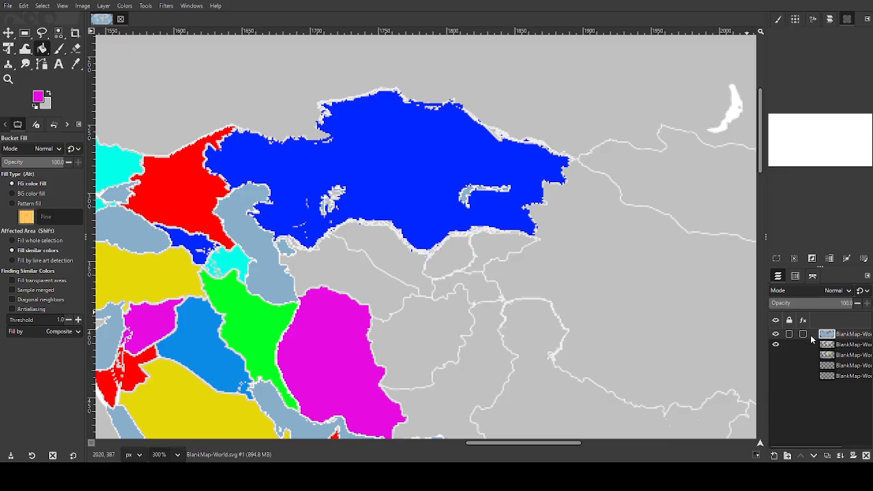
Toggle the top two map layers to compare them, and leave only the second layer visible
click(776, 345)
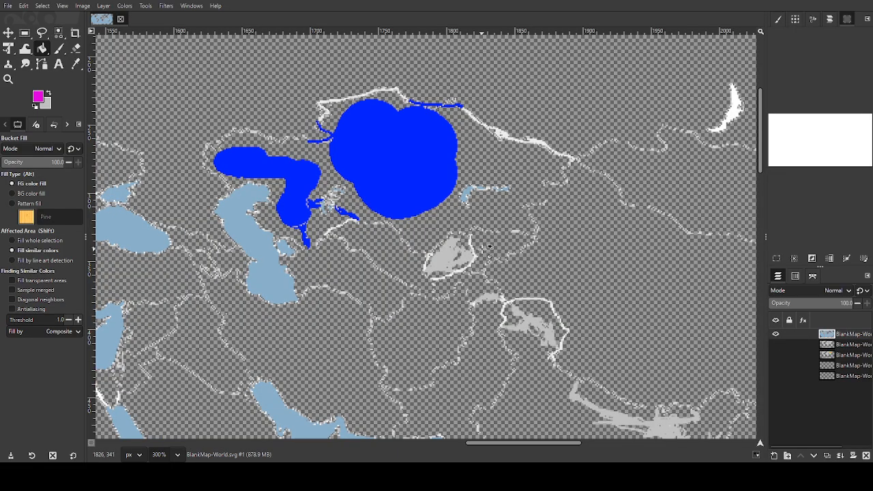
click(775, 344)
click(775, 334)
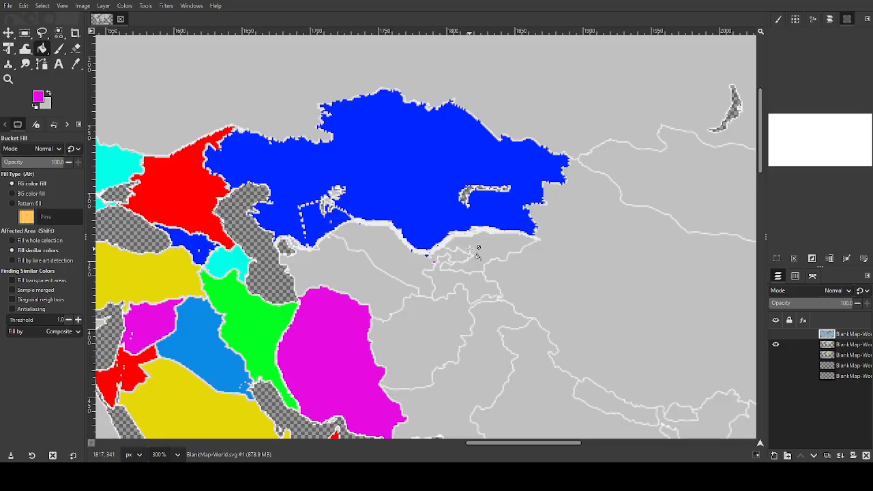
scroll(478, 261, down, 3)
scroll(478, 260, down, 2)
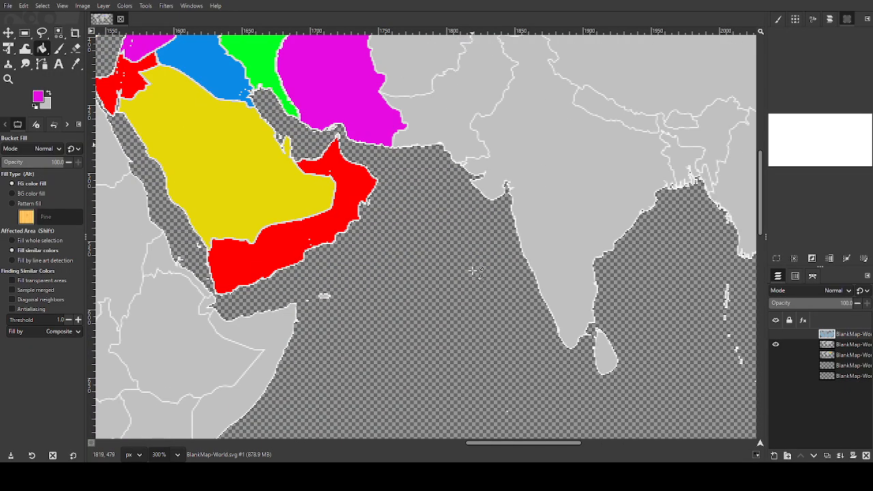
scroll(452, 282, up, 3)
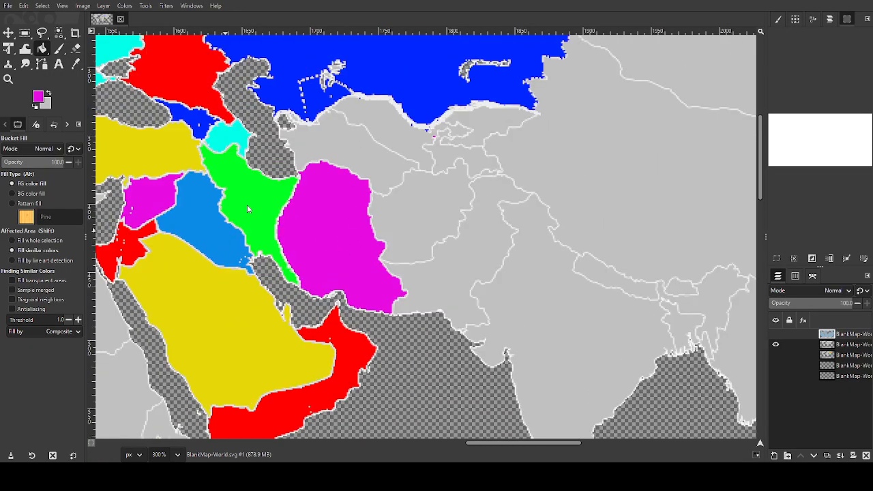
drag(548, 443, 449, 430)
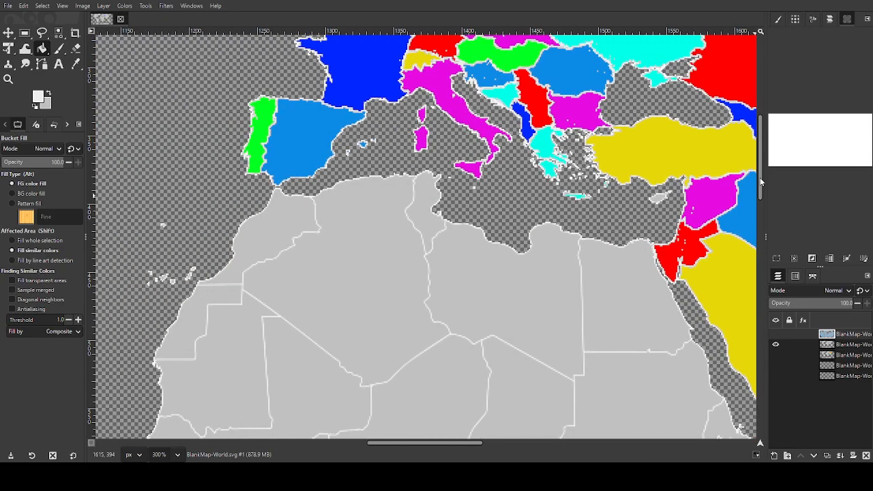
drag(761, 182, 762, 147)
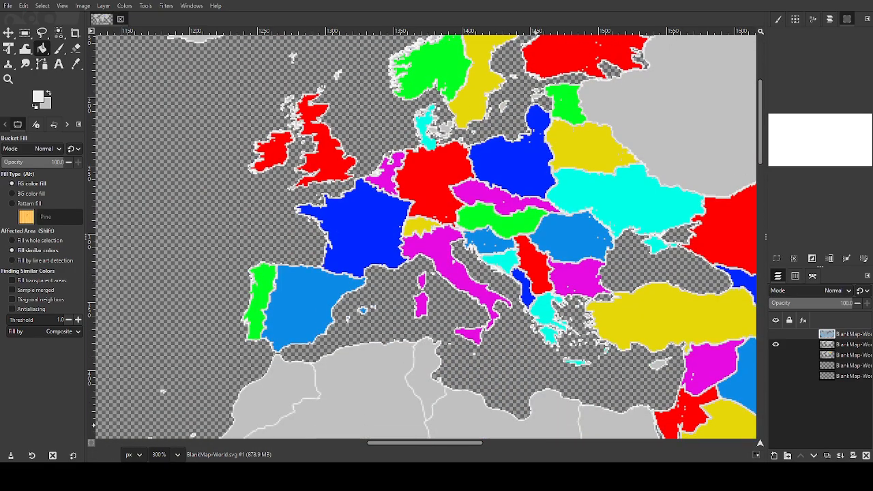
drag(453, 443, 532, 443)
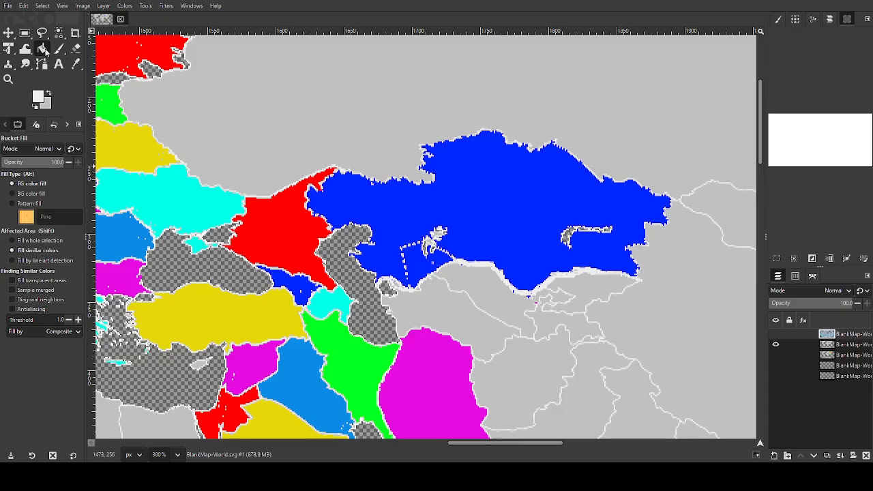
Paint over the small border lines just south of eastern Kazakhstan with grey on the second layer, using brush size 2
click(50, 92)
click(60, 49)
click(556, 302)
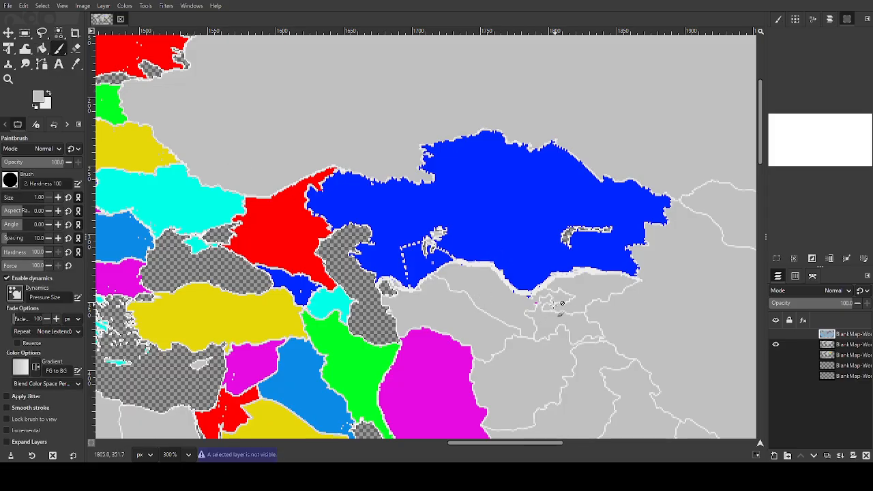
click(577, 299)
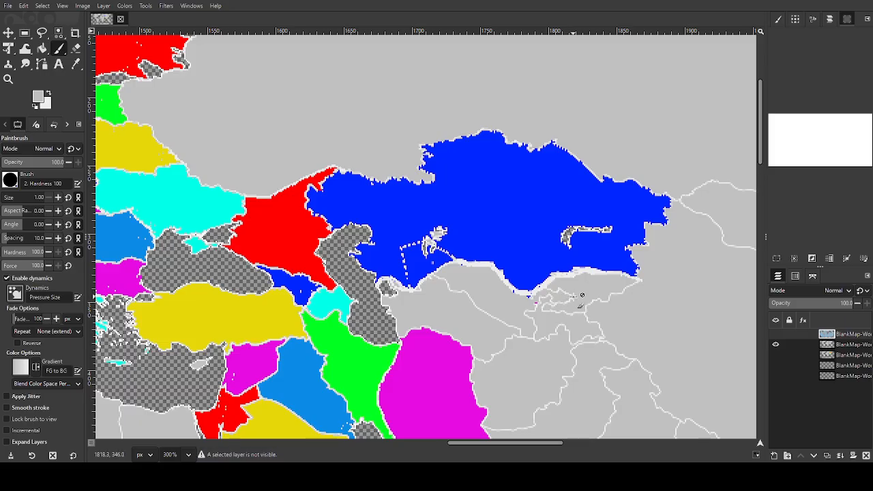
click(569, 299)
click(59, 197)
click(558, 296)
click(581, 300)
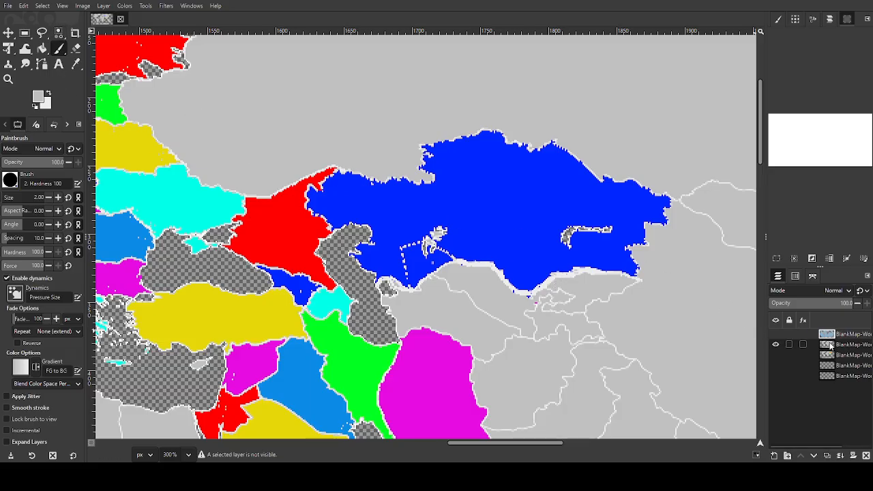
click(830, 346)
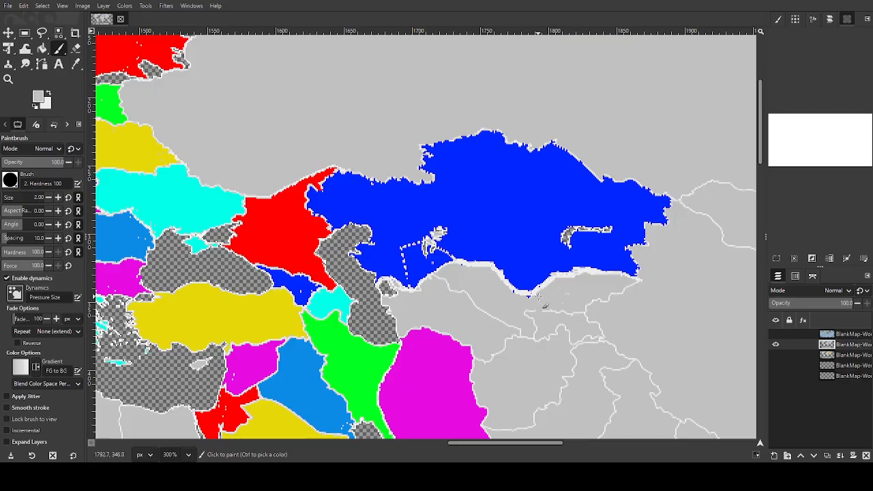
Draw a closed off-white oval outline just below Kazakhstan's southeastern border
click(49, 92)
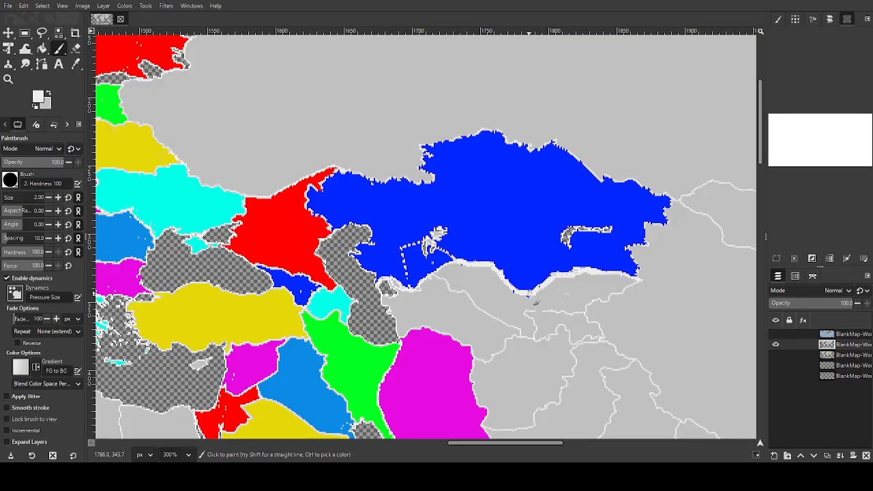
mouse_move(529, 292)
mouse_down()
mouse_move(524, 304)
mouse_move(554, 315)
mouse_move(574, 301)
mouse_move(569, 292)
mouse_up()
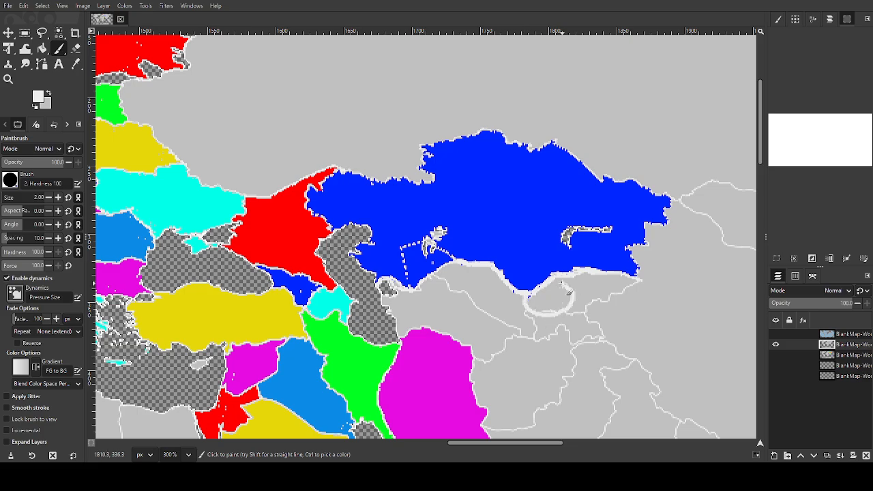
Paint over the inner borders of Nepal, Bhutan and Bangladesh with grey, raising the brush size to 4
scroll(564, 293, down, 5)
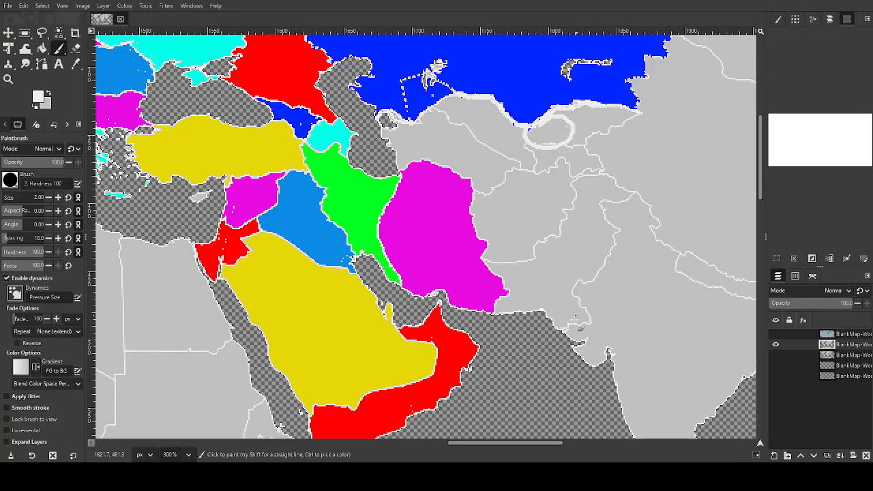
drag(509, 440, 551, 440)
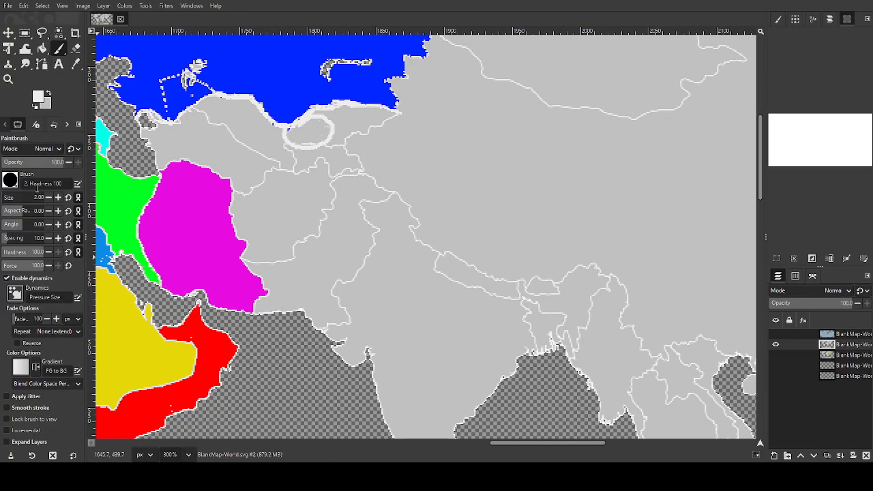
scroll(42, 197, down, 1)
click(50, 93)
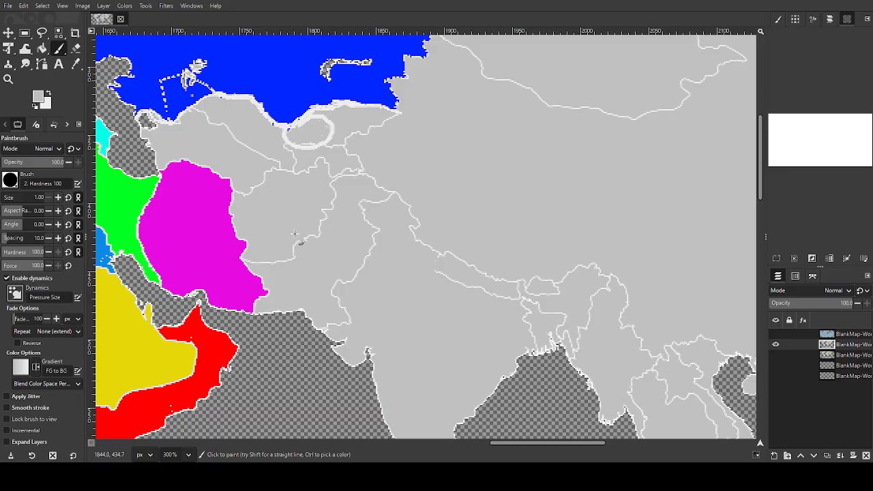
click(57, 198)
click(57, 198)
click(57, 197)
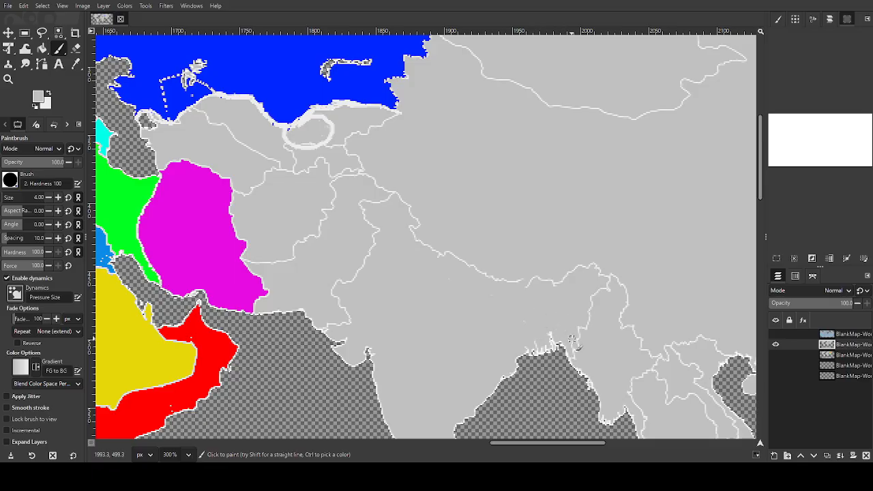
Retouch the border line north of India with off-white at brush size 1
click(52, 93)
click(48, 197)
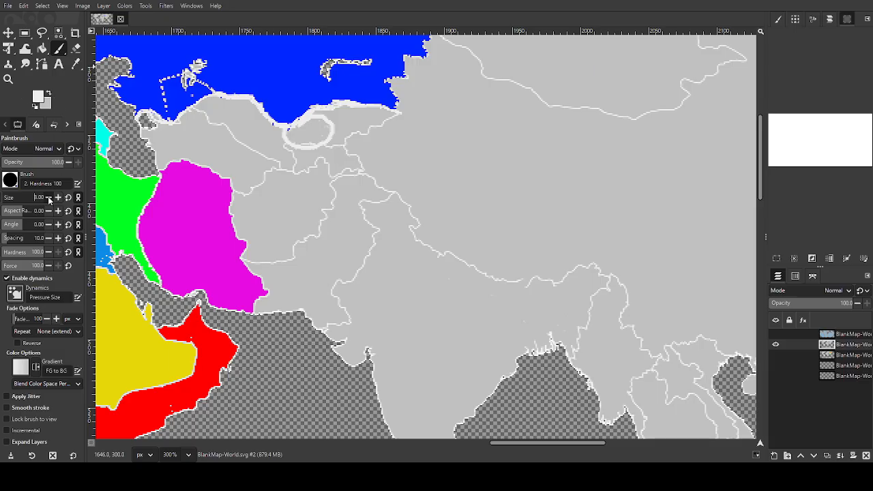
click(49, 197)
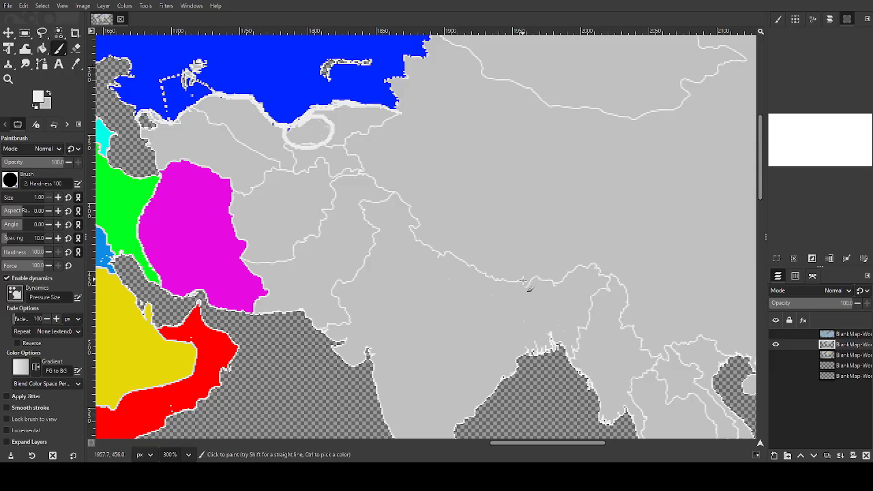
scroll(564, 304, down, 2)
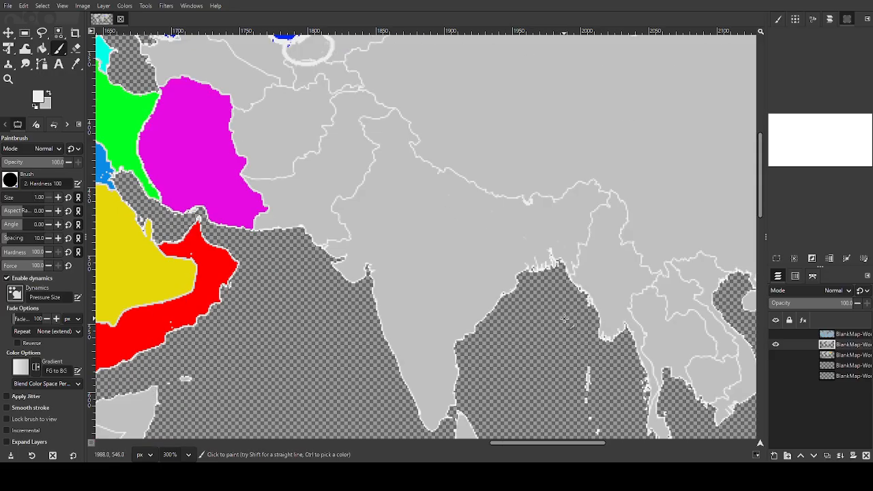
scroll(565, 317, up, 3)
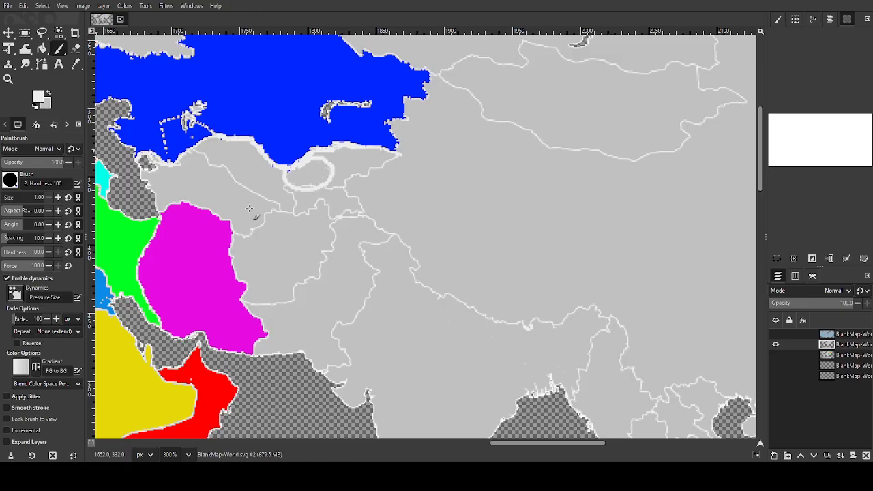
Bucket-fill the outlined oval below Kazakhstan's southeastern border with red
click(48, 92)
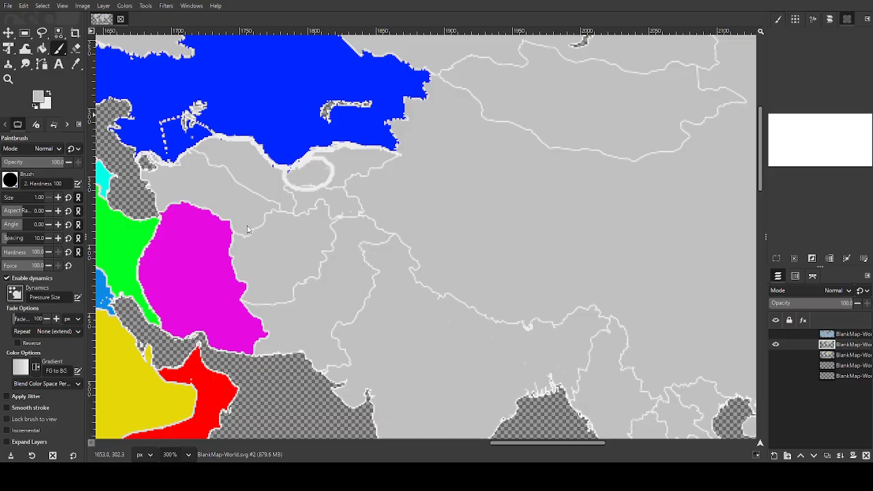
click(212, 176)
click(281, 182)
click(41, 48)
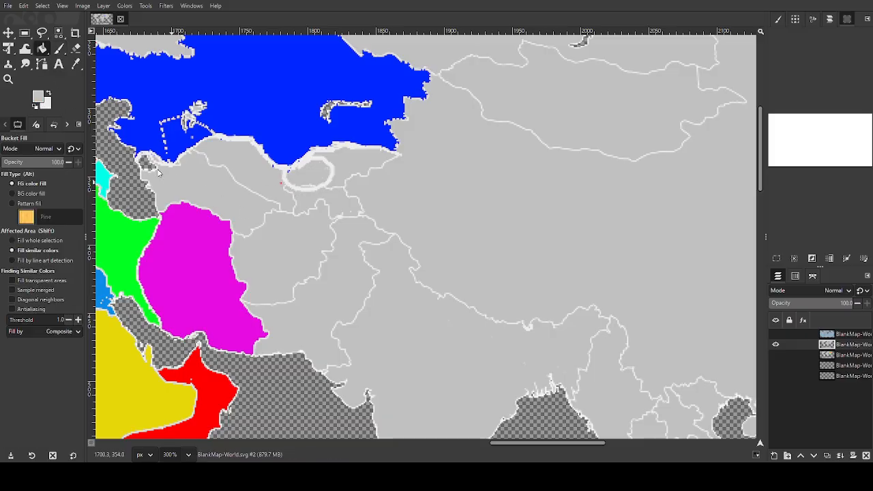
click(302, 173)
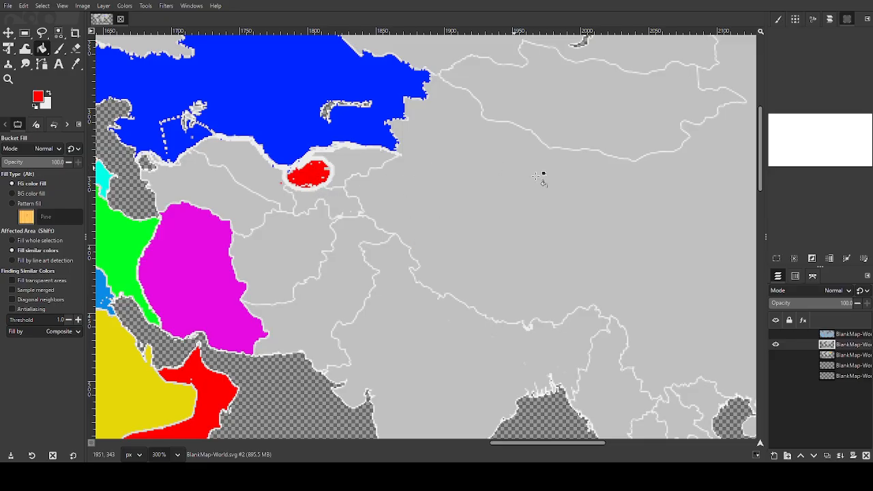
Fill Turkmenistan with sampled red and the neighbouring Uzbekistan area with sampled magenta
drag(537, 443, 511, 440)
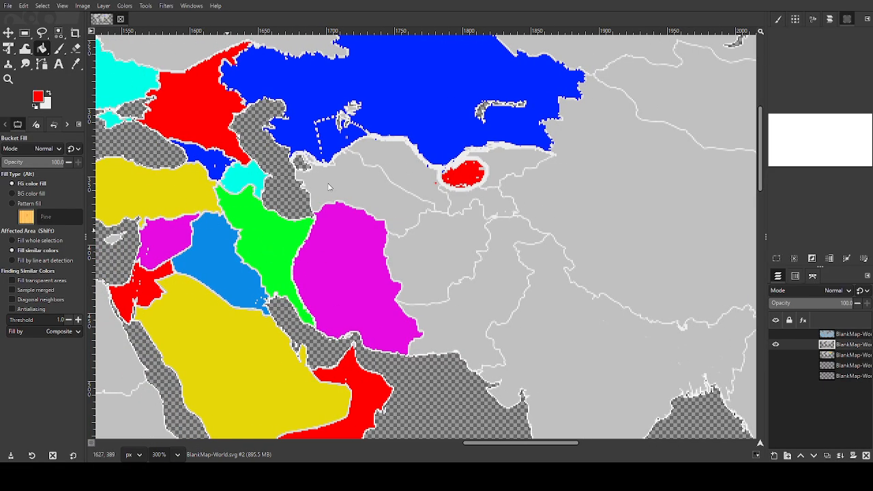
ctrl+click(258, 222)
ctrl+click(464, 175)
click(372, 184)
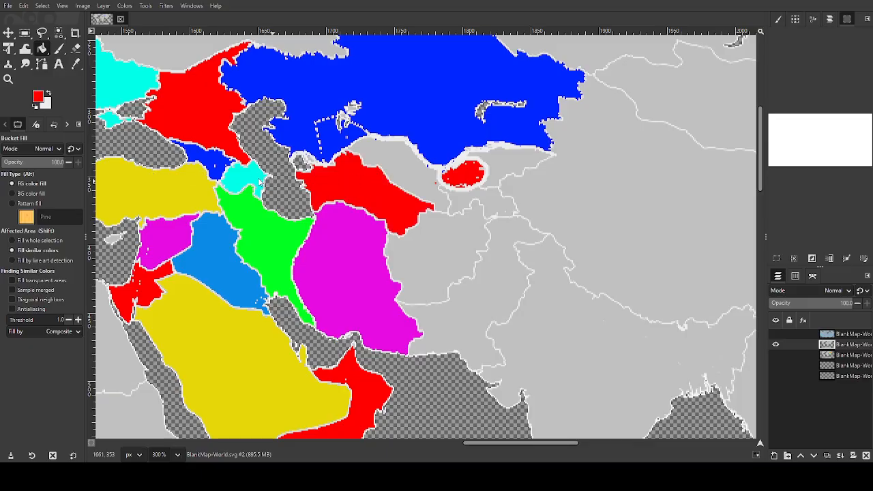
ctrl+click(167, 235)
click(397, 170)
Fill Afghanistan with sampled cyan and Pakistan with sampled green
ctrl+click(242, 178)
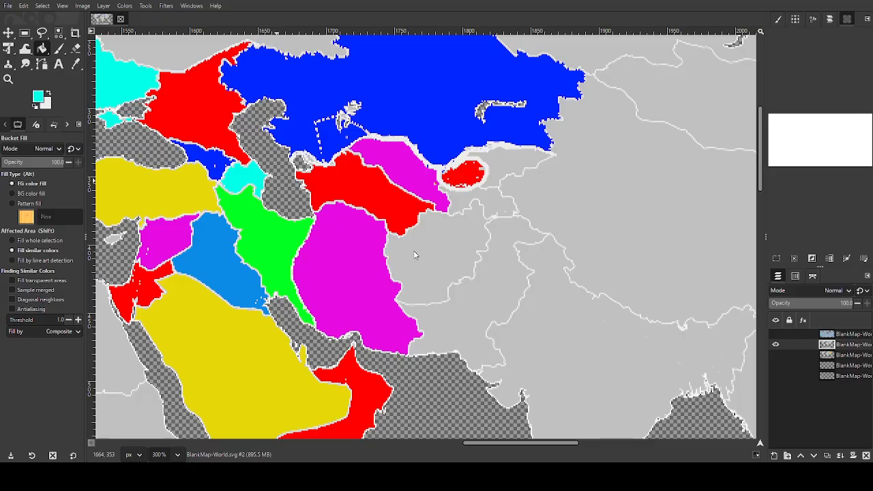
click(428, 253)
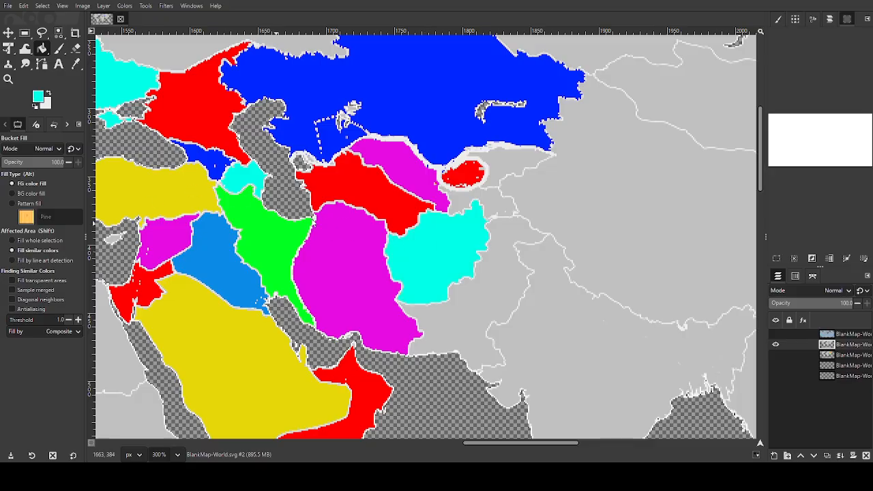
ctrl+click(253, 226)
click(509, 305)
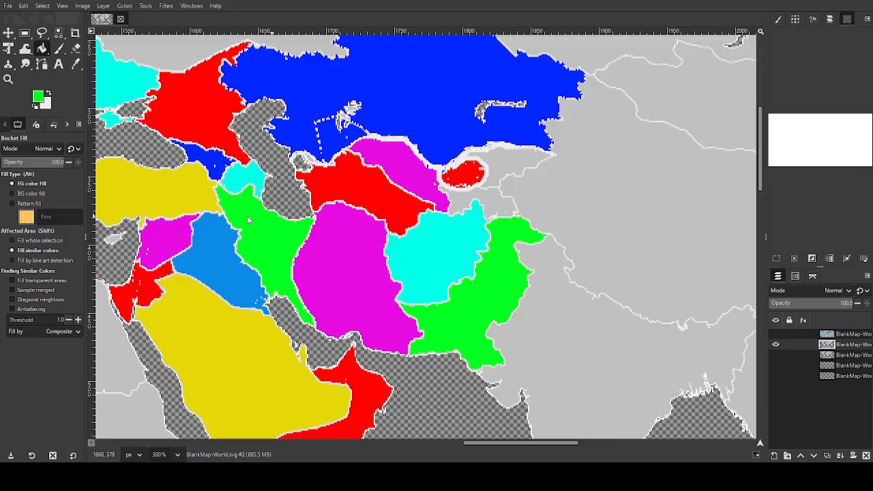
Try bucket-filling Pakistan with sampled off-white, and undo the fill
ctrl+click(194, 201)
ctrl+click(633, 276)
click(518, 243)
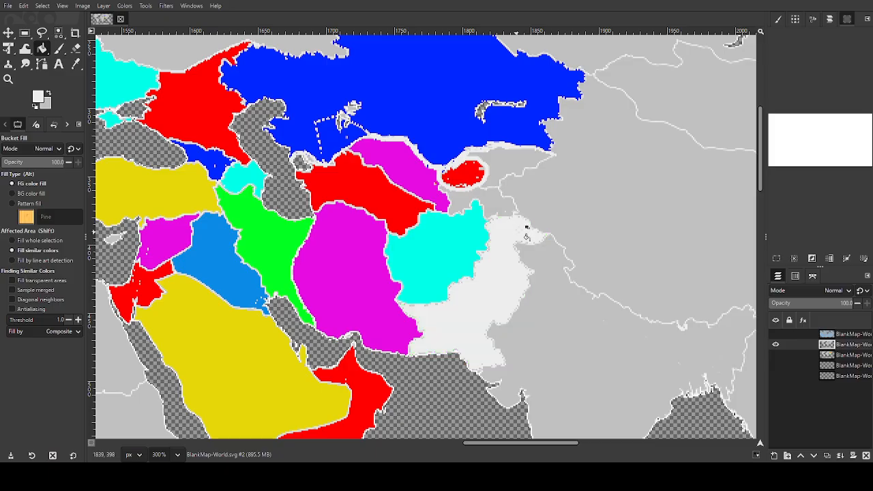
key(ctrl+z)
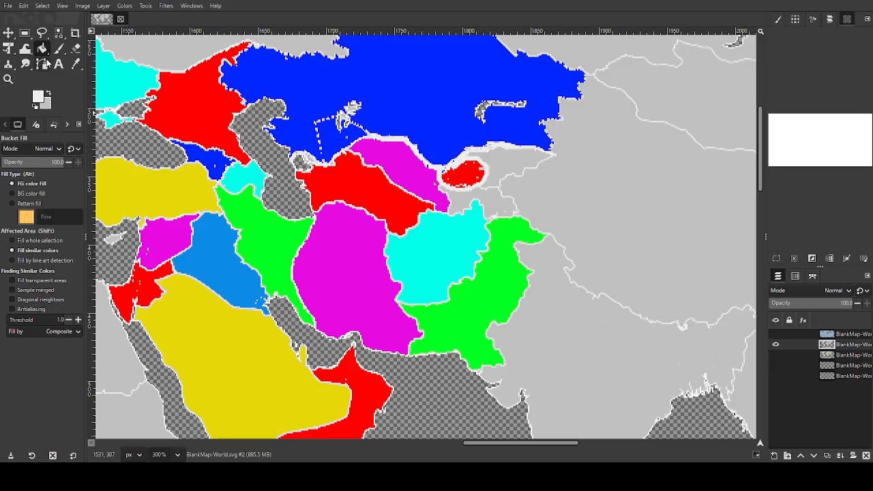
Draw an off-white border around the Kashmir area and paint over Pakistan's green northeastern corner with grey at brush size 4
key(p)
mouse_move(520, 242)
mouse_down()
mouse_move(522, 229)
mouse_move(541, 217)
mouse_move(566, 220)
mouse_move(580, 238)
mouse_move(577, 254)
mouse_up()
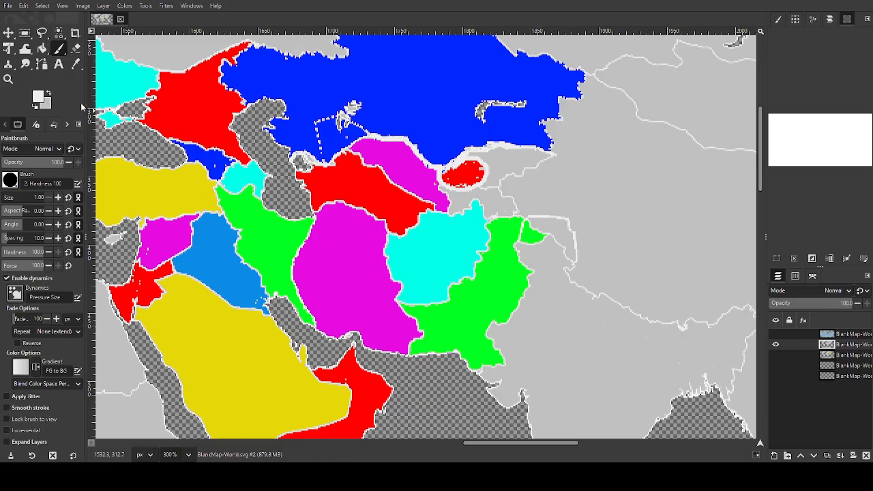
click(48, 94)
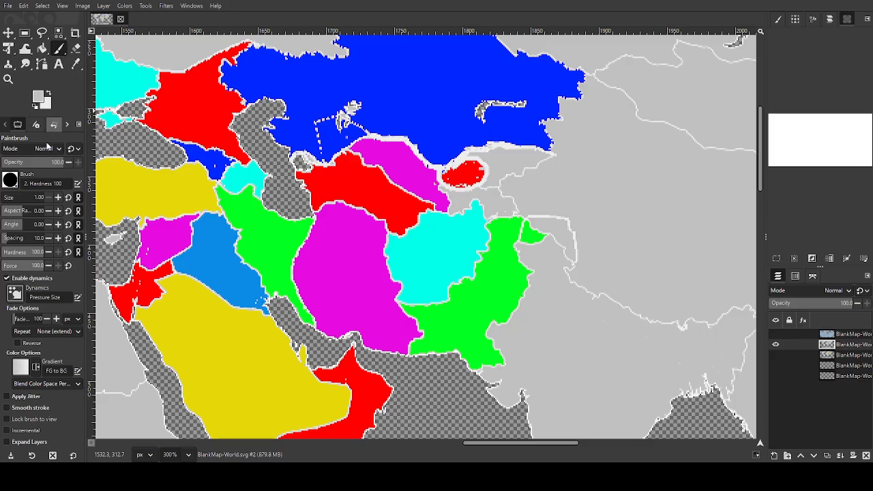
click(58, 197)
mouse_move(550, 243)
mouse_down()
mouse_move(547, 223)
mouse_move(530, 228)
mouse_move(535, 220)
mouse_up()
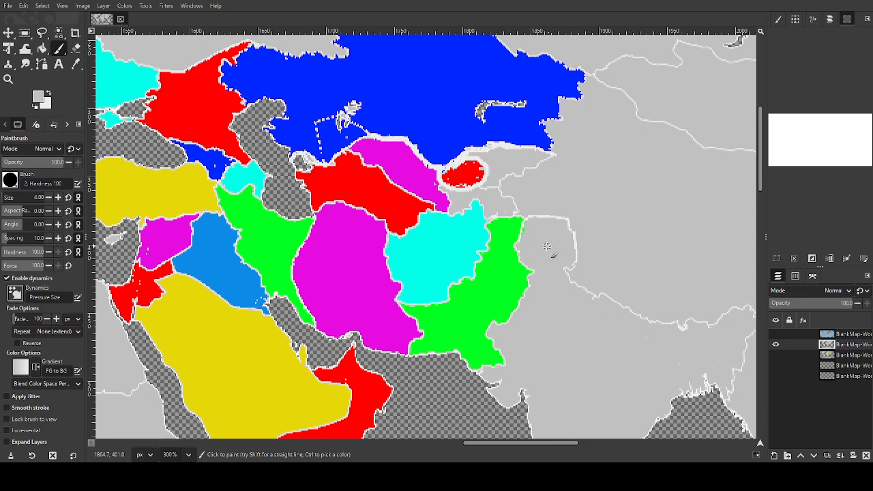
click(49, 93)
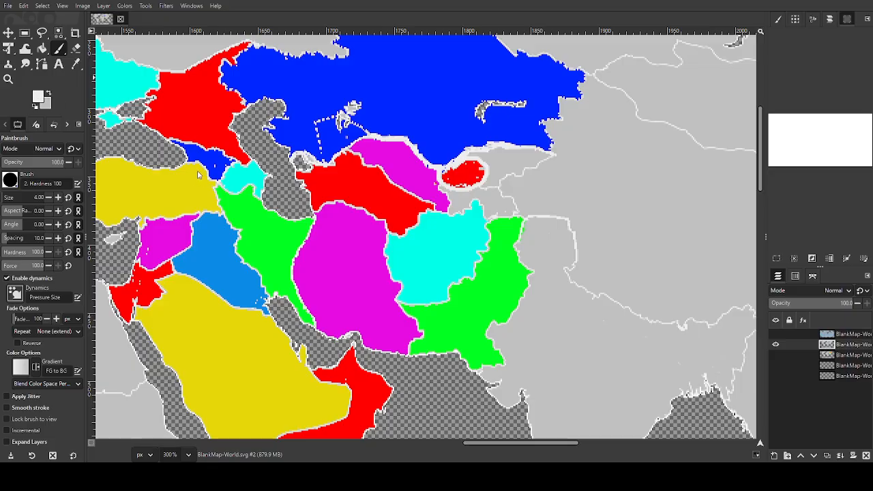
Mark Tajikistan with a dab of medium blue and bucket-fill the country with medium blue sampled from Iraq
click(403, 187)
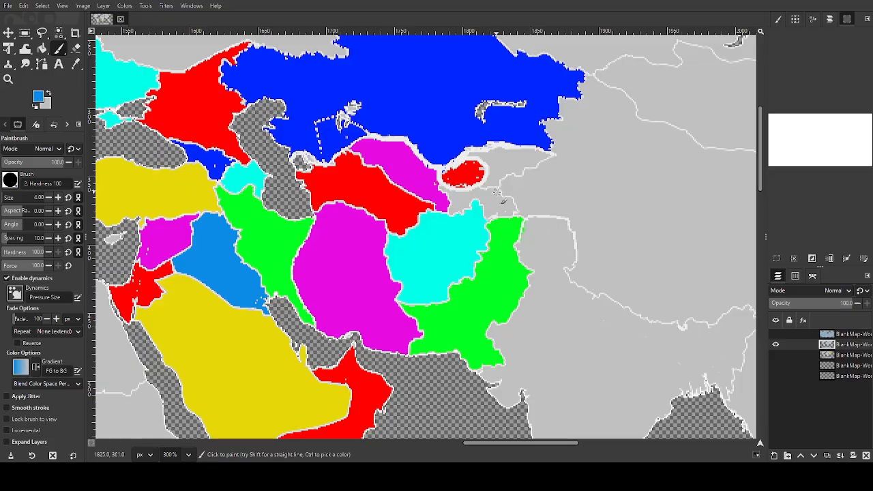
ctrl+click(268, 209)
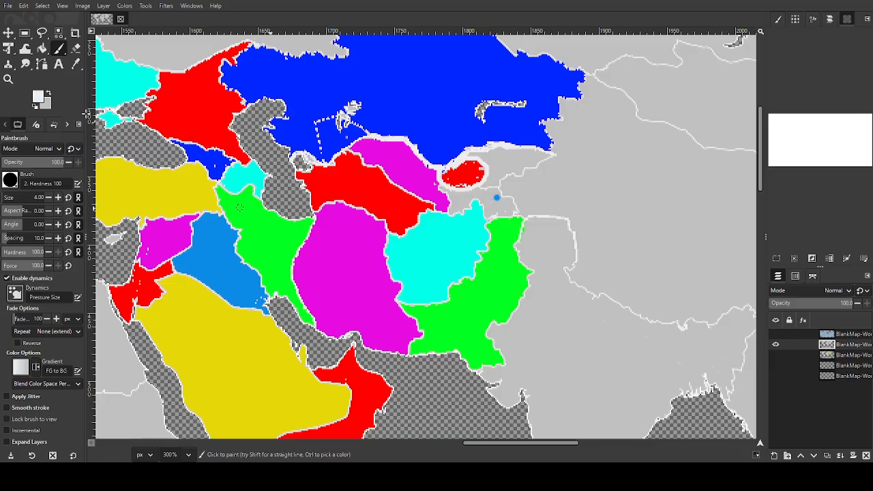
click(42, 49)
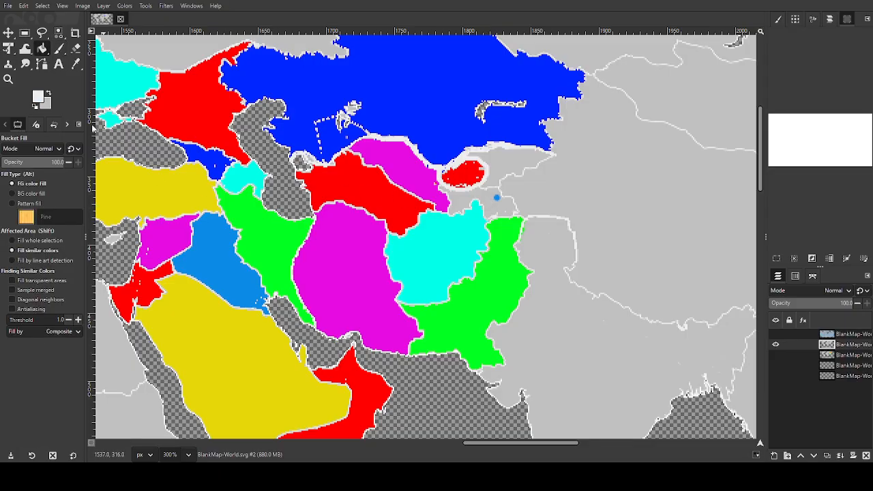
ctrl+click(218, 259)
click(496, 198)
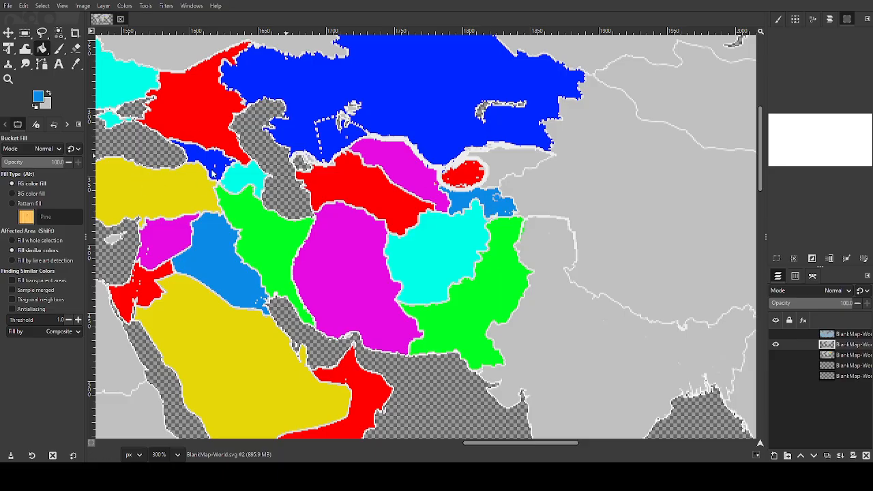
Bucket-fill Kyrgyzstan with sampled cyan
ctrl+click(391, 156)
ctrl+click(225, 179)
click(528, 160)
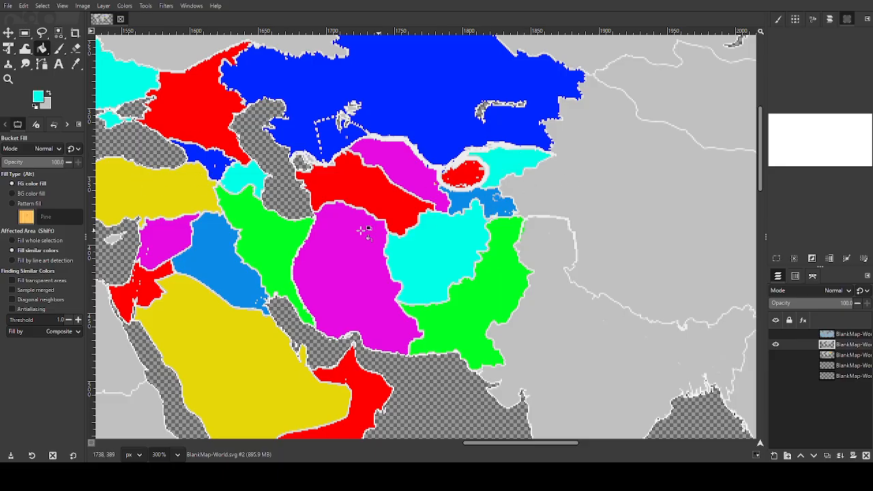
Bucket-fill India and its joined neighbours with sampled yellow, and Sri Lanka with sampled dark blue
ctrl+click(196, 195)
click(574, 353)
scroll(607, 319, down, 4)
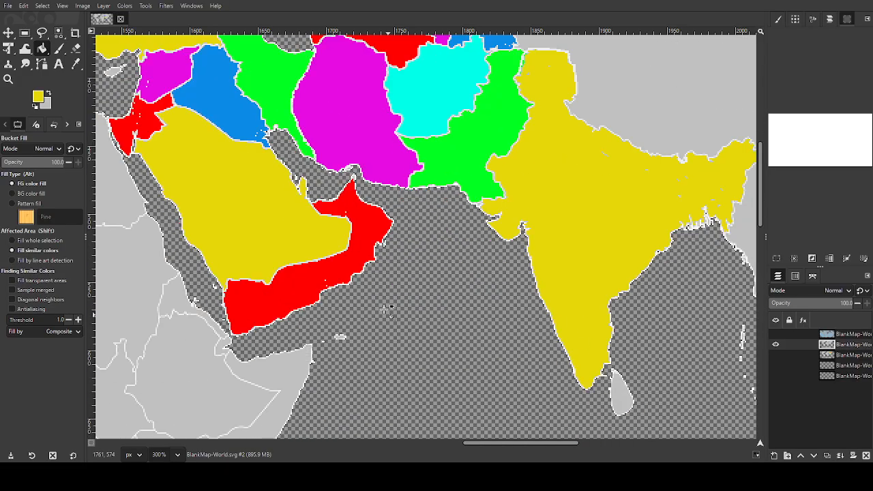
ctrl+click(644, 431)
click(622, 394)
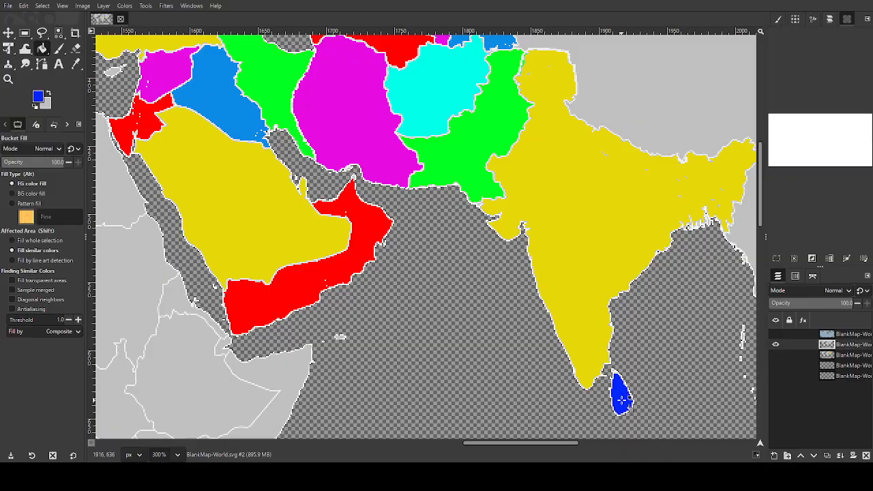
scroll(622, 382, up, 8)
scroll(598, 228, up, 1)
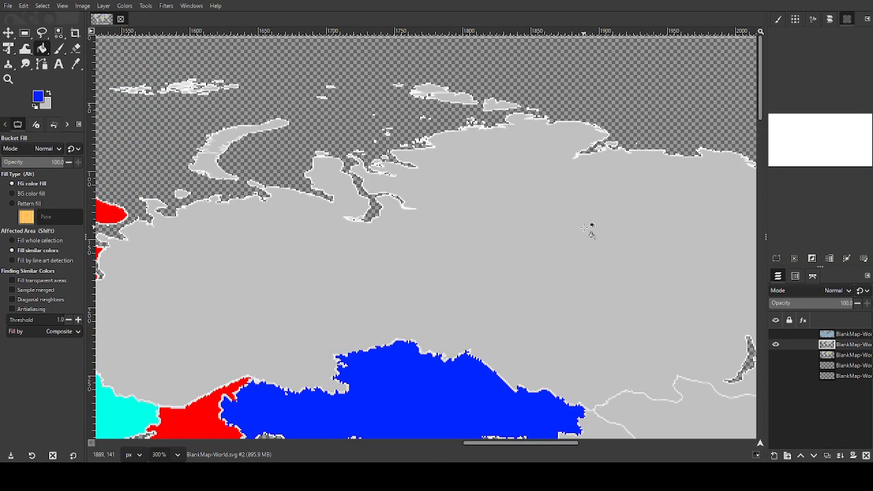
scroll(604, 214, down, 4)
scroll(604, 214, down, 15)
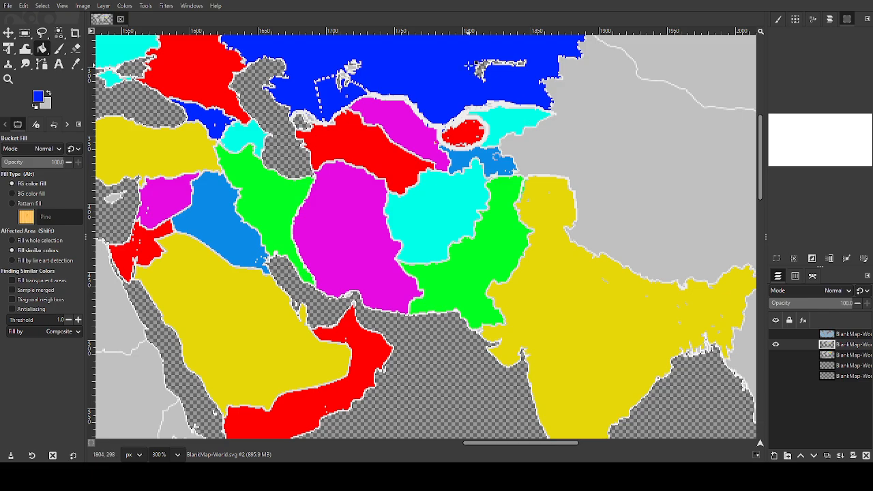
scroll(263, 235, down, 4)
scroll(267, 244, up, 2)
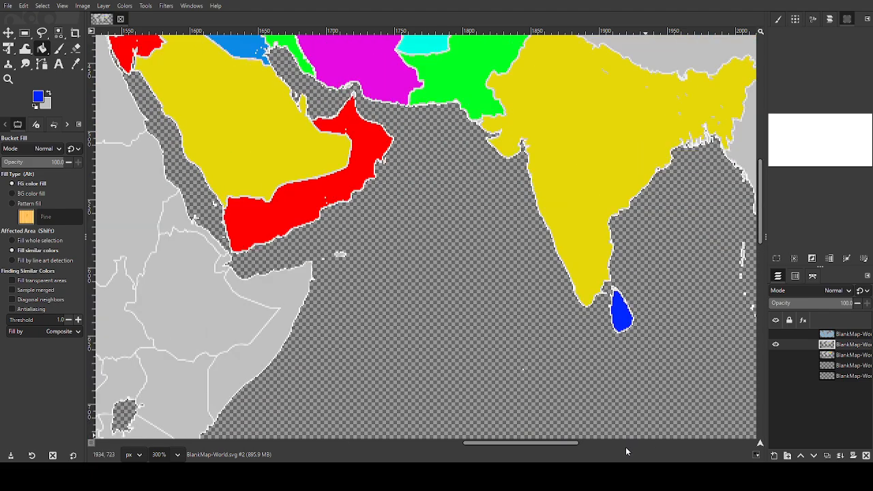
Paint over the Laos–Thailand and Cambodia–Vietnam borders with grey, using the Paintbrush at size 4
drag(504, 446, 576, 443)
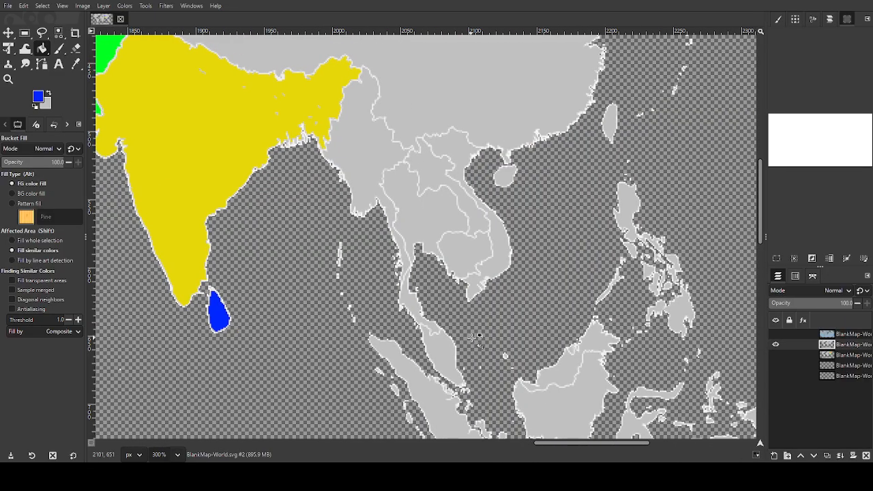
scroll(477, 330, up, 5)
scroll(478, 330, down, 5)
scroll(491, 321, up, 5)
scroll(501, 308, down, 5)
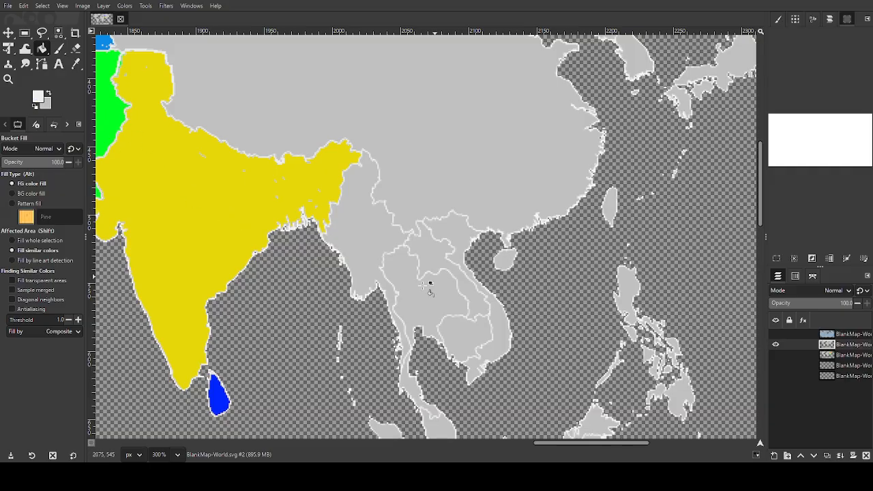
click(58, 48)
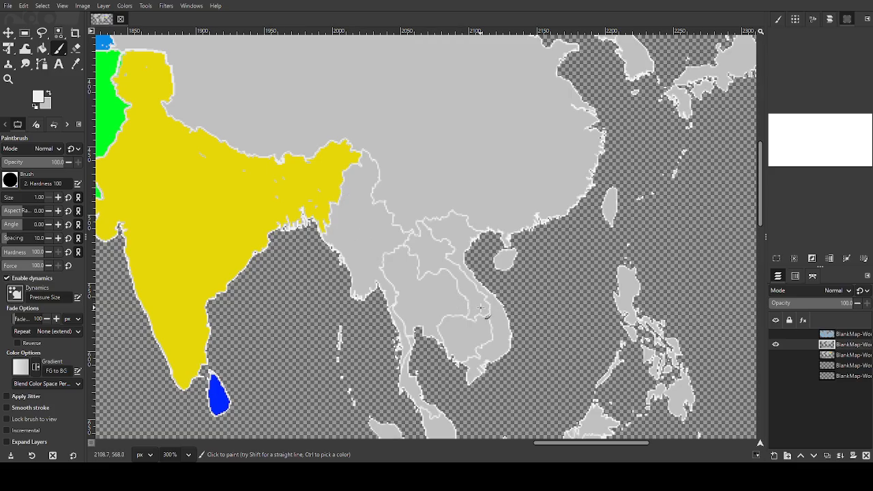
scroll(476, 308, down, 2)
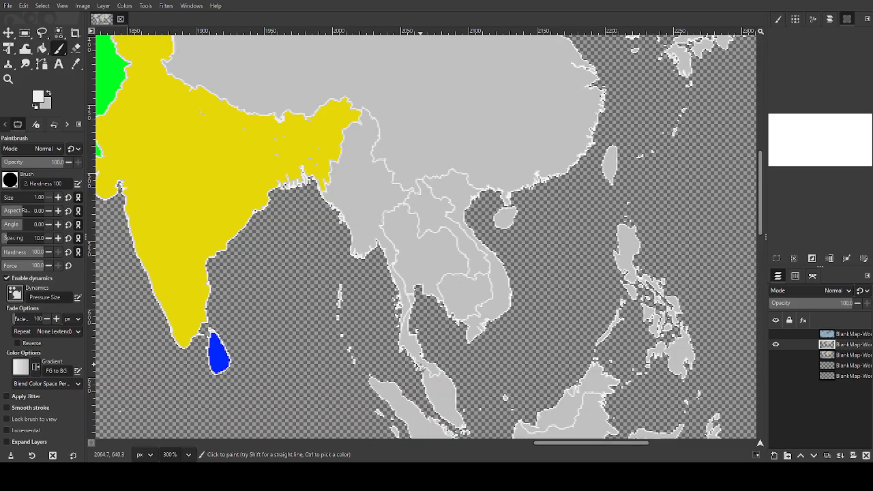
scroll(239, 285, down, 4)
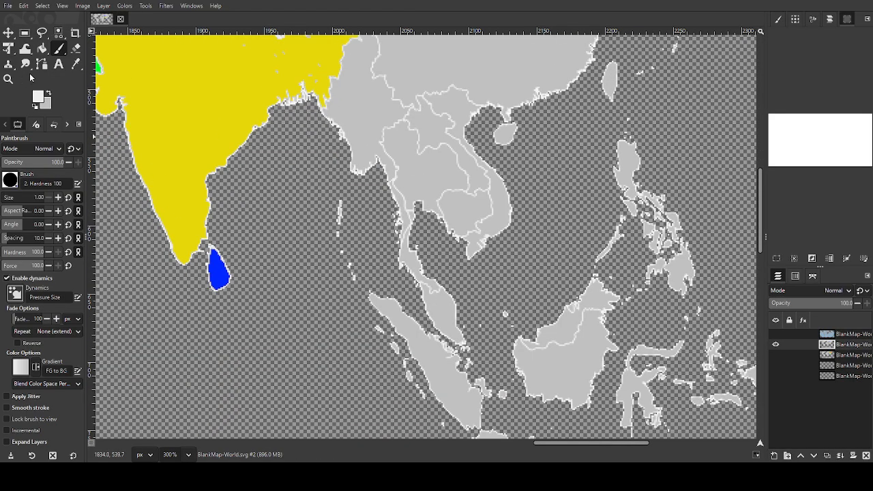
click(48, 93)
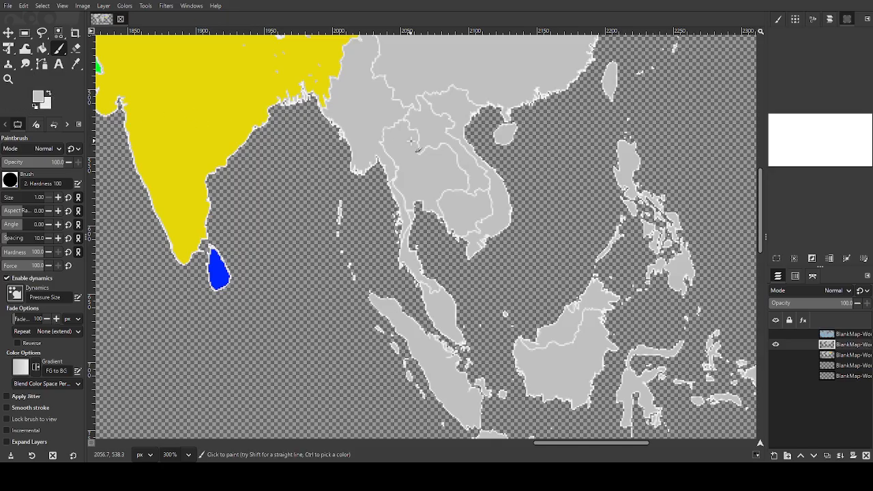
click(58, 198)
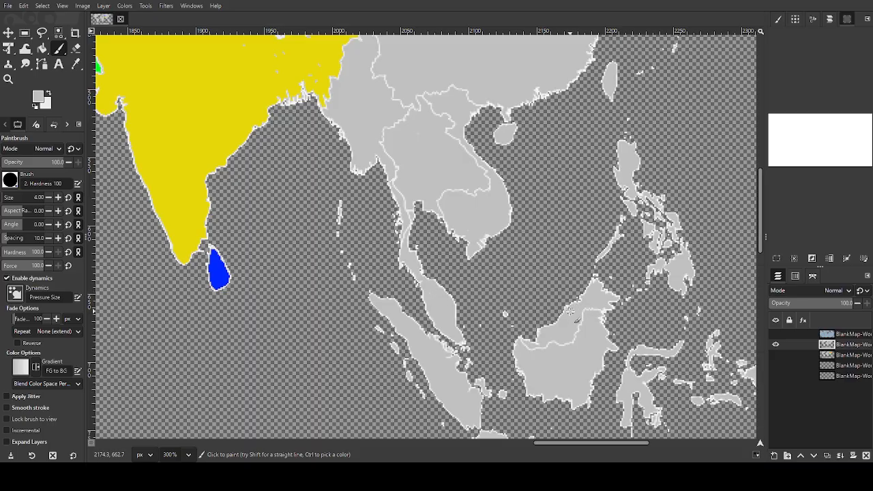
Mark the middle of New Guinea with a magenta paintbrush dab at size 4
scroll(577, 311, down, 3)
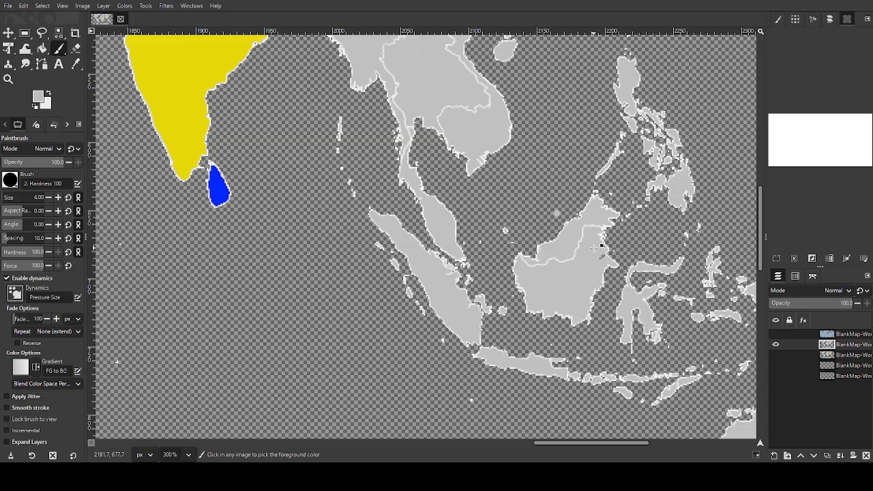
scroll(580, 231, down, 1)
scroll(603, 235, up, 3)
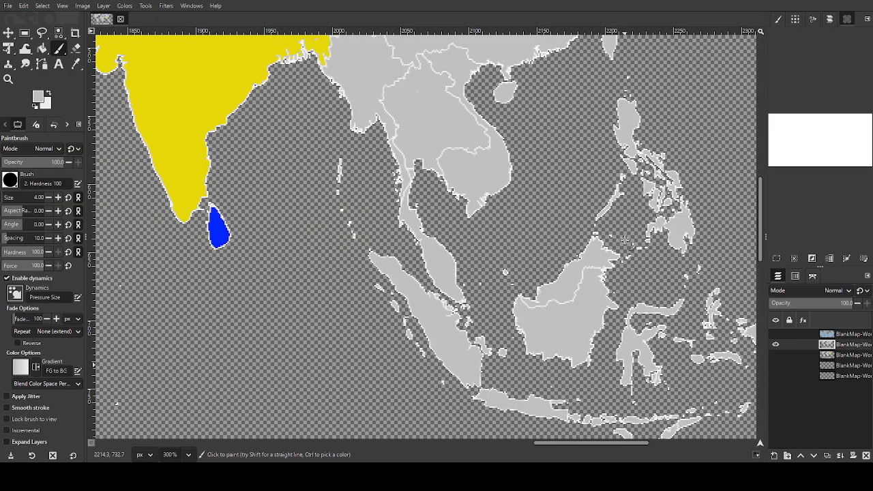
scroll(627, 228, up, 1)
scroll(631, 232, down, 3)
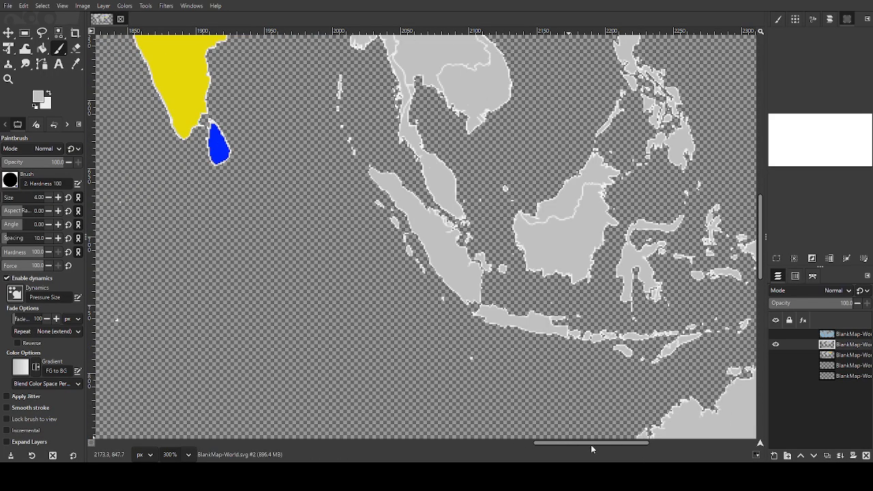
drag(607, 442, 667, 440)
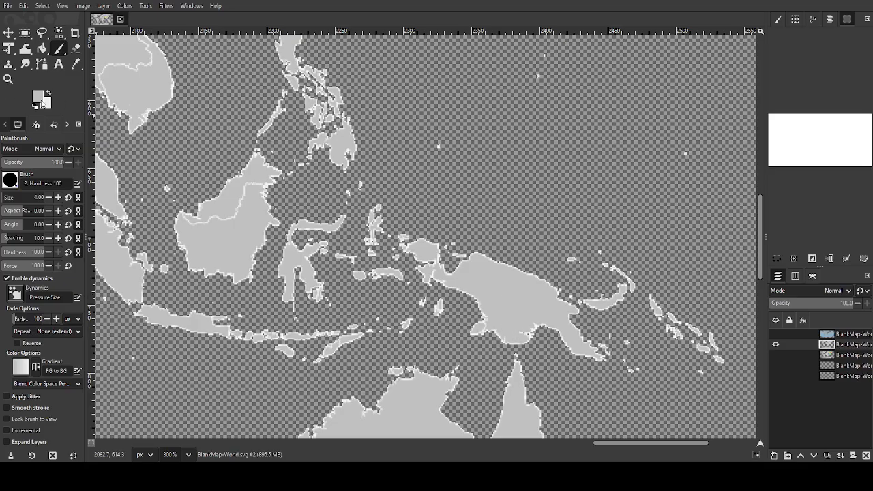
click(525, 281)
click(528, 300)
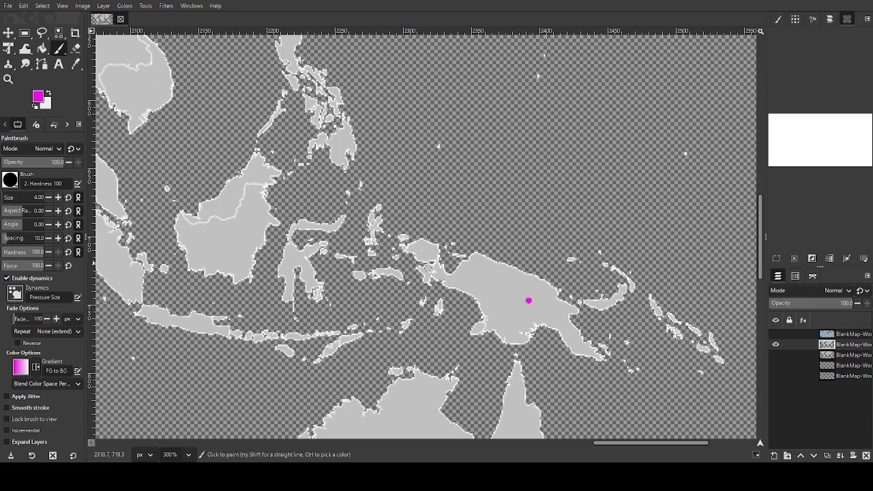
Bucket-fill New Guinea, its northwestern peninsula, the small island off its south coast and New Britain with the sampled magenta
ctrl+click(256, 224)
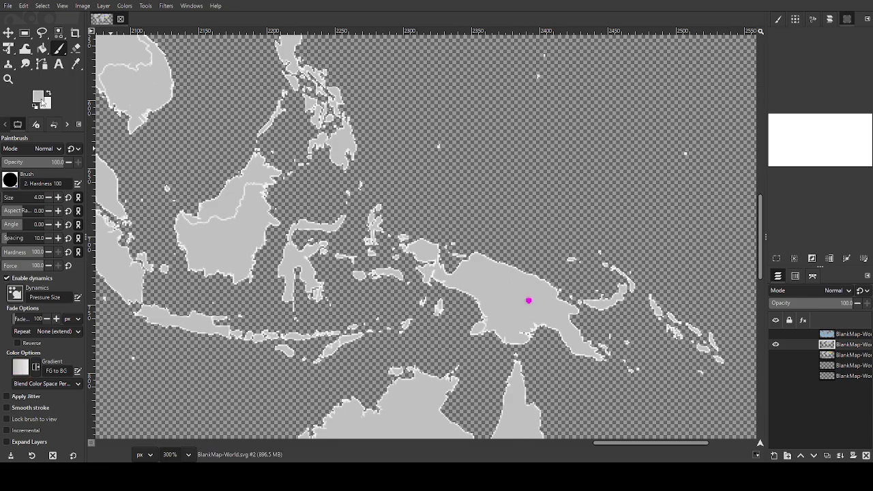
click(41, 49)
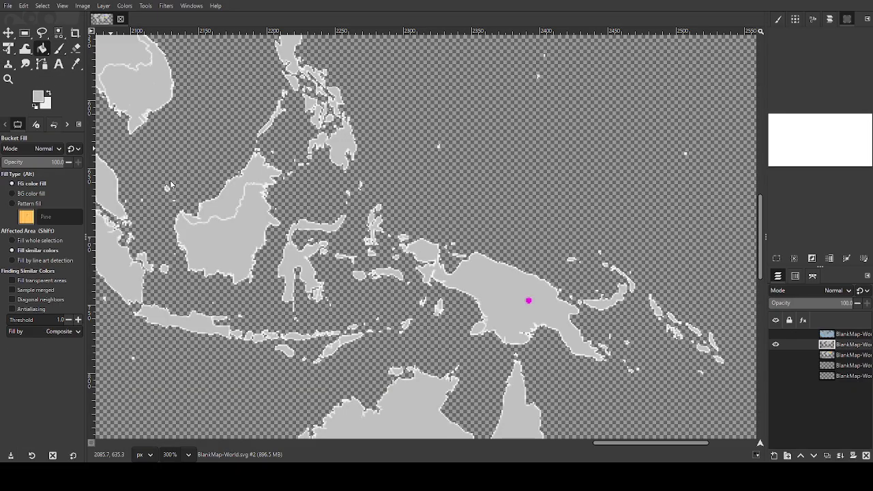
ctrl+click(528, 300)
click(529, 301)
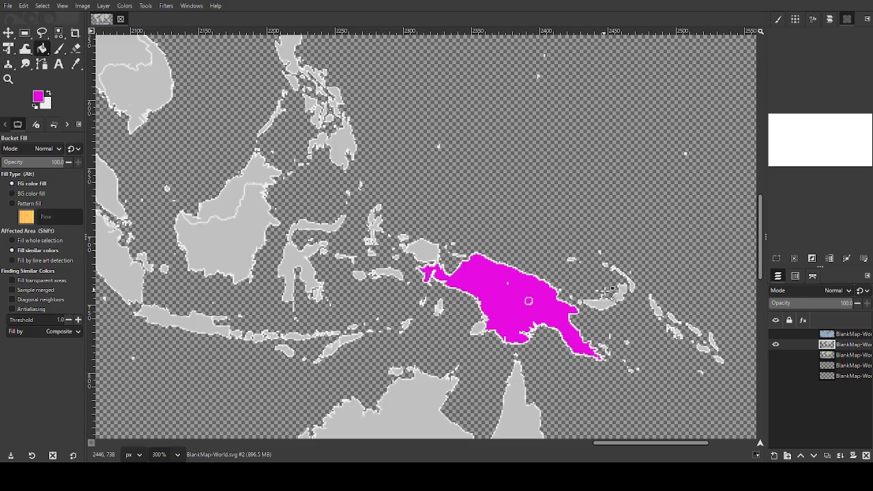
click(604, 300)
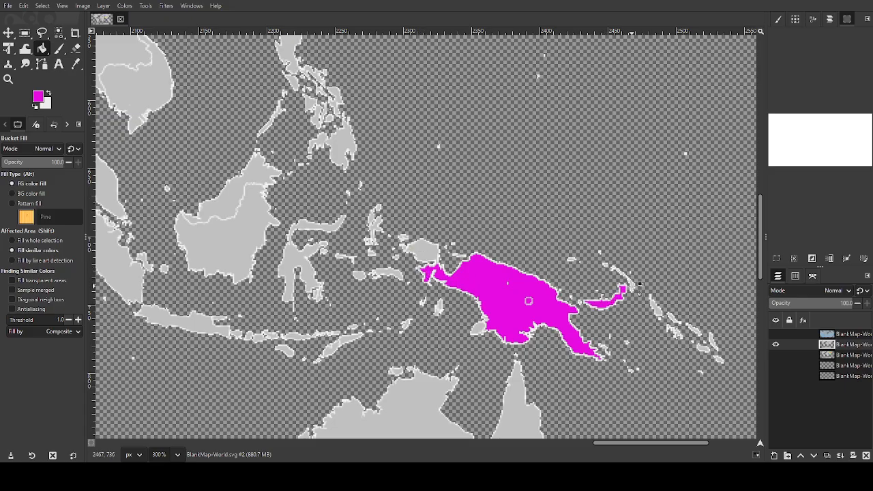
click(421, 244)
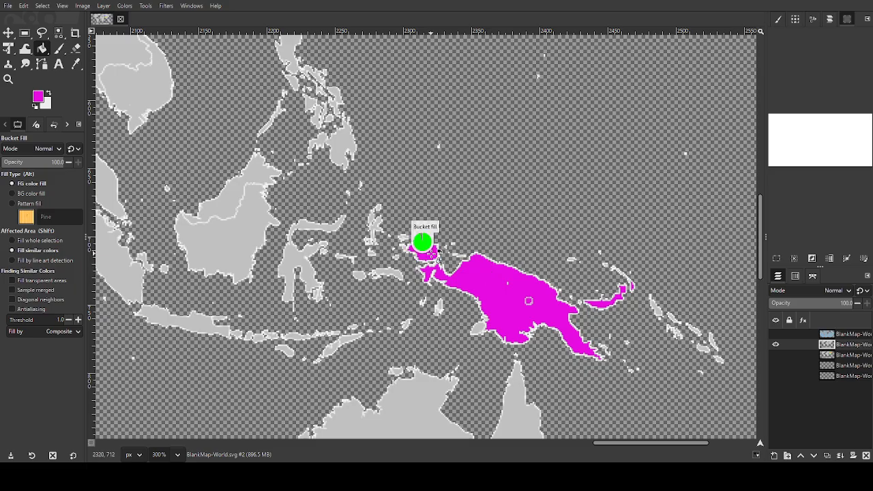
click(482, 328)
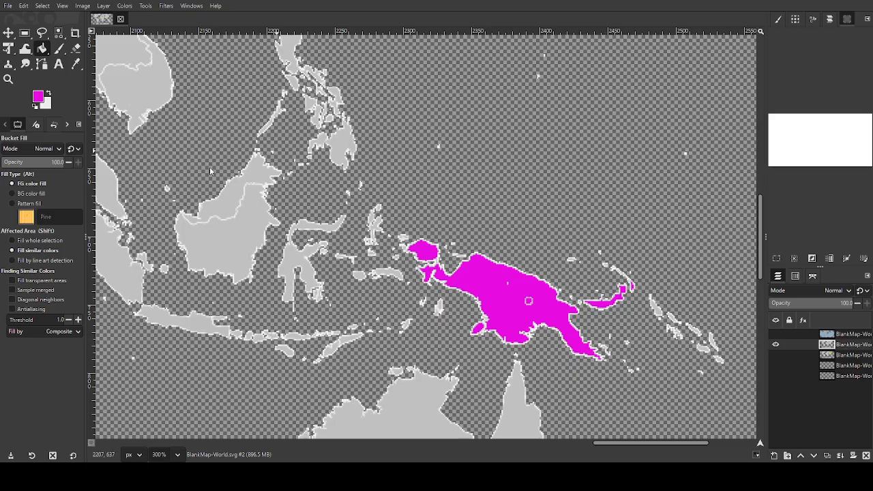
Bucket-fill Sumatra and the Indonesian part of Borneo with sampled cyan
click(241, 268)
drag(657, 444, 585, 430)
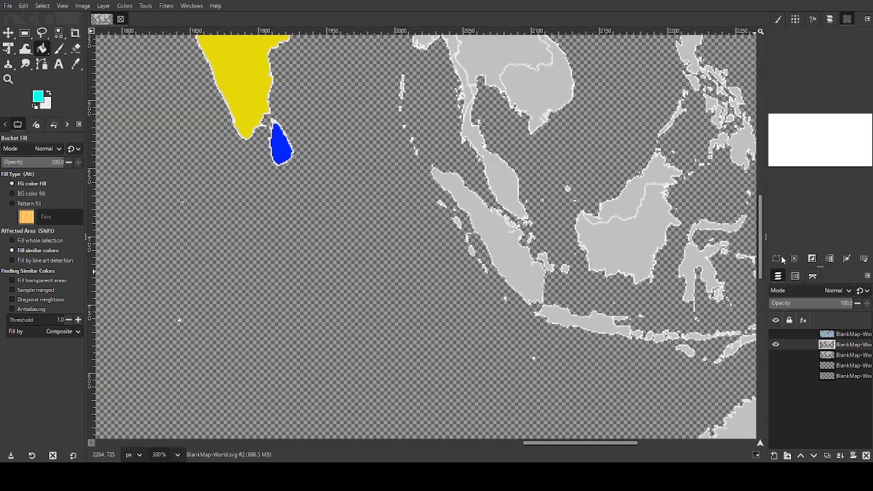
drag(762, 260, 762, 227)
click(524, 399)
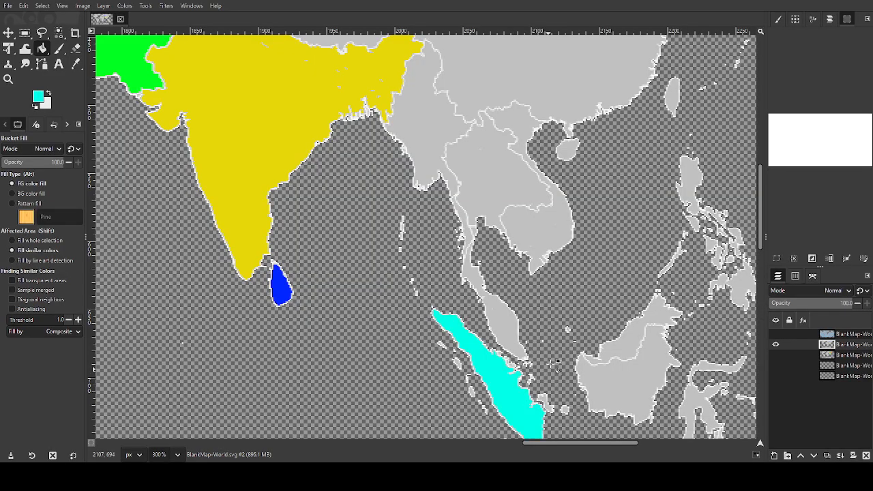
click(622, 386)
Bucket-fill Java and both parts of Sulawesi with the same cyan
drag(762, 238, 762, 264)
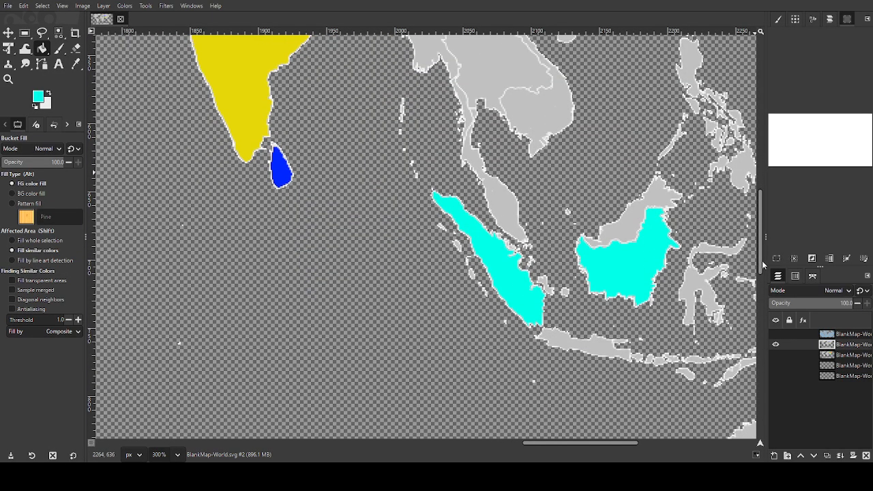
drag(565, 445, 602, 445)
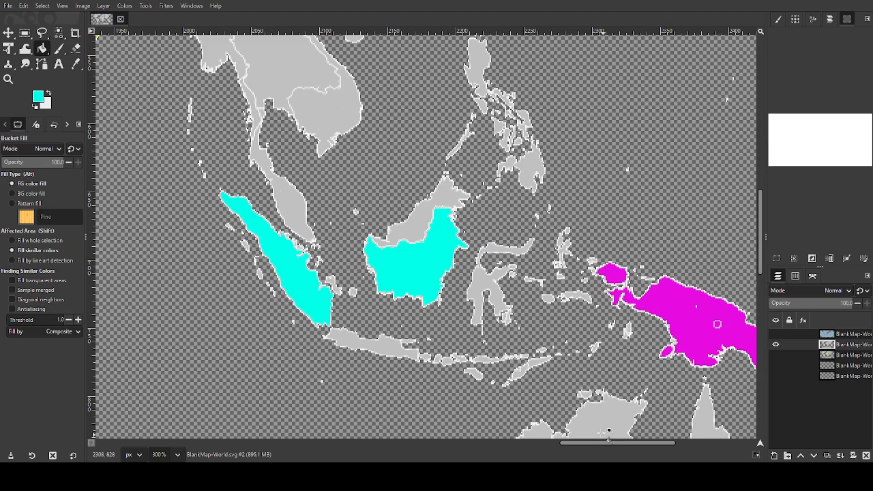
click(392, 347)
click(480, 289)
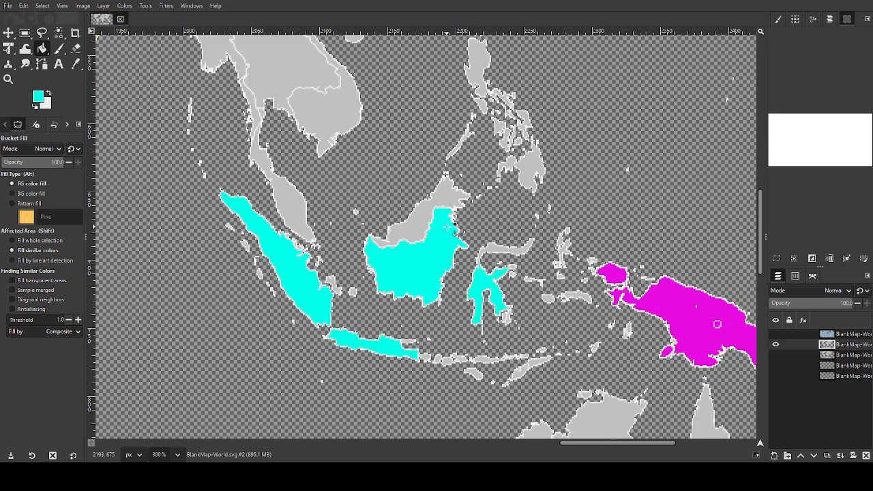
click(506, 246)
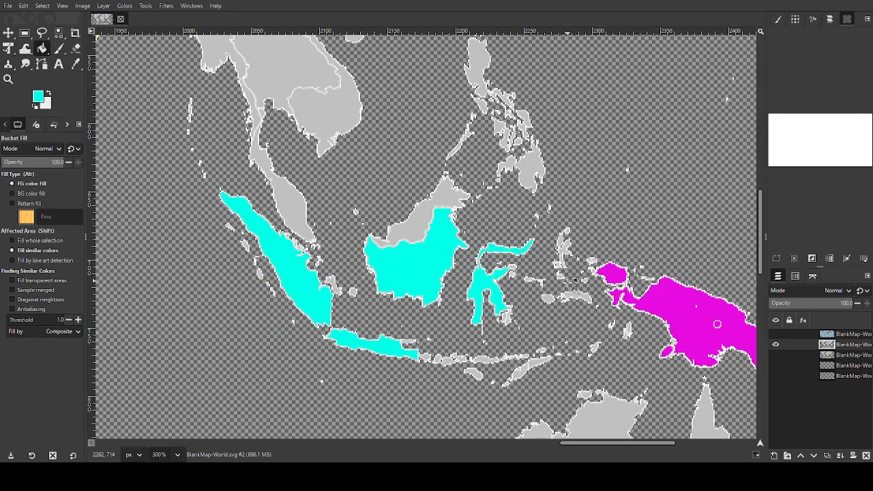
Bucket-fill Seram and the eastern and western parts of Timor with the same cyan
click(584, 296)
click(544, 361)
click(520, 373)
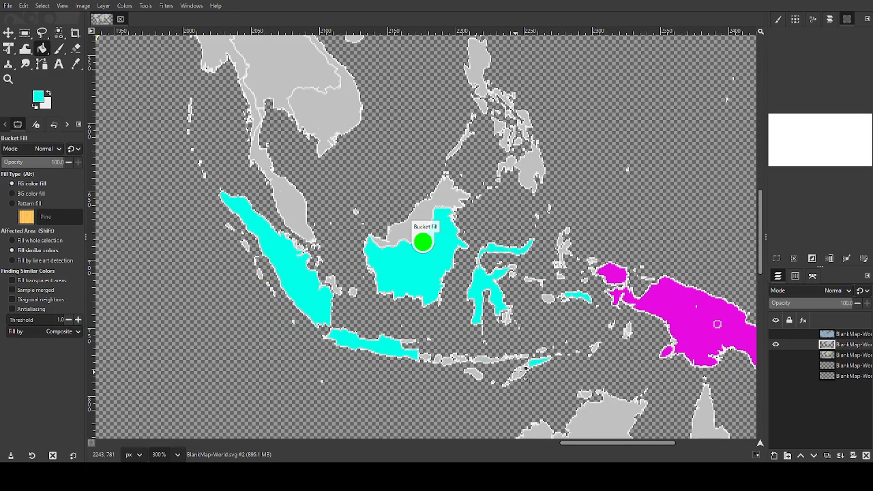
Bucket-fill Flores and Sumba with the same cyan, and Luzon, Mindanao, Palawan and Negros in the Philippines with red
click(487, 358)
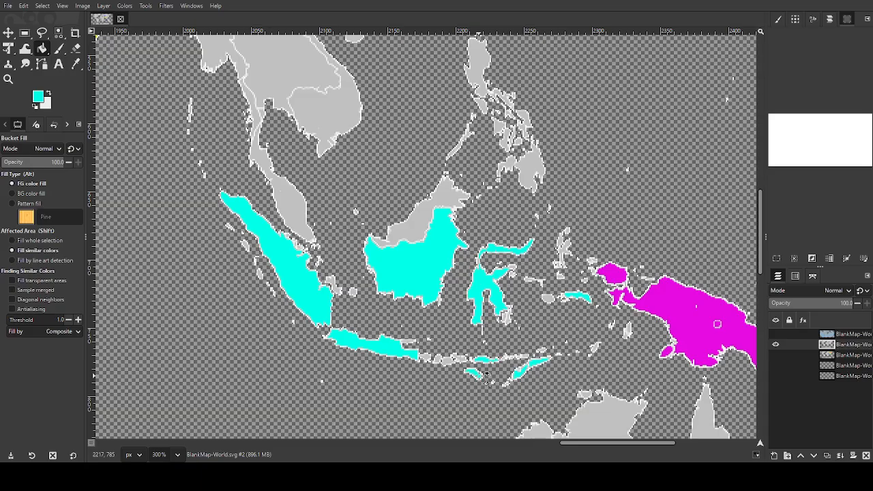
scroll(486, 374, up, 1)
scroll(519, 409, up, 2)
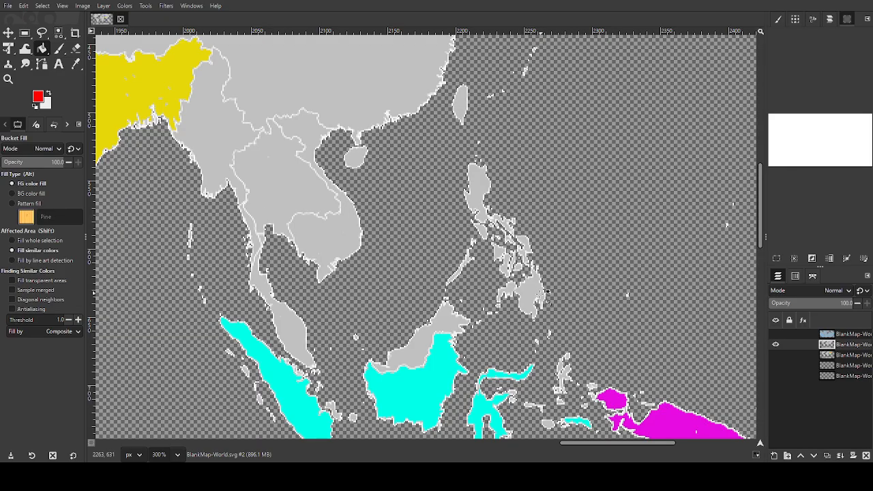
click(539, 300)
click(487, 190)
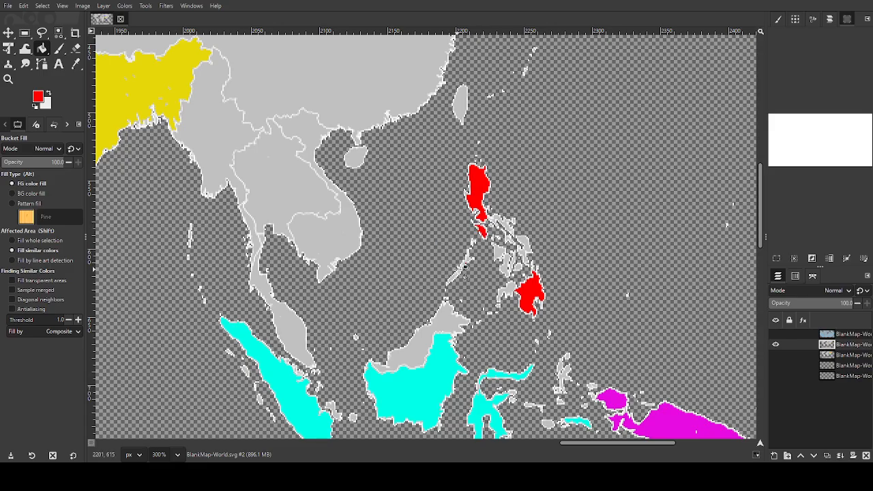
click(454, 277)
click(506, 266)
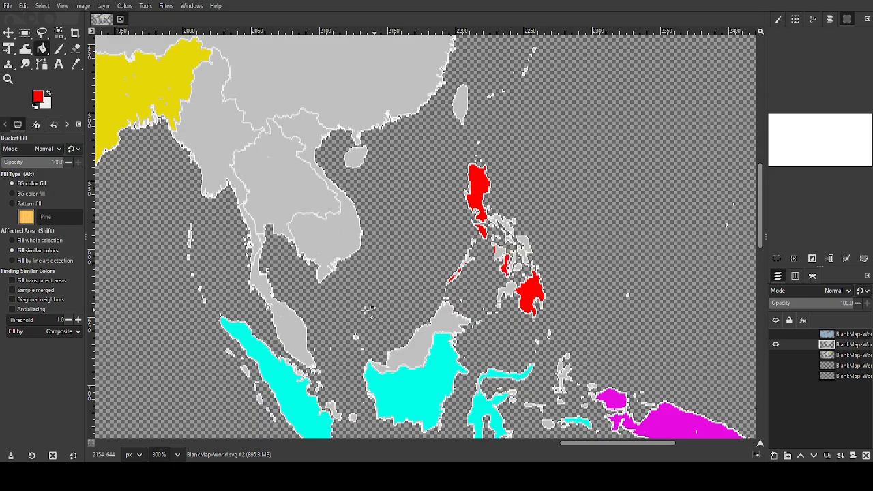
Raise the fill threshold to 2.0 and bucket-fill Samar, western Mindanao and the other remaining Philippine islands with the same red
click(77, 320)
click(423, 241)
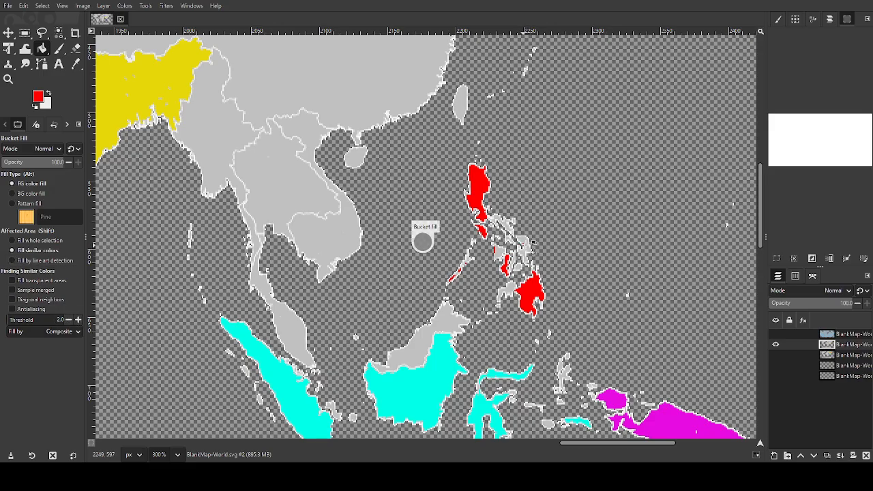
click(525, 244)
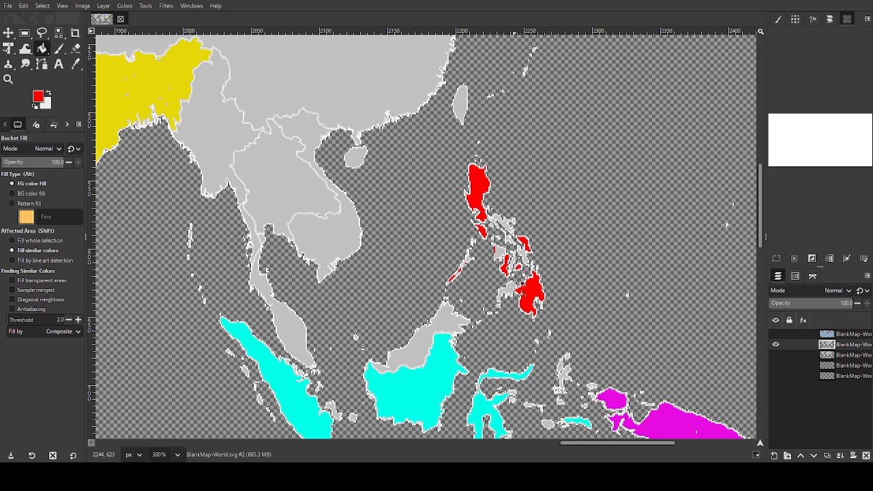
click(508, 290)
click(502, 221)
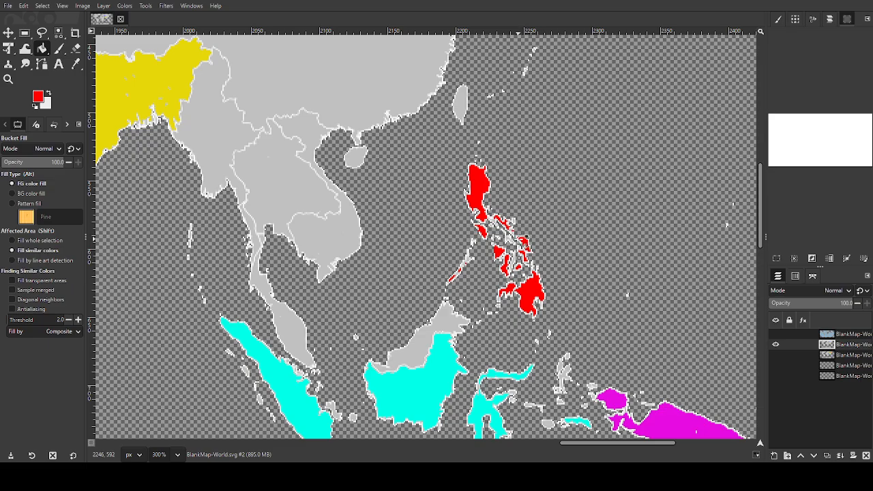
Bucket-fill Taiwan with blue and make the top map layer with the blue ocean visible
scroll(522, 232, up, 2)
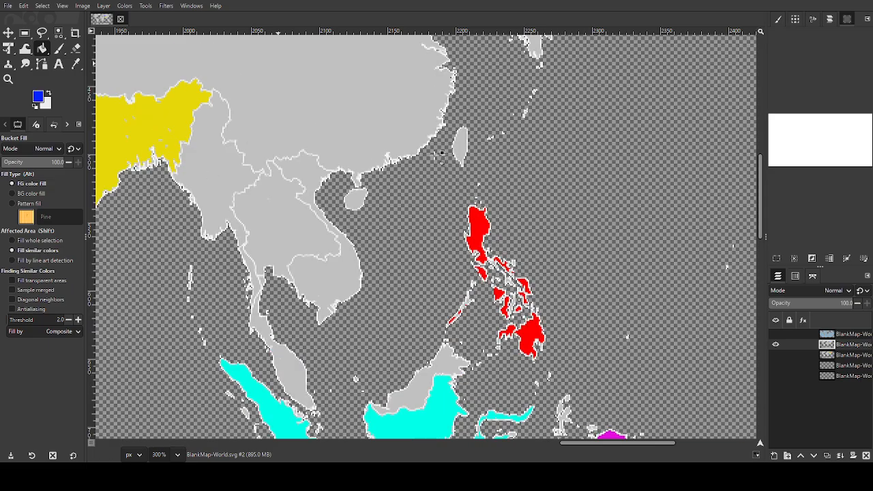
click(463, 143)
scroll(717, 407, down, 4)
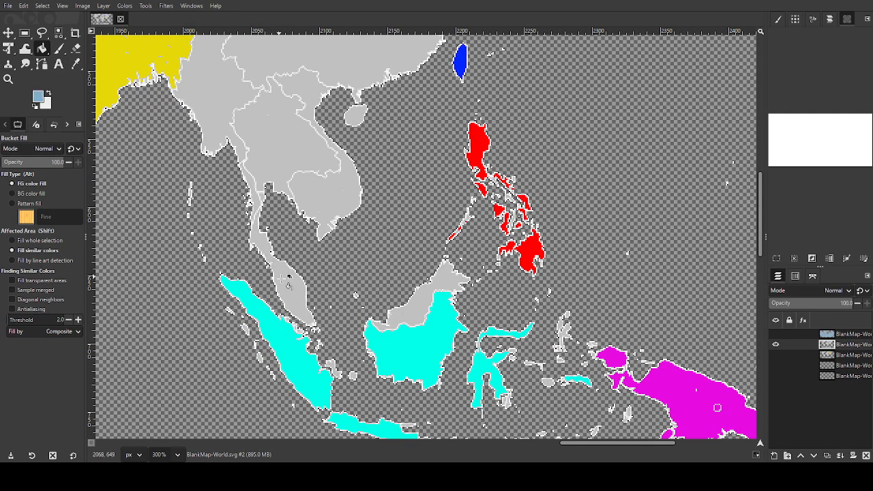
click(776, 333)
click(775, 333)
click(775, 334)
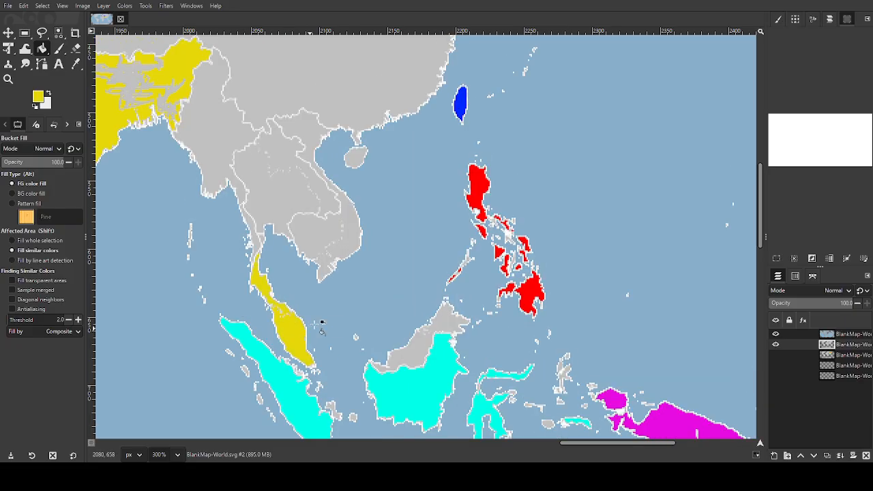
Bucket-fill the Malay Peninsula and northern Borneo with yellow, and Myanmar with green
click(295, 330)
click(426, 338)
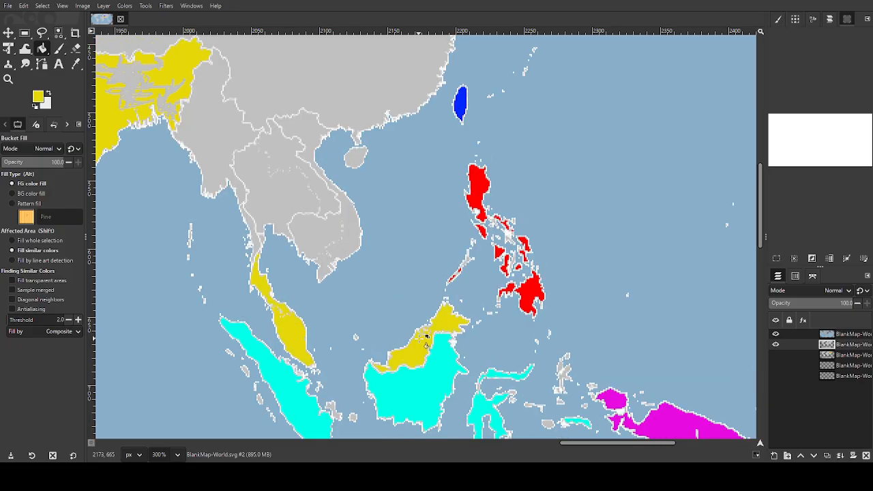
scroll(426, 335, up, 3)
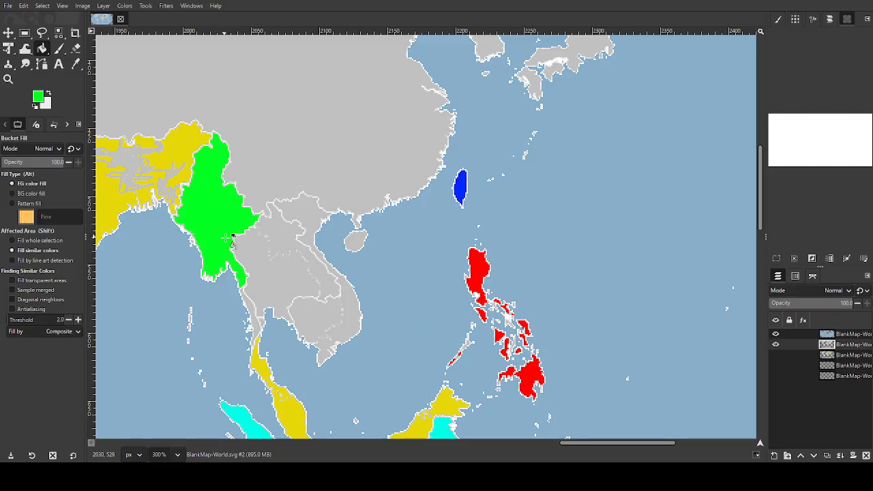
click(223, 236)
Paint over the border on the isthmus north of the Malay Peninsula with the land grey and bucket-fill that strip with yellow
ctrl+click(149, 157)
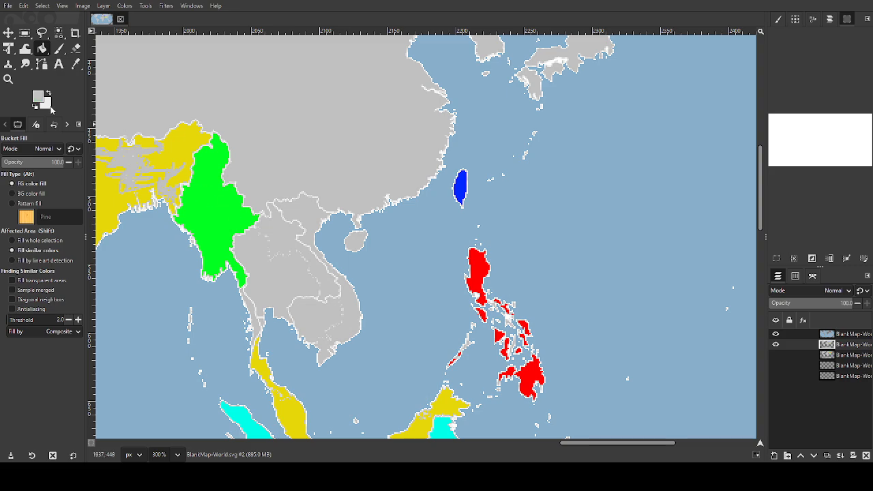
click(59, 50)
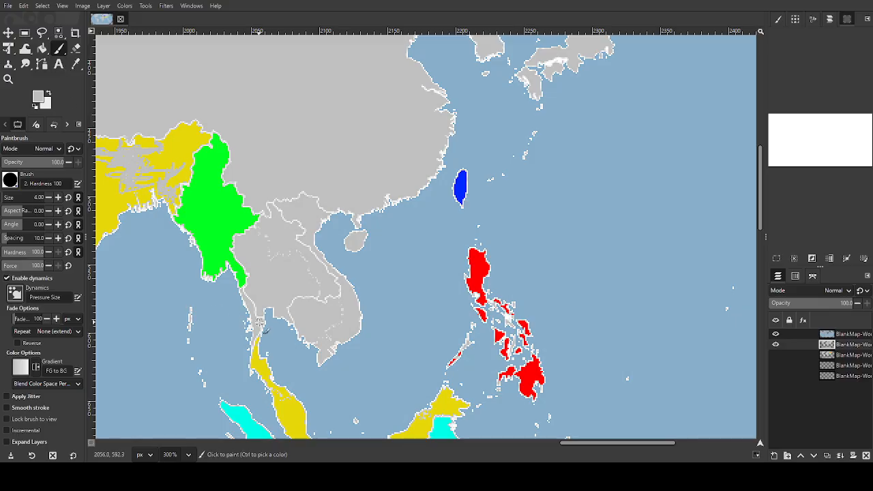
drag(262, 335, 260, 337)
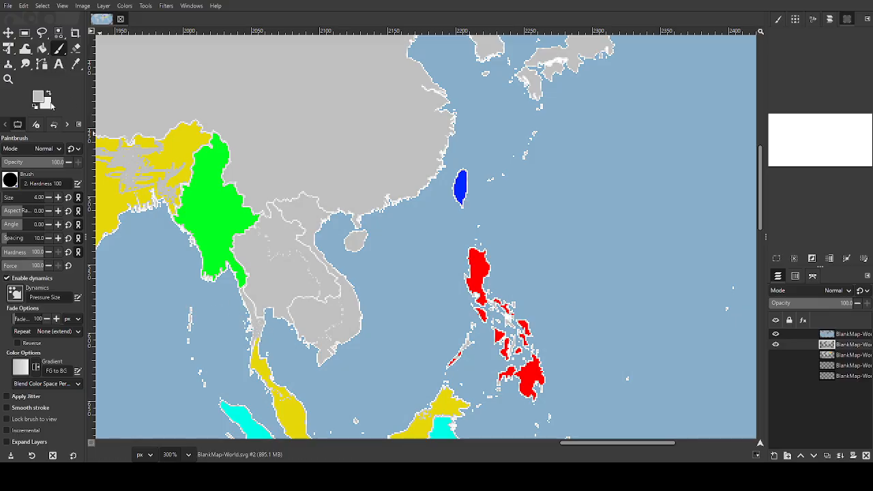
click(43, 48)
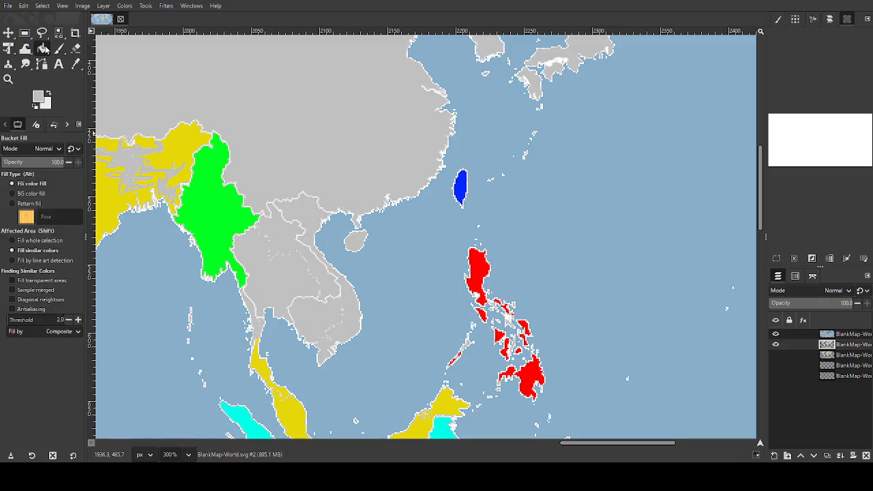
ctrl+click(171, 174)
click(258, 329)
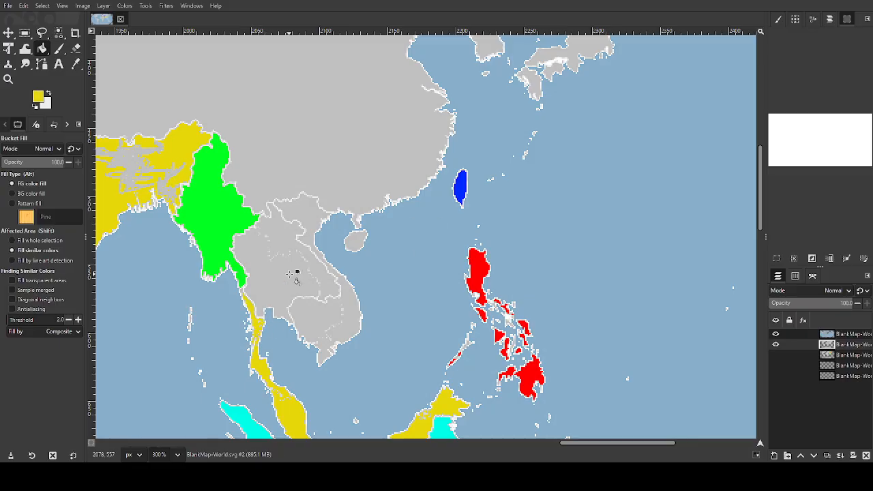
Bucket-fill the merged Thailand and Laos area with red, and the merged Vietnam and Cambodia area with cyan
ctrl+click(193, 179)
click(302, 263)
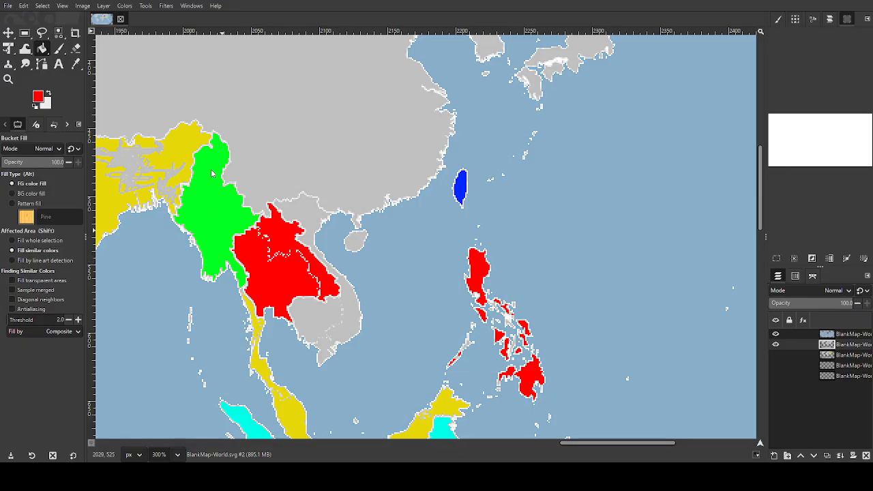
ctrl+click(244, 418)
click(350, 313)
Sample the land grey and paint over the border between North and South Korea with the Paintbrush
scroll(349, 312, up, 3)
scroll(349, 313, down, 1)
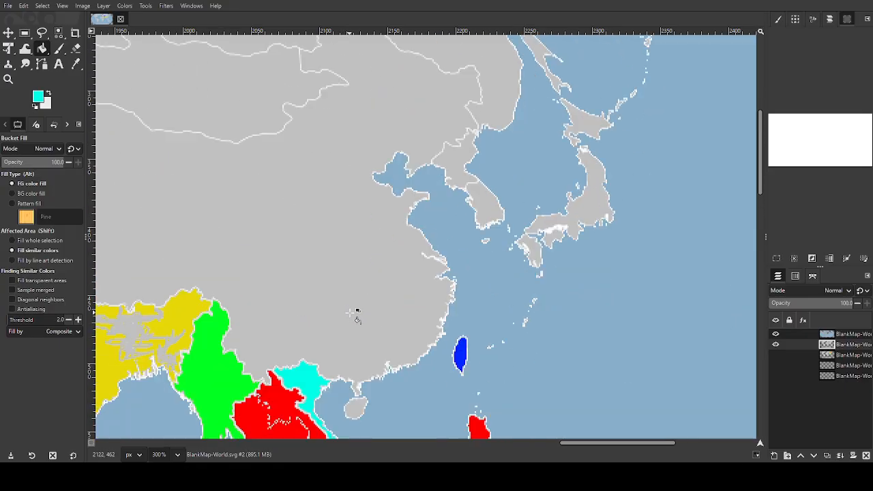
scroll(349, 312, up, 2)
ctrl+click(238, 218)
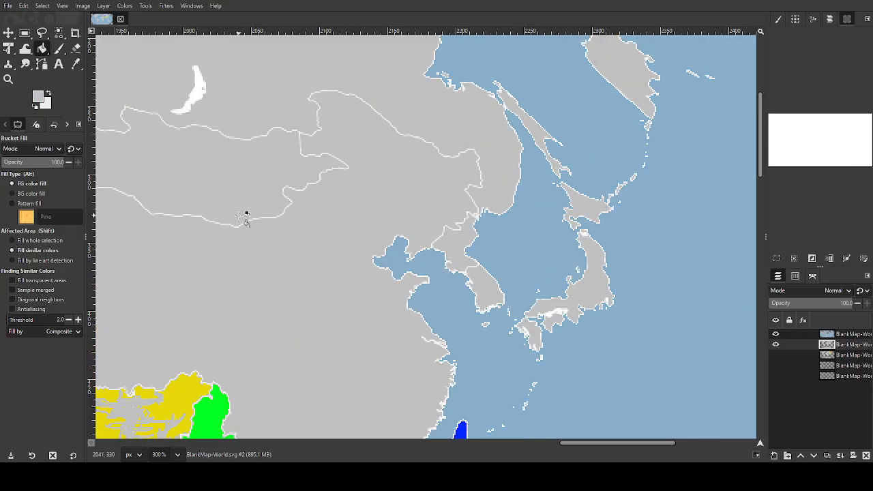
scroll(392, 232, up, 1)
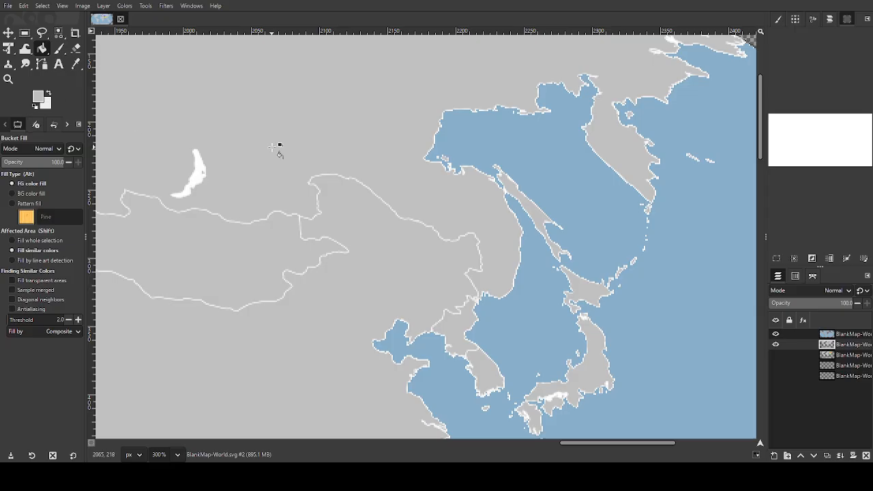
click(59, 49)
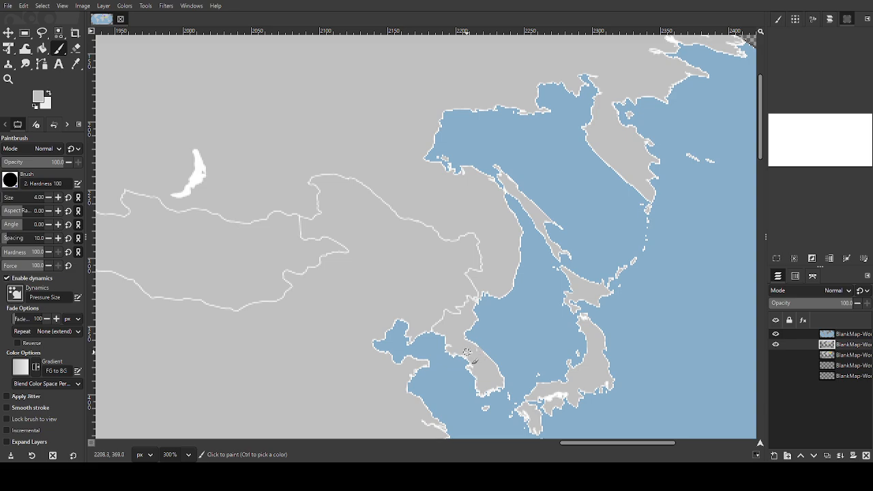
click(478, 353)
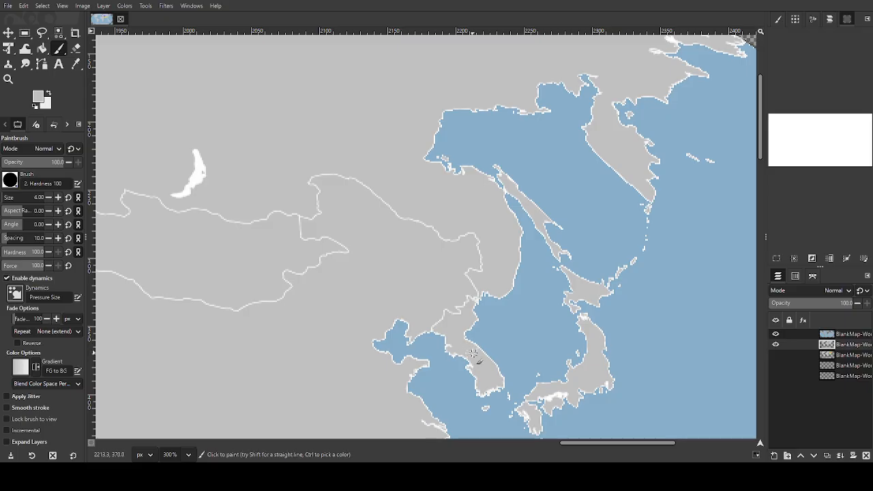
Set the paint colour to the sampled blue and bucket-fill Honshu and Kyushu in Japan
scroll(517, 379, up, 2)
scroll(524, 376, down, 3)
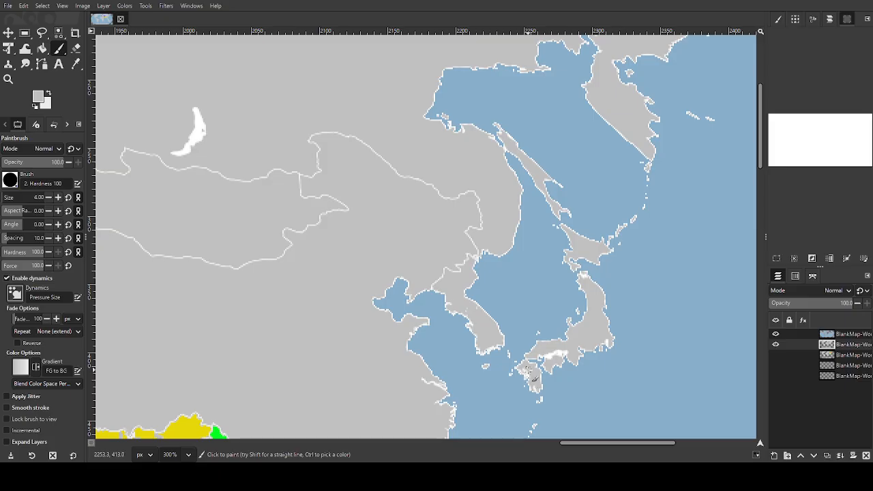
scroll(523, 397, up, 2)
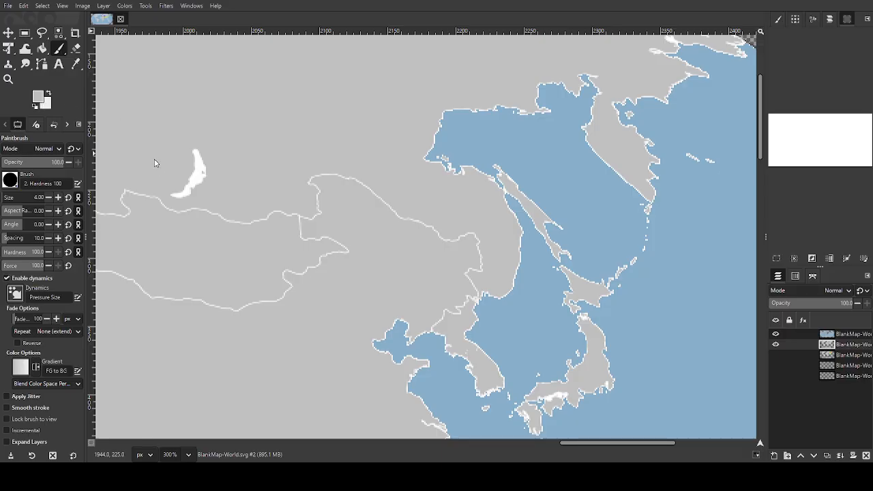
click(170, 173)
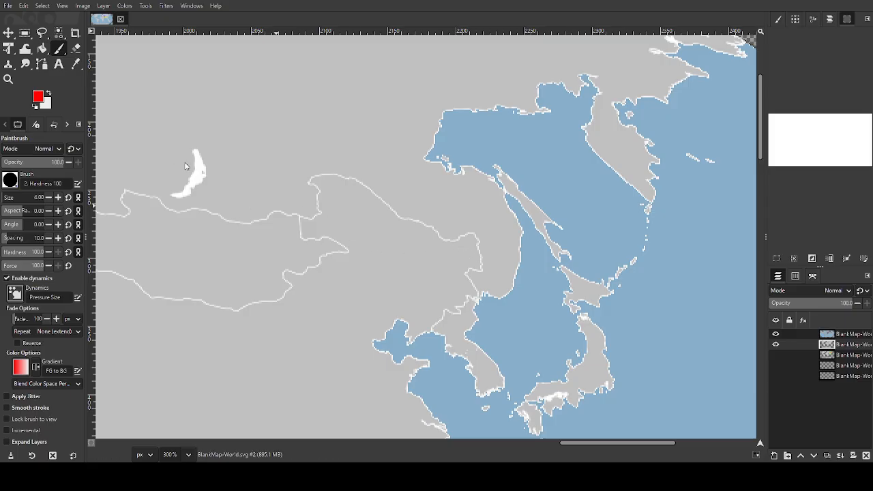
click(210, 176)
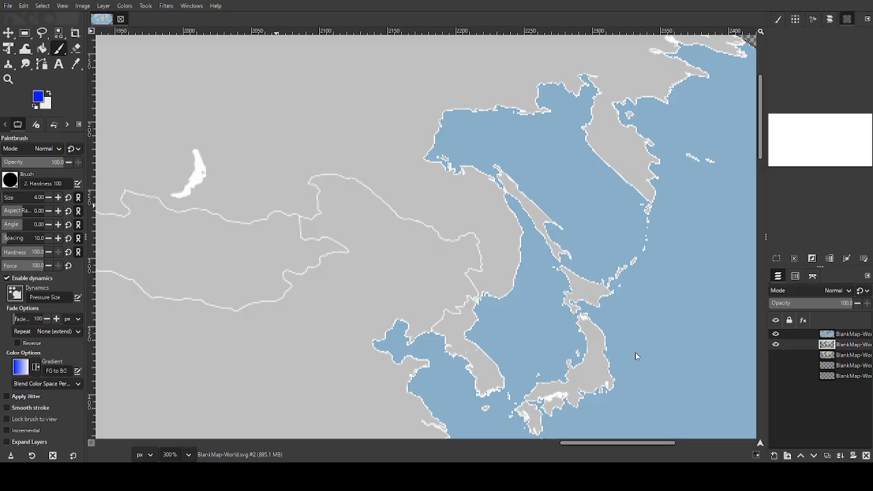
scroll(164, 186, down, 2)
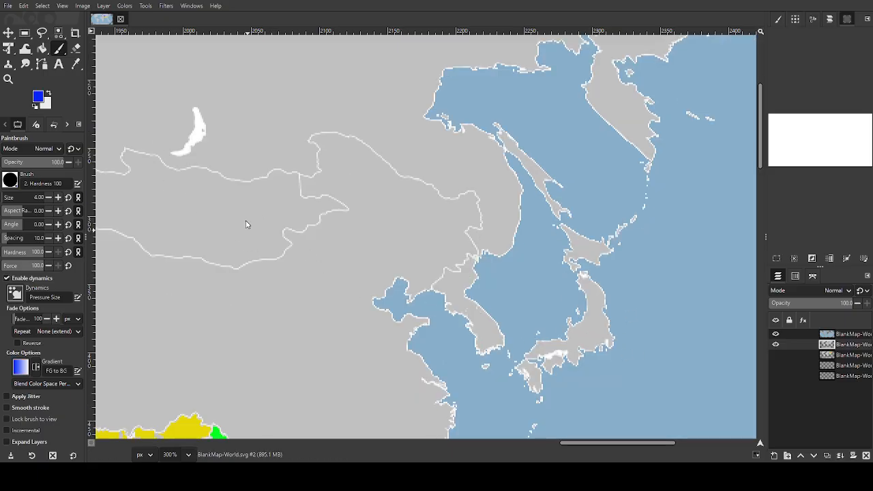
ctrl+click(232, 198)
click(42, 49)
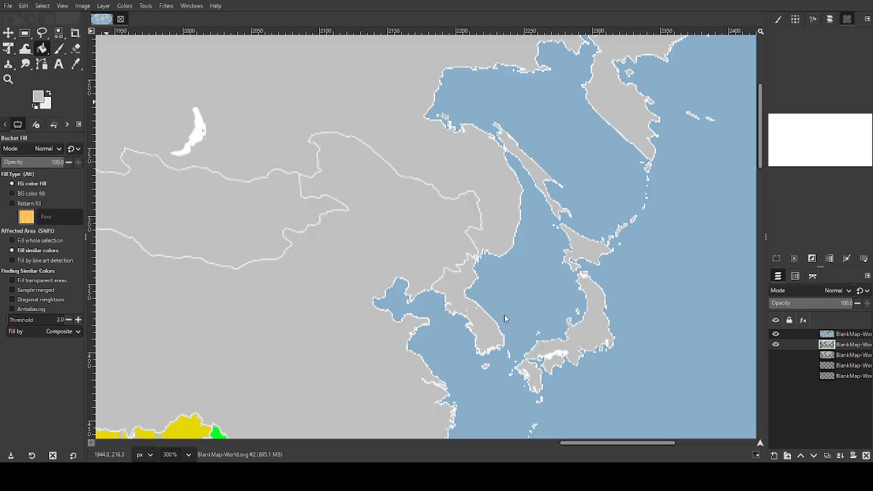
click(594, 334)
click(540, 377)
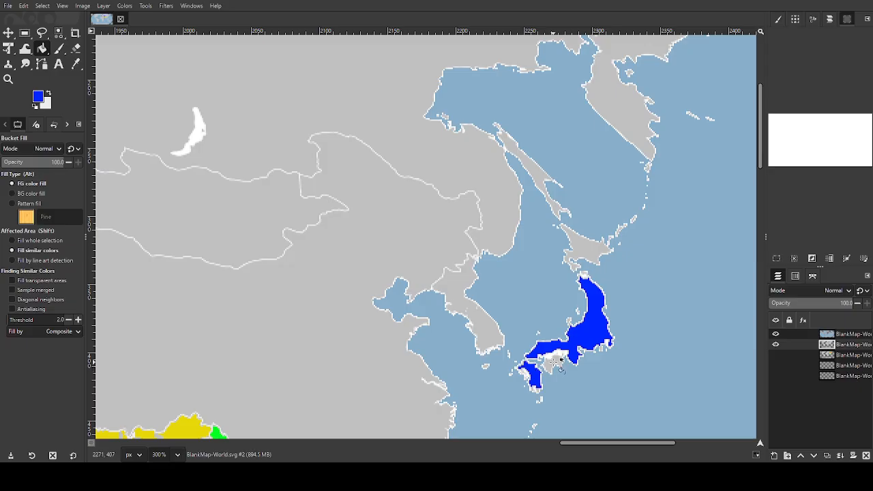
Bucket-fill Shikoku, Hokkaido and Sakhalin with the same blue, and the merged Korean Peninsula with green
click(556, 363)
click(580, 245)
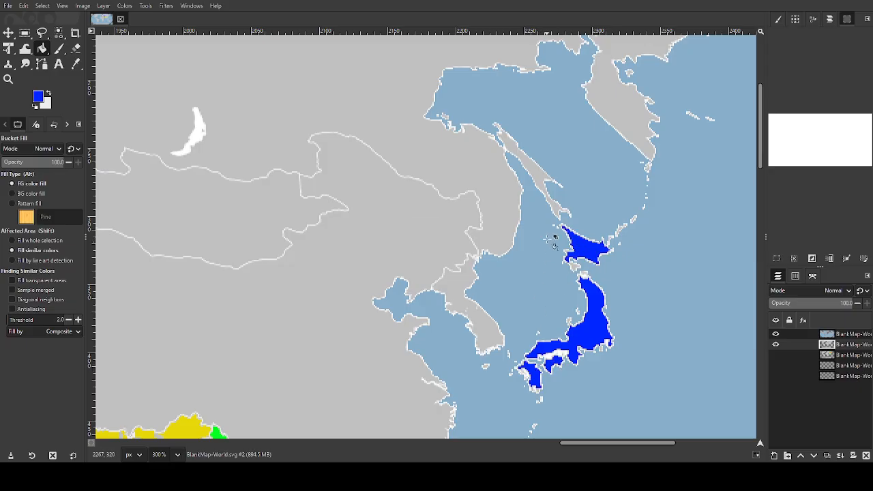
click(539, 176)
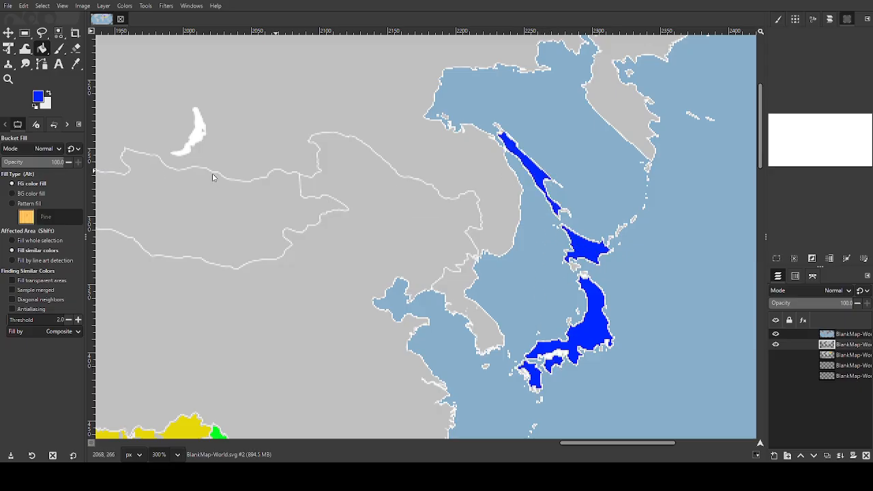
click(460, 300)
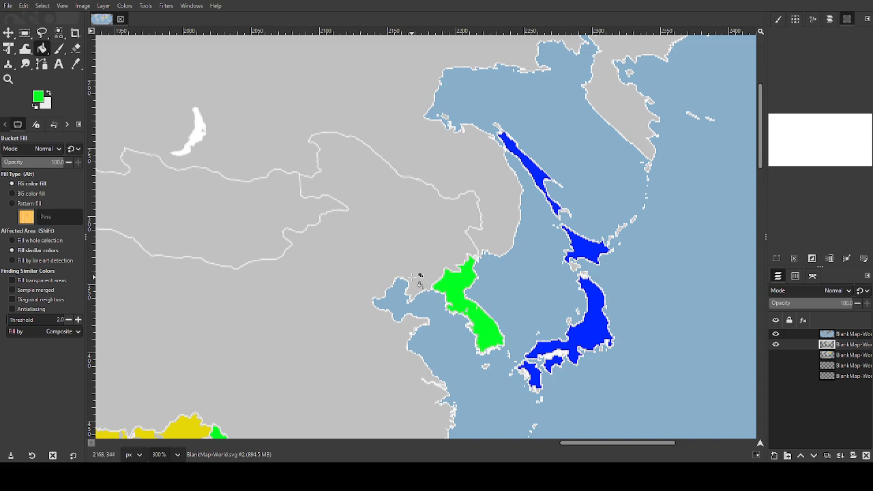
Sample the off-white border colour and draw a new northeastern China border to the Pacific coast with a size 1 Paintbrush
scroll(419, 279, up, 3)
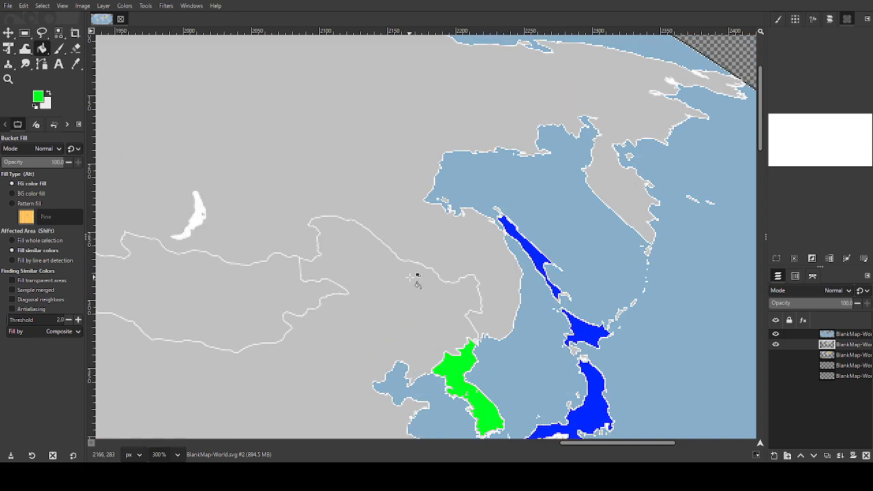
ctrl+click(235, 218)
click(49, 95)
click(59, 50)
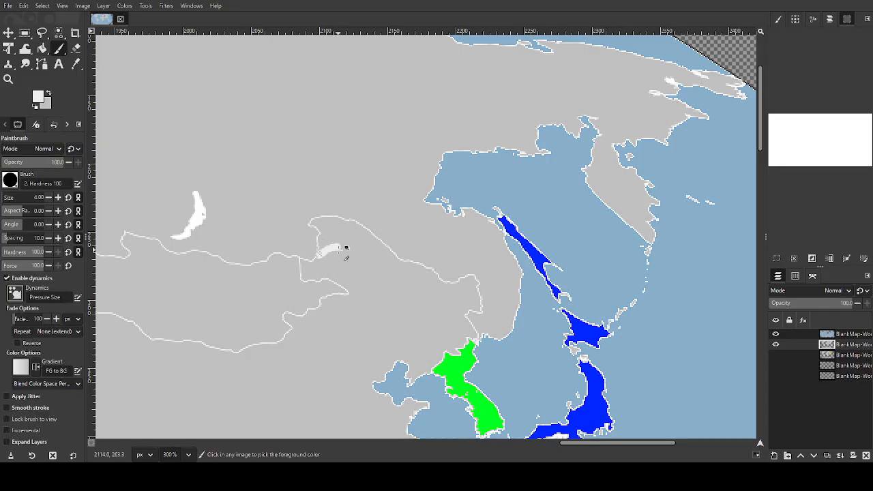
click(49, 198)
drag(323, 255, 369, 251)
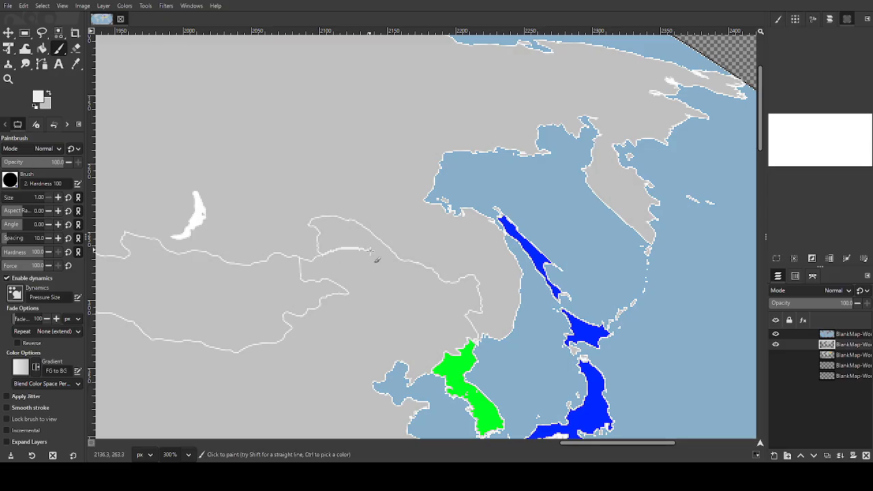
mouse_move(411, 272)
mouse_down()
mouse_move(447, 273)
mouse_move(511, 259)
mouse_up()
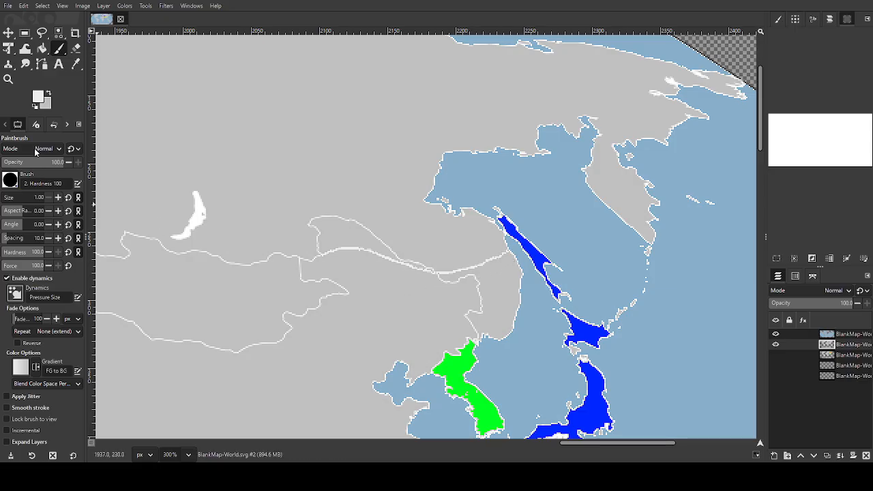
Paint over China's old northeastern borders with the land grey, using a size 4 brush
click(48, 94)
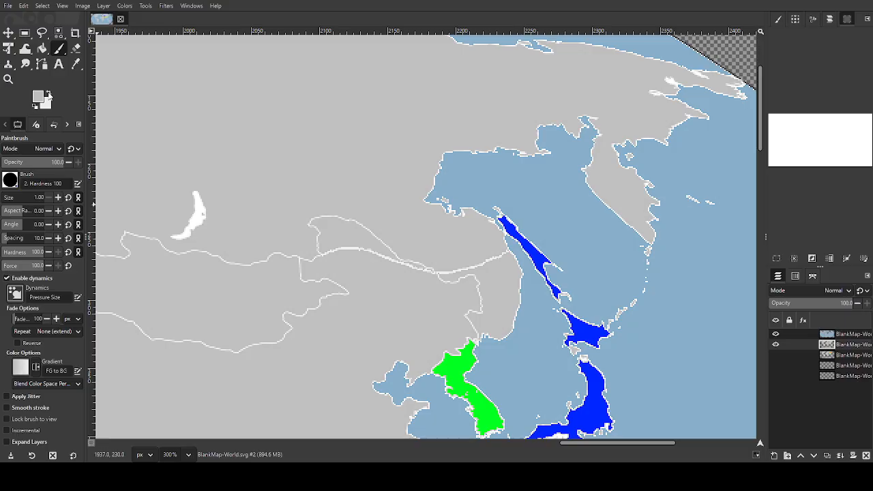
click(59, 198)
click(58, 198)
click(59, 198)
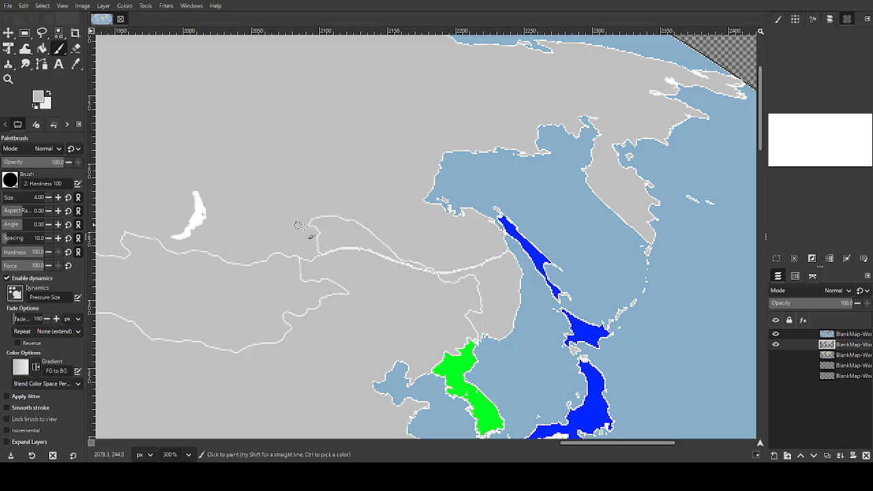
mouse_move(316, 246)
mouse_down()
mouse_move(304, 215)
mouse_move(304, 224)
mouse_move(332, 218)
mouse_move(300, 225)
mouse_move(352, 215)
mouse_move(370, 234)
mouse_move(327, 212)
mouse_move(390, 244)
mouse_move(354, 220)
mouse_move(396, 258)
mouse_move(473, 278)
mouse_move(440, 280)
mouse_move(489, 287)
mouse_move(461, 287)
mouse_move(472, 307)
mouse_move(480, 279)
mouse_move(471, 317)
mouse_up()
Thicken the middle of the new northeastern China border with the off-white colour where the old border met it
click(48, 93)
mouse_move(407, 263)
mouse_down()
mouse_move(394, 259)
mouse_move(402, 267)
mouse_up()
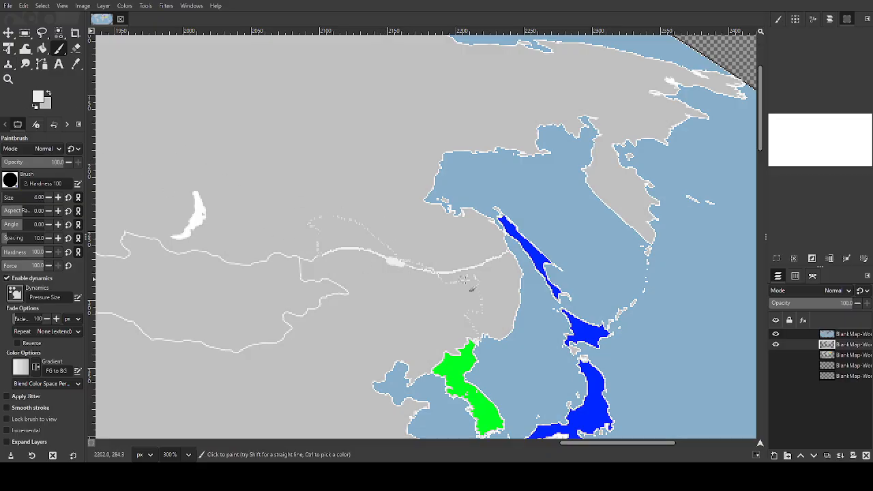
drag(411, 268, 442, 271)
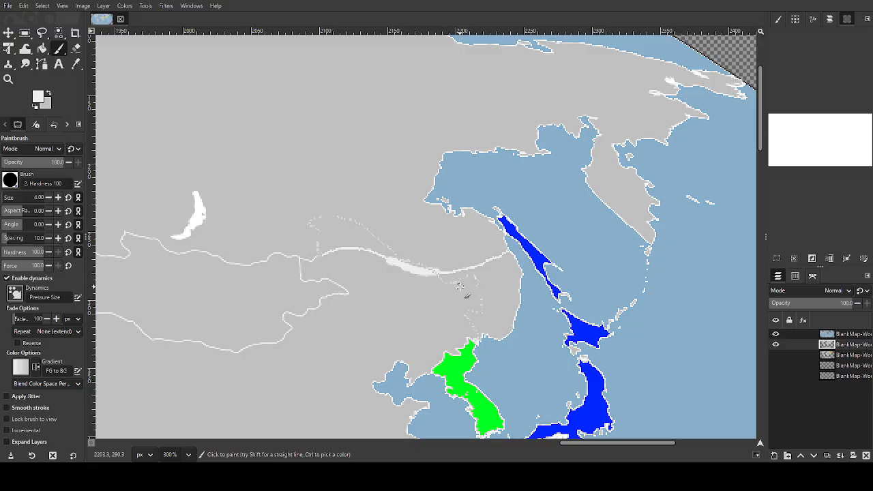
Bucket-fill the enlarged China with light blue
scroll(402, 242, down, 3)
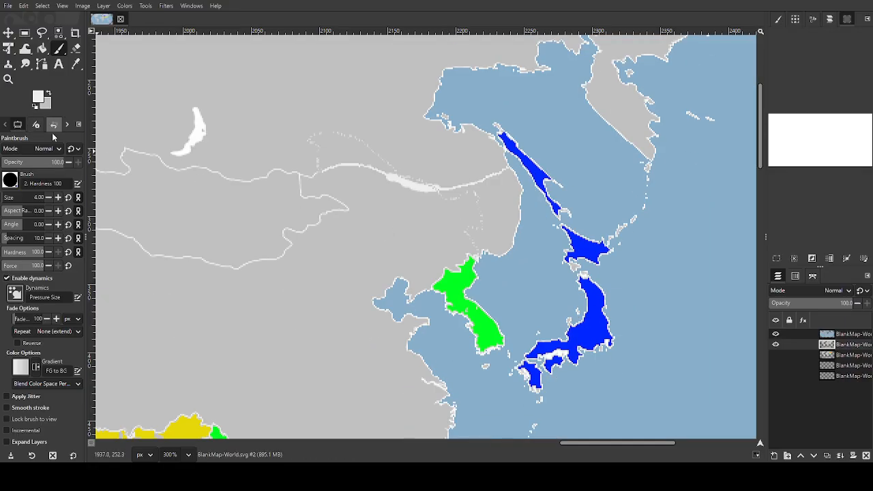
click(42, 48)
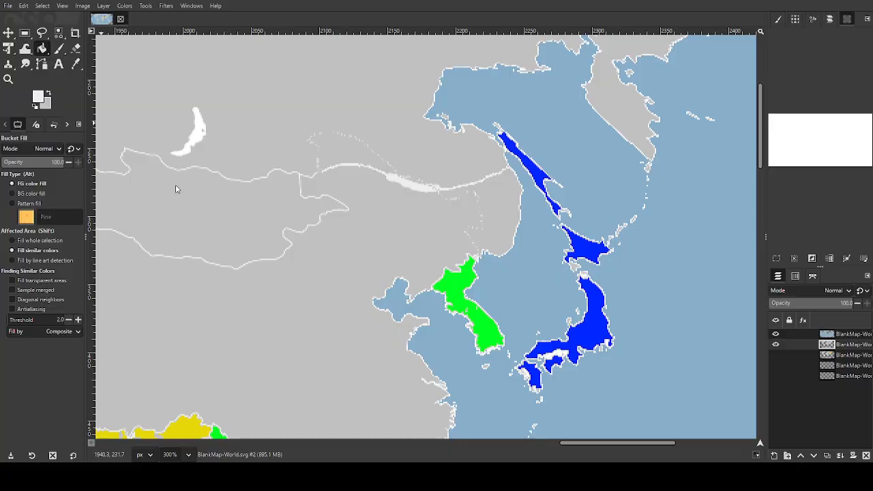
click(293, 292)
scroll(309, 295, down, 4)
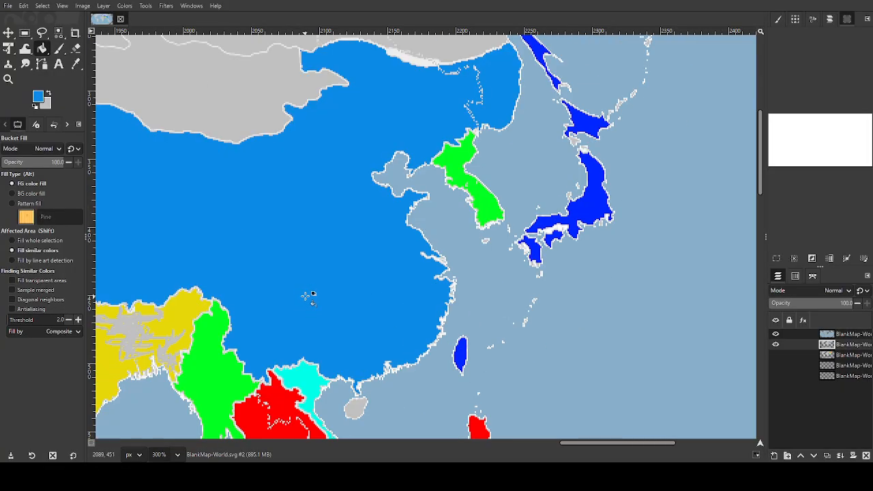
scroll(309, 295, down, 3)
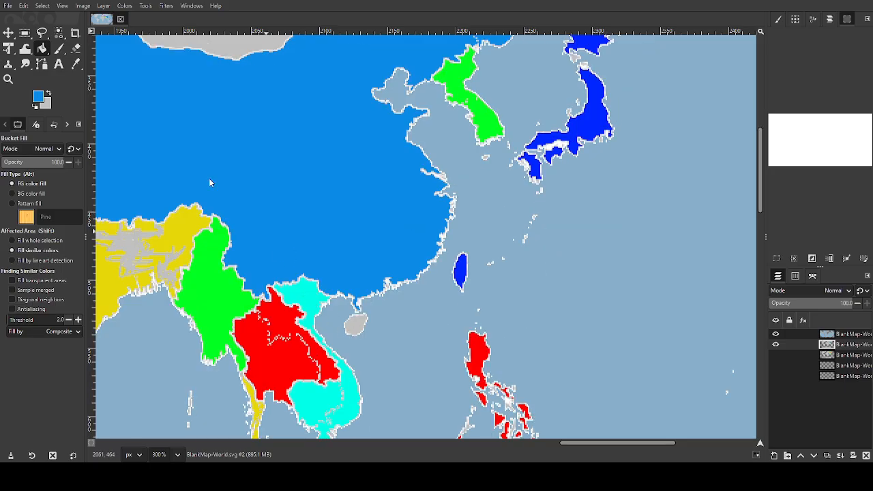
Bucket-fill Hainan with the cyan sampled from Vietnam, and Mongolia with magenta
ctrl+click(337, 287)
scroll(361, 317, up, 9)
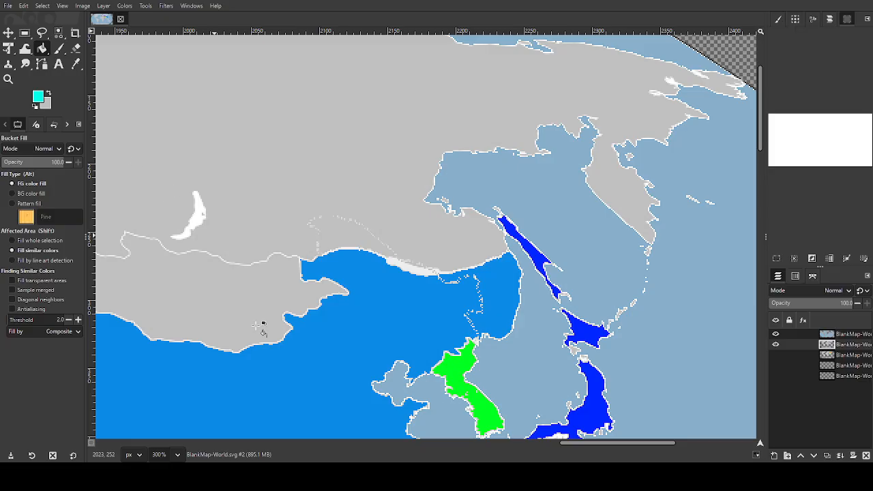
click(262, 327)
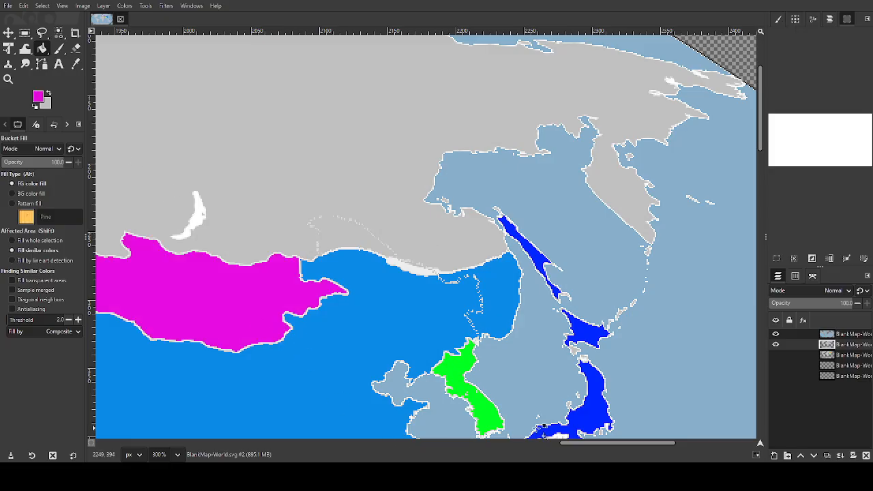
Try green and red as bucket-fill colours for China
drag(582, 443, 503, 448)
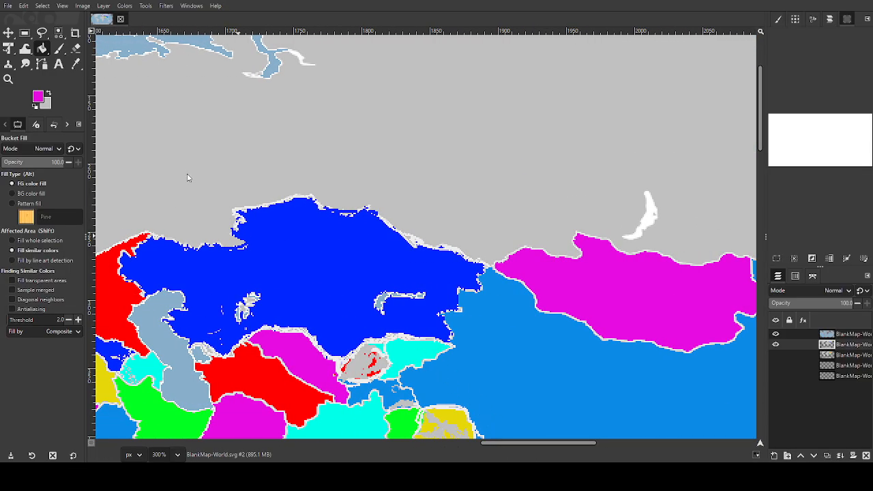
click(513, 362)
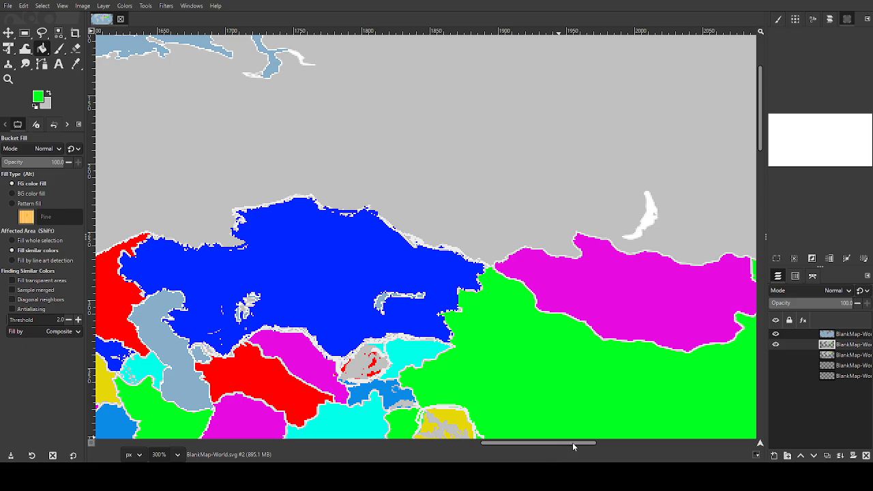
mouse_move(572, 442)
mouse_down()
mouse_move(664, 440)
mouse_move(554, 436)
mouse_move(567, 437)
mouse_up()
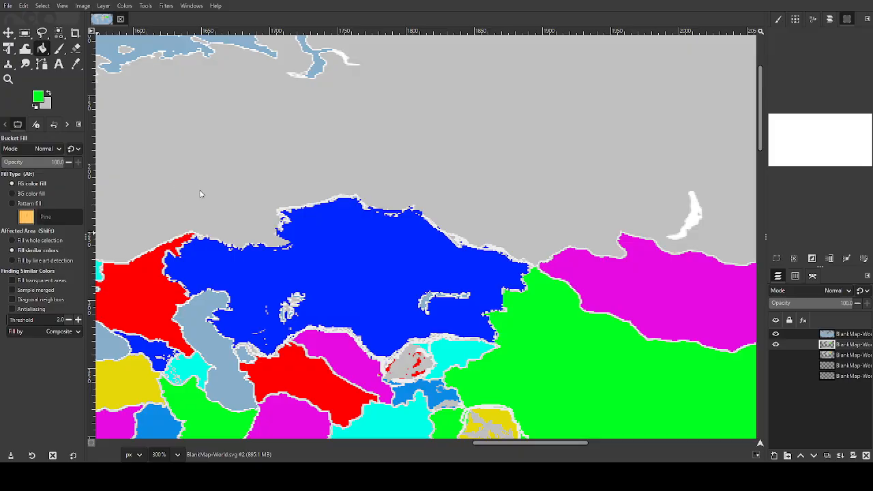
scroll(437, 278, down, 3)
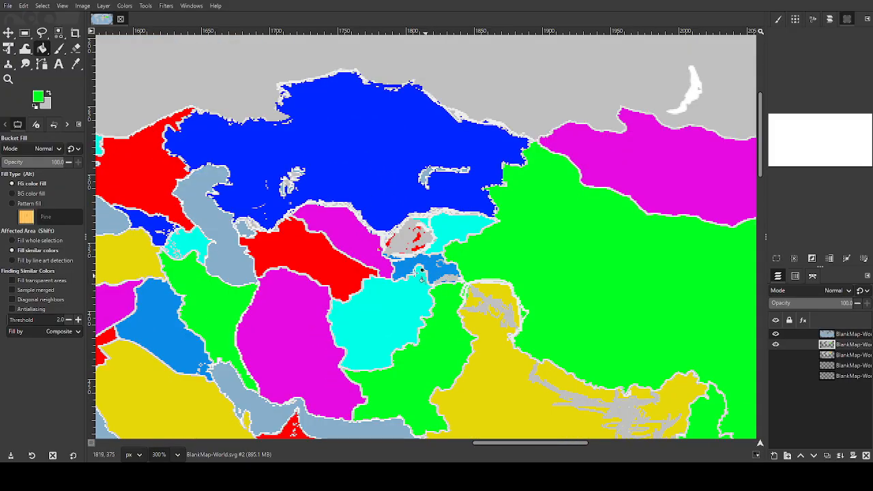
ctrl+click(168, 194)
click(646, 307)
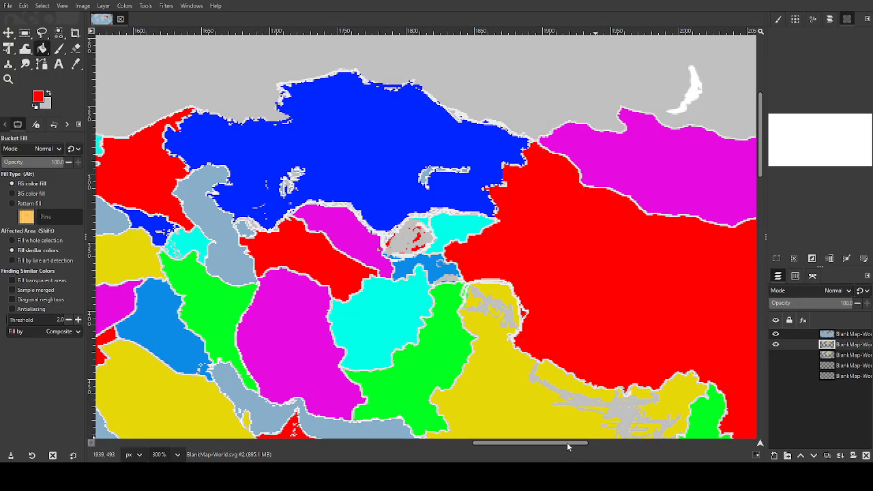
Set the paint colour to orange and bucket-fill China with it
drag(567, 442, 648, 441)
scroll(614, 355, down, 5)
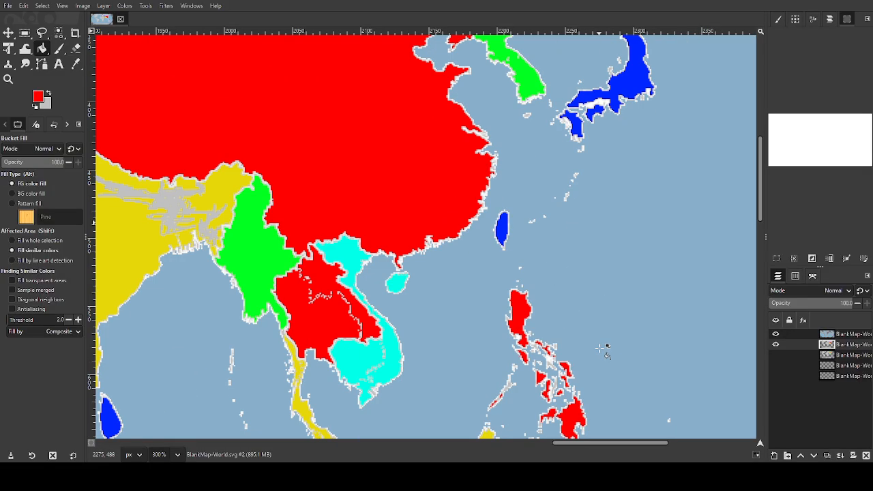
scroll(604, 349, up, 4)
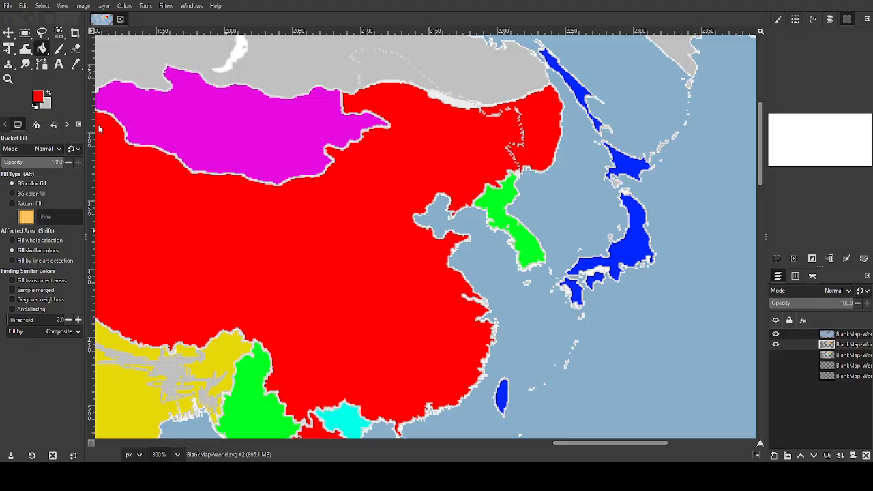
click(118, 89)
drag(118, 122, 120, 151)
click(121, 152)
click(90, 62)
click(313, 274)
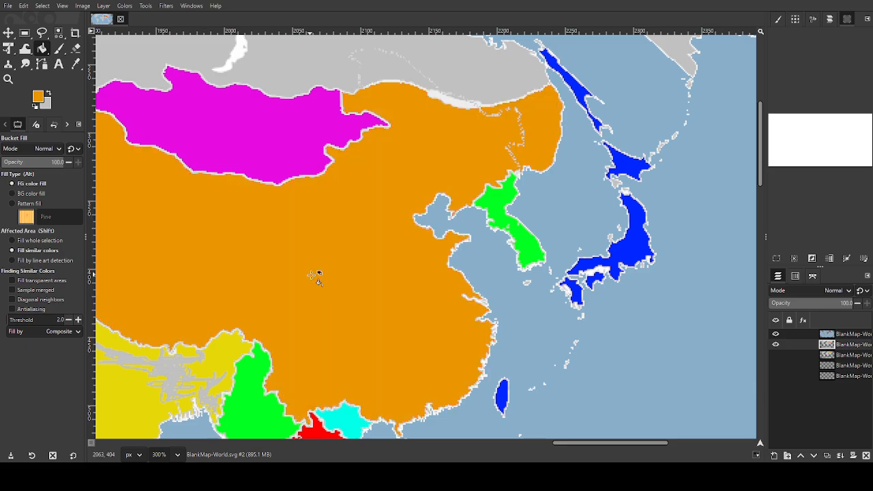
Sample the off-white border colour and draw a size 1 Paintbrush border from Russia's Gulf of Ob south to northwestern Kazakhstan
scroll(507, 352, up, 2)
scroll(506, 352, up, 5)
scroll(132, 162, up, 3)
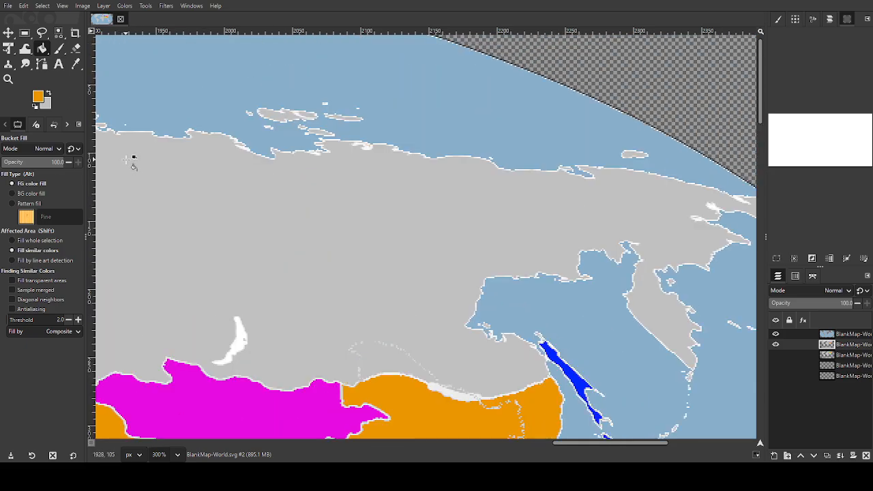
scroll(254, 246, down, 3)
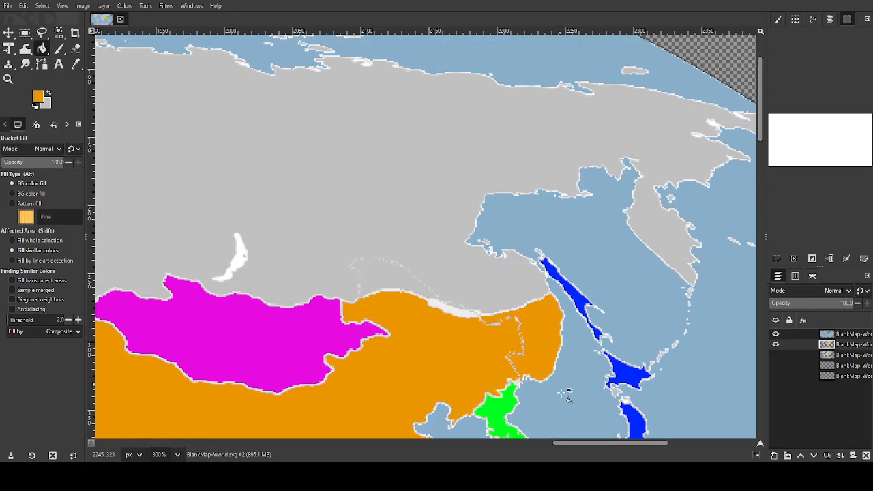
drag(591, 444, 481, 444)
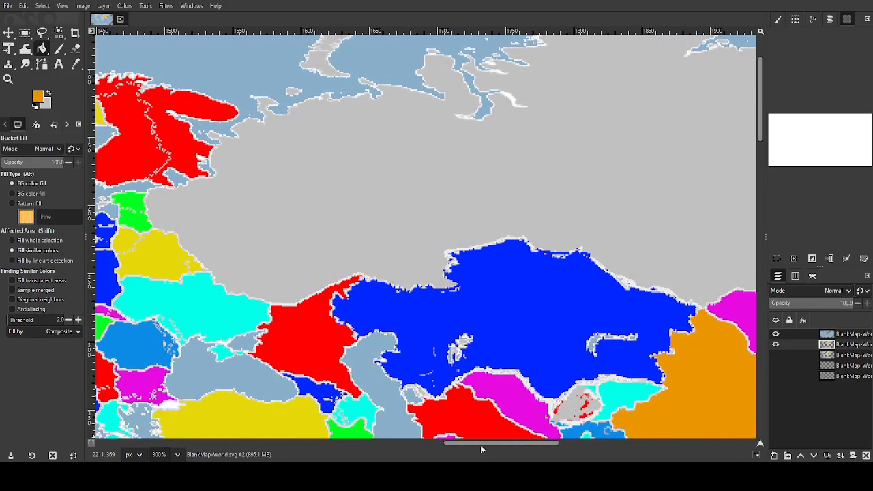
click(59, 48)
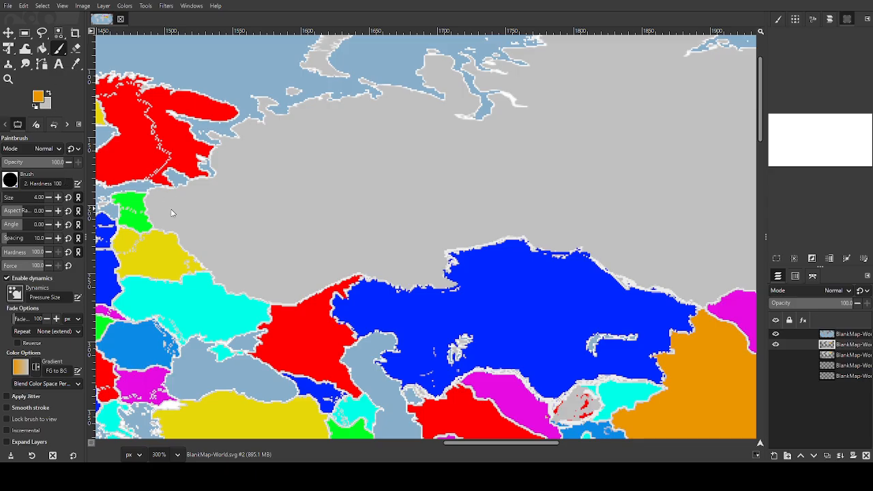
ctrl+click(151, 188)
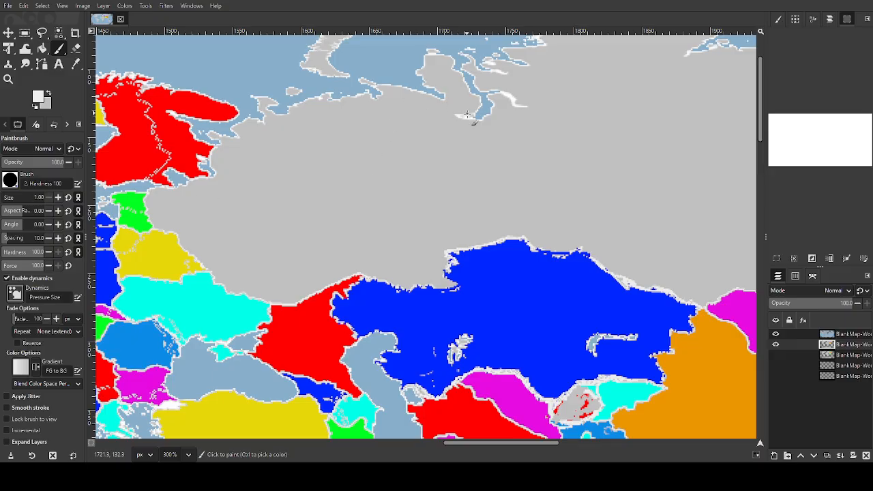
mouse_move(456, 125)
mouse_down()
mouse_move(429, 152)
mouse_move(417, 180)
mouse_move(460, 198)
mouse_move(413, 220)
mouse_move(456, 258)
mouse_up()
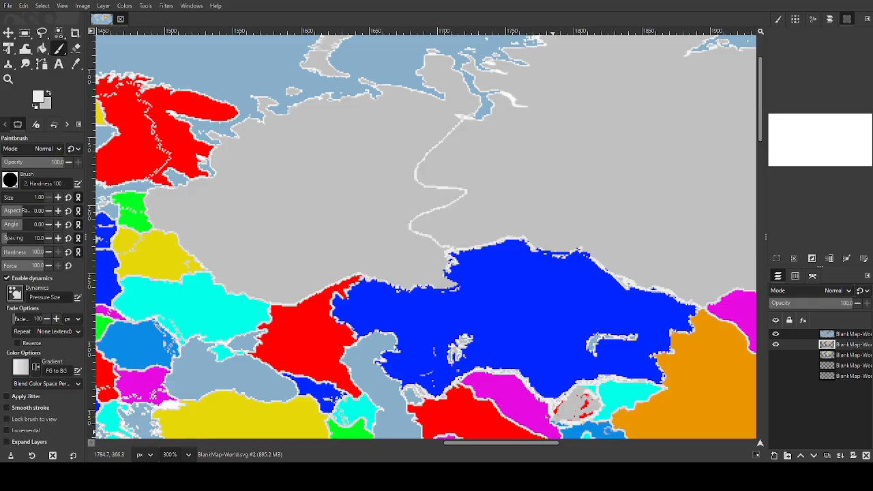
Draw Siberian borders from the Ural line east around northern Kazakhstan, and from Mongolia's western tip northeast to the Arctic coast
drag(545, 448, 582, 447)
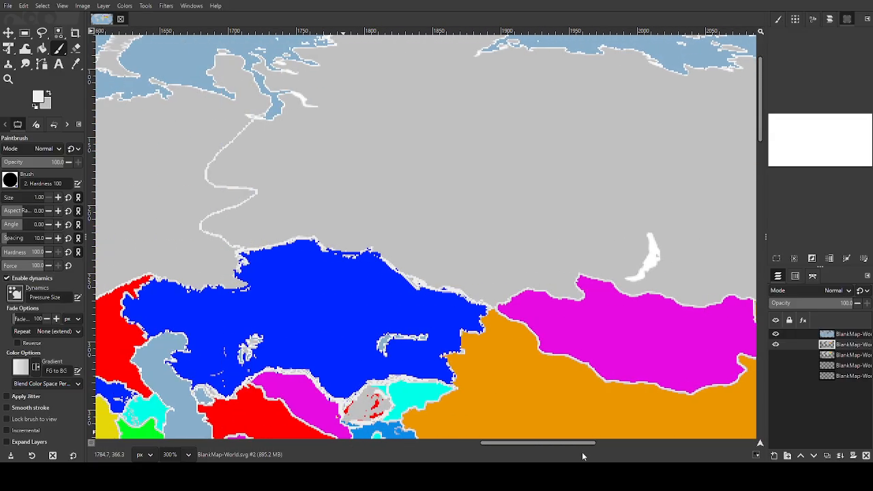
mouse_move(258, 193)
mouse_down()
mouse_move(349, 227)
mouse_move(384, 199)
mouse_move(384, 176)
mouse_move(421, 183)
mouse_move(429, 147)
mouse_move(465, 171)
mouse_move(449, 221)
mouse_move(472, 231)
mouse_move(460, 295)
mouse_move(487, 309)
mouse_move(492, 287)
mouse_move(542, 260)
mouse_move(562, 224)
mouse_move(649, 159)
mouse_move(659, 130)
mouse_move(743, 71)
mouse_up()
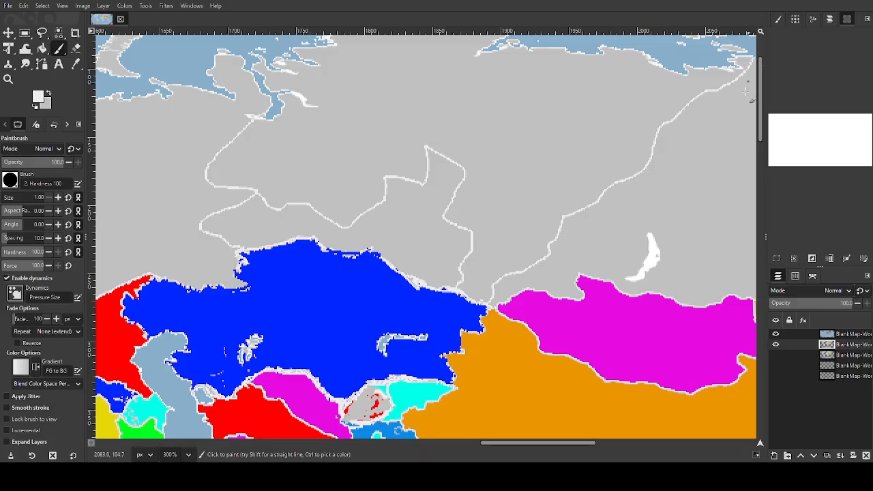
key(d)
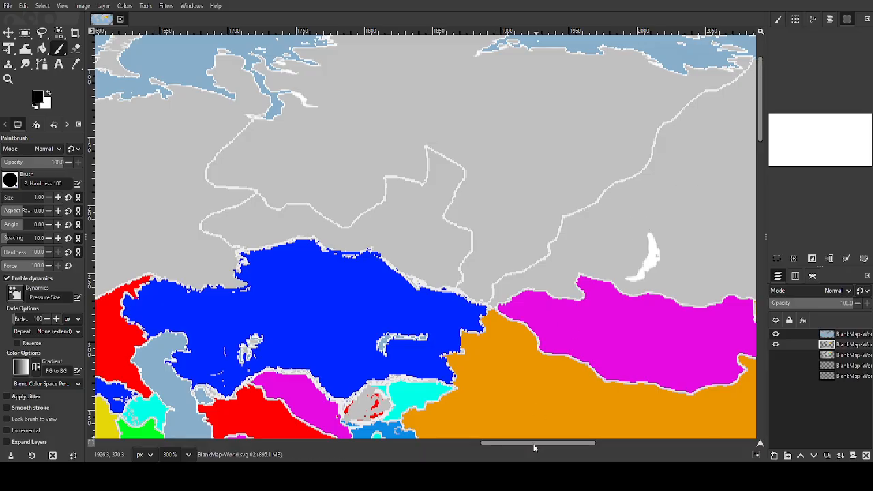
Try to bucket-fill European Russia with orange, and undo the fills
drag(538, 443, 496, 437)
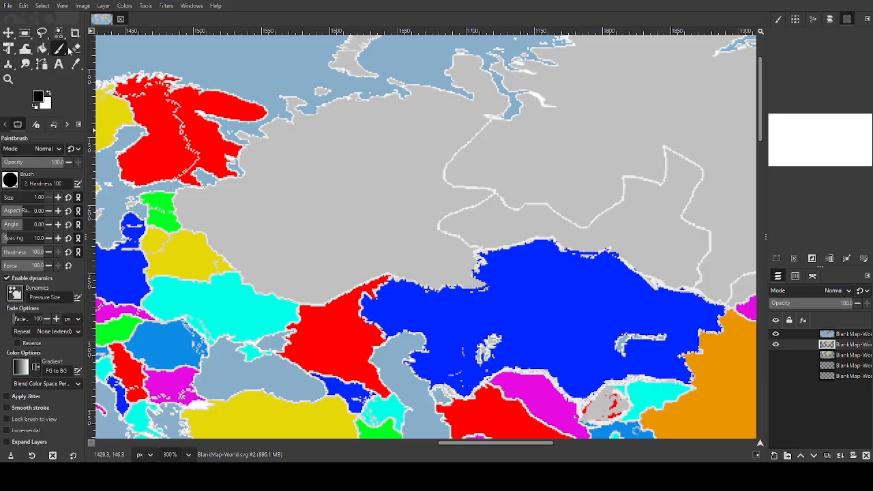
click(42, 49)
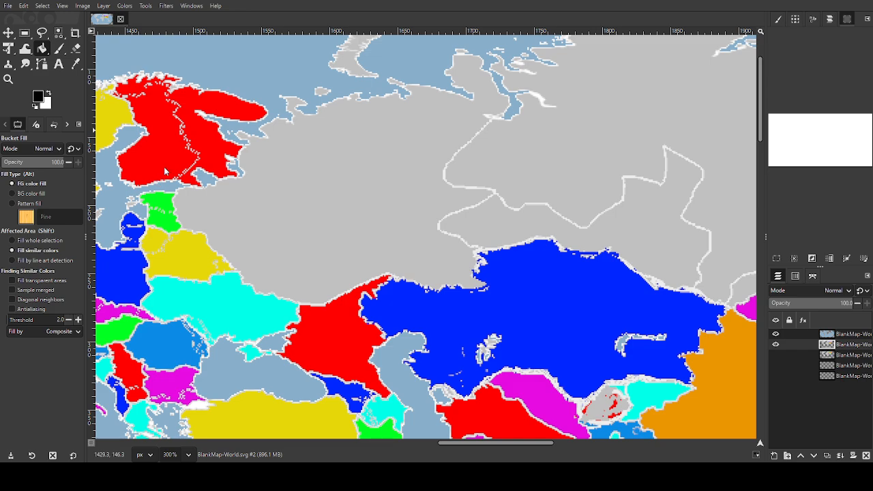
click(429, 237)
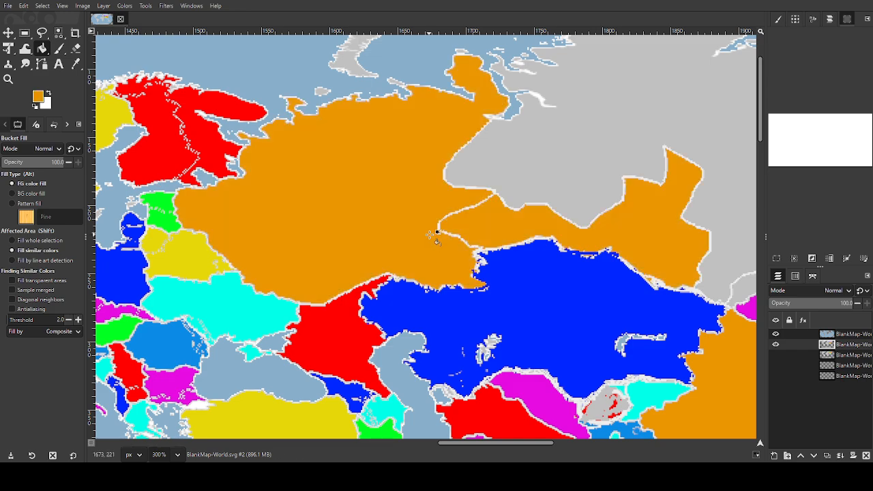
key(ctrl+z)
click(400, 225)
key(ctrl+z)
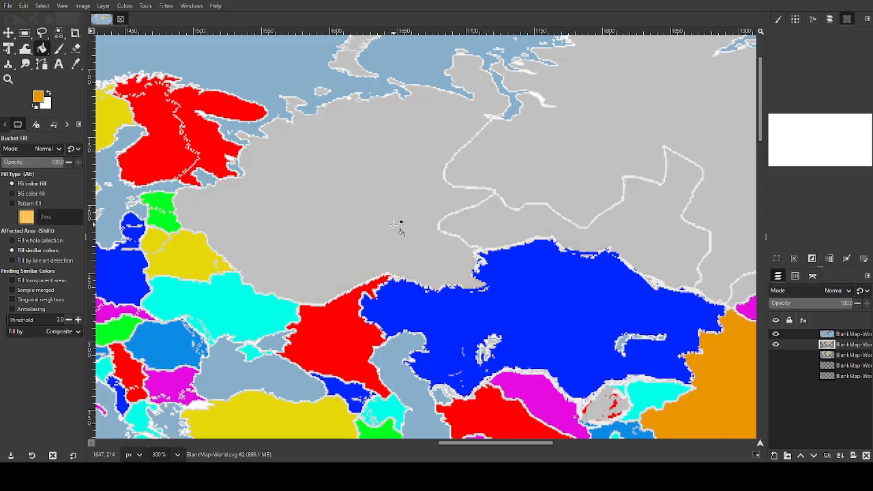
Set the paint colour to white and use the Paintbrush to thicken the borders at Kazakhstan's northwestern corner and south of the Gulf of Ob
key(d)
click(59, 49)
click(48, 93)
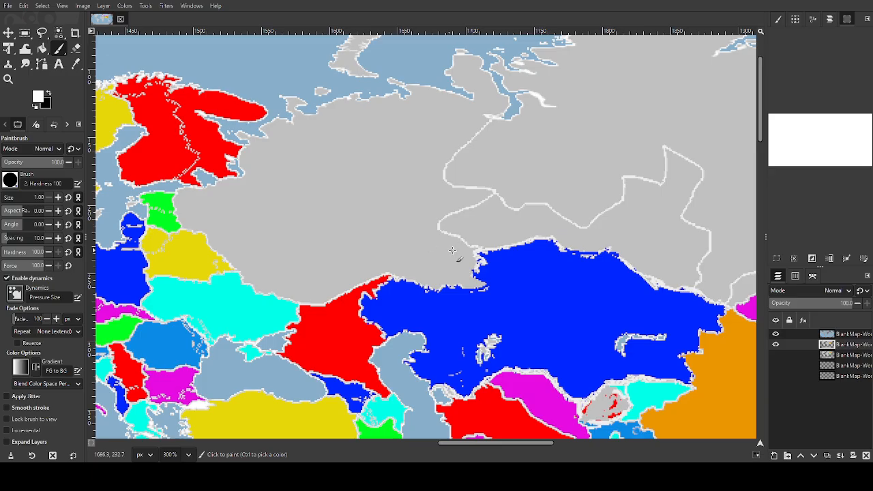
mouse_move(476, 252)
mouse_down()
mouse_move(478, 283)
mouse_move(488, 292)
mouse_up()
mouse_move(502, 118)
mouse_down()
mouse_move(471, 146)
mouse_move(478, 143)
mouse_move(477, 133)
mouse_move(470, 144)
mouse_move(489, 125)
mouse_move(440, 169)
mouse_move(461, 149)
mouse_move(448, 171)
mouse_move(460, 185)
mouse_move(442, 168)
mouse_up()
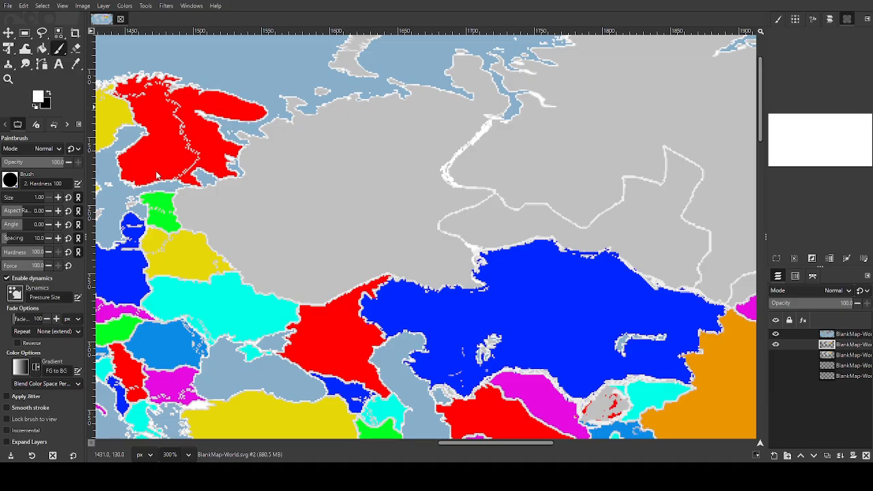
Set the paint colour to orange and bucket-fill European Russia with it
click(380, 221)
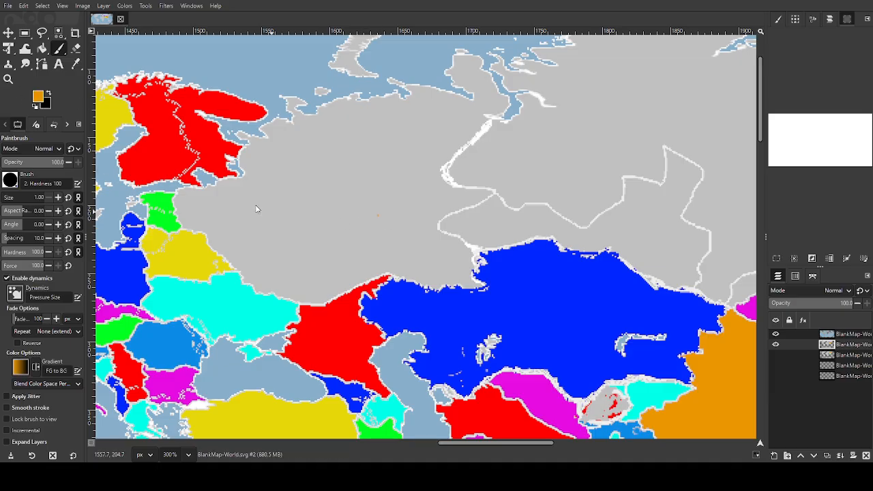
click(42, 49)
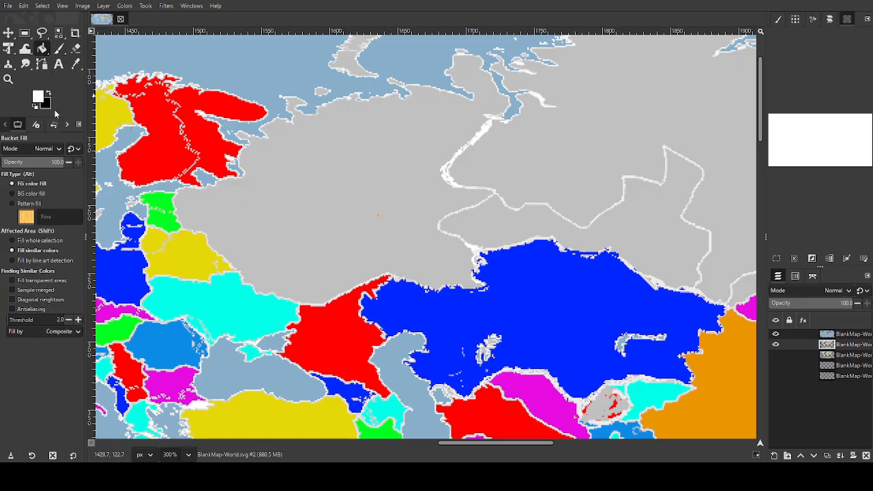
click(342, 197)
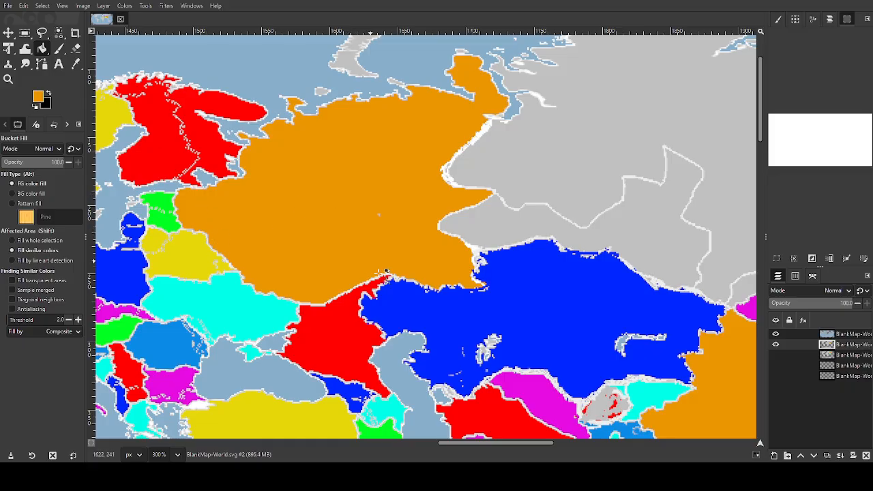
Try green on central Siberia, undo that fill, and bucket-fill the region with magenta instead
drag(539, 440, 574, 445)
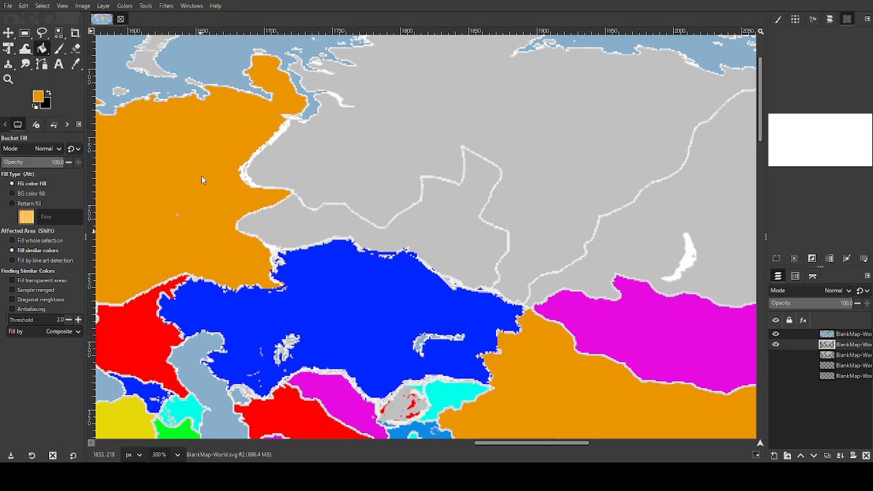
click(472, 107)
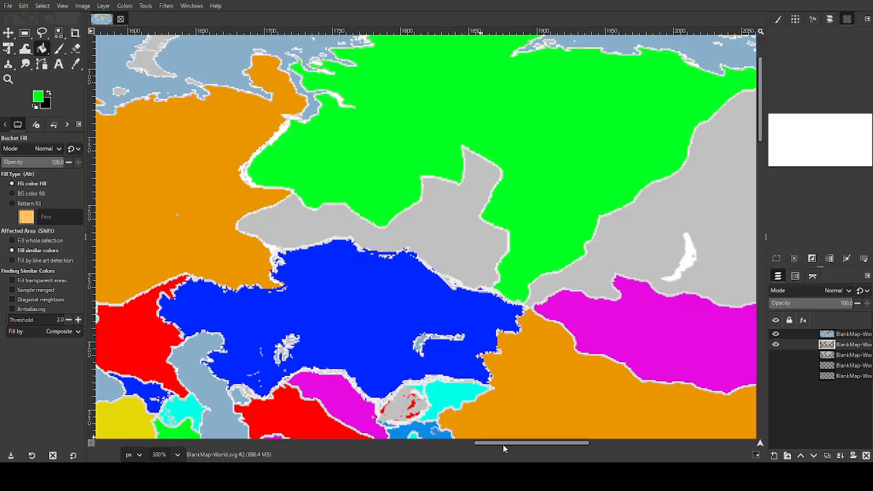
key(ctrl+z)
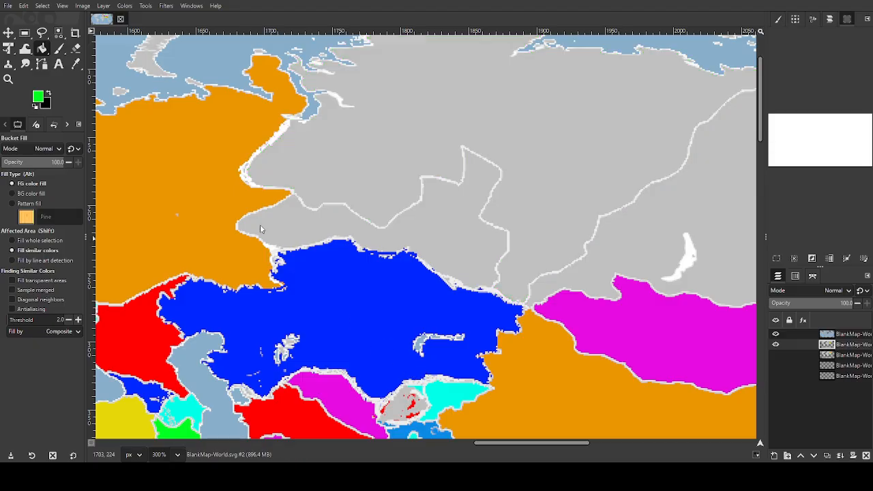
click(417, 147)
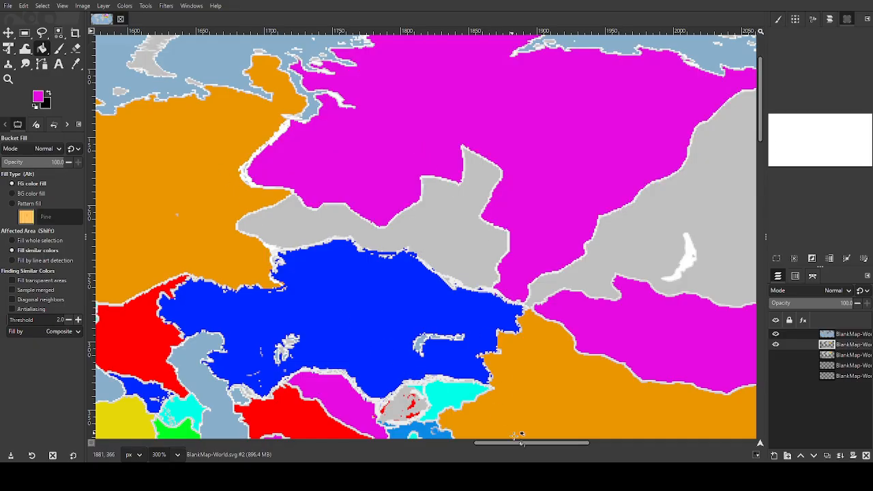
Bucket-fill eastern Siberia and the region north of Kazakhstan with green, and Iceland with magenta
drag(517, 445, 570, 427)
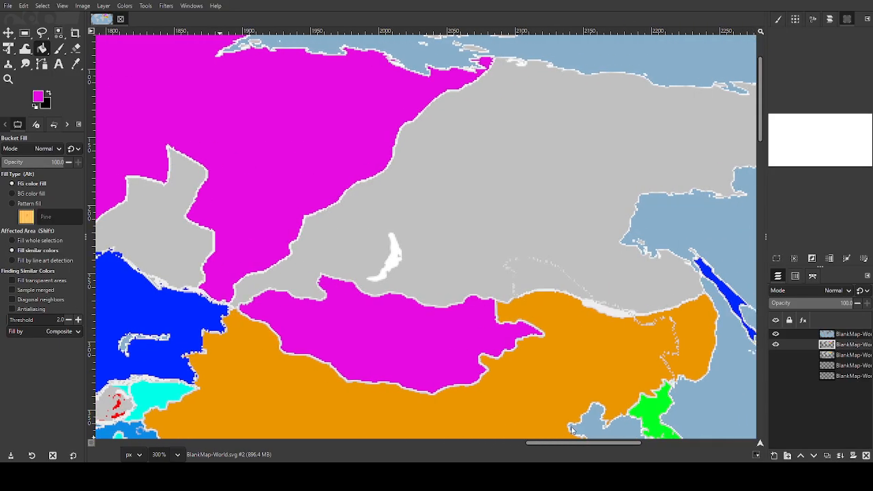
click(421, 239)
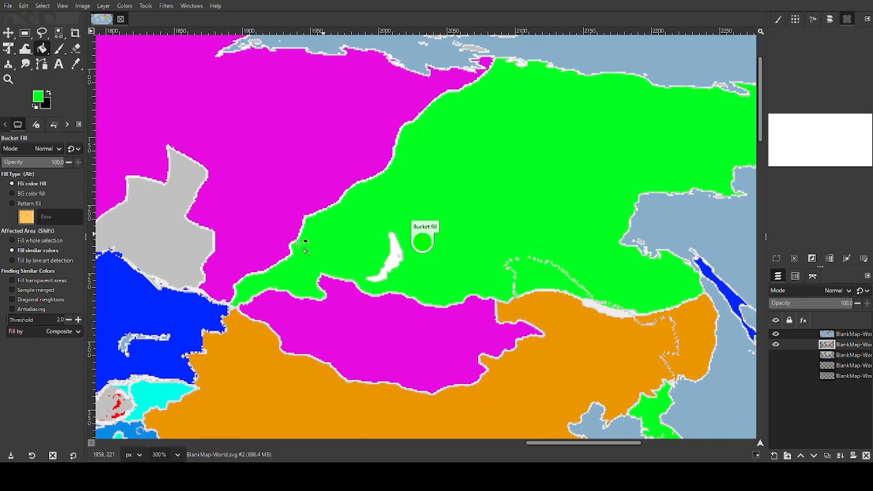
click(195, 257)
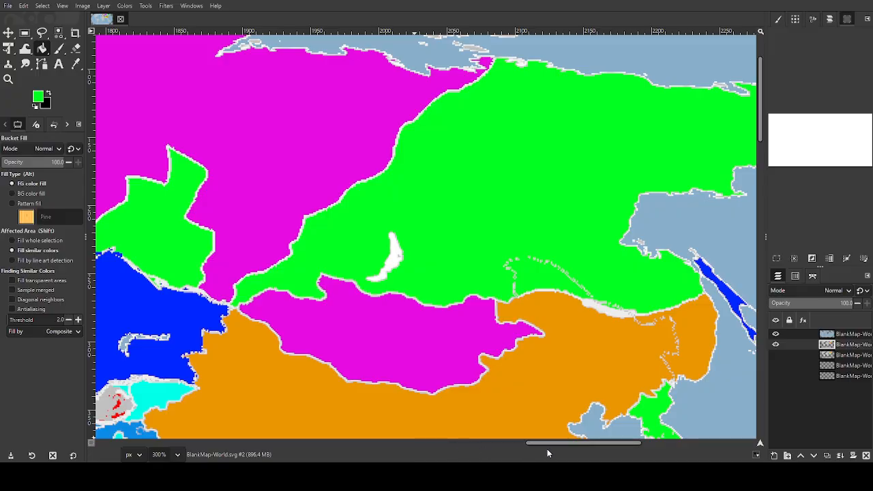
drag(545, 444, 377, 419)
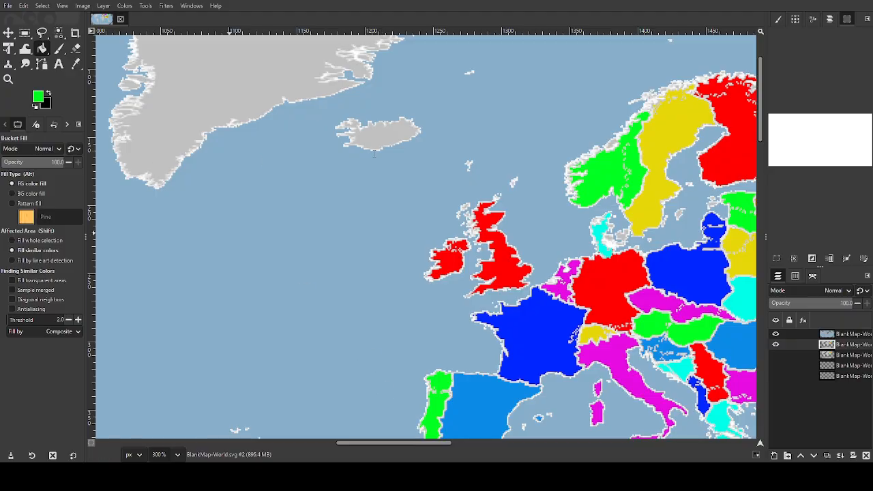
click(389, 140)
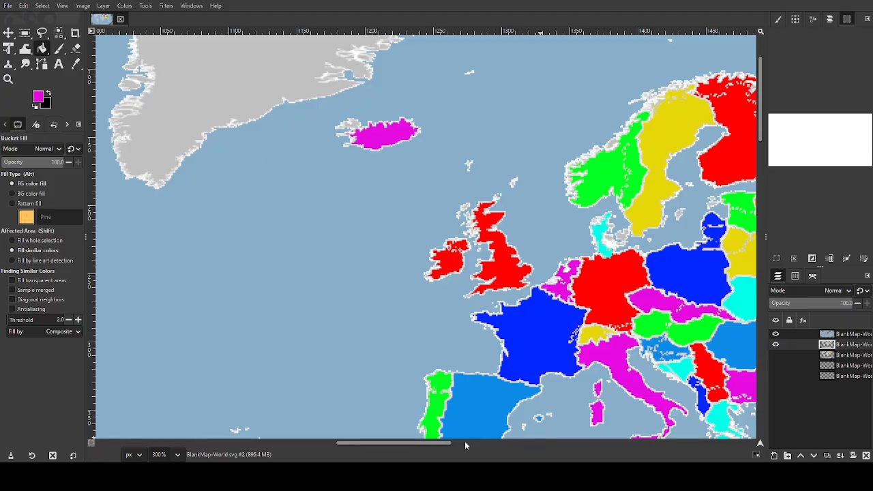
Examine the coloured countries of northern Europe up close, and review the whole world map for areas still to colour
drag(449, 445, 485, 396)
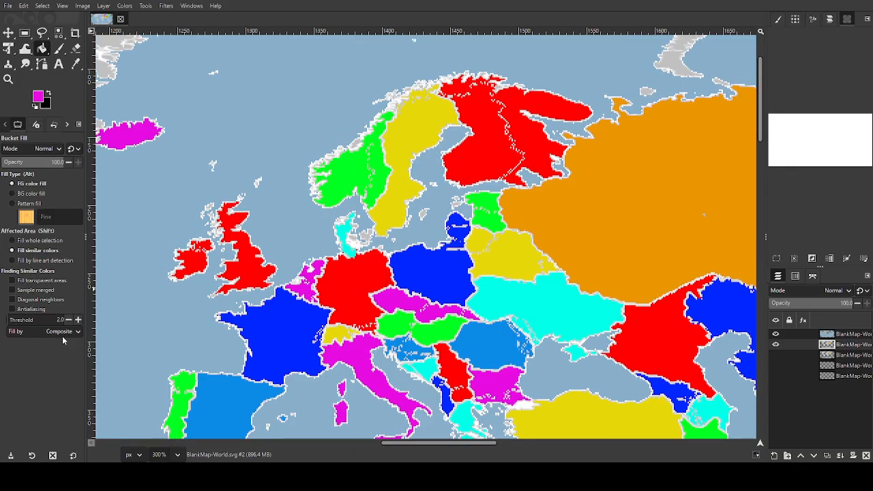
ctrl+click(251, 214)
click(9, 79)
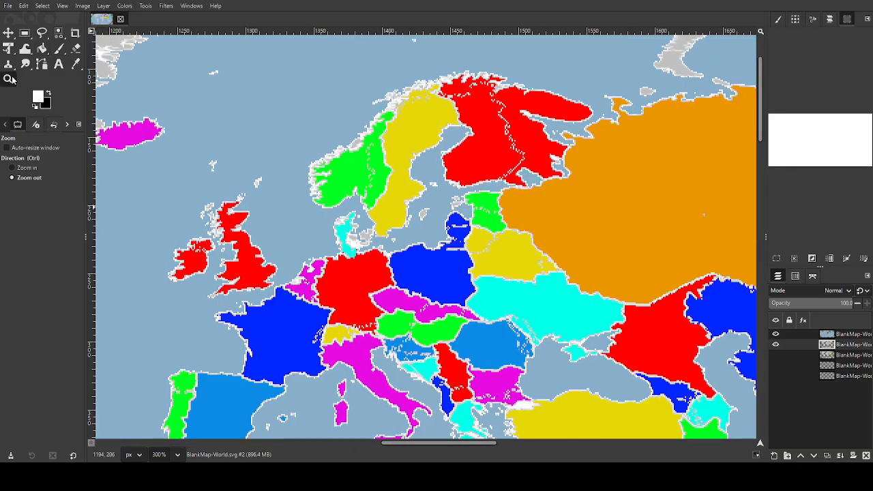
click(27, 167)
click(377, 227)
click(376, 227)
click(11, 177)
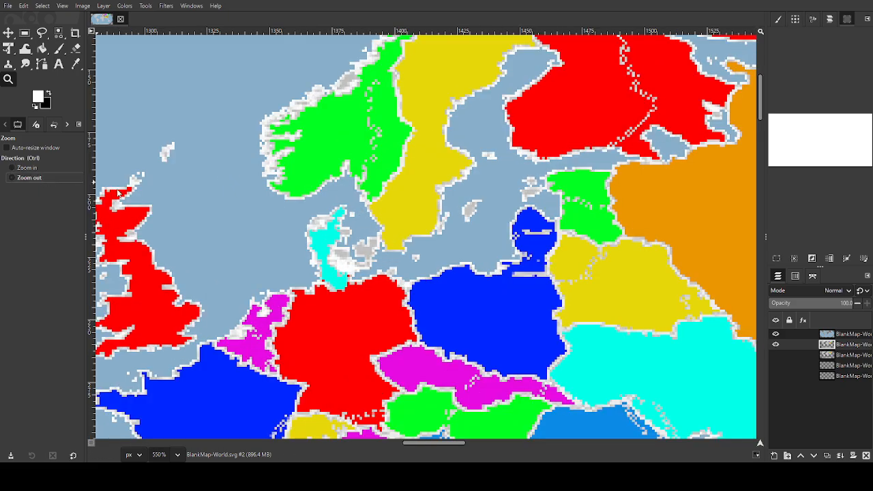
click(428, 261)
click(428, 261)
click(428, 260)
click(428, 261)
click(428, 261)
click(428, 260)
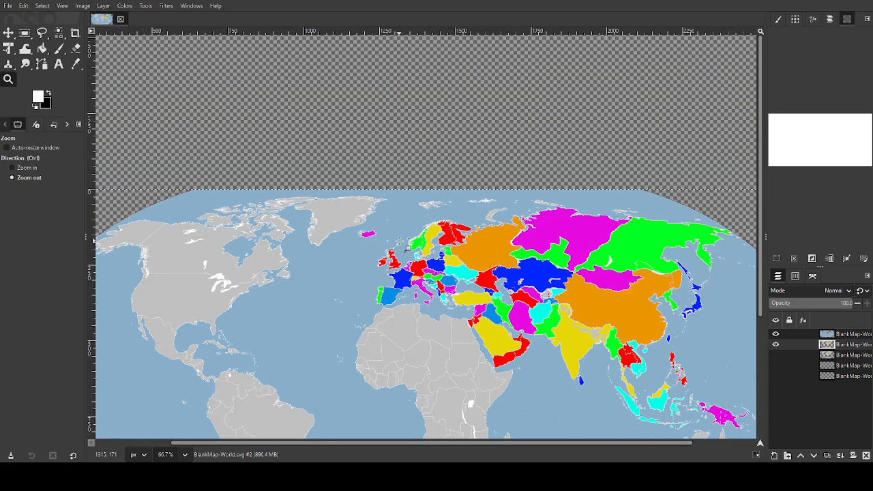
click(416, 266)
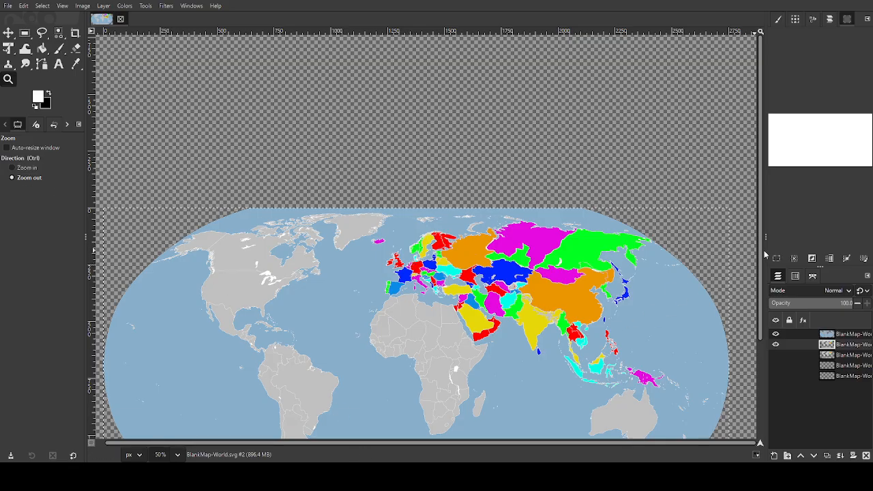
scroll(764, 253, down, 3)
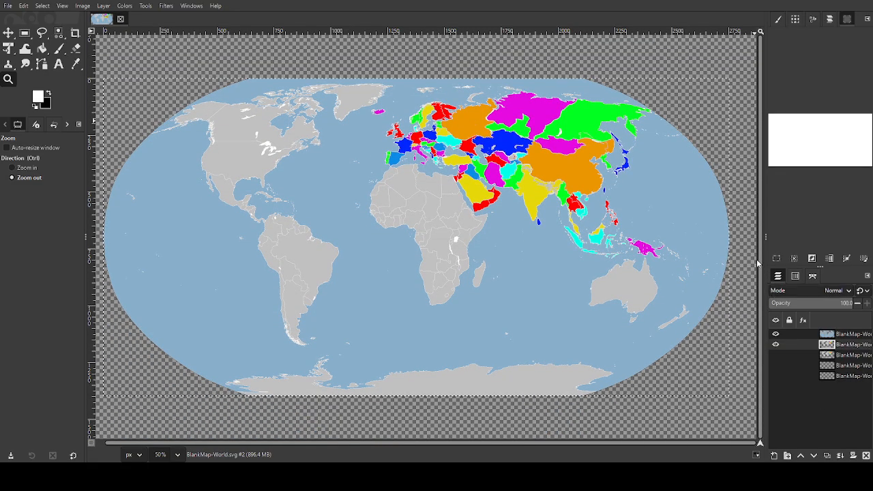